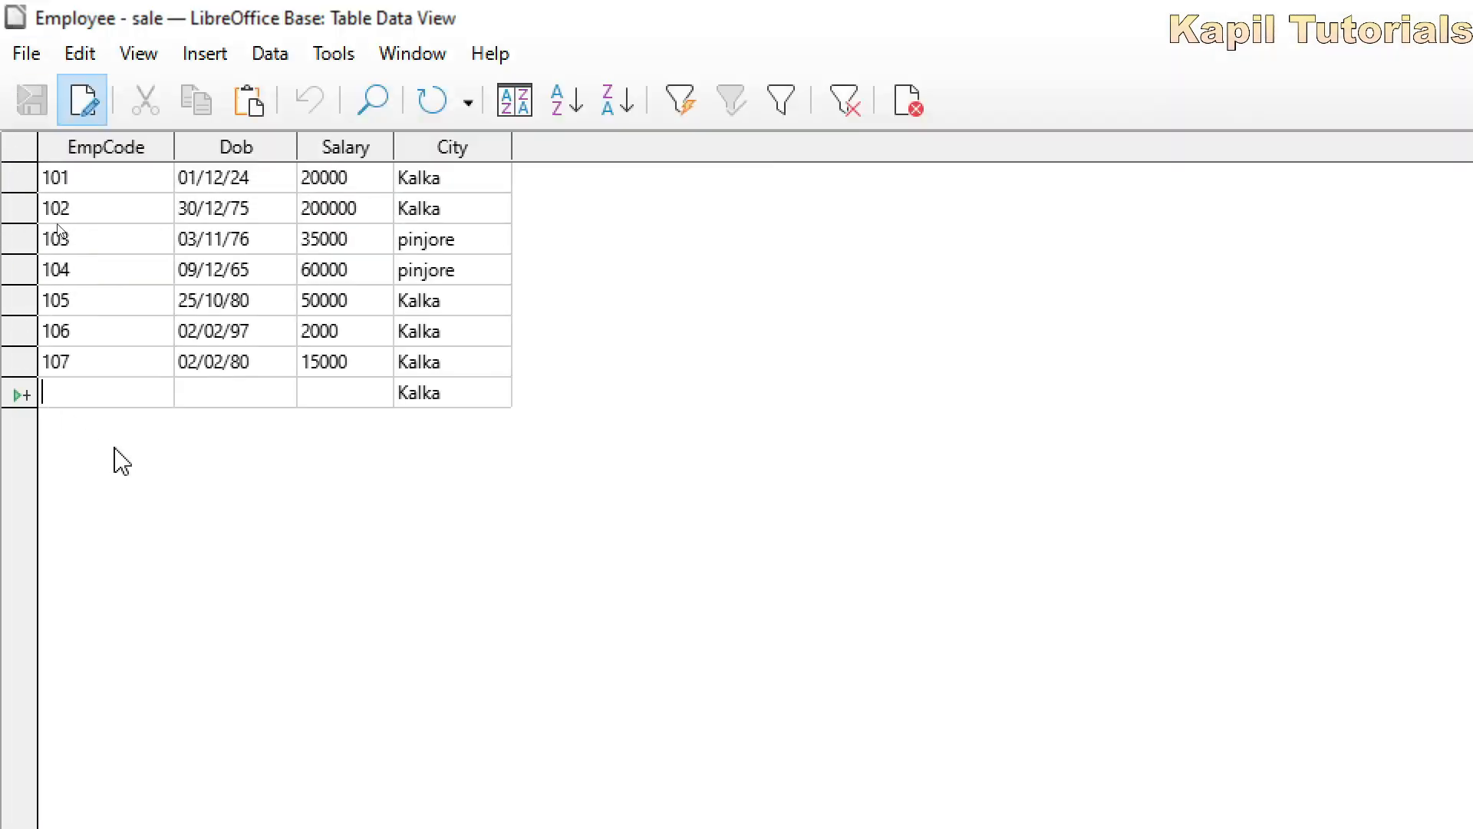
Add an employee record with EmpCode 108, the date of birth, salary 60000 and city pinjore.
{"action": "type", "text": "108"}
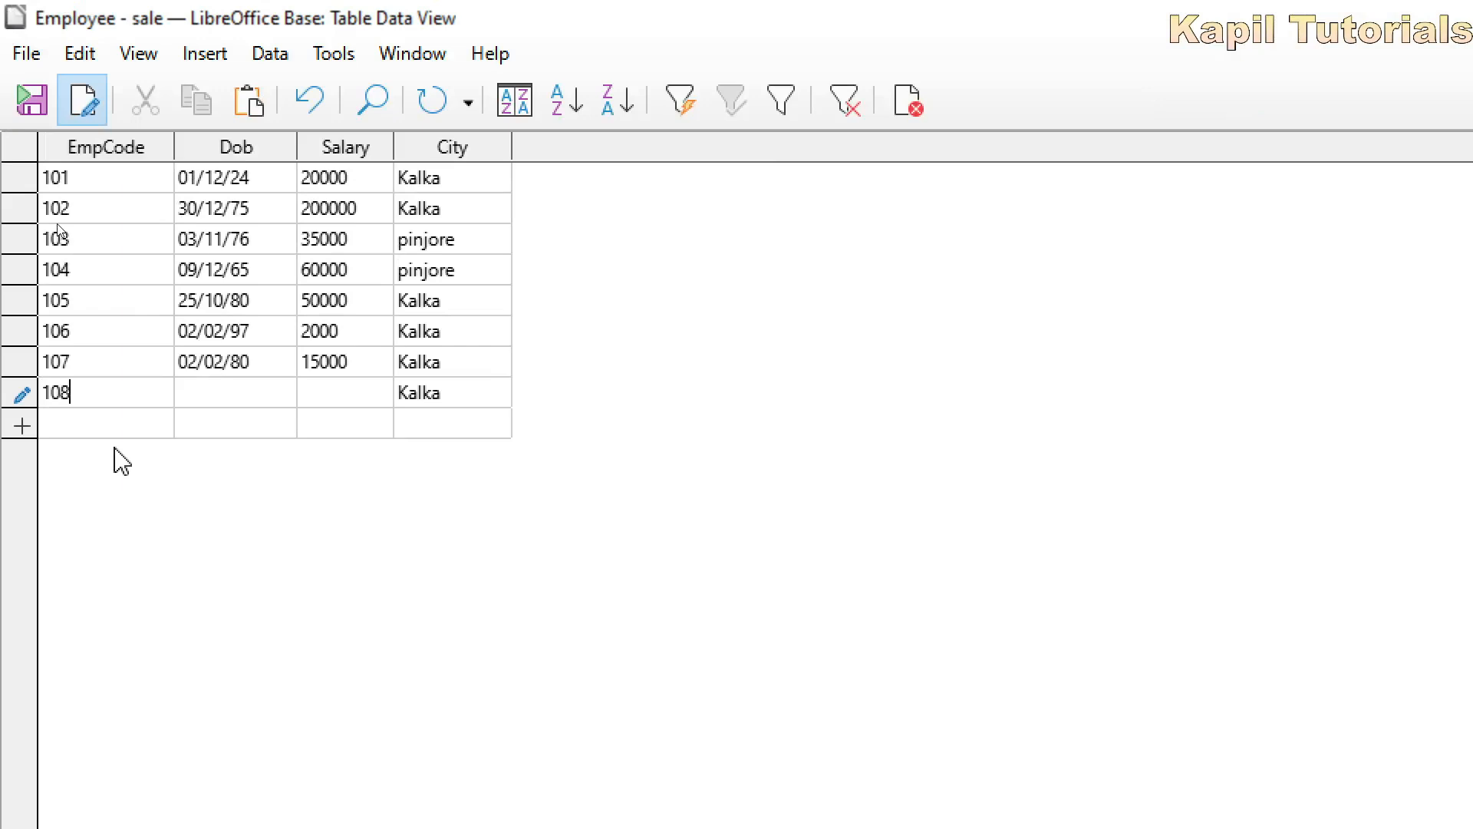
{"action": "key", "text": "Tab"}
{"action": "type", "text": "25/12/80"}
{"action": "key", "text": "Tab"}
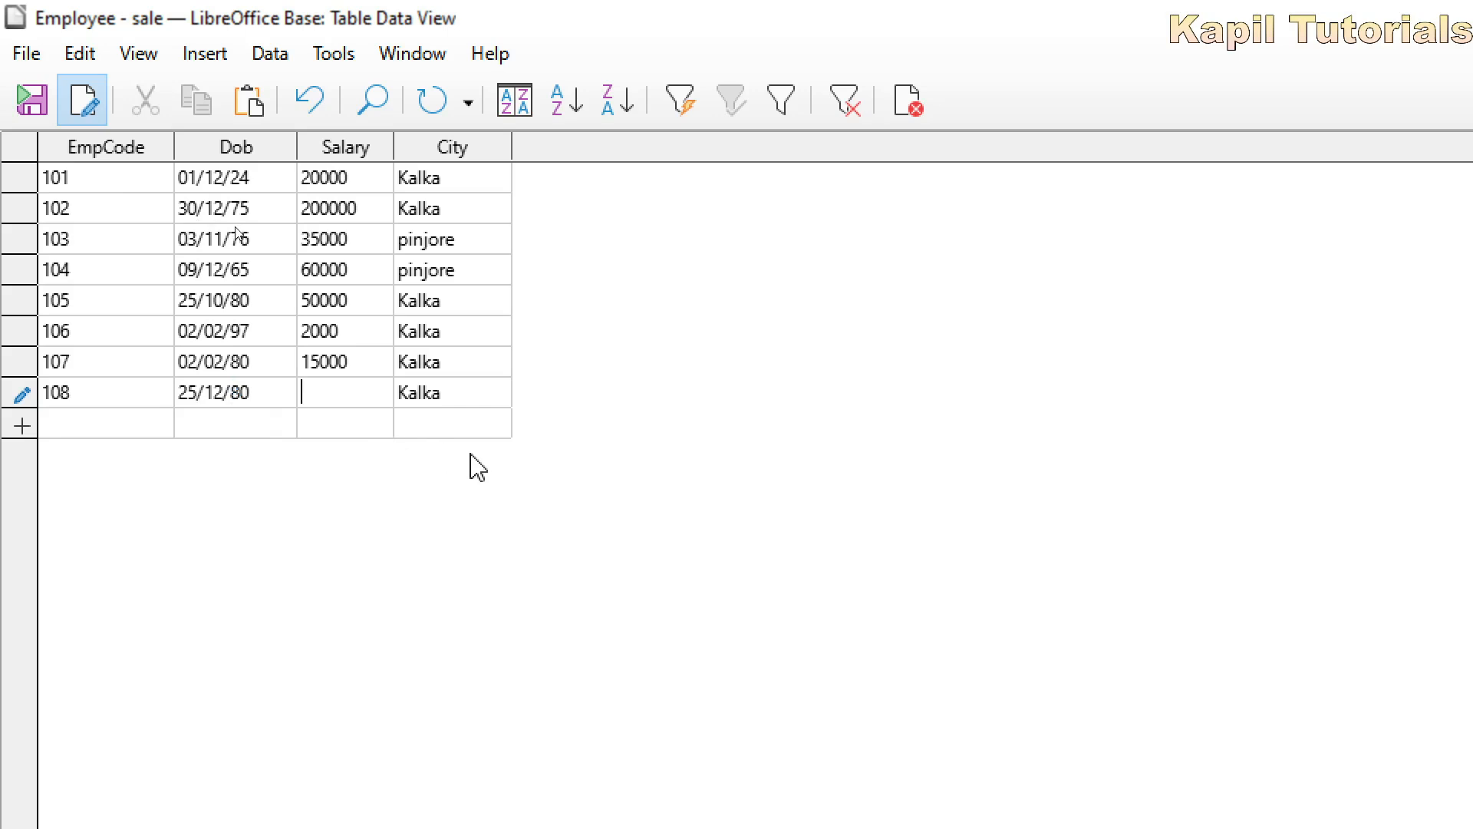
{"action": "type", "text": "60000"}
{"action": "key", "text": "Tab"}
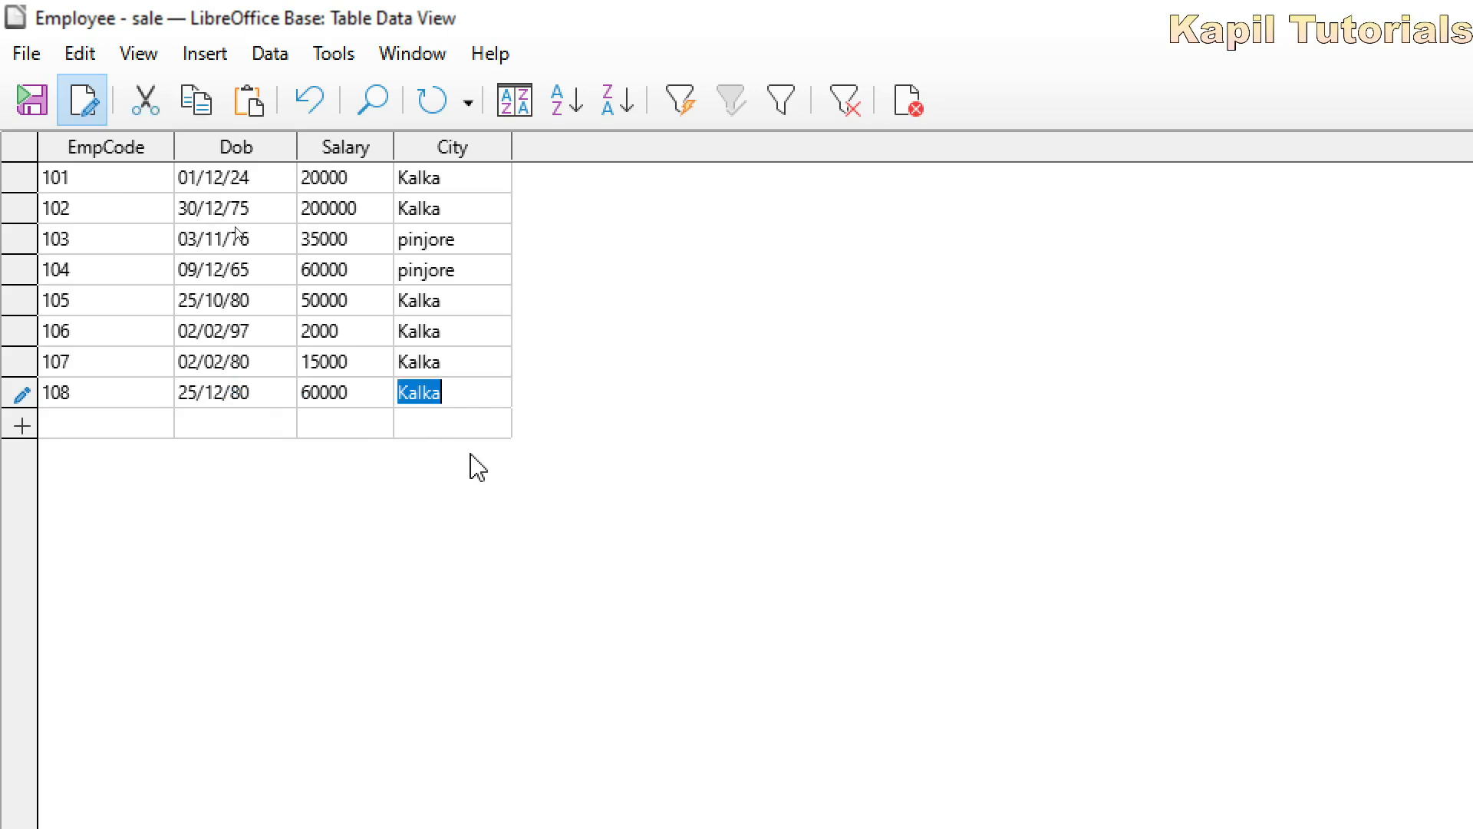
{"action": "type", "text": "pinjore"}
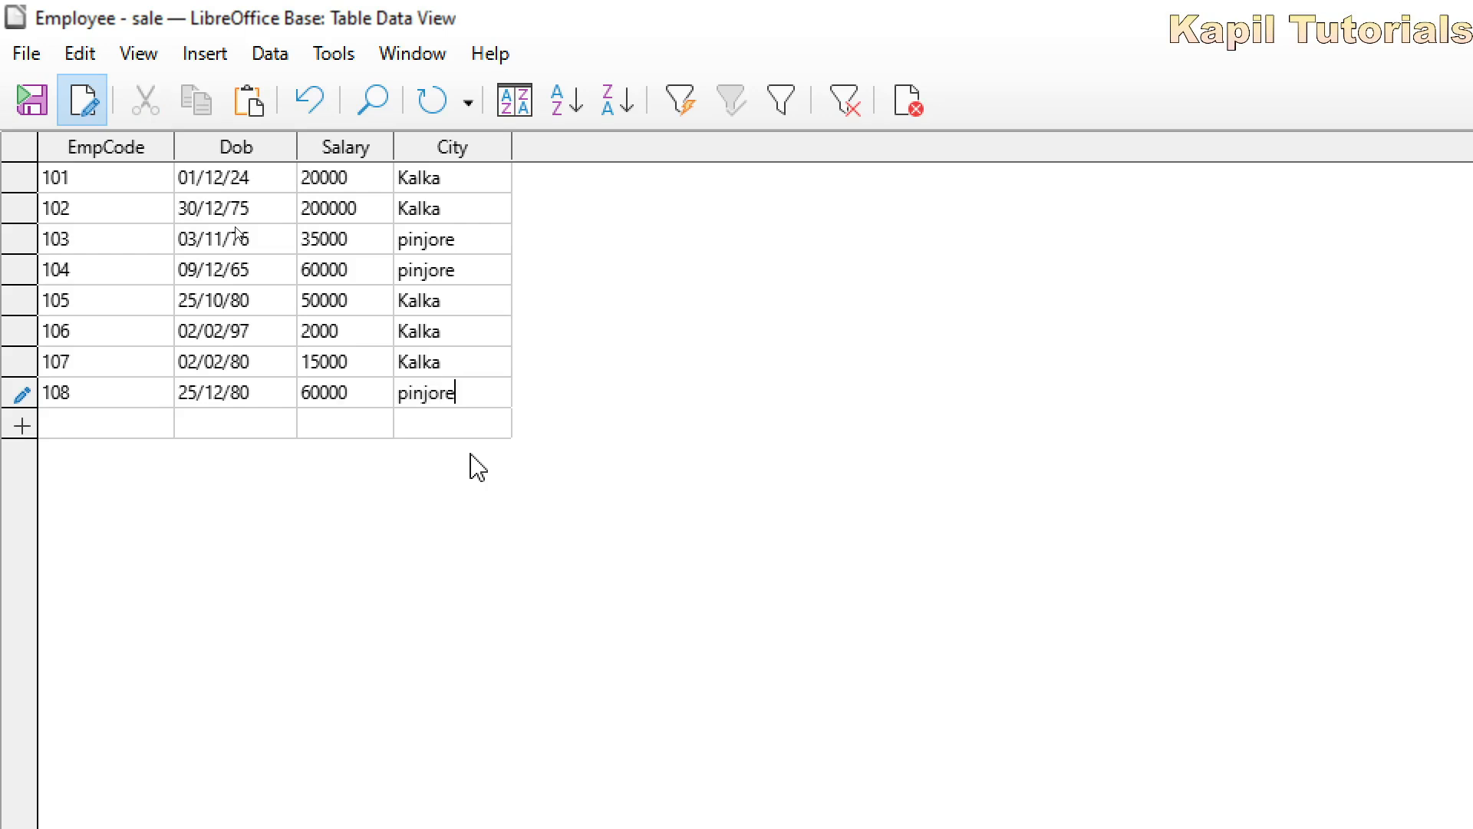
{"action": "key", "text": "Tab"}
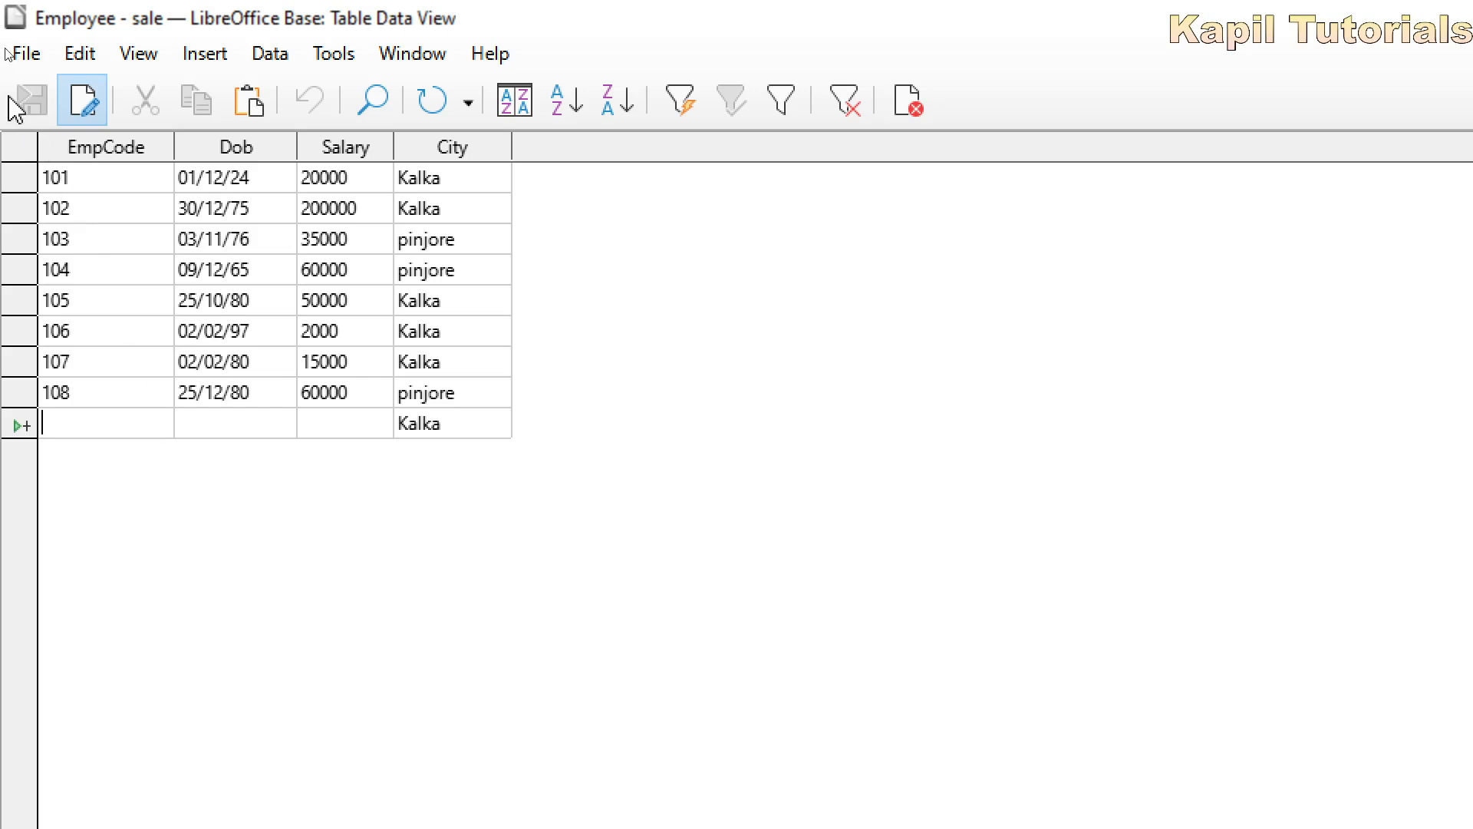
{"action": "left_click", "coordinate": [43, 55]}
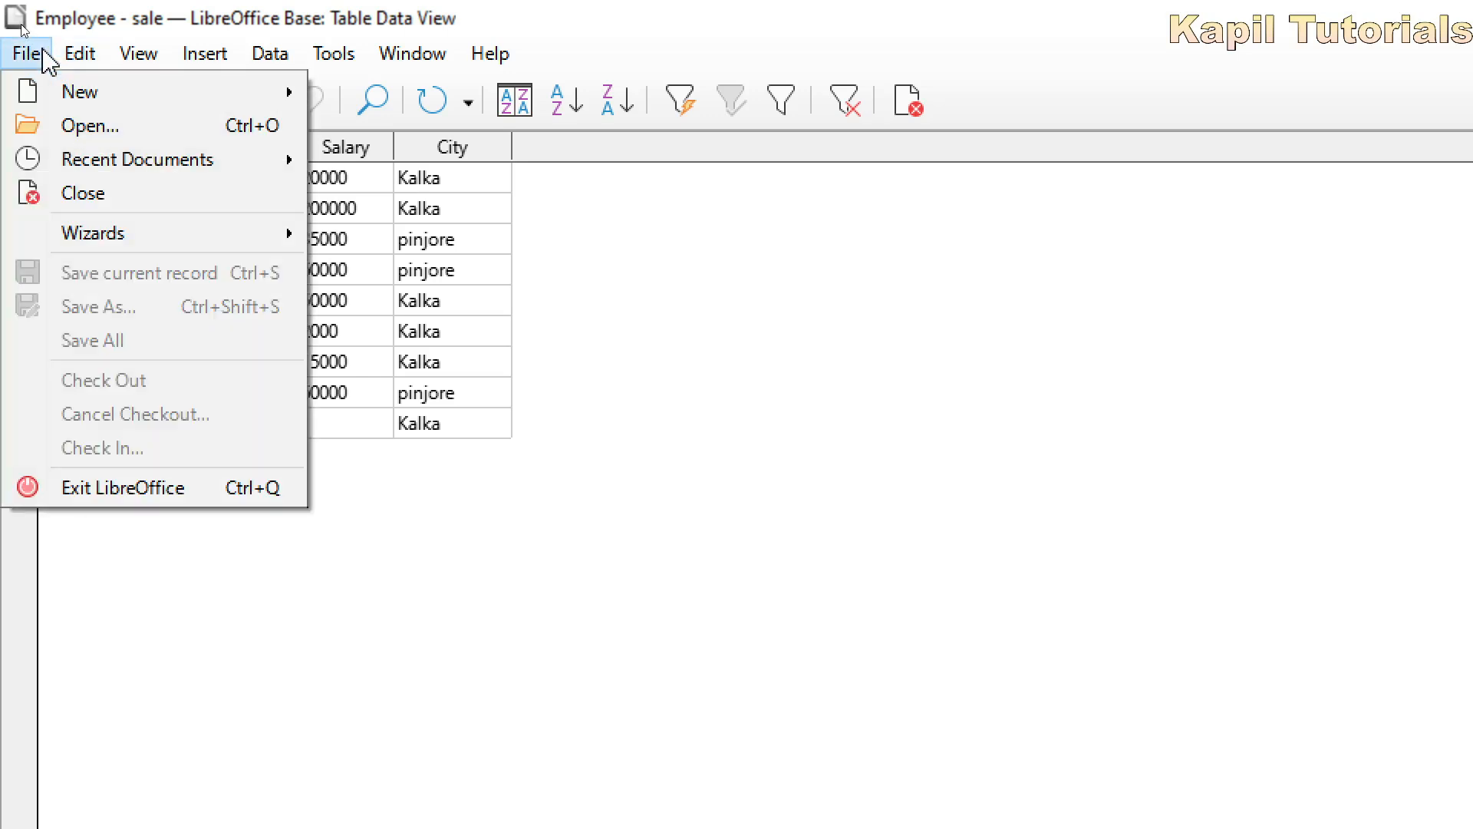
{"action": "left_click", "coordinate": [629, 39]}
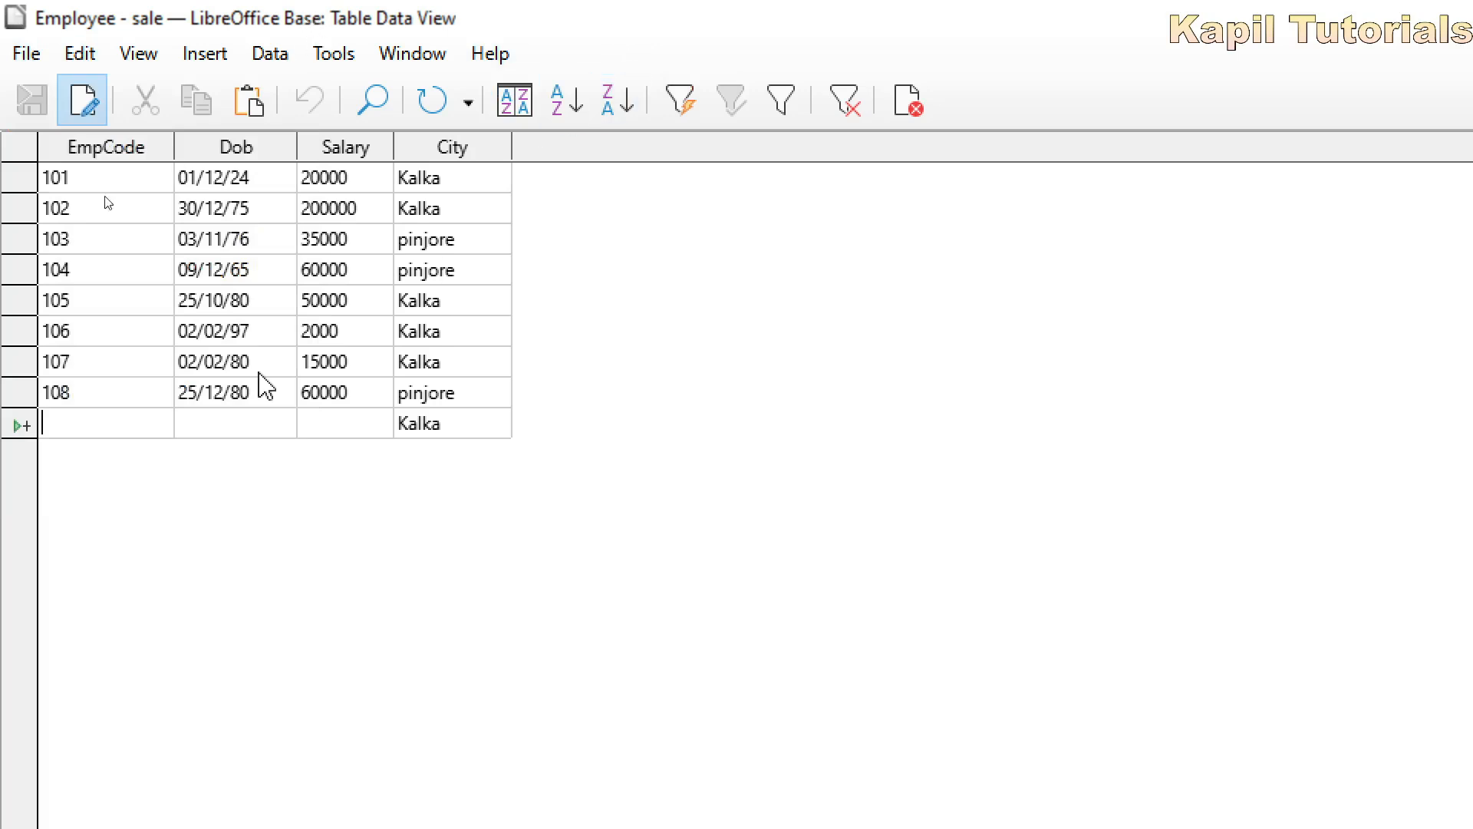
Add an employee record with EmpCode 109, the date of birth and salary 25000, keep the default city Kalka, and save the record.
{"action": "left_click", "coordinate": [121, 424]}
{"action": "type", "text": "109"}
{"action": "key", "text": "Tab"}
{"action": "type", "text": "28/12/79"}
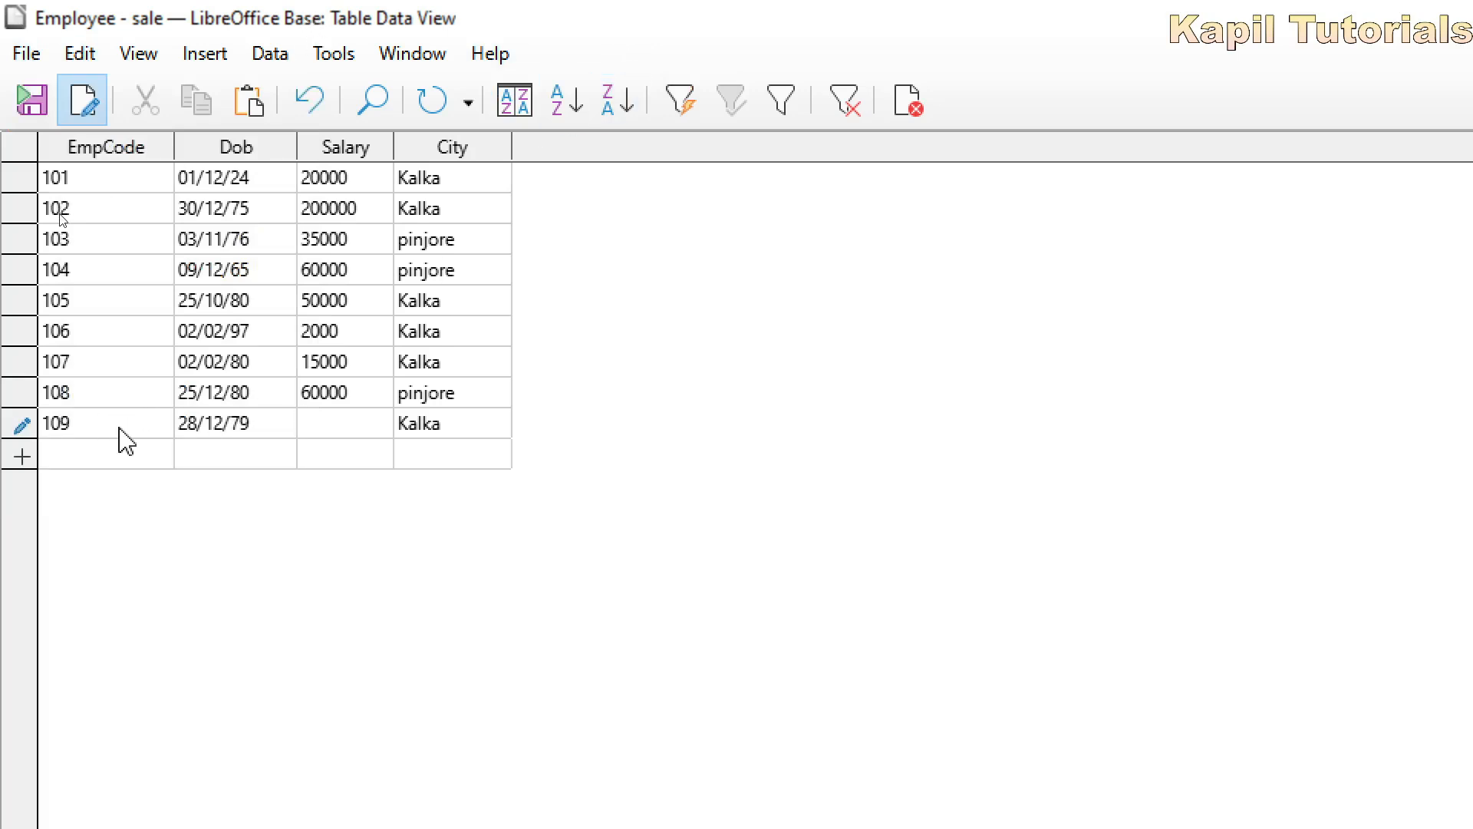
{"action": "key", "text": "Tab"}
{"action": "type", "text": "25000"}
{"action": "key", "text": "Tab"}
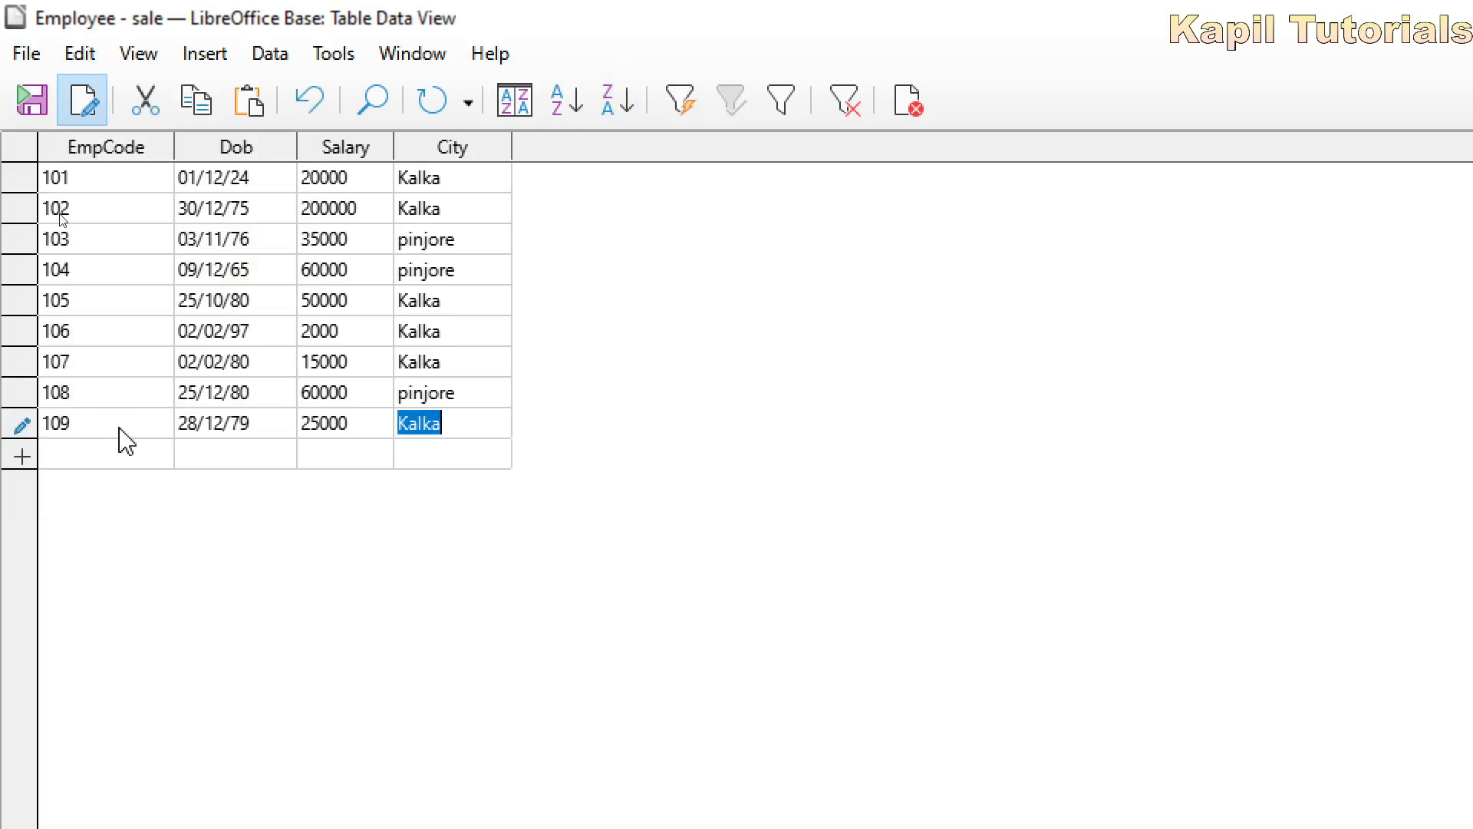
{"action": "left_click", "coordinate": [30, 112]}
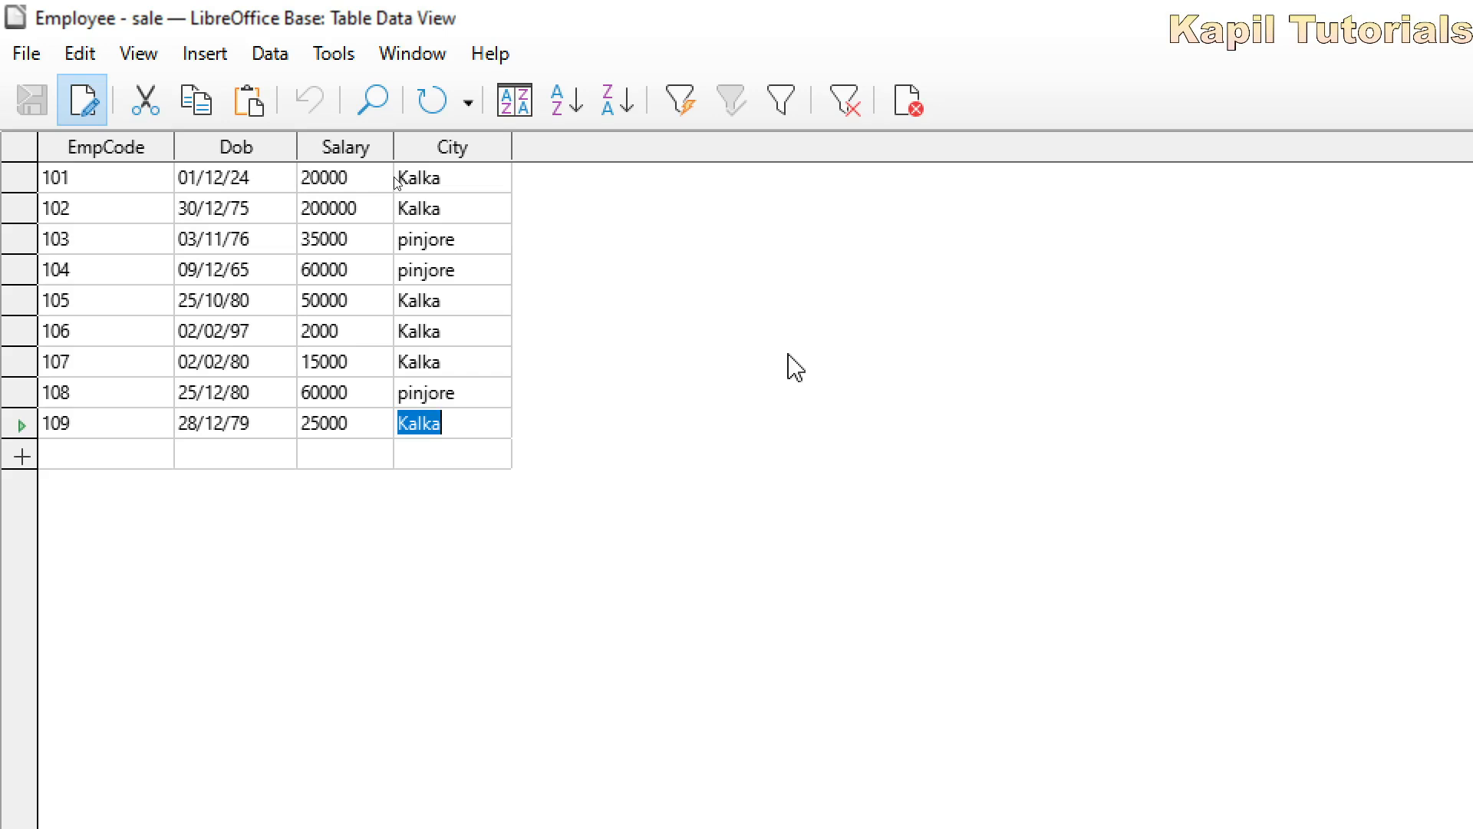
{"action": "left_click", "coordinate": [23, 53]}
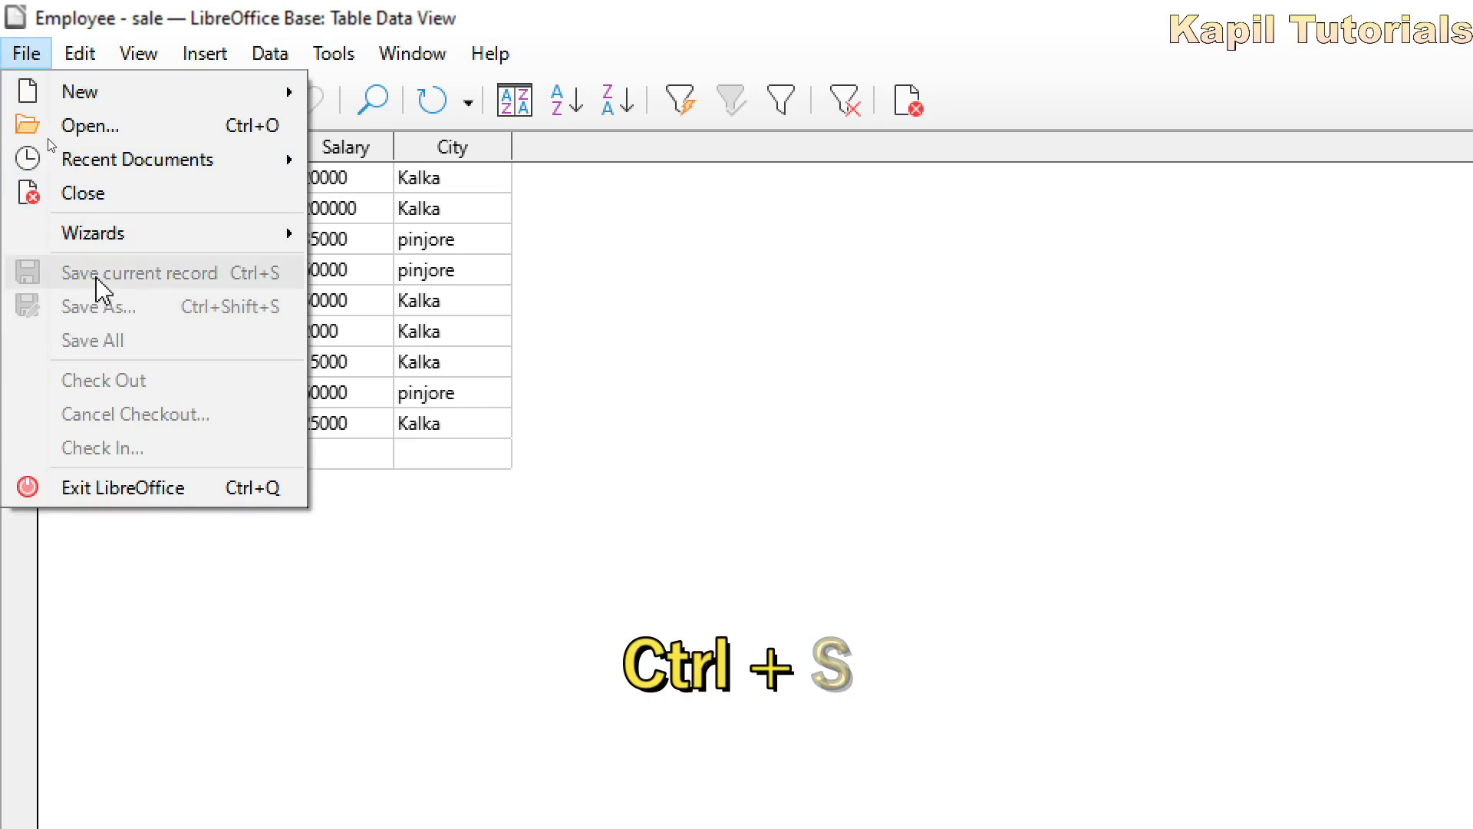
{"action": "left_click", "coordinate": [759, 320]}
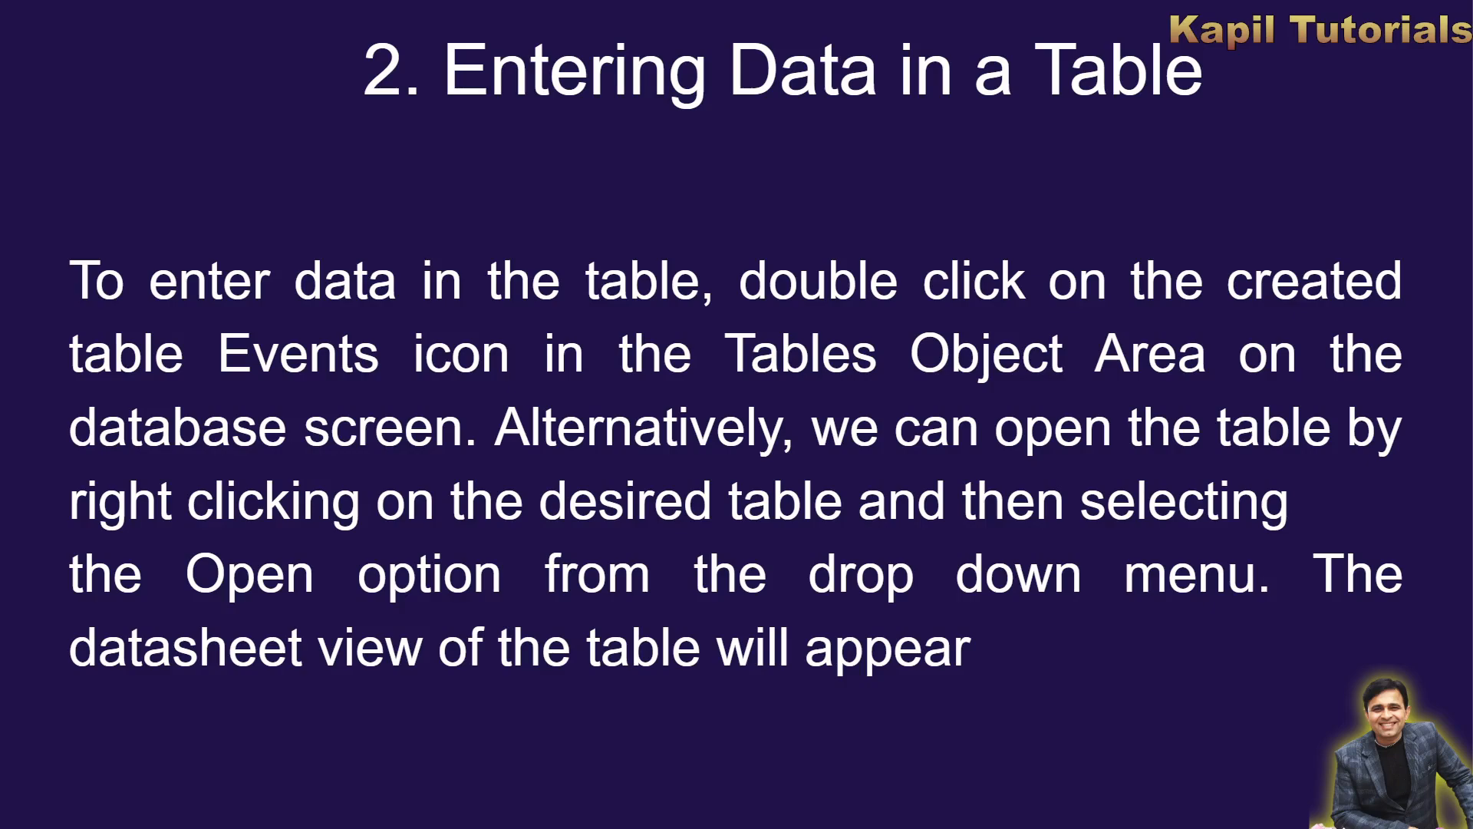
Switch to the sale.odb database window and open the Employee table, closing and reopening it once.
{"action": "key", "text": "alt+Tab"}
{"action": "key", "text": "alt+Tab"}
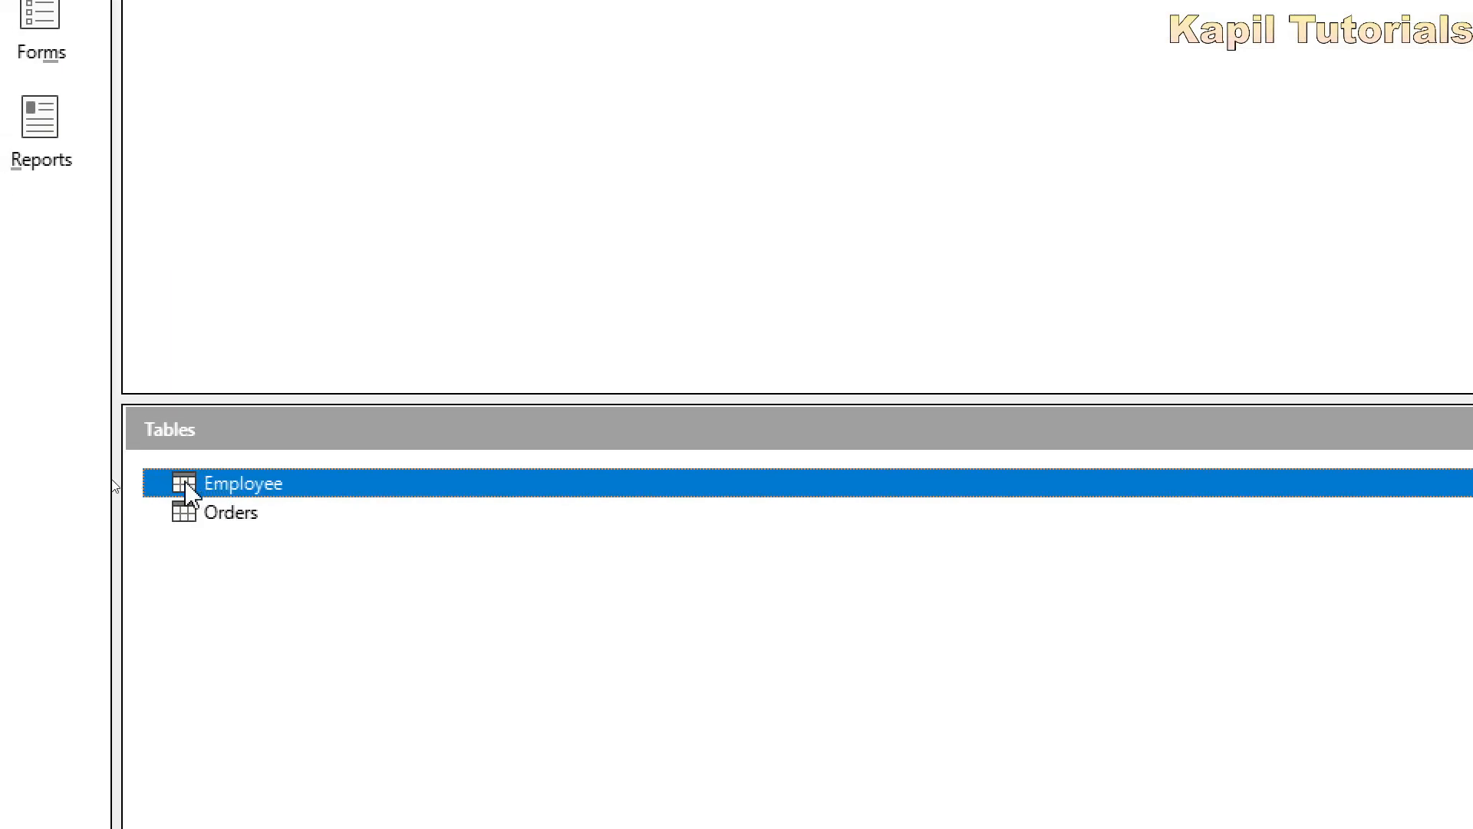
{"action": "double_click", "coordinate": [190, 491]}
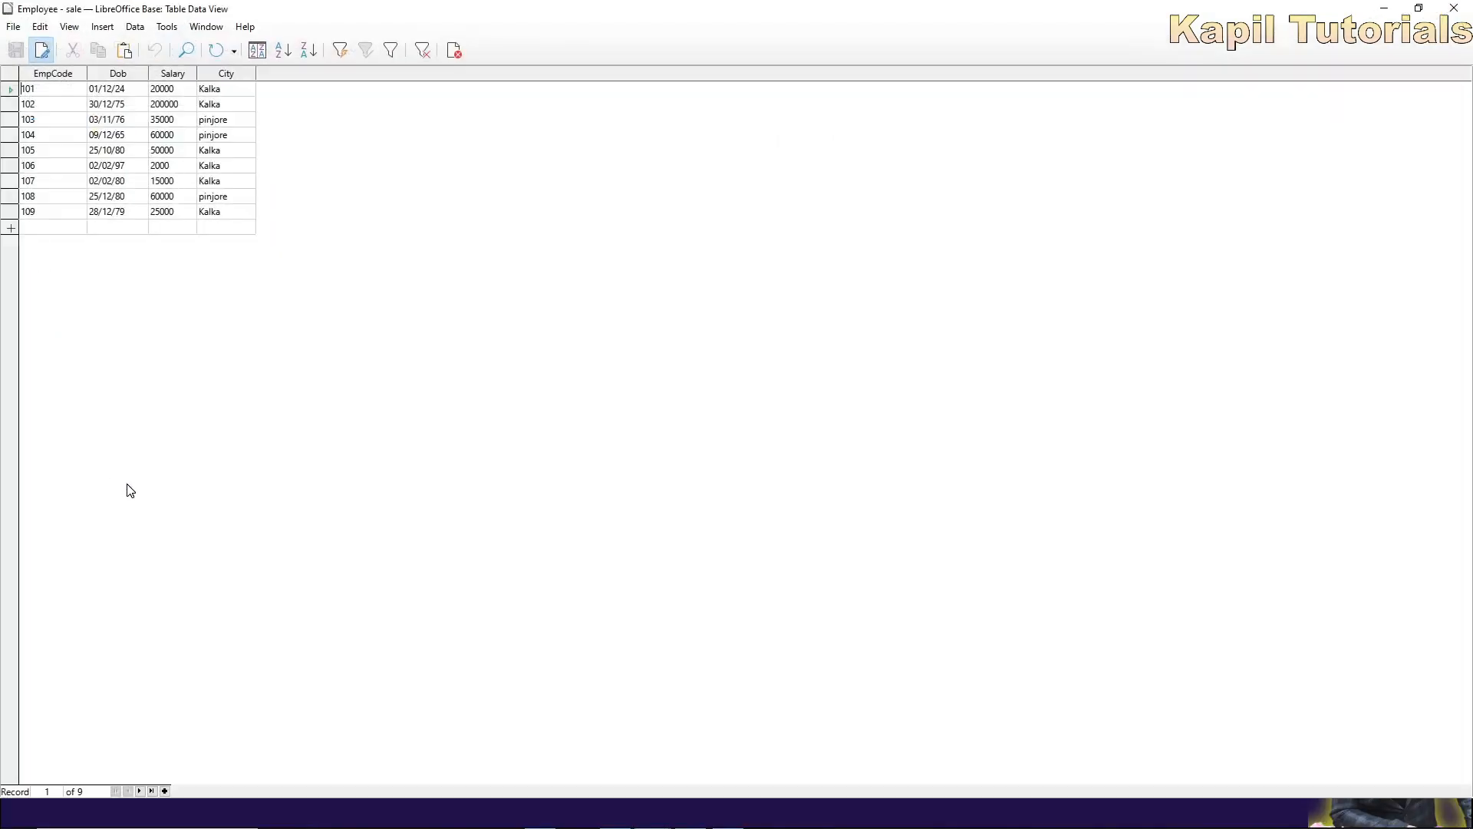
{"action": "left_click", "coordinate": [1454, 7]}
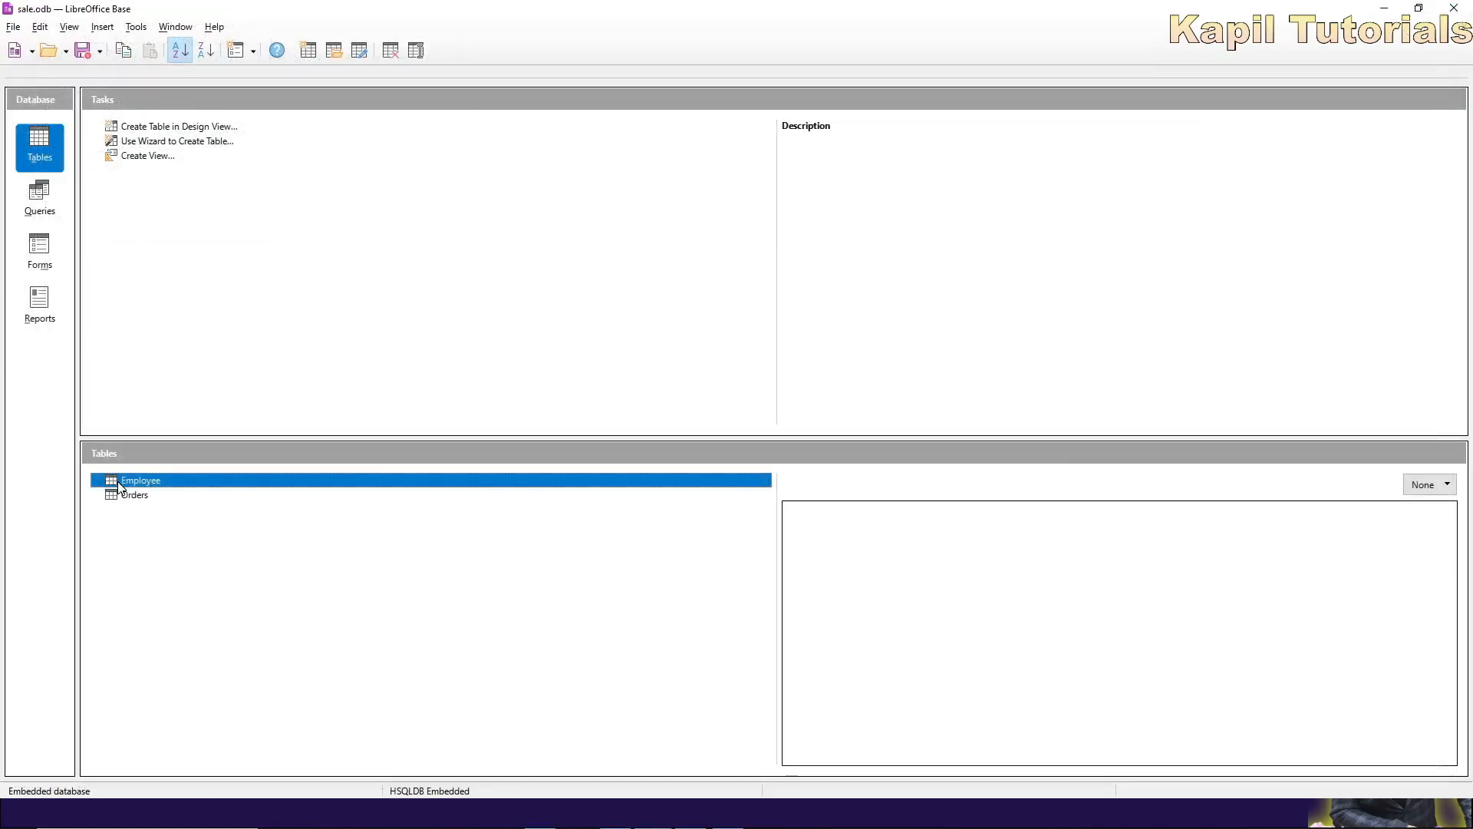
{"action": "right_click", "coordinate": [121, 483]}
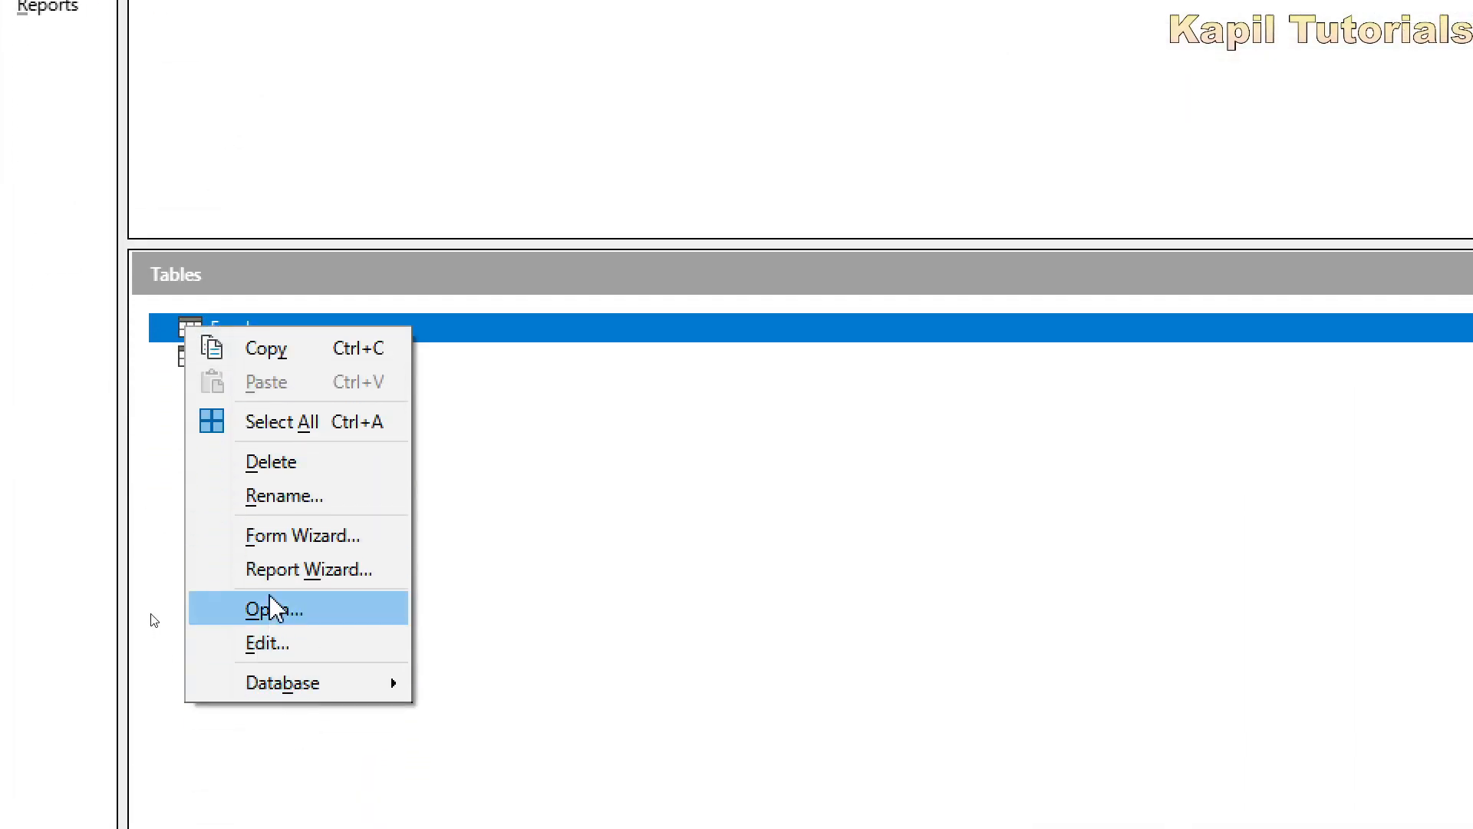
{"action": "left_click", "coordinate": [274, 610]}
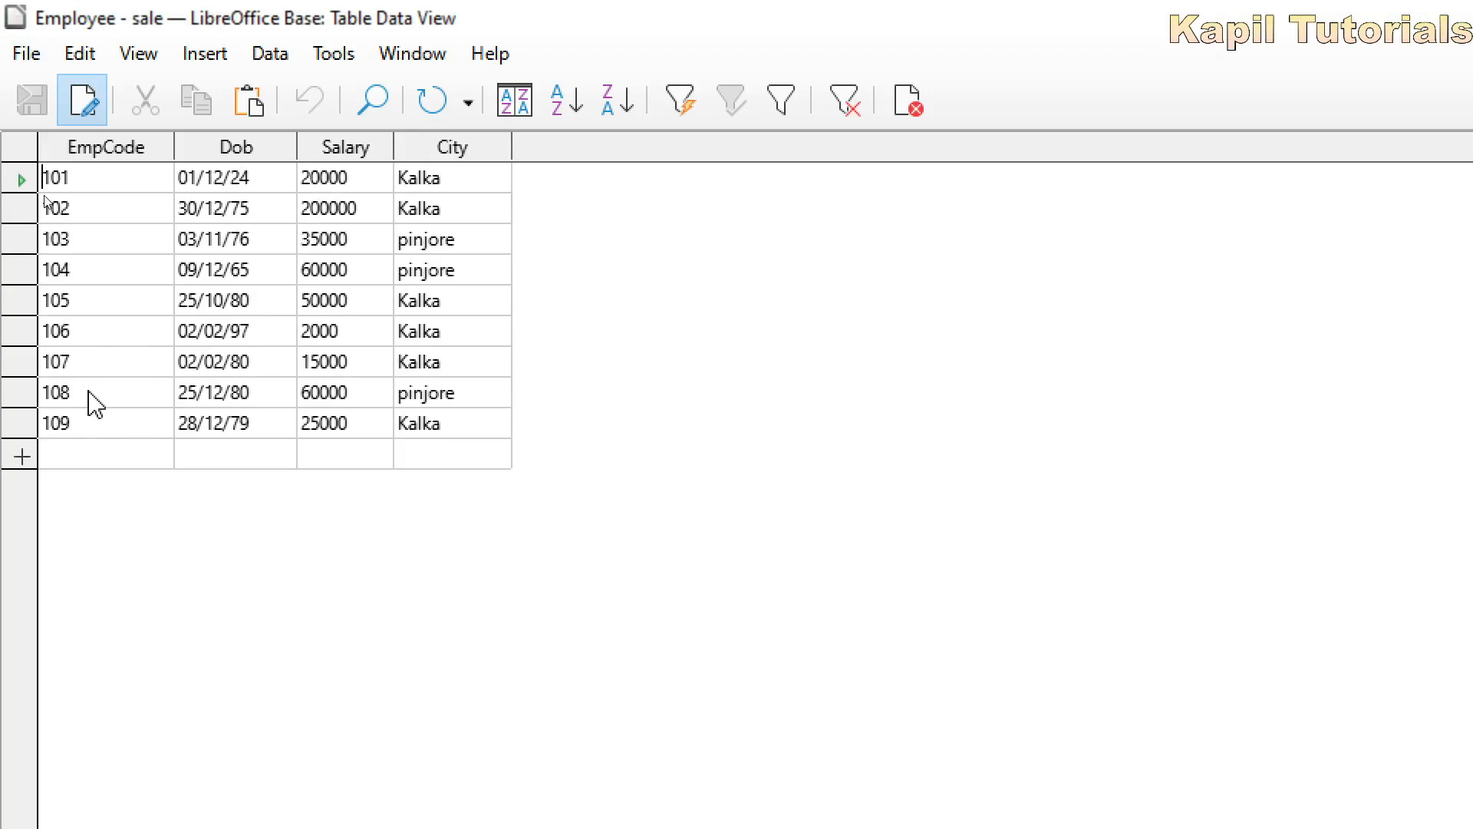
{"action": "key", "text": "alt+Tab"}
{"action": "key", "text": "alt+Tab"}
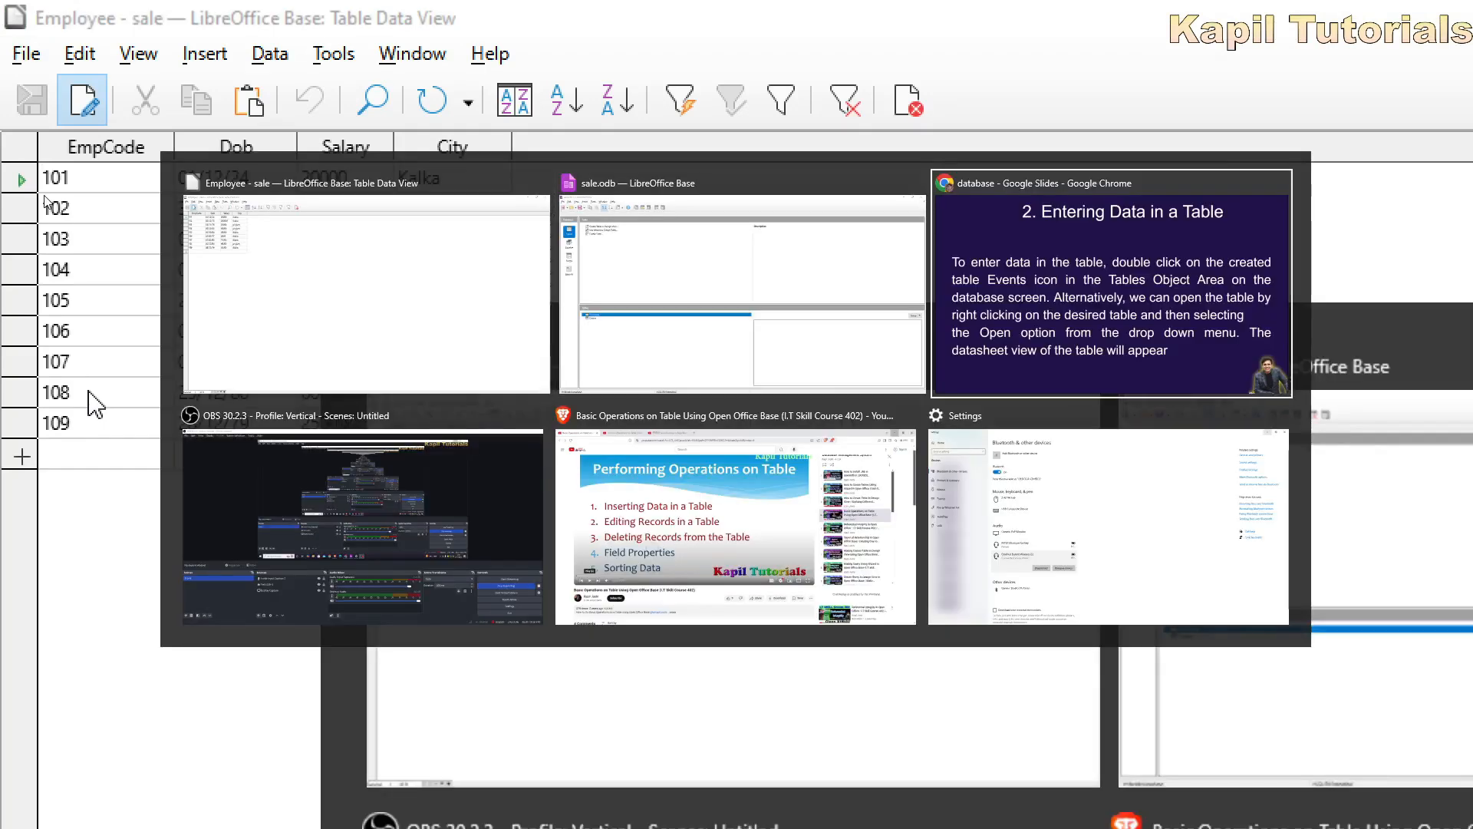
{"action": "left_click", "coordinate": [1060, 646]}
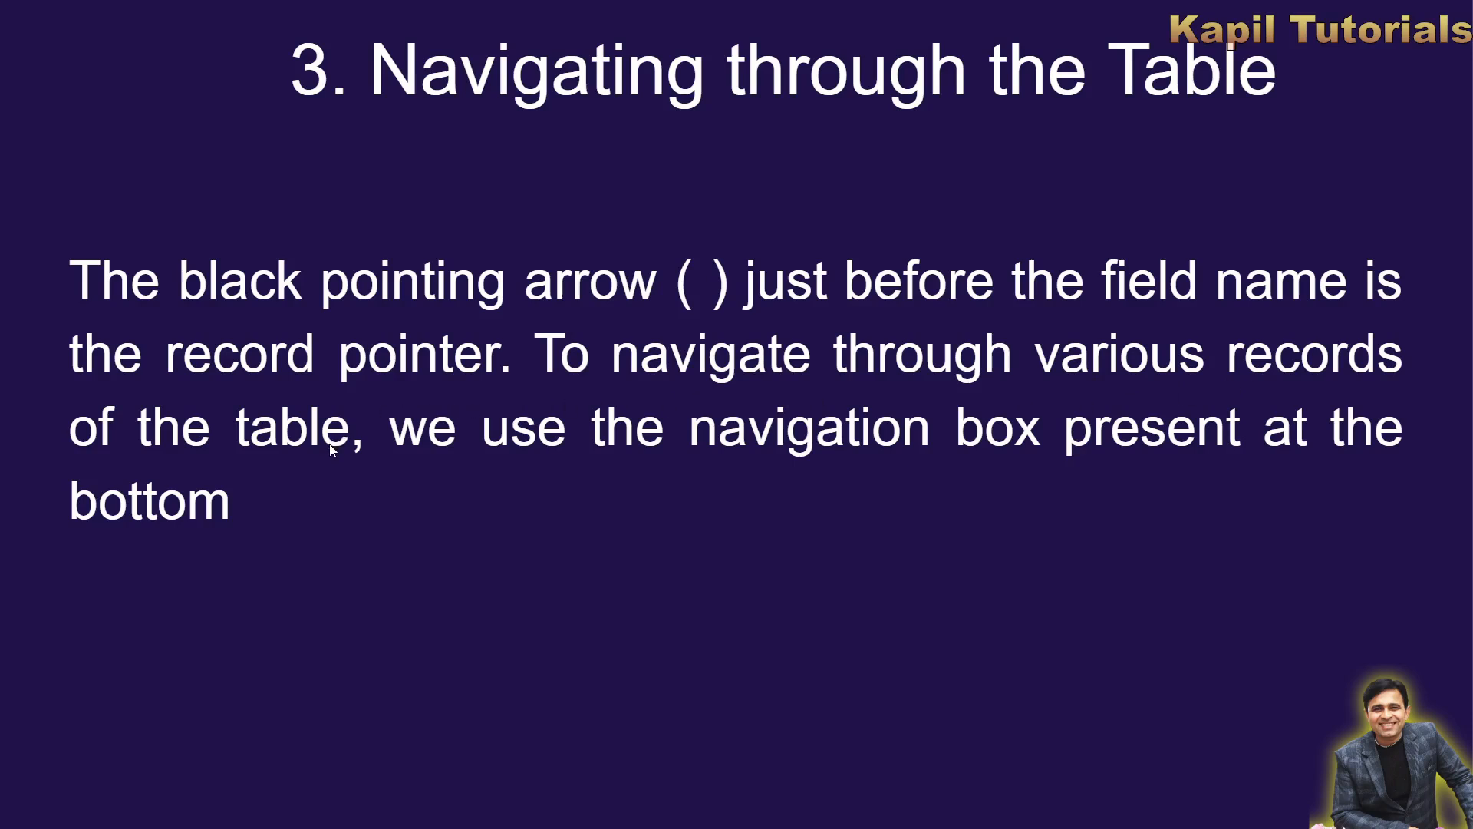
Switch back to the Employee table and select the first, second and third records in turn.
{"action": "key", "text": "alt+Tab"}
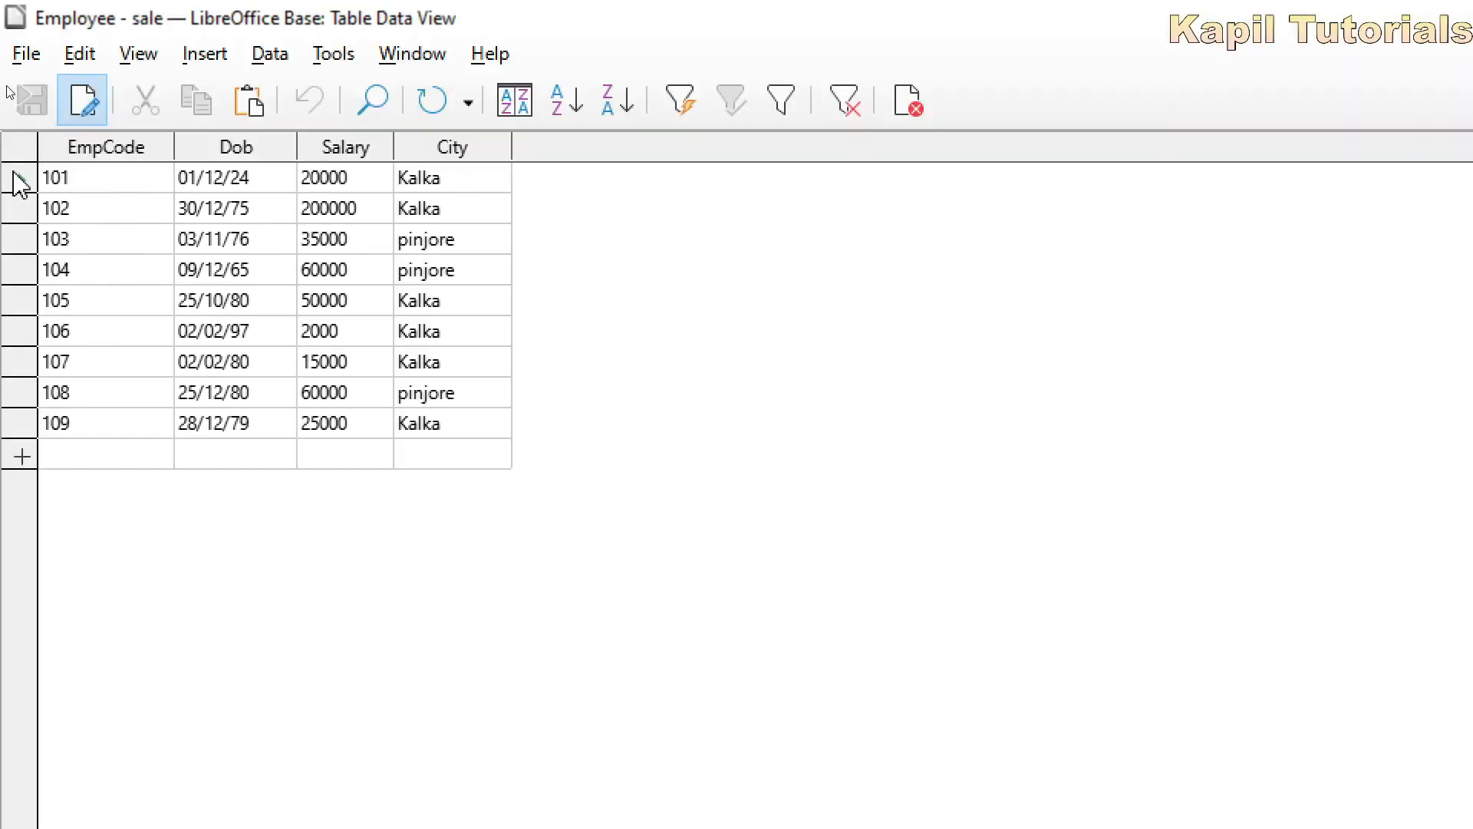
{"action": "left_click", "coordinate": [13, 184]}
{"action": "left_click", "coordinate": [19, 211]}
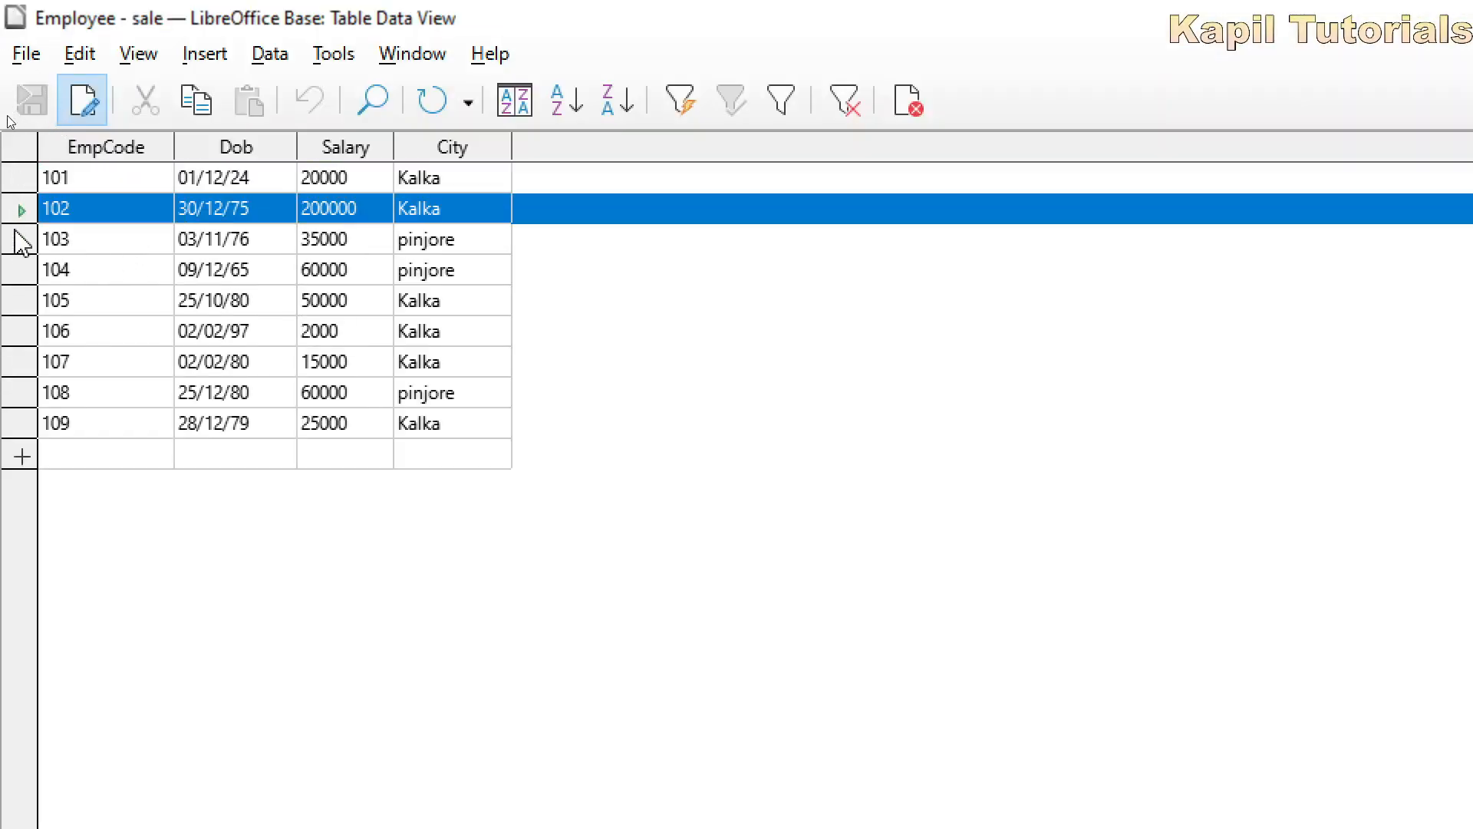
{"action": "left_click", "coordinate": [17, 240]}
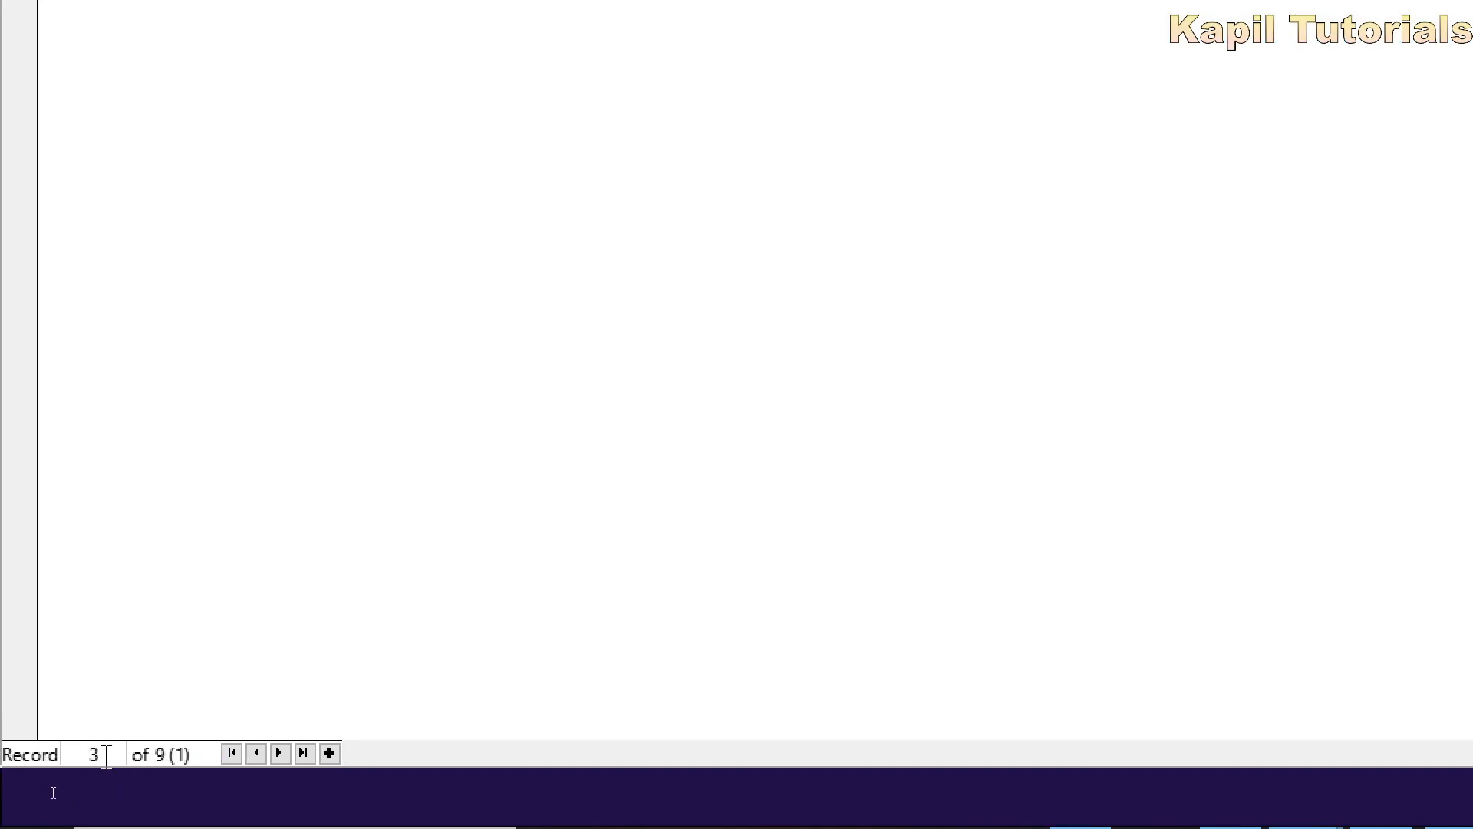
Go to the first record of the Employee table, advance one by one to the fourth, and jump to the last.
{"action": "left_click", "coordinate": [232, 754]}
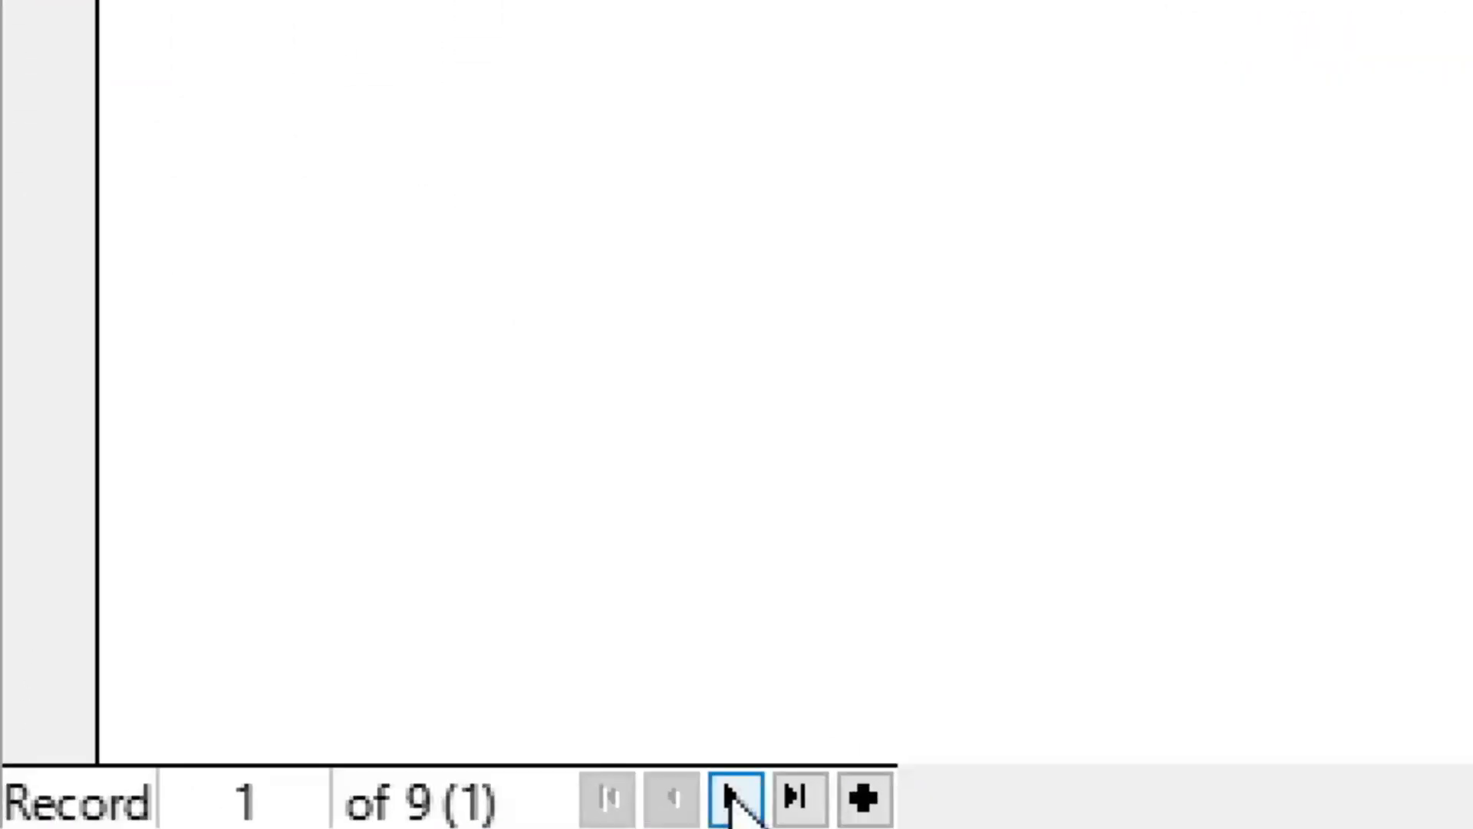
{"action": "left_click", "coordinate": [735, 798]}
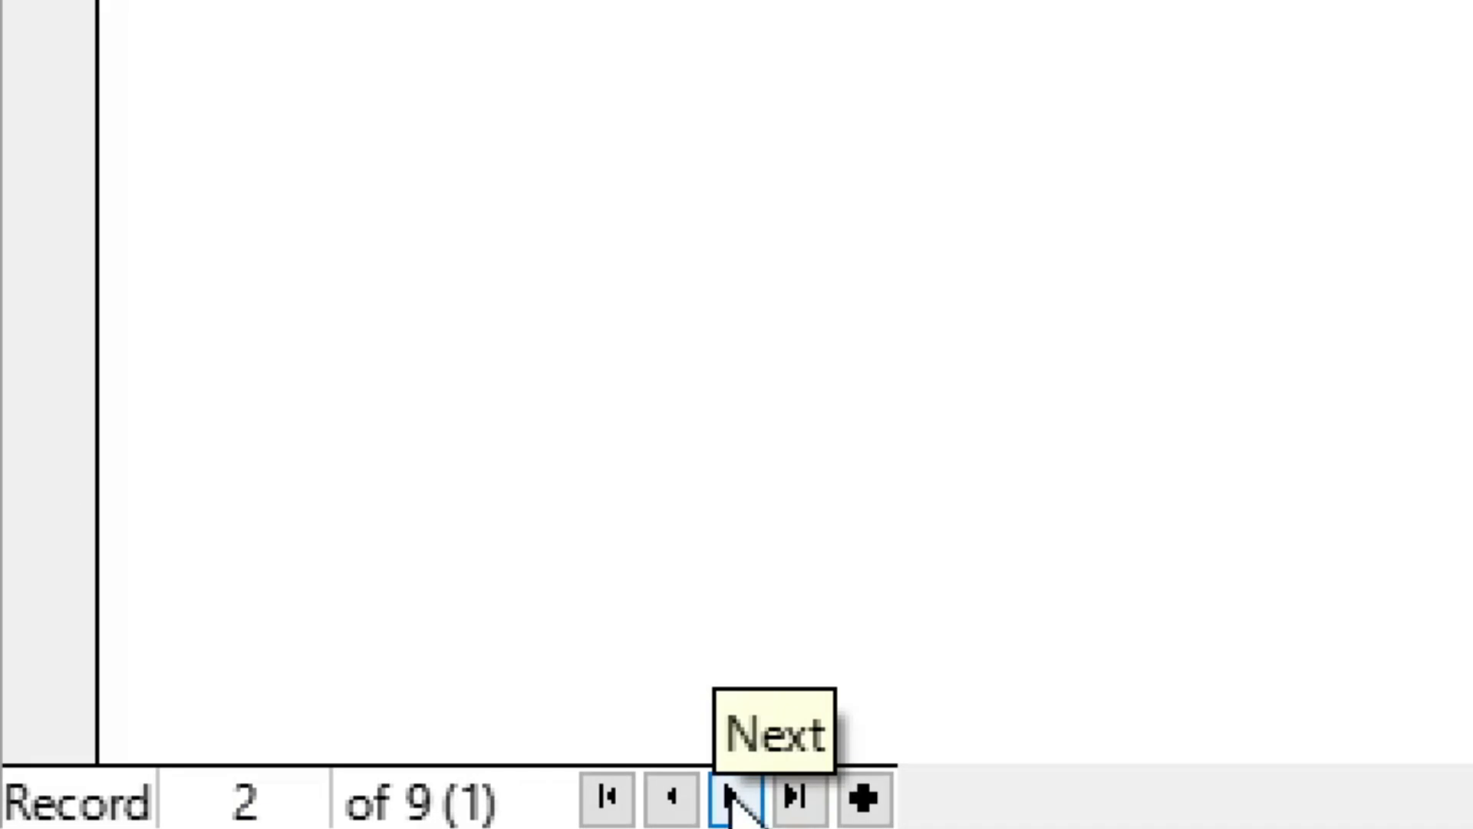
{"action": "left_click", "coordinate": [735, 798]}
{"action": "left_click", "coordinate": [735, 798]}
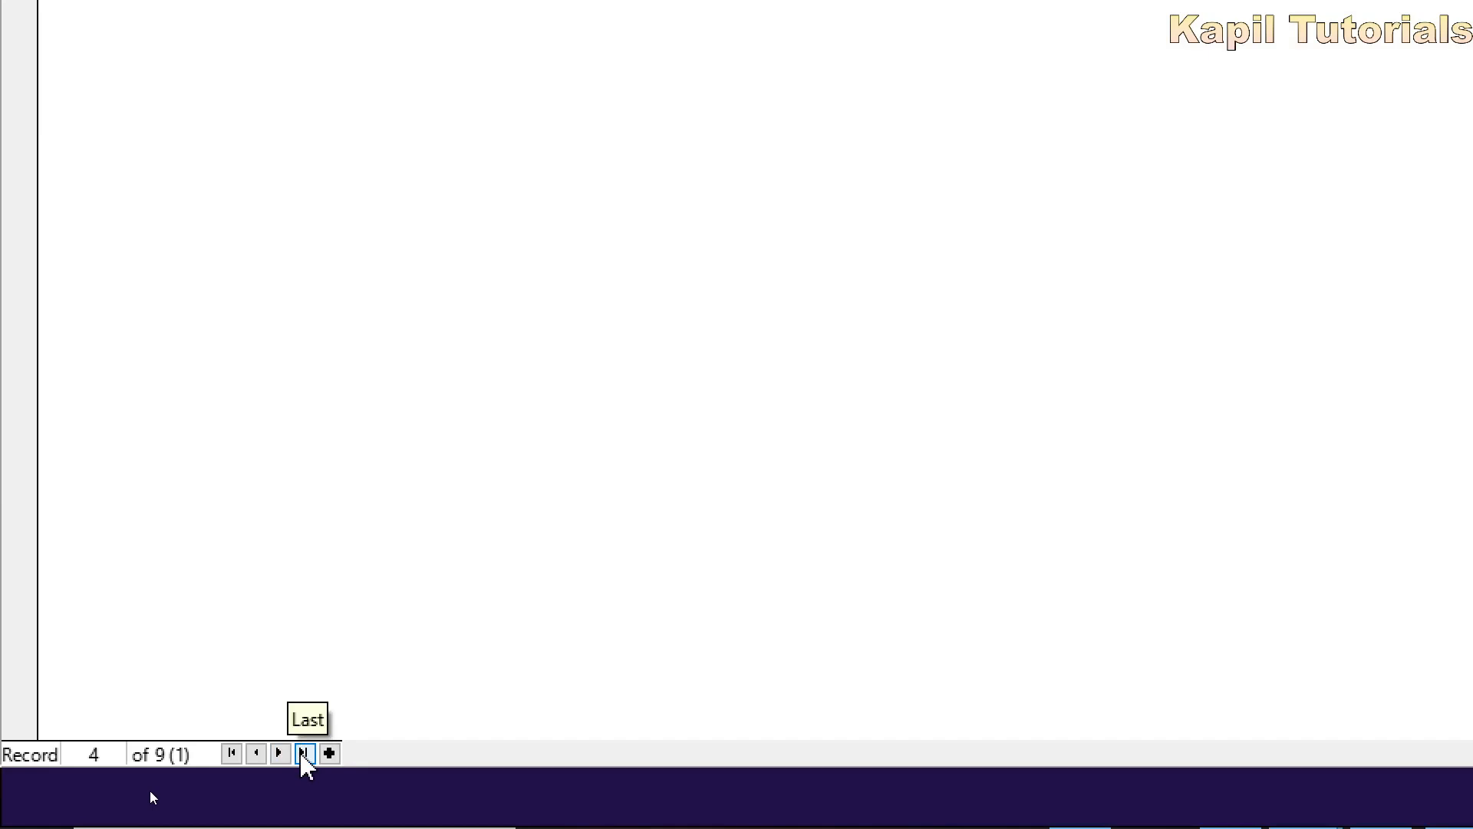
{"action": "left_click", "coordinate": [304, 752]}
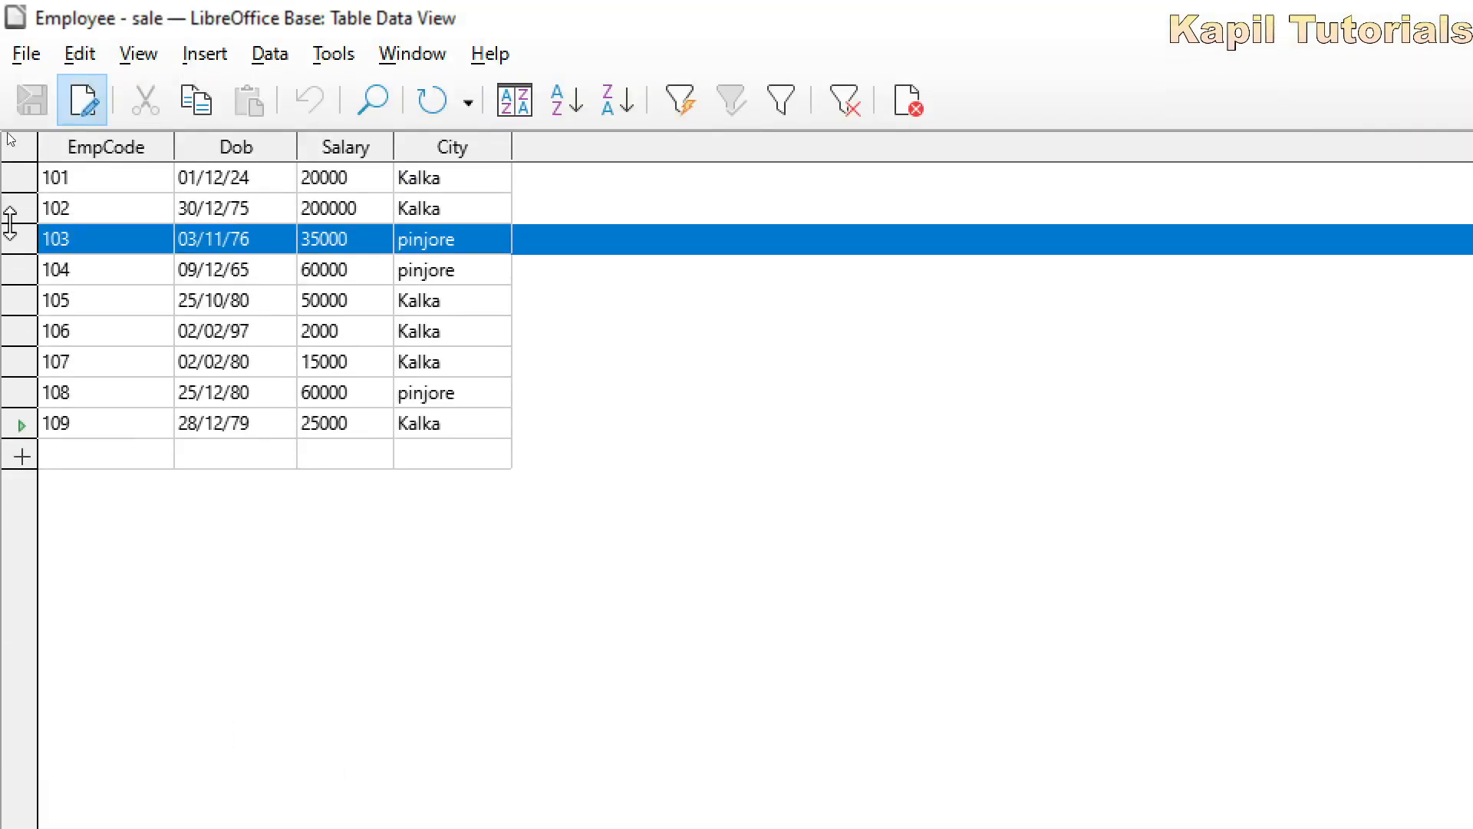
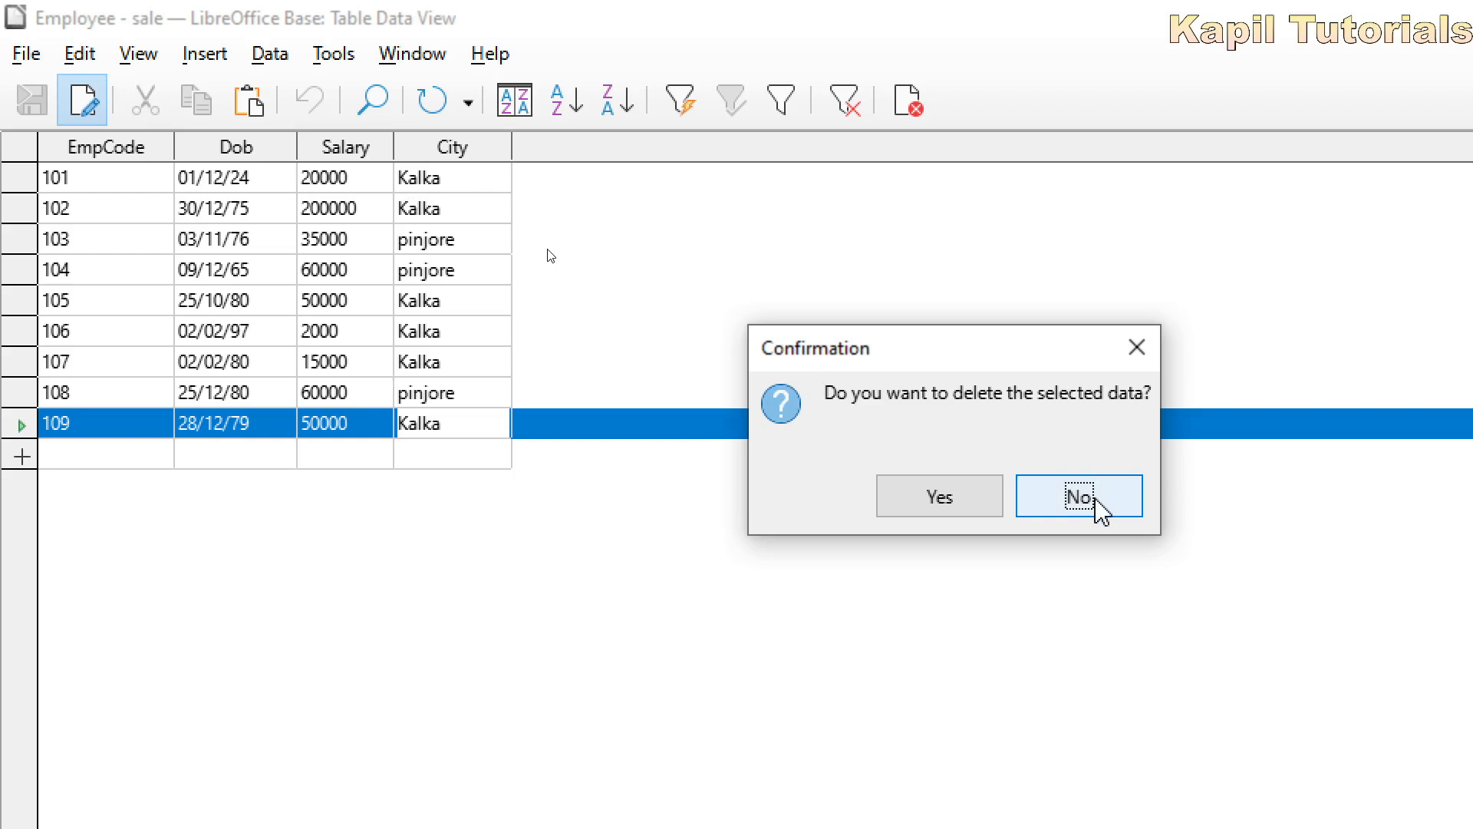
Dismiss the open deletion prompt, request deletion of the selected 109 record again and decline it.
{"action": "left_click", "coordinate": [1097, 508]}
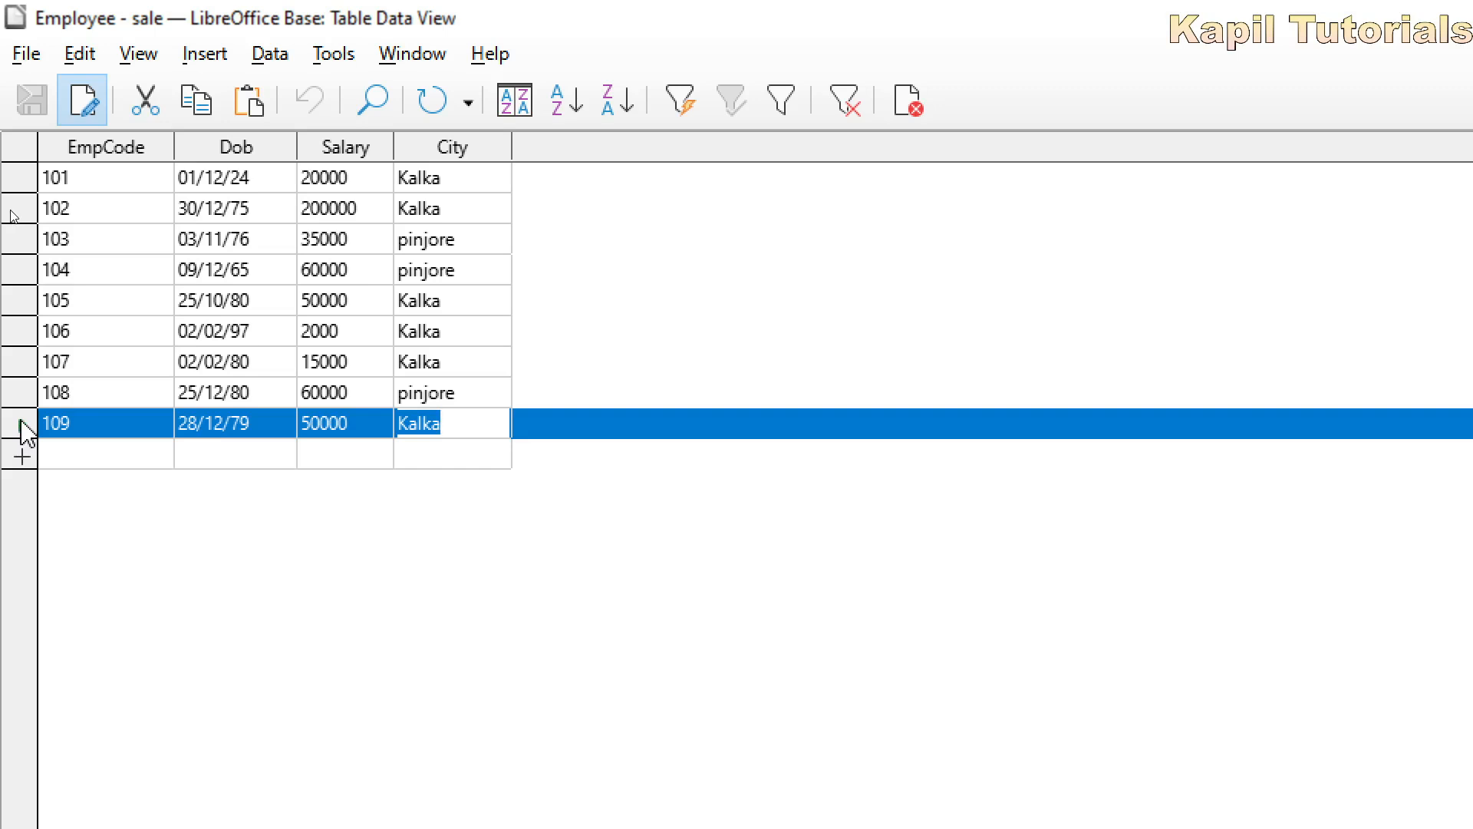
{"action": "key", "text": "Delete"}
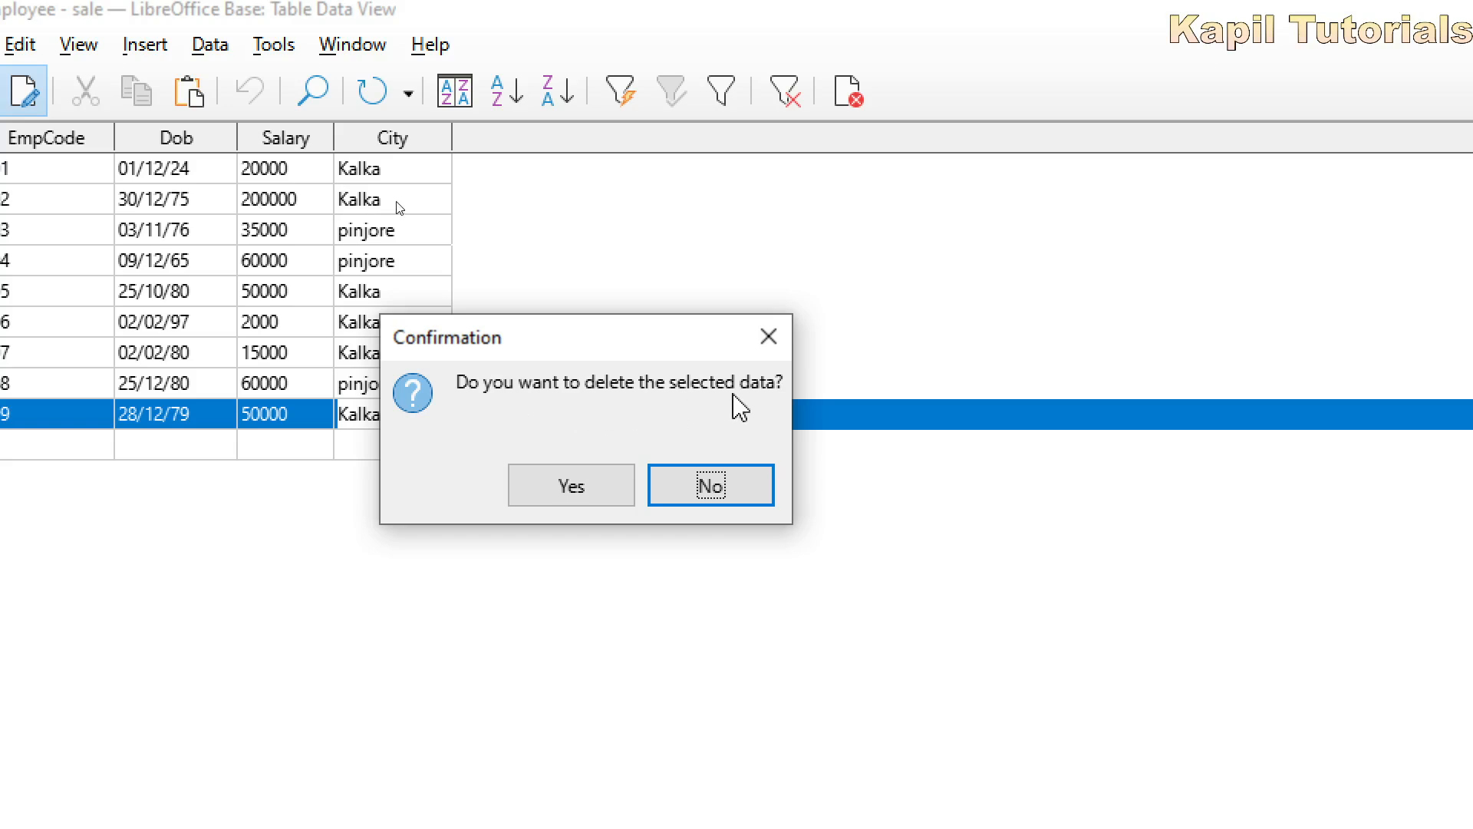
{"action": "left_click", "coordinate": [727, 485]}
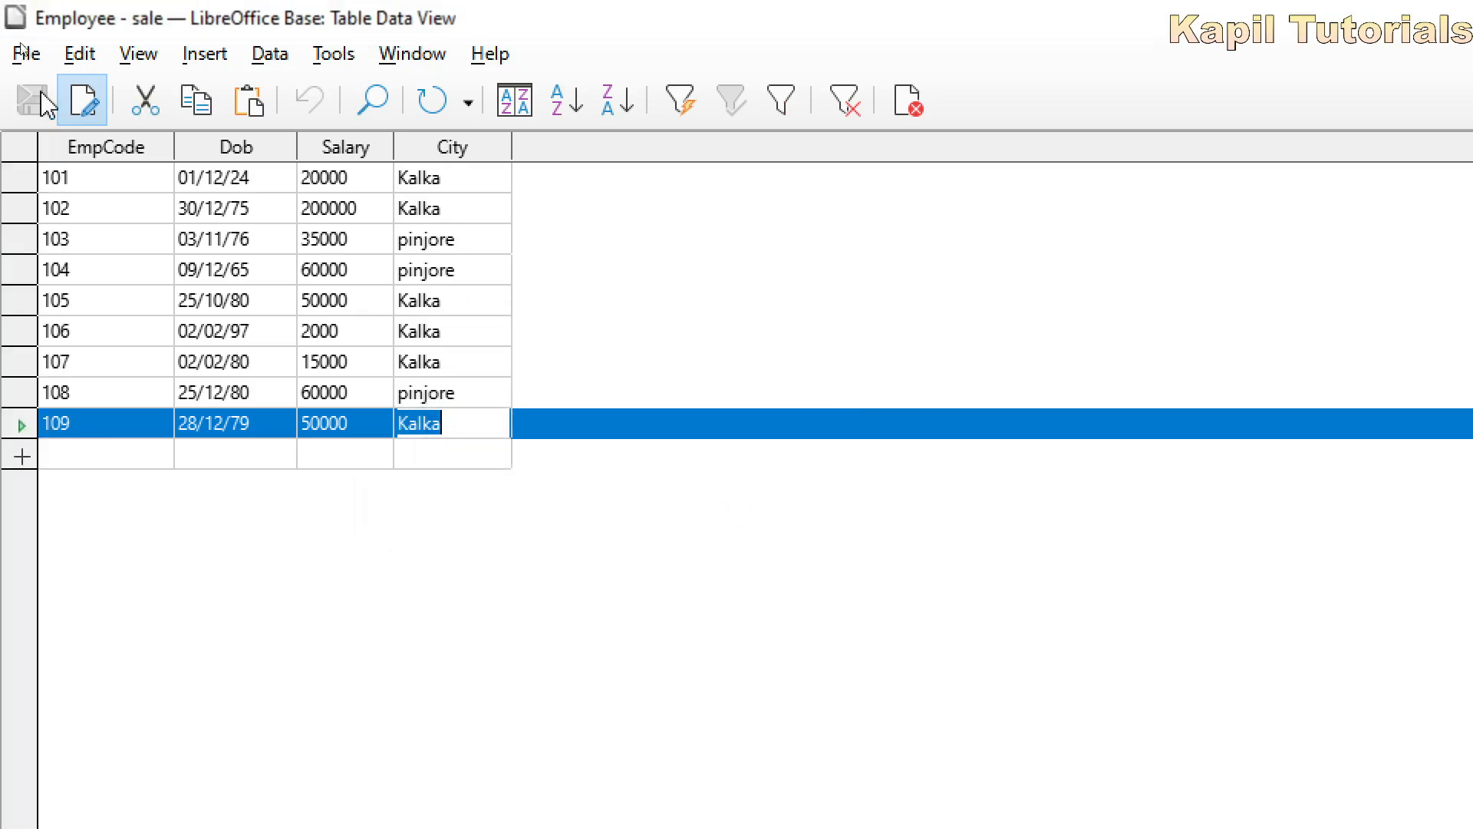
{"action": "left_click", "coordinate": [21, 44]}
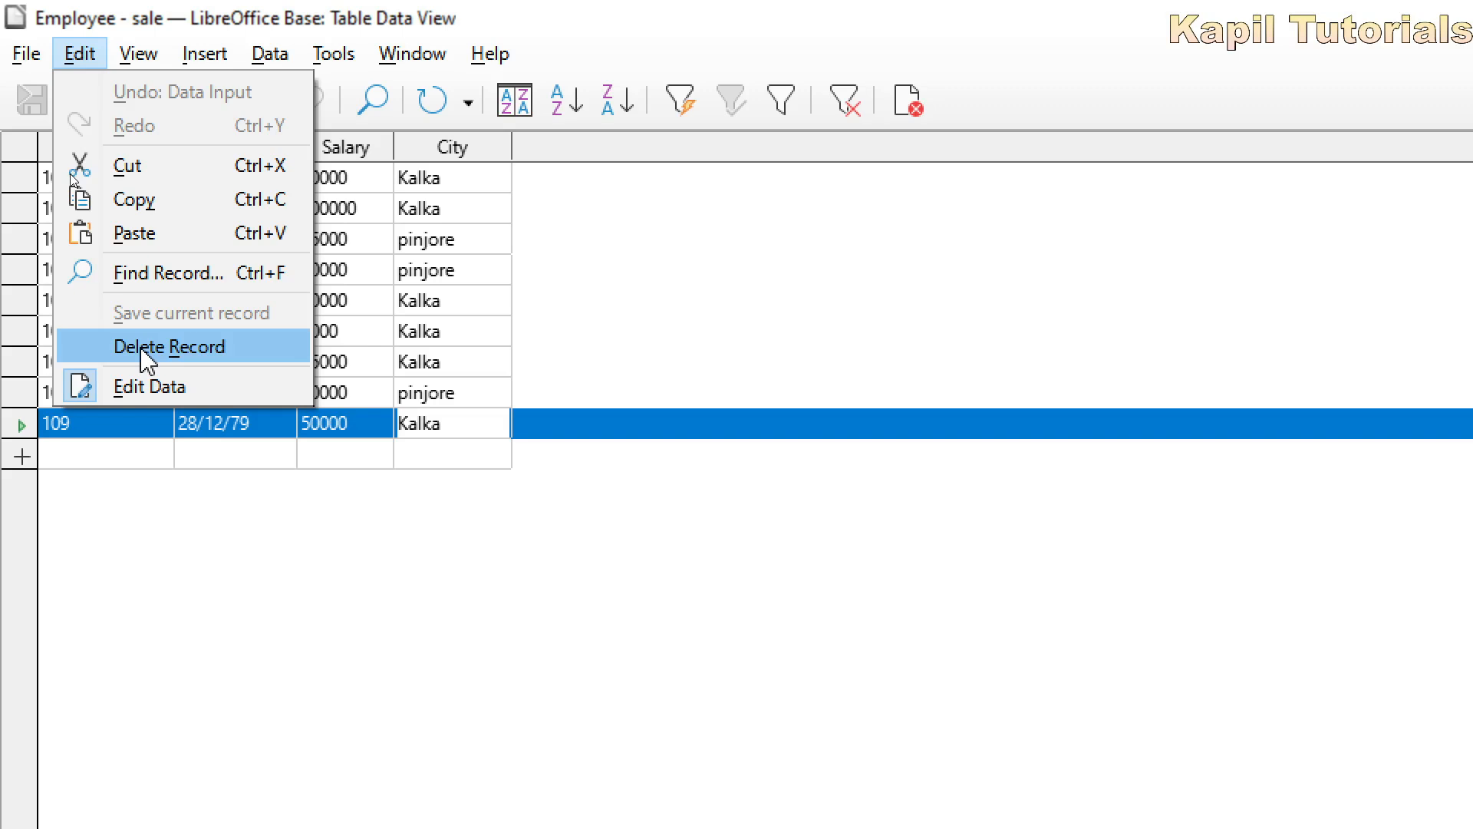
{"action": "left_click", "coordinate": [526, 42]}
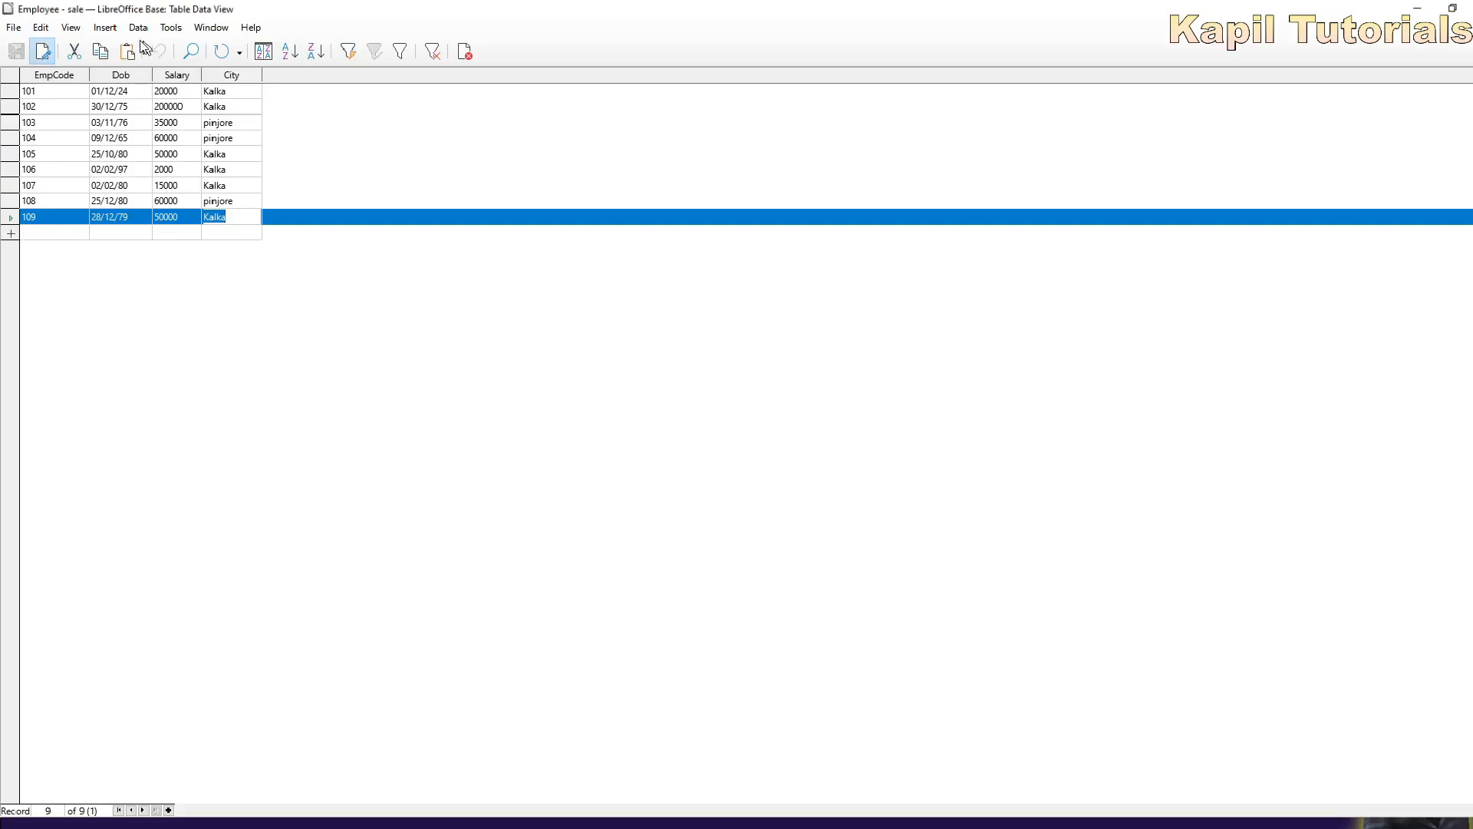
{"action": "key", "text": "alt+Tab"}
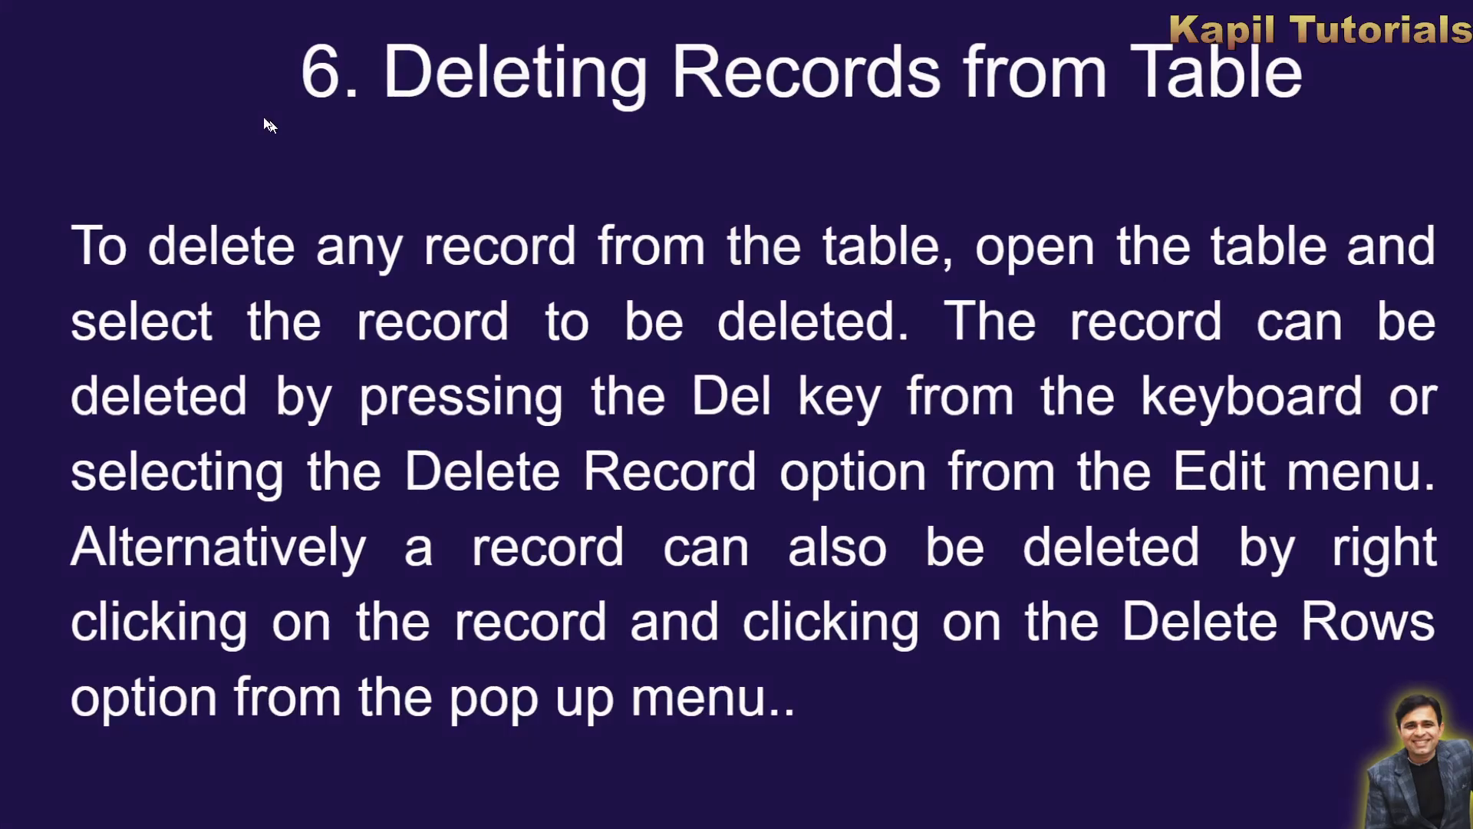
{"action": "key", "text": "Right"}
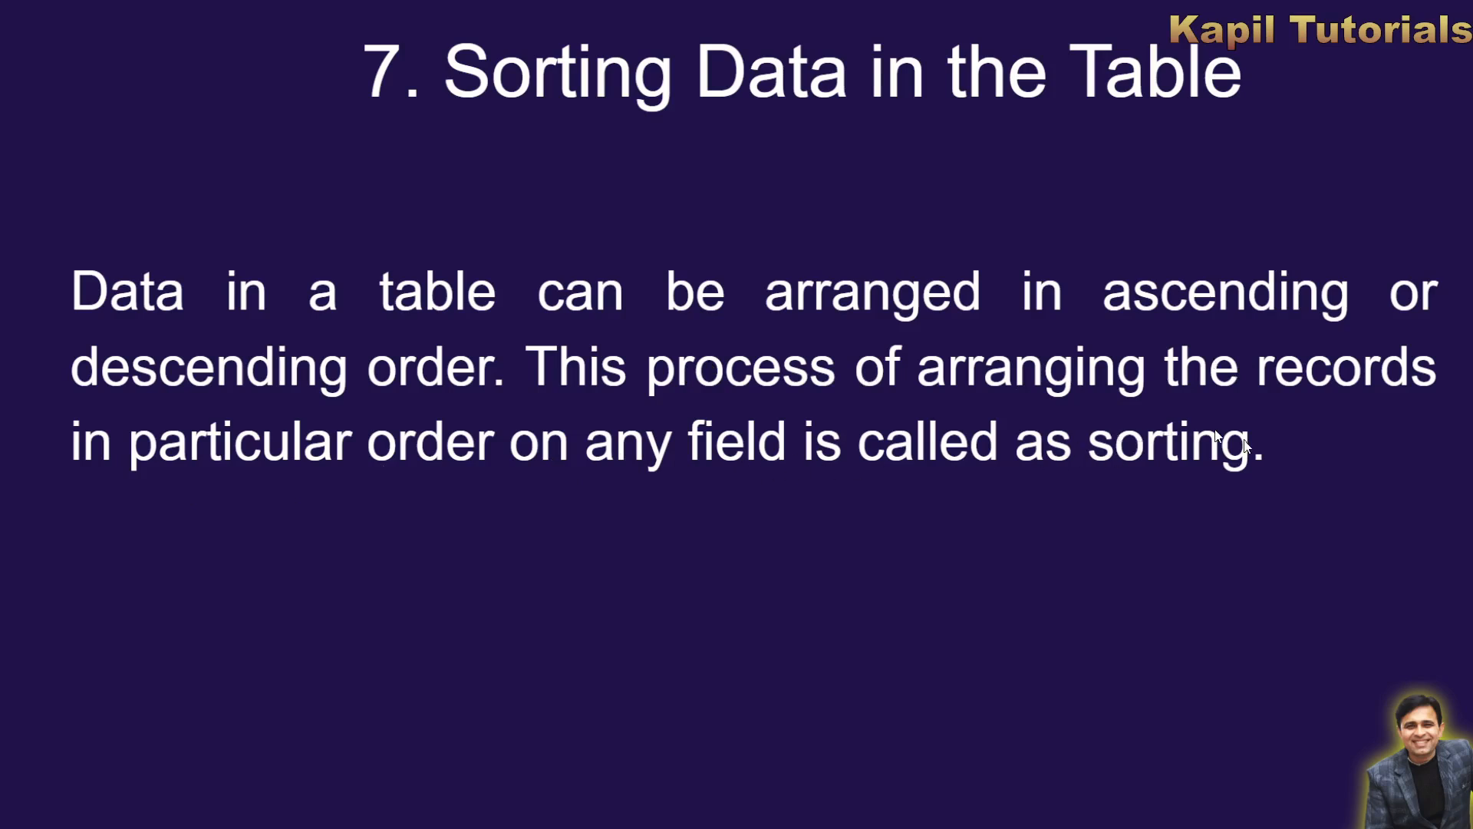
{"action": "key", "text": "alt+Tab"}
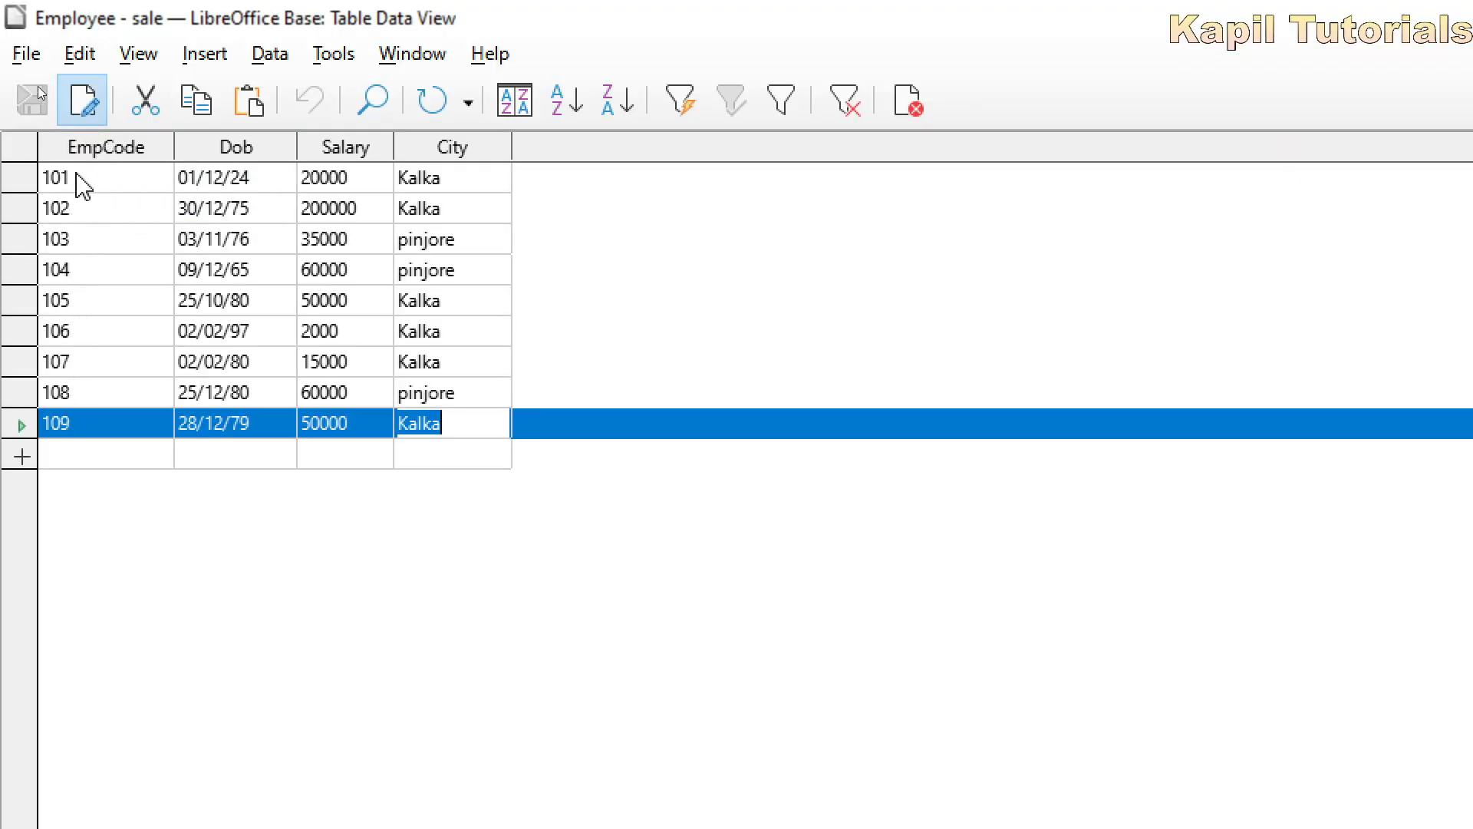
Sort the Employee table by EmpCode in descending order using the Sort Order dialog.
{"action": "mouse_move", "coordinate": [154, 163]}
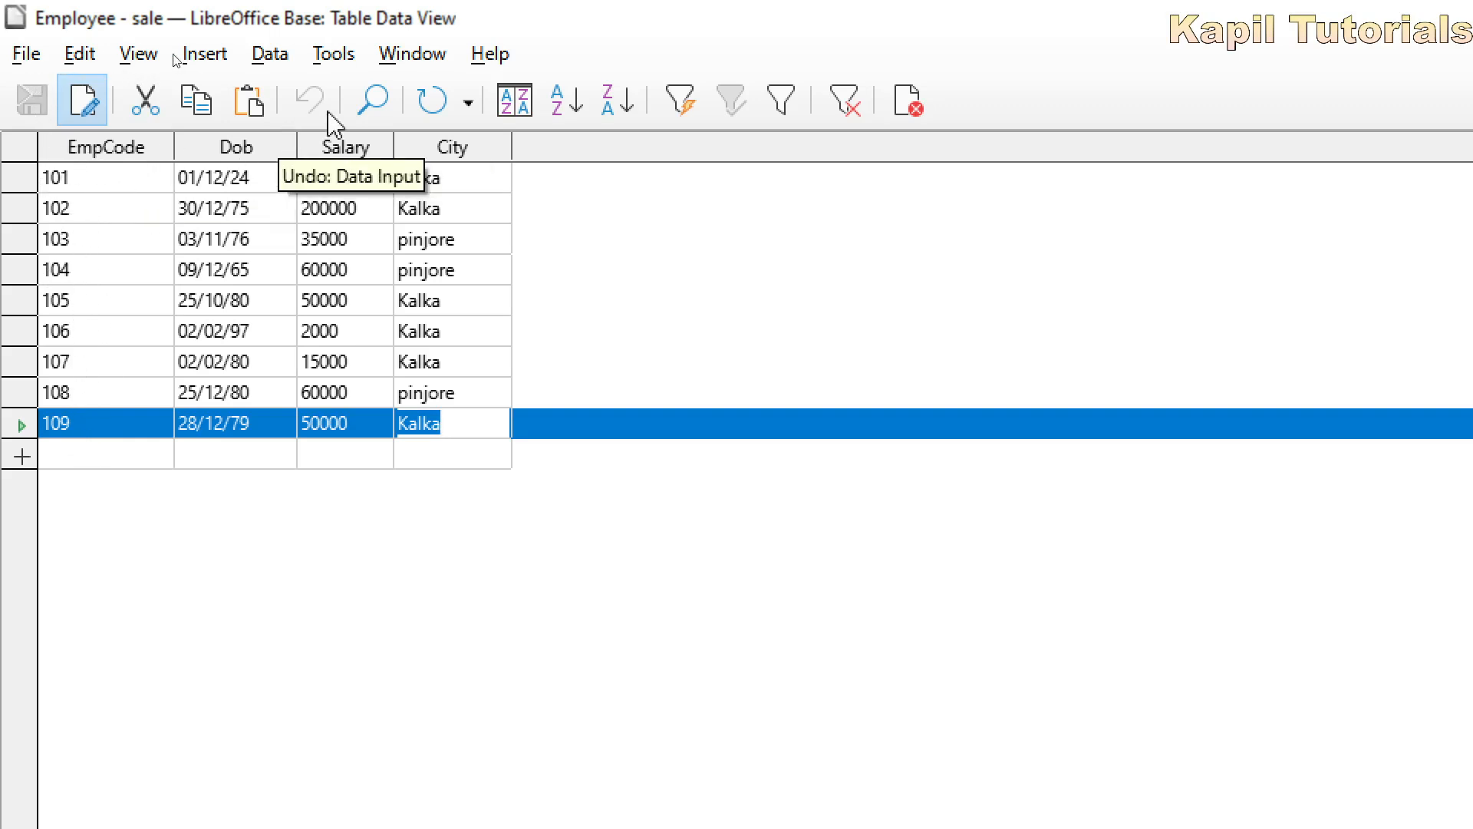
{"action": "left_click", "coordinate": [513, 102]}
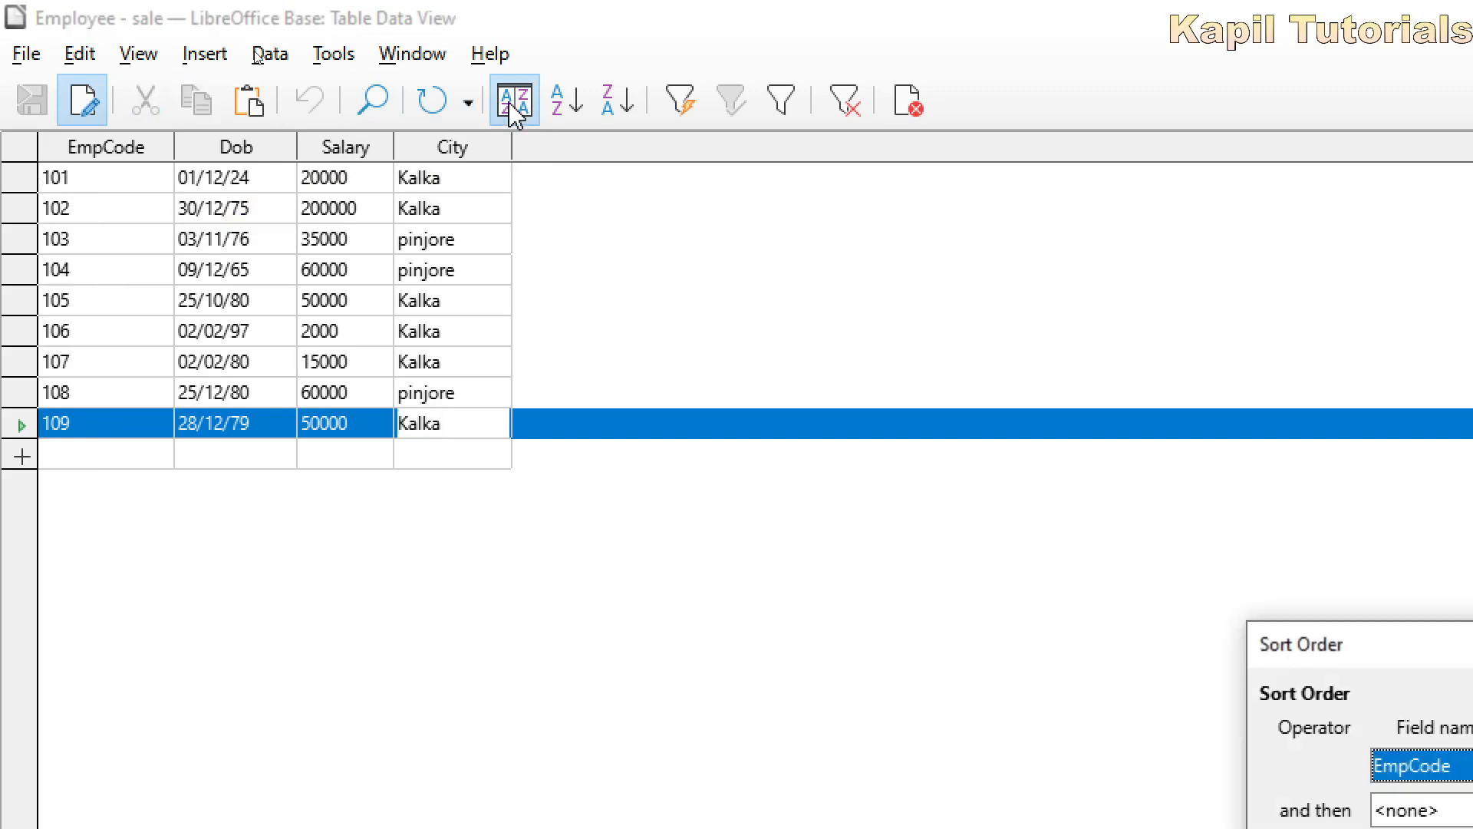
{"action": "left_click_drag", "start_coordinate": [1289, 656], "coordinate": [577, 235]}
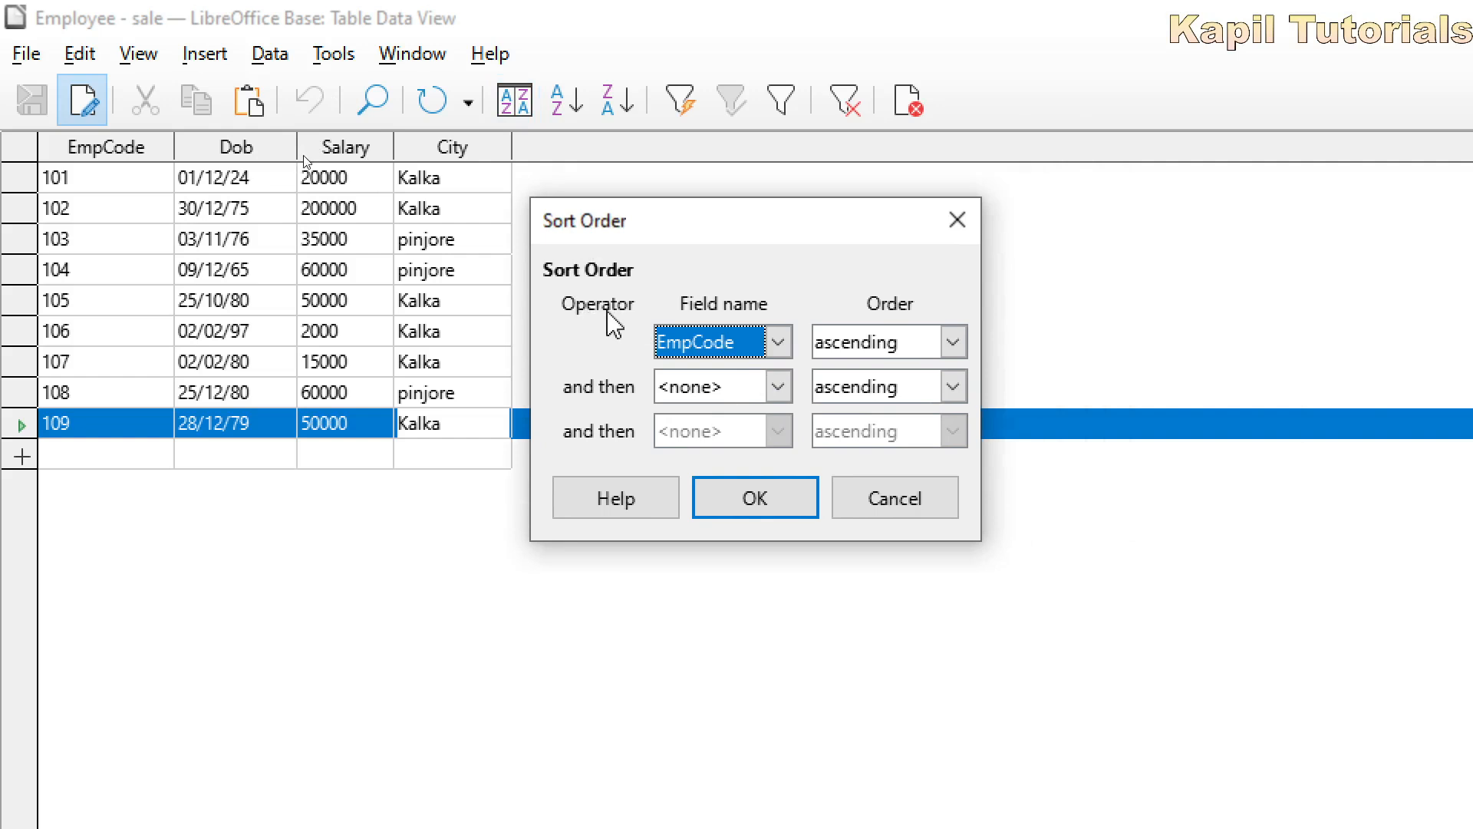
{"action": "left_click", "coordinate": [776, 343]}
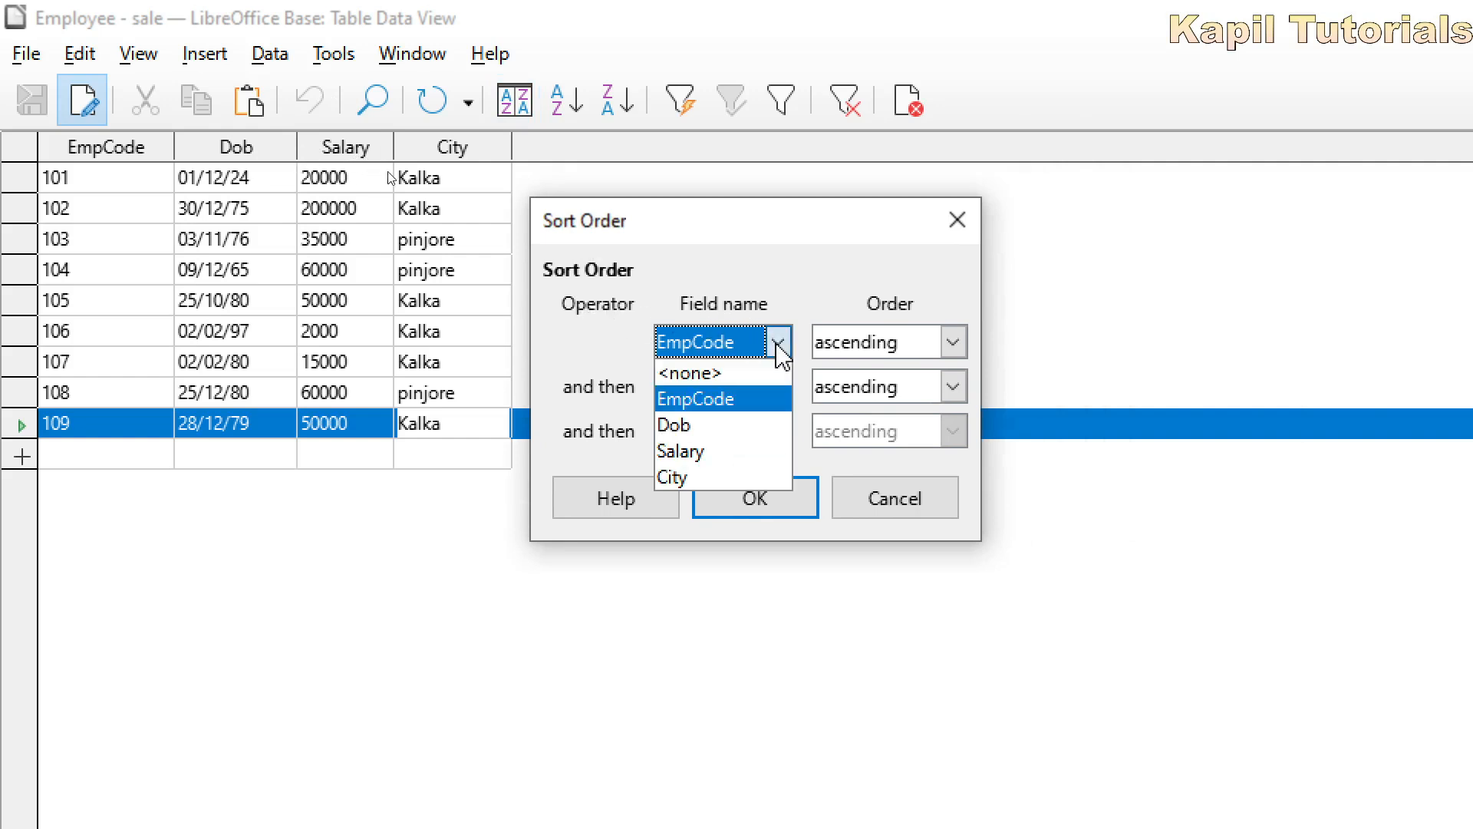
{"action": "left_click", "coordinate": [717, 396]}
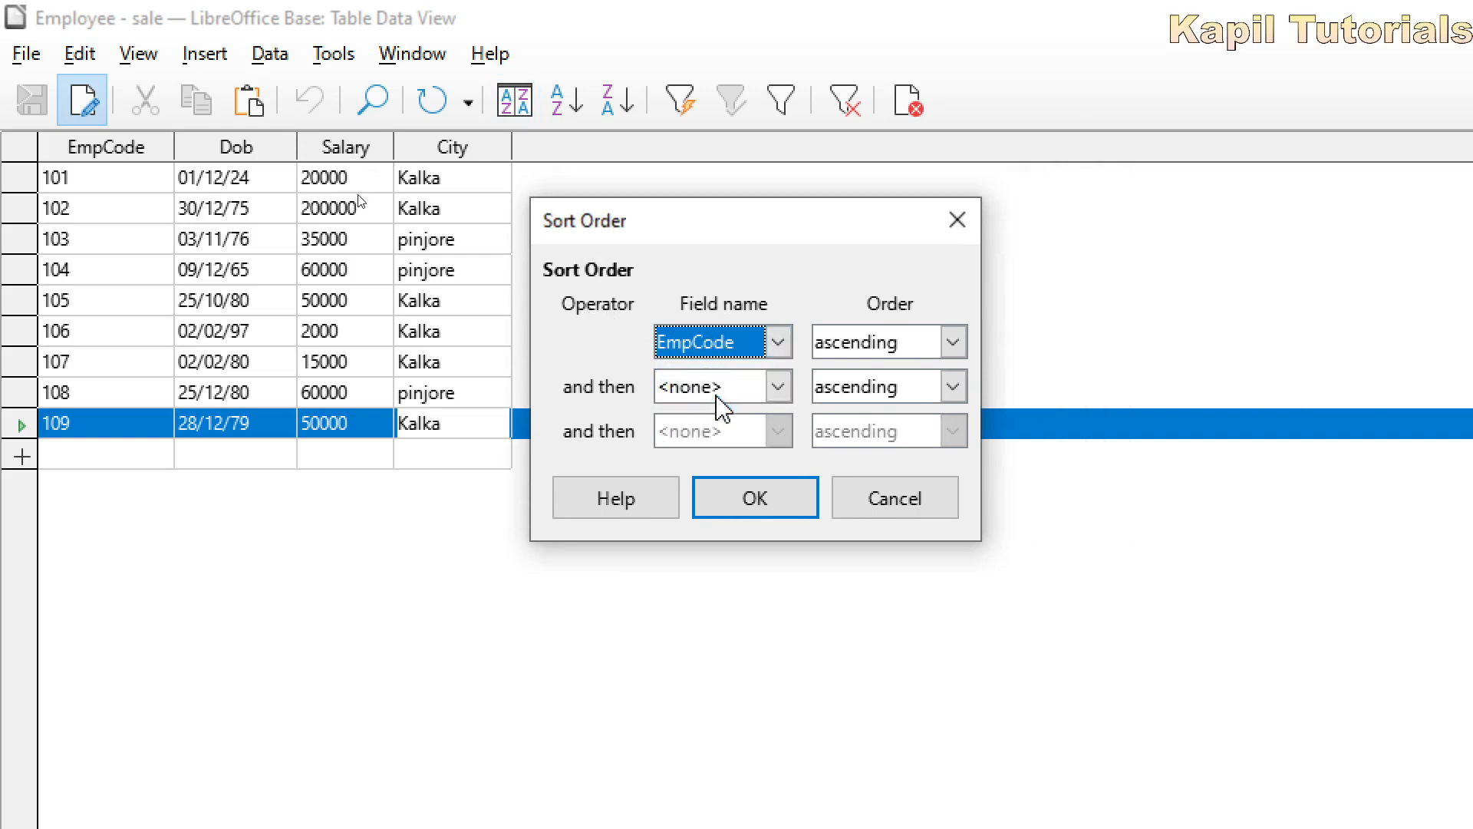
{"action": "left_click", "coordinate": [951, 342]}
{"action": "left_click", "coordinate": [890, 400]}
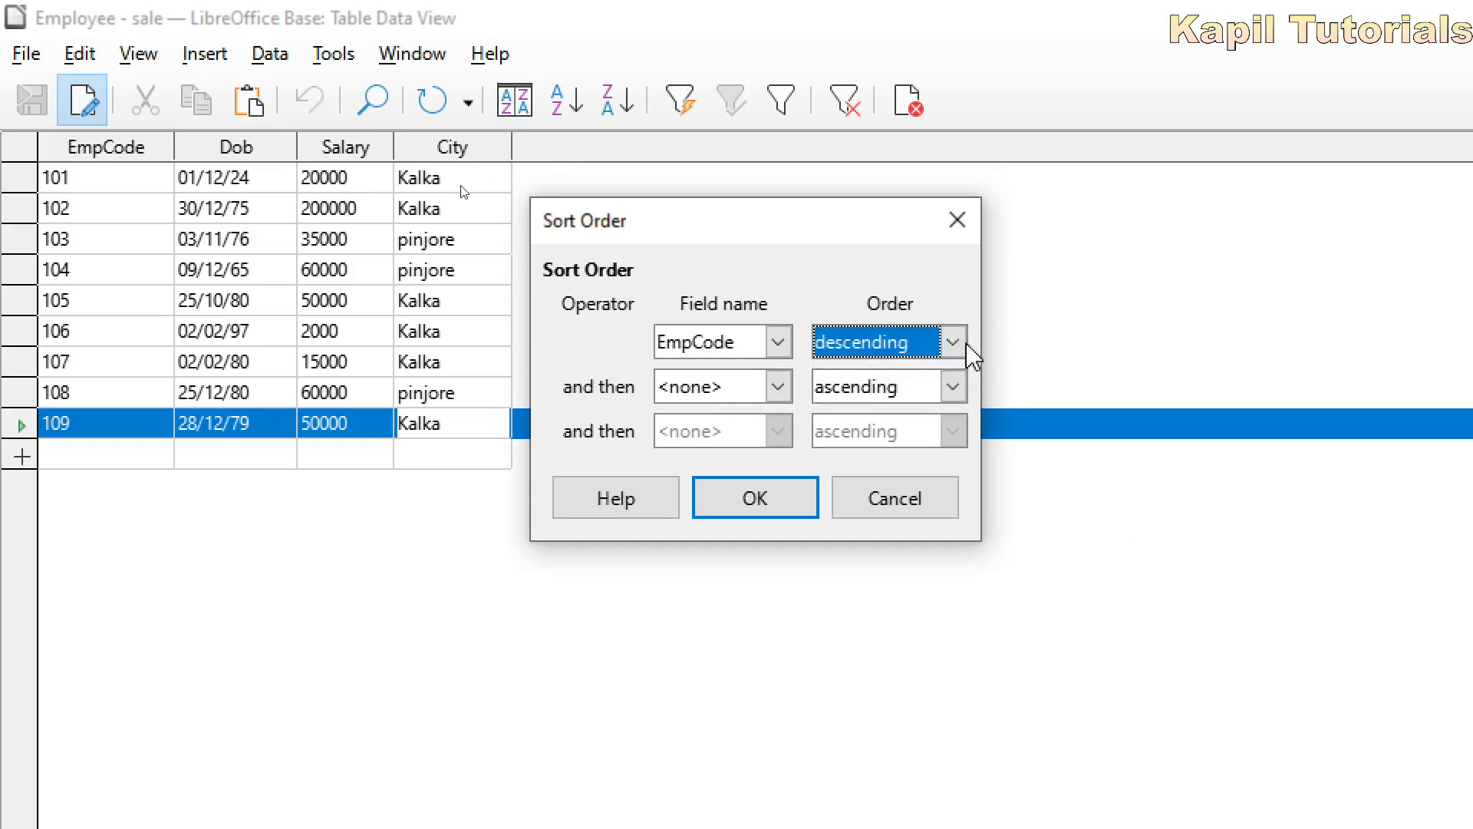
{"action": "left_click", "coordinate": [755, 513]}
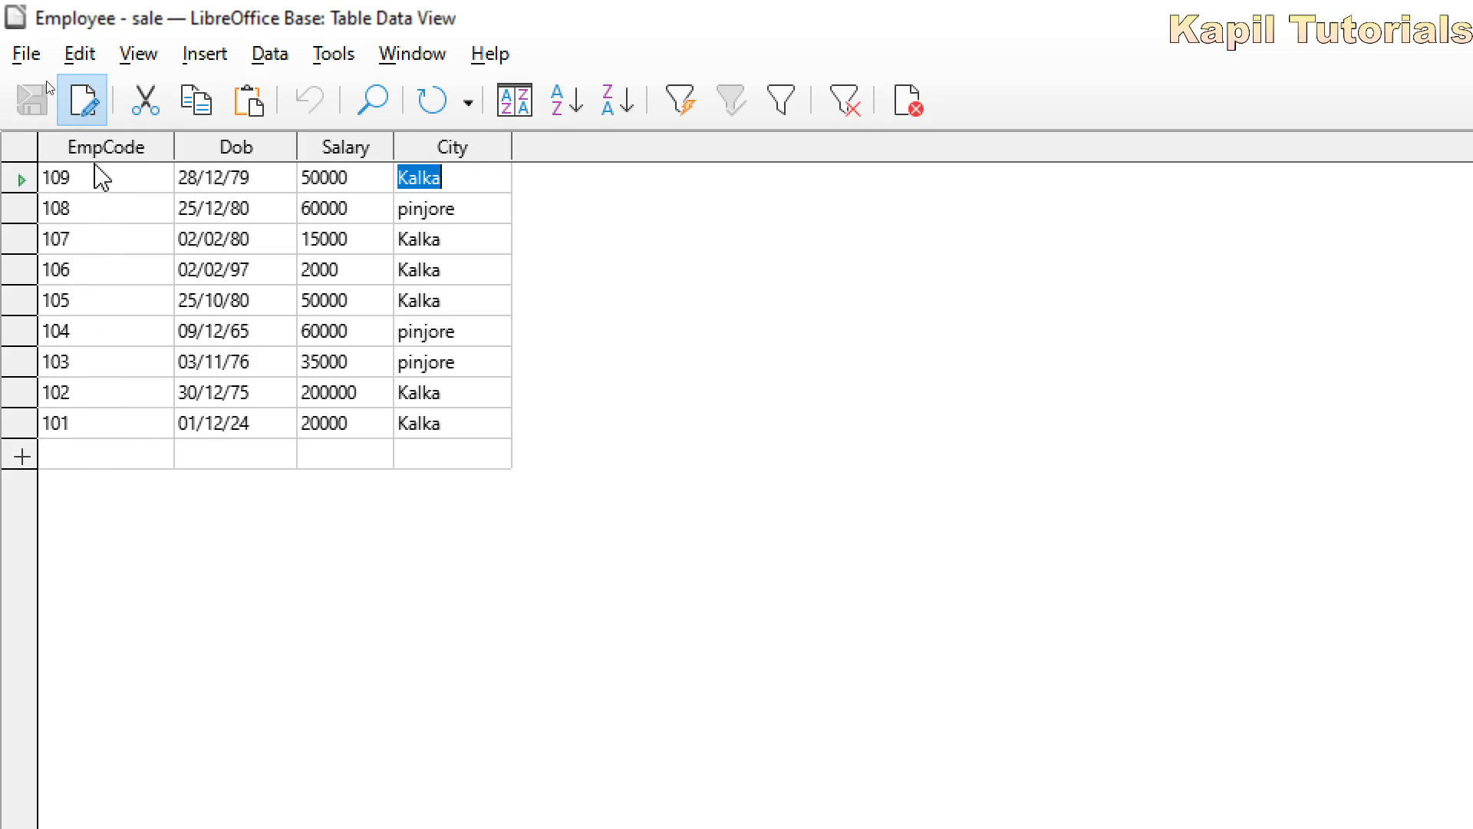
Change the table's sort order to Salary, descending, using the Sort Order dialog.
{"action": "left_click", "coordinate": [510, 109]}
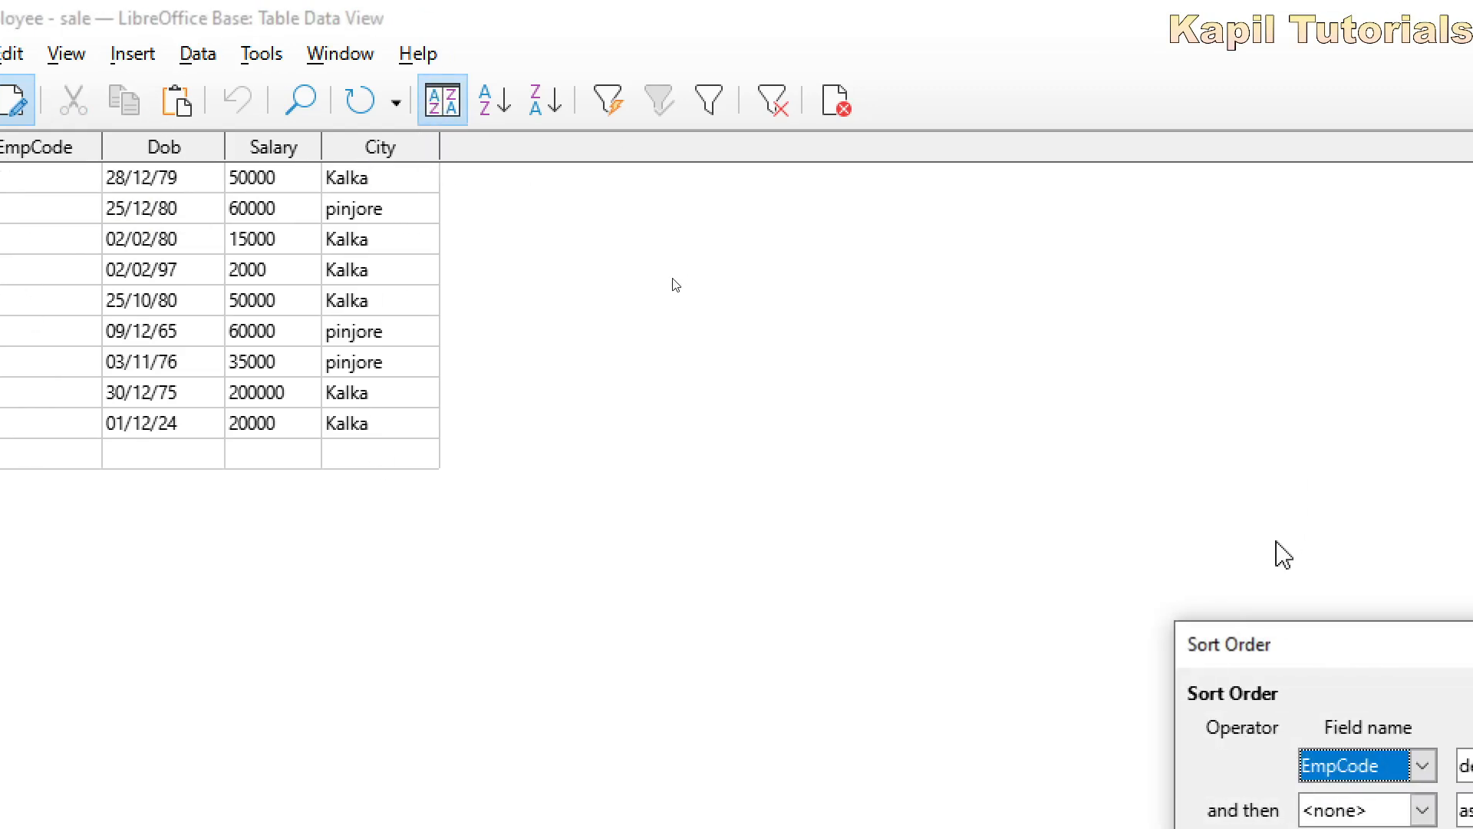
{"action": "left_click_drag", "start_coordinate": [1322, 665], "coordinate": [612, 194]}
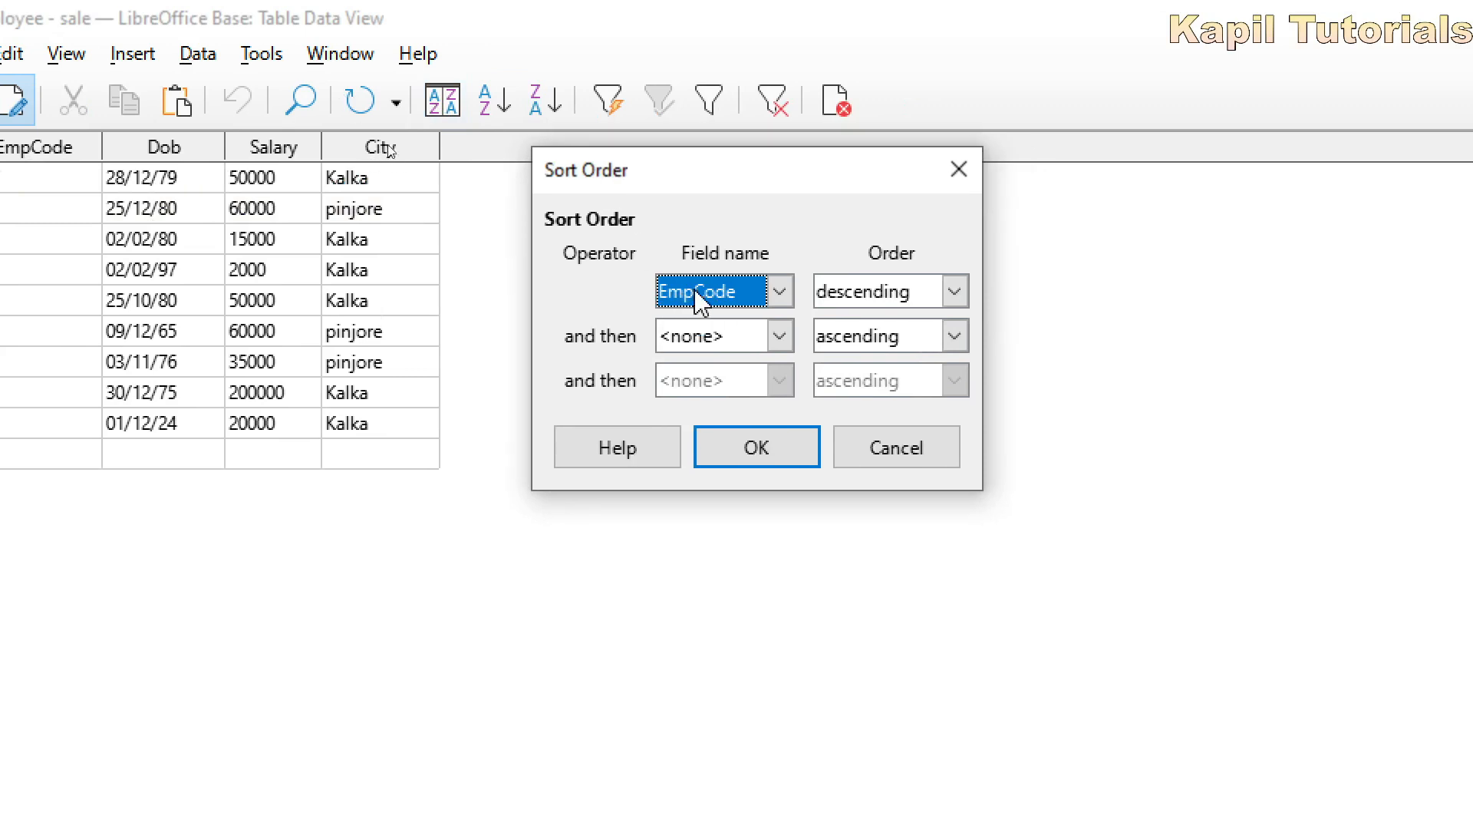
{"action": "left_click", "coordinate": [781, 293]}
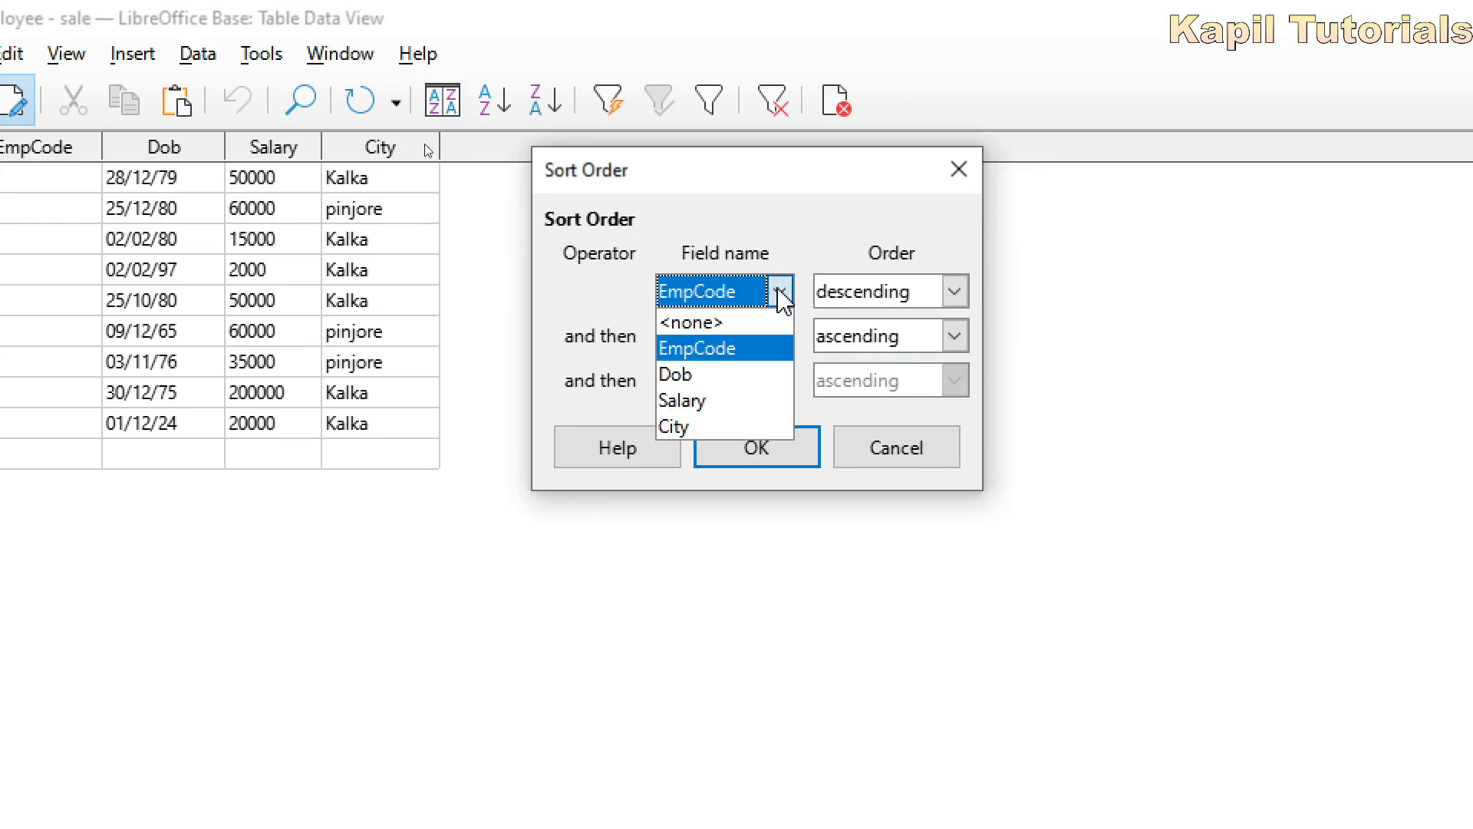
{"action": "left_click", "coordinate": [716, 401]}
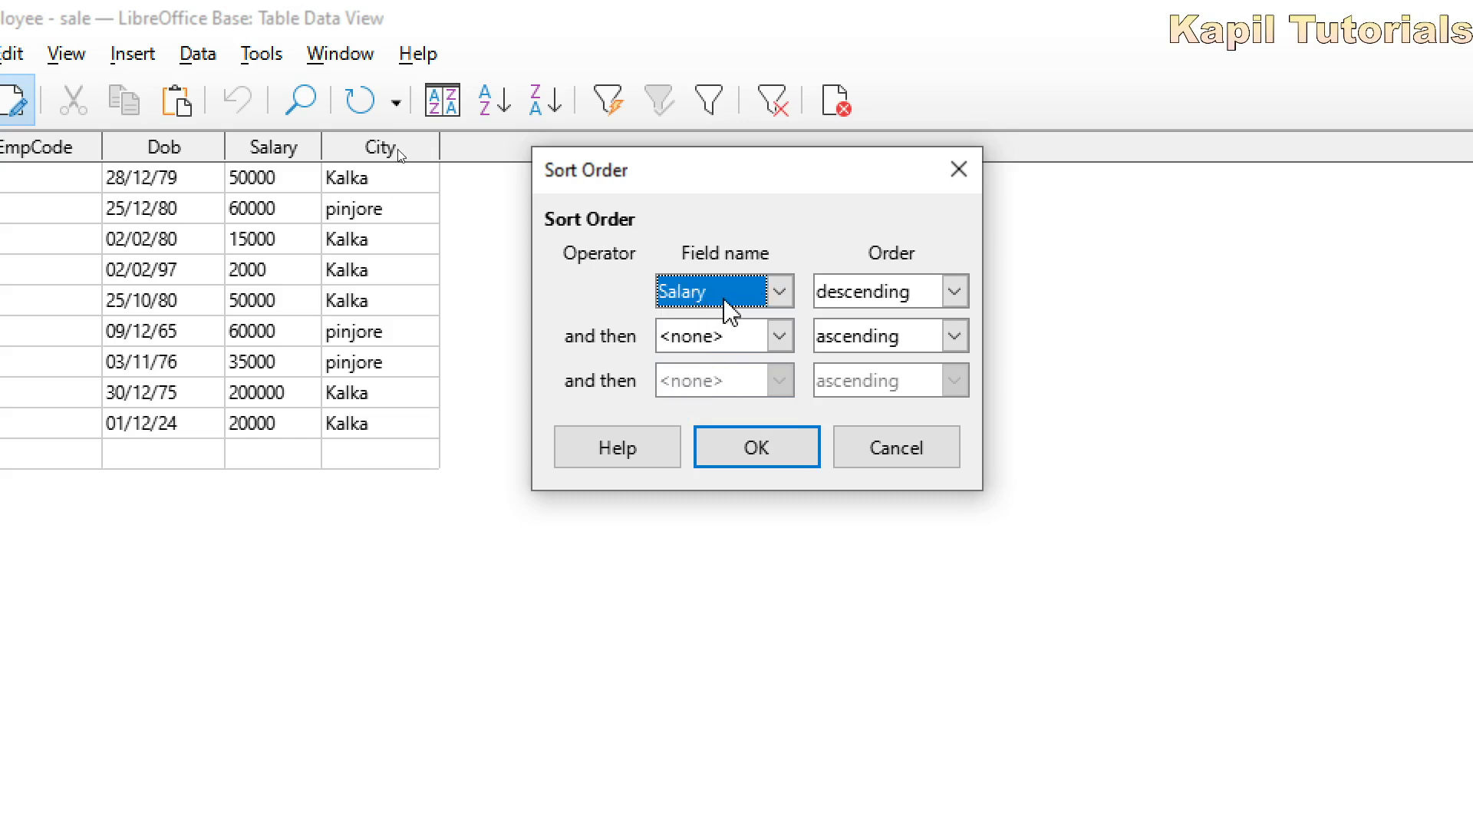
{"action": "left_click", "coordinate": [953, 293]}
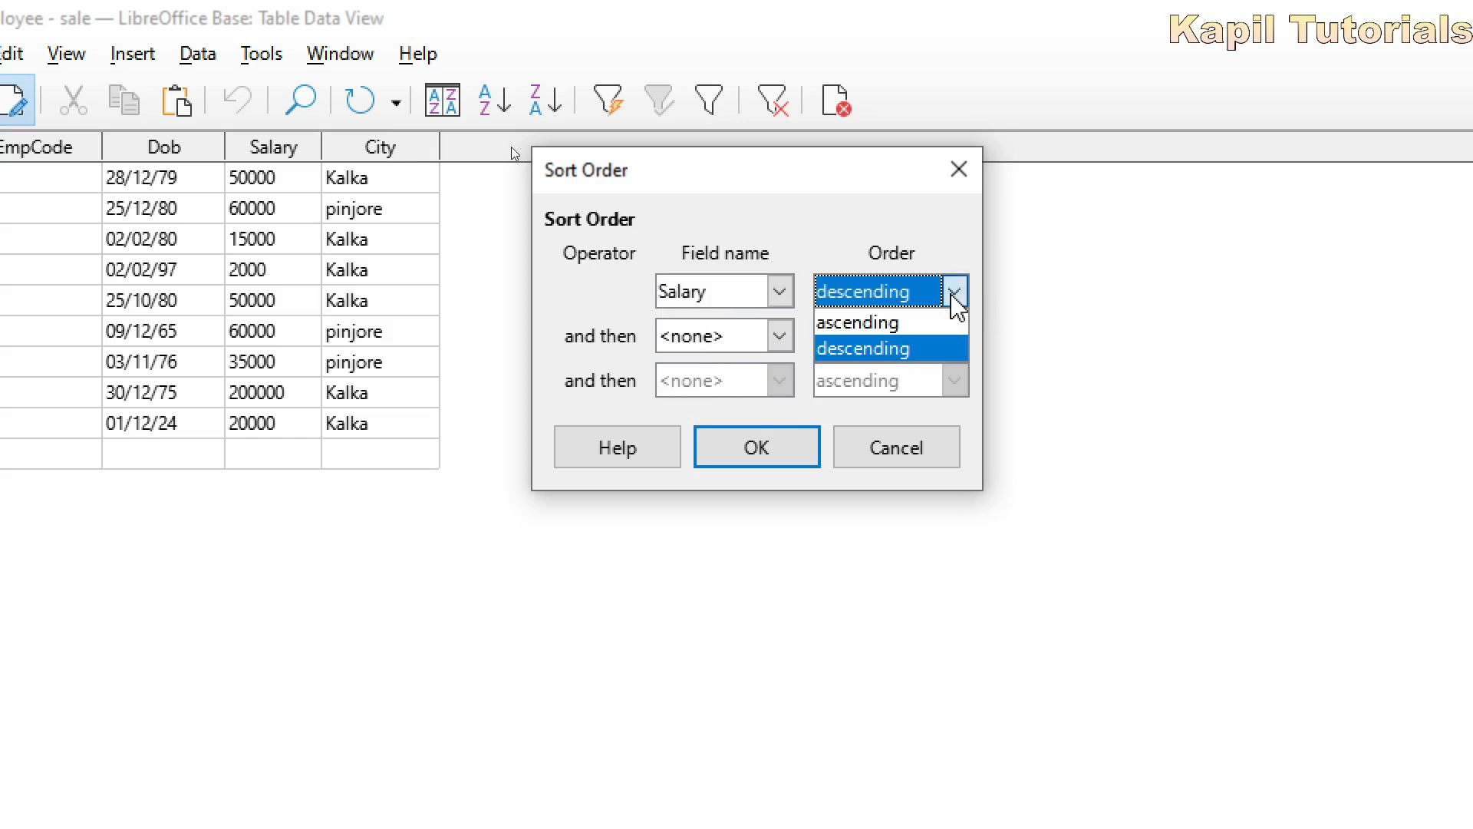
{"action": "left_click", "coordinate": [882, 356]}
{"action": "left_click", "coordinate": [763, 447]}
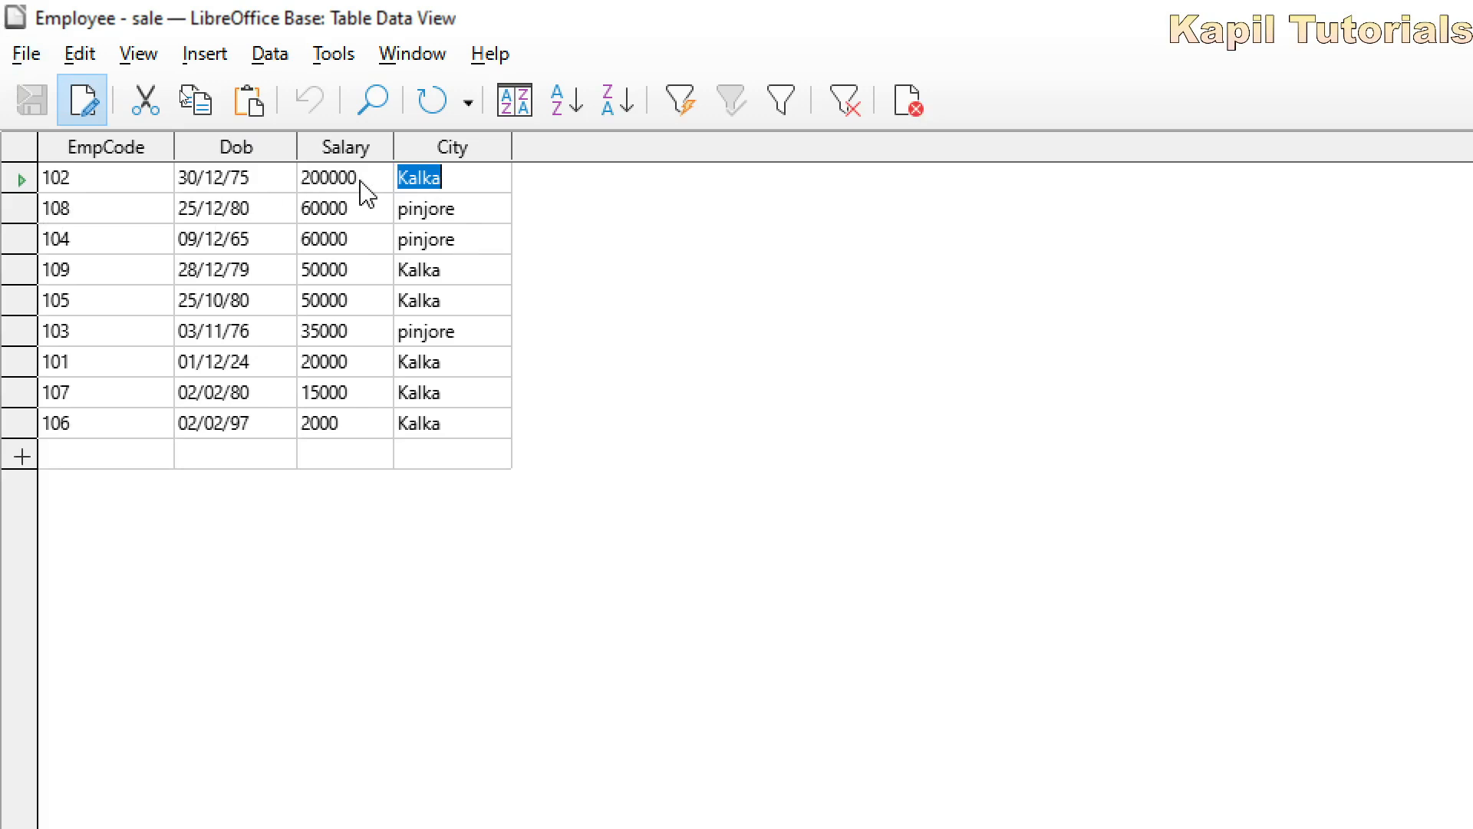
Set City, ascending, as the second sort criterion after Salary descending, and cancel the sort.
{"action": "left_click", "coordinate": [515, 102]}
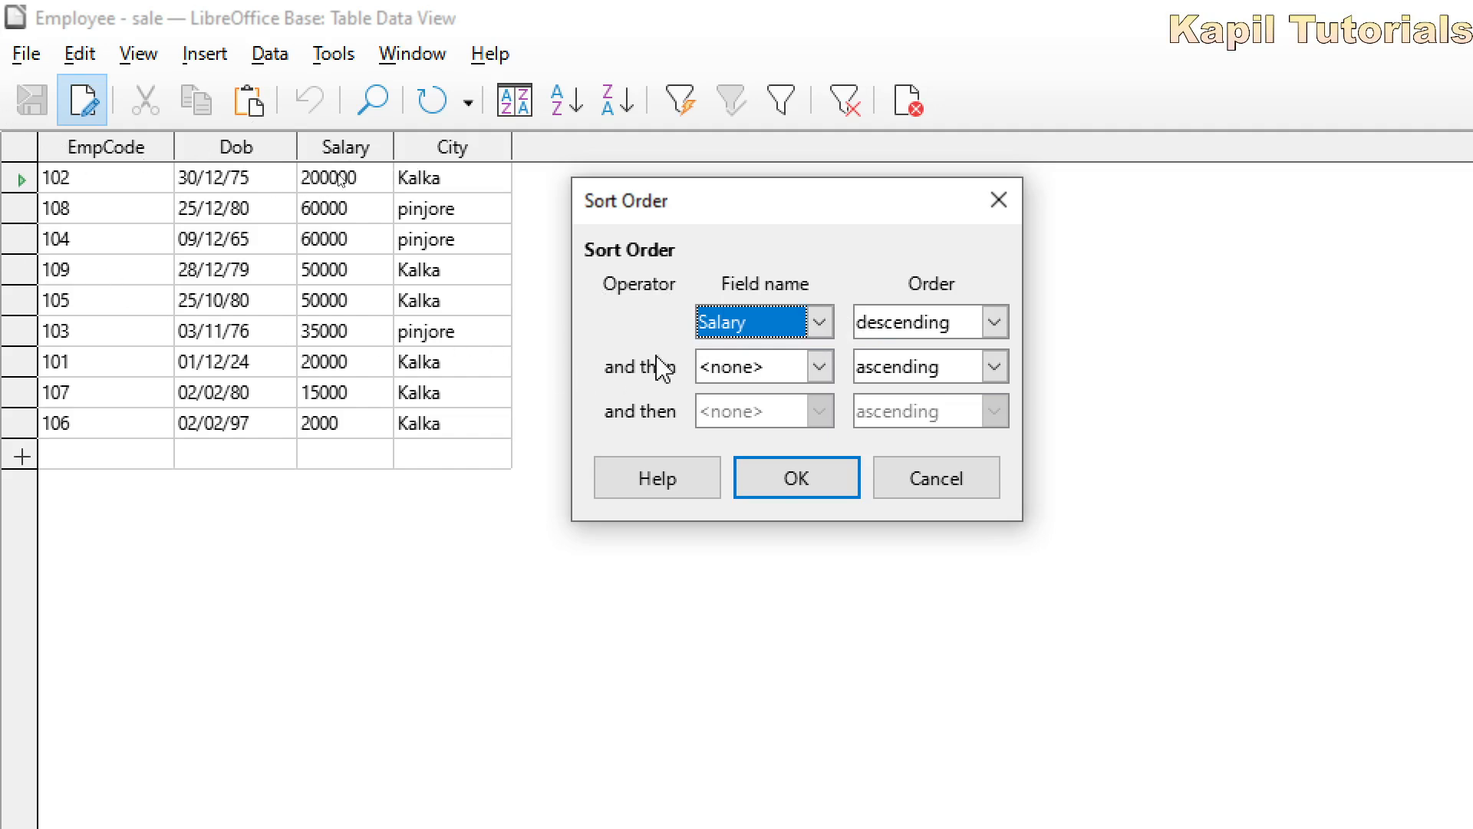
{"action": "left_click", "coordinate": [824, 332]}
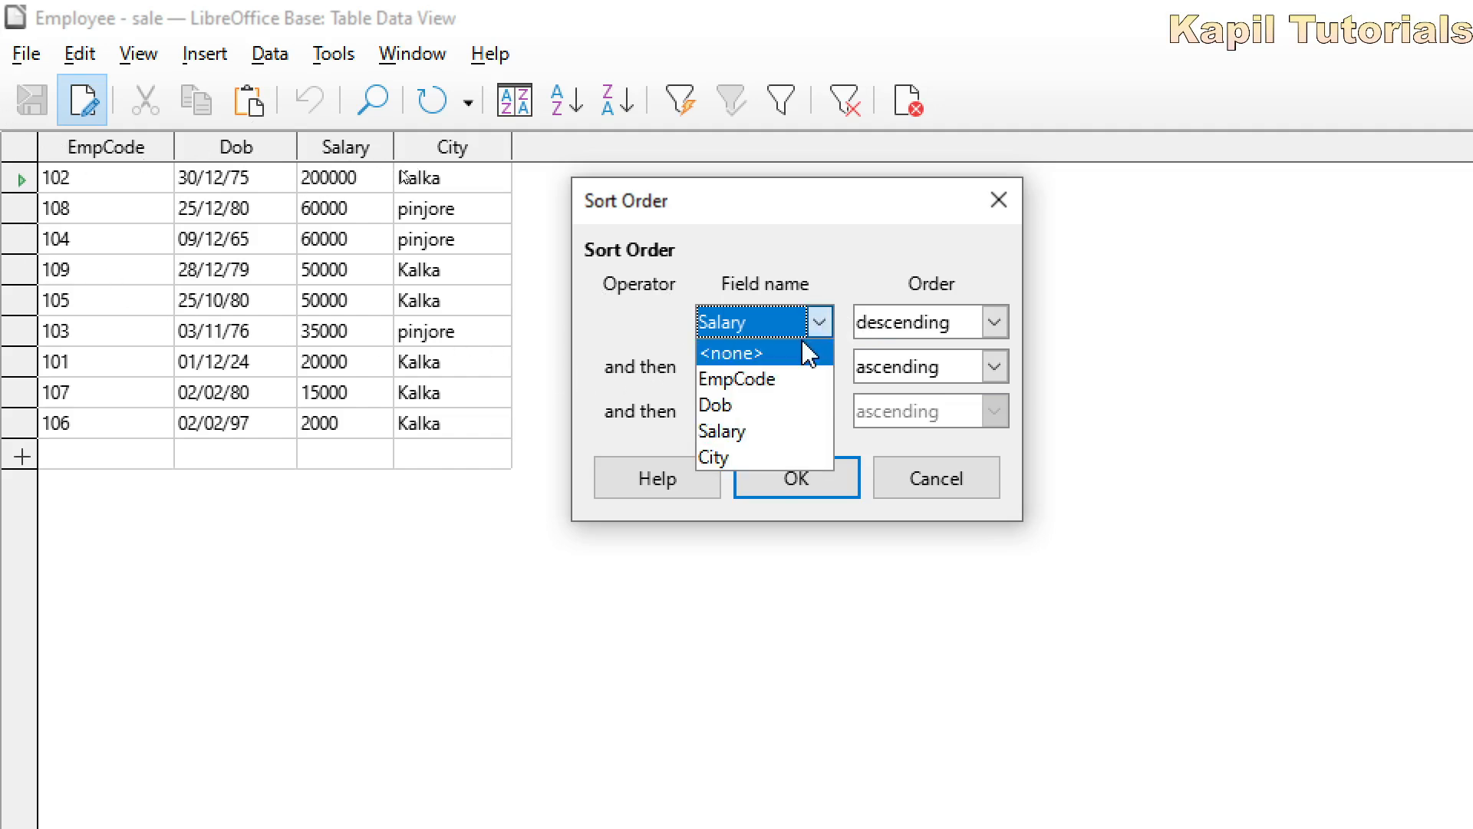
{"action": "left_click", "coordinate": [820, 322]}
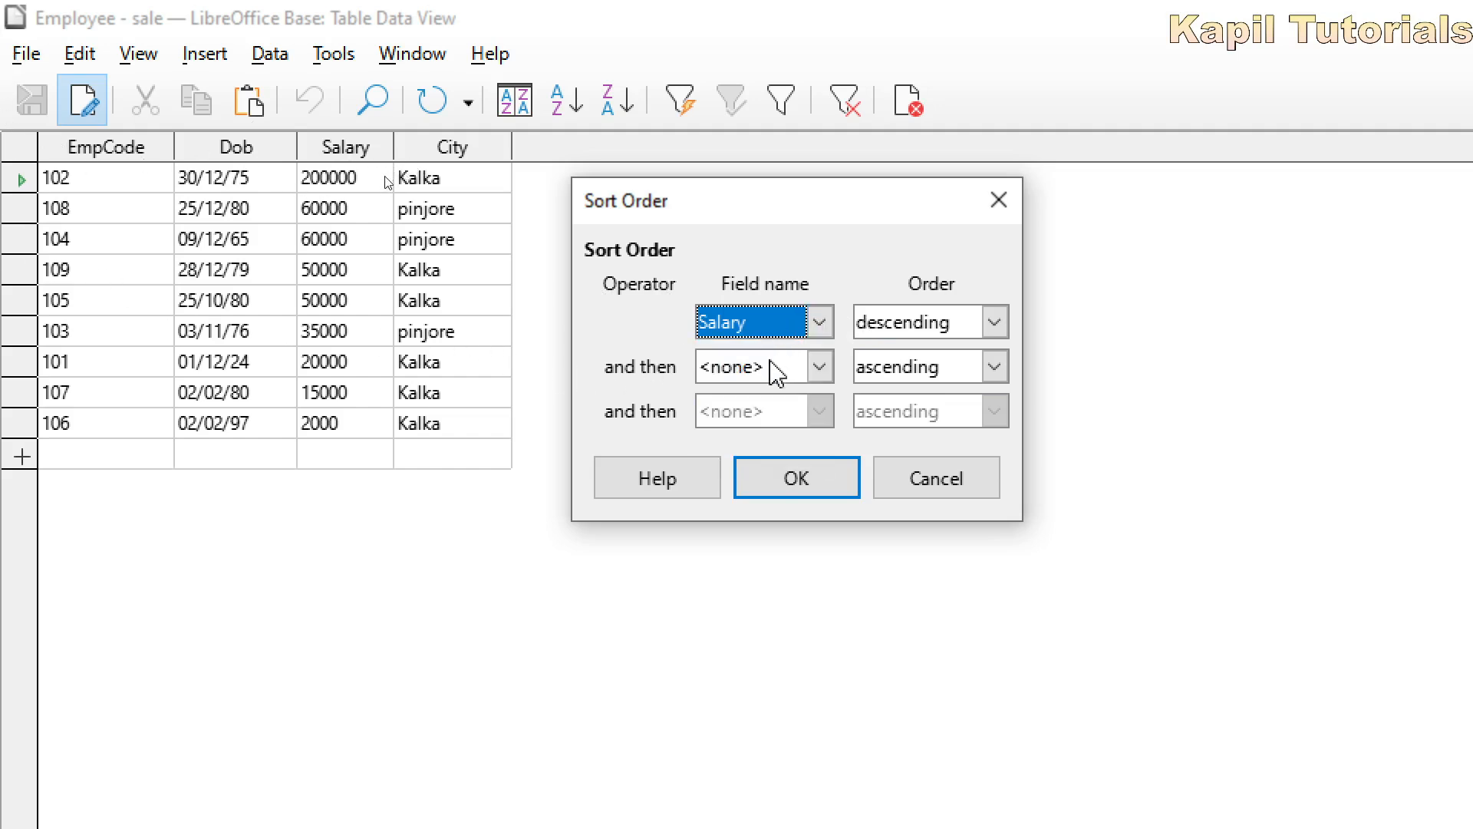
{"action": "left_click", "coordinate": [821, 367]}
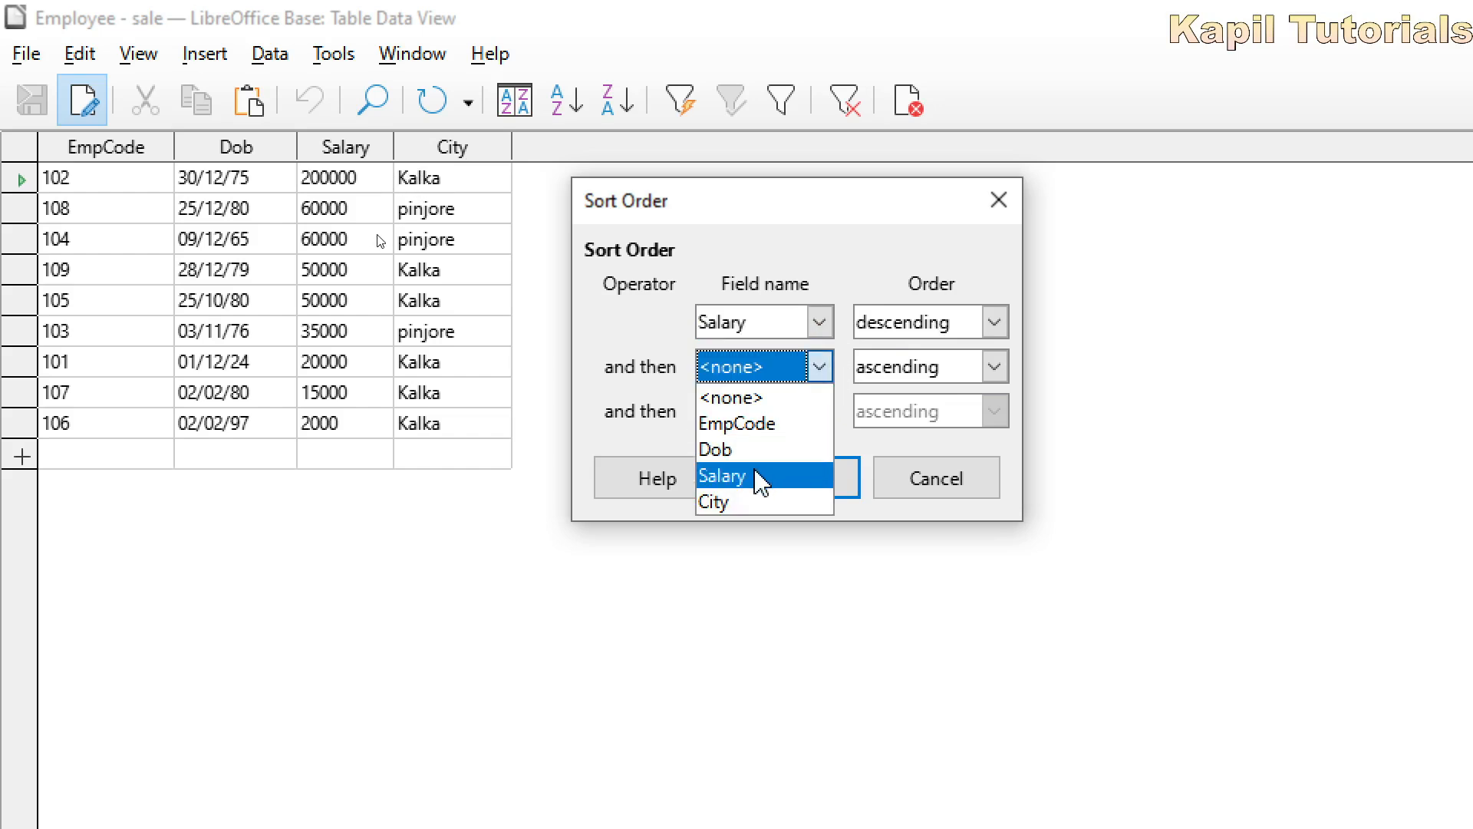
{"action": "left_click", "coordinate": [758, 503]}
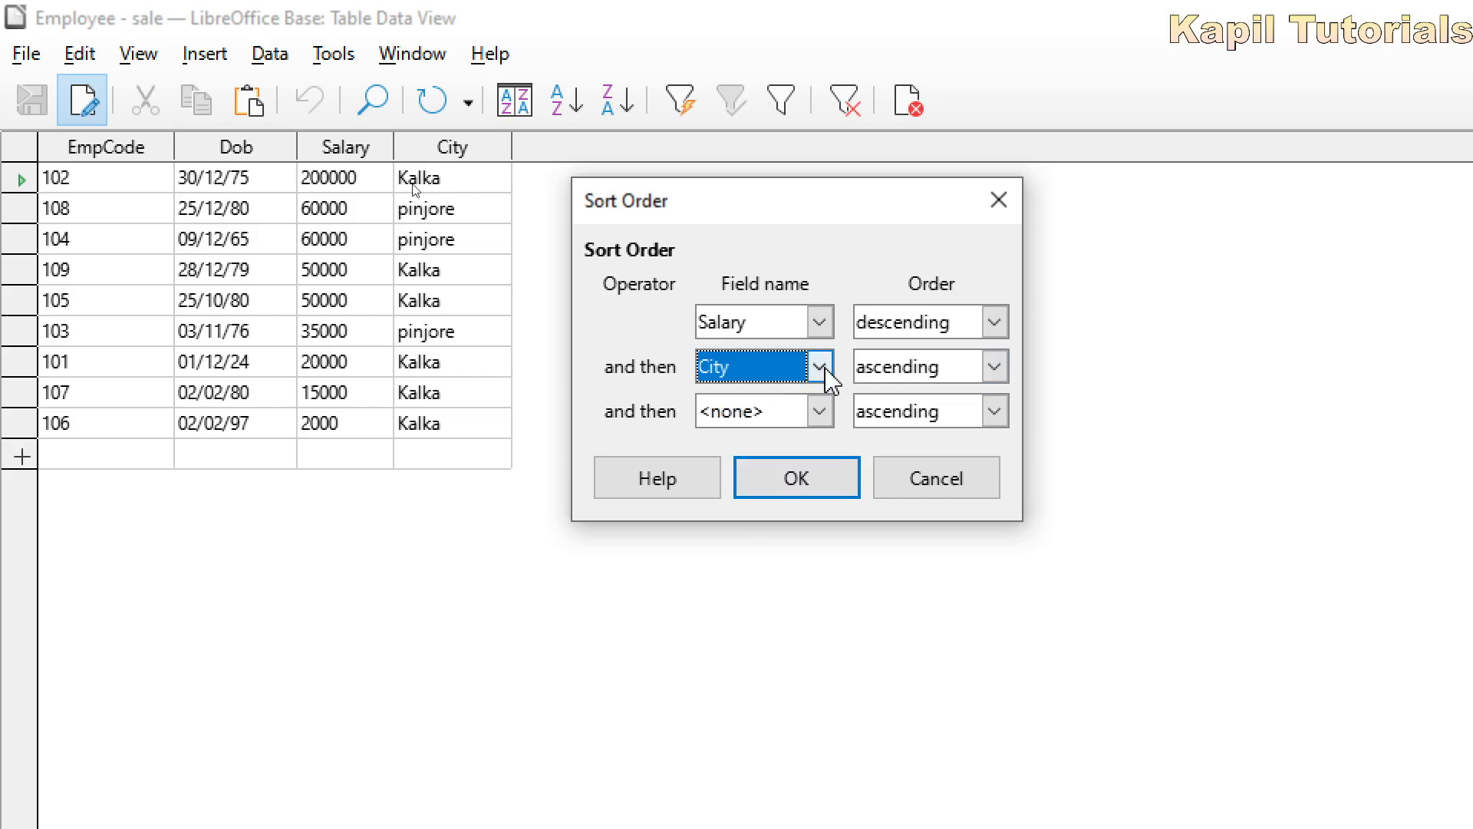
{"action": "left_click", "coordinate": [995, 368]}
{"action": "left_click", "coordinate": [949, 397]}
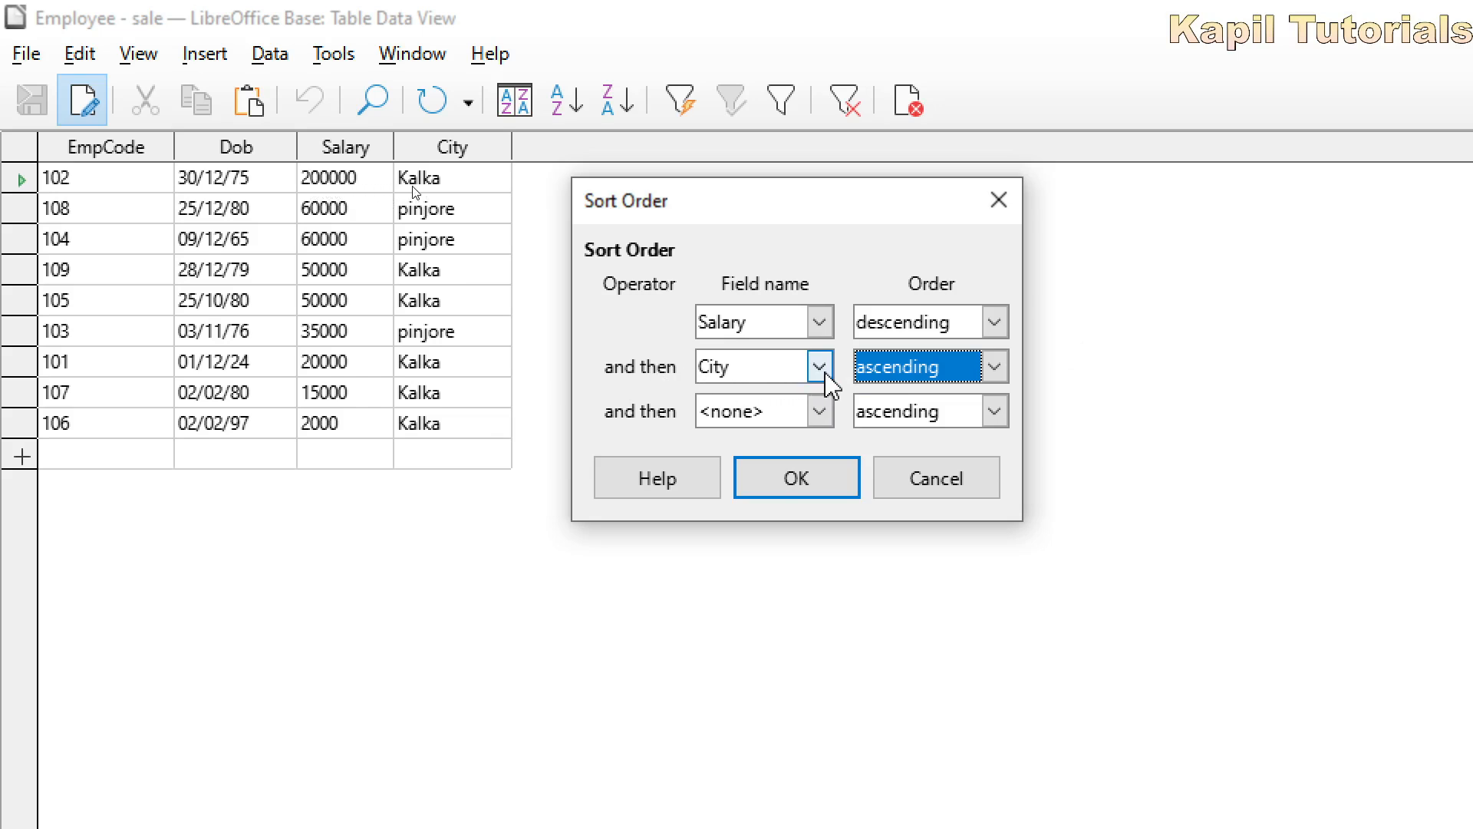
{"action": "left_click", "coordinate": [948, 478]}
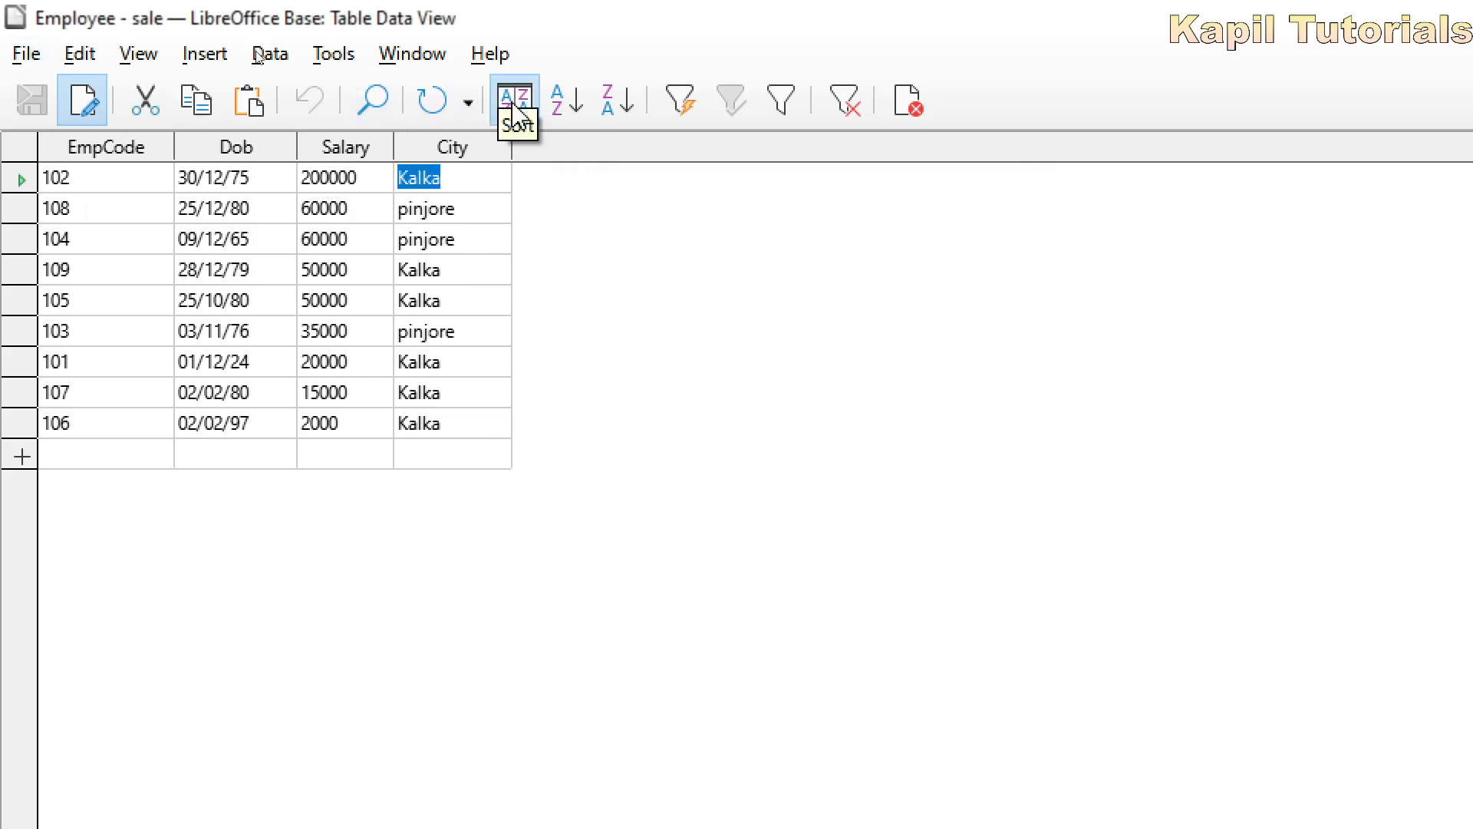
Quick-sort the records ascending by the current City column, and re-sort them ascending by EmpCode.
{"action": "left_click", "coordinate": [572, 117]}
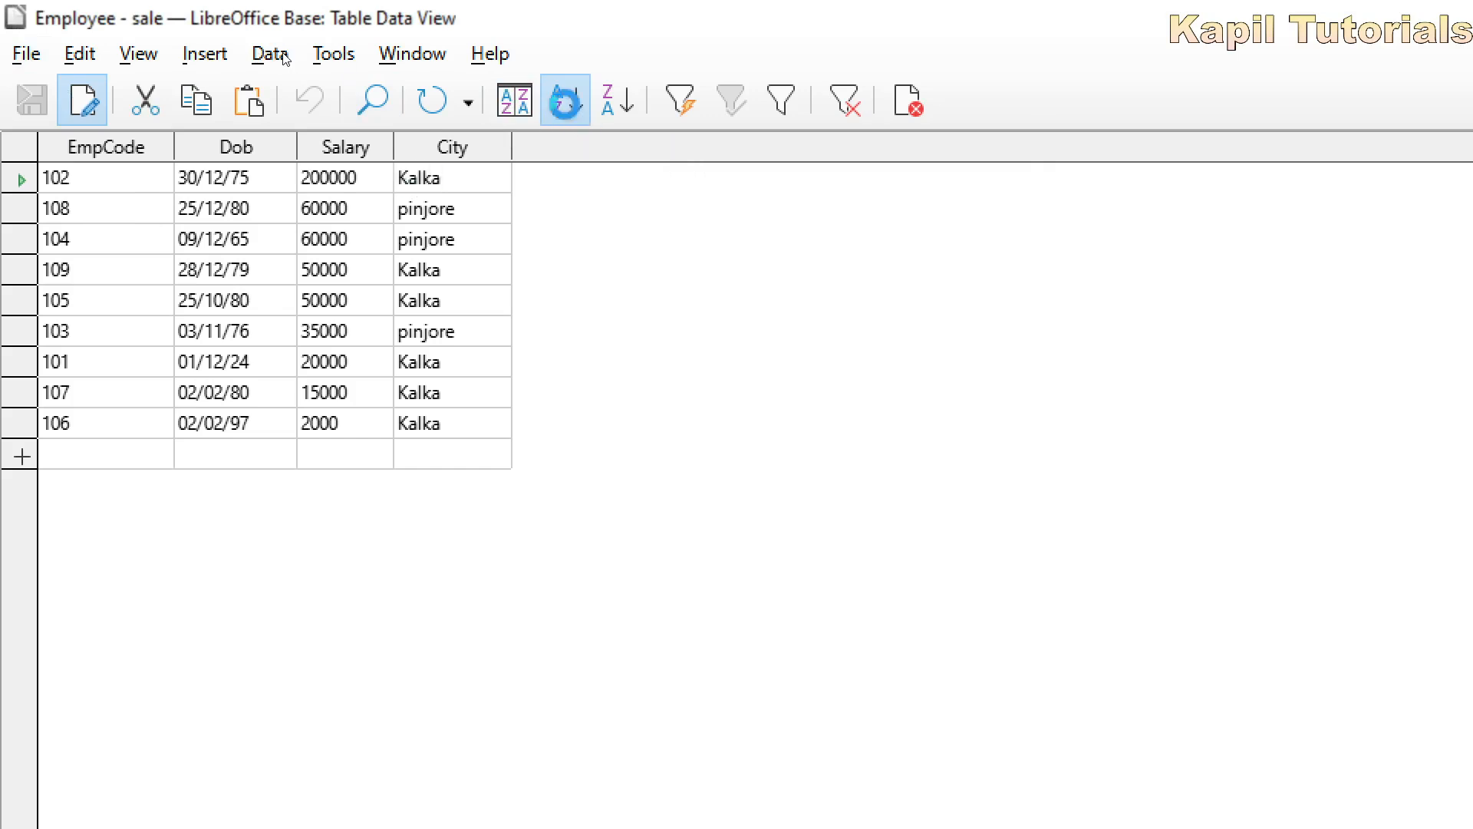
{"action": "left_click", "coordinate": [98, 153]}
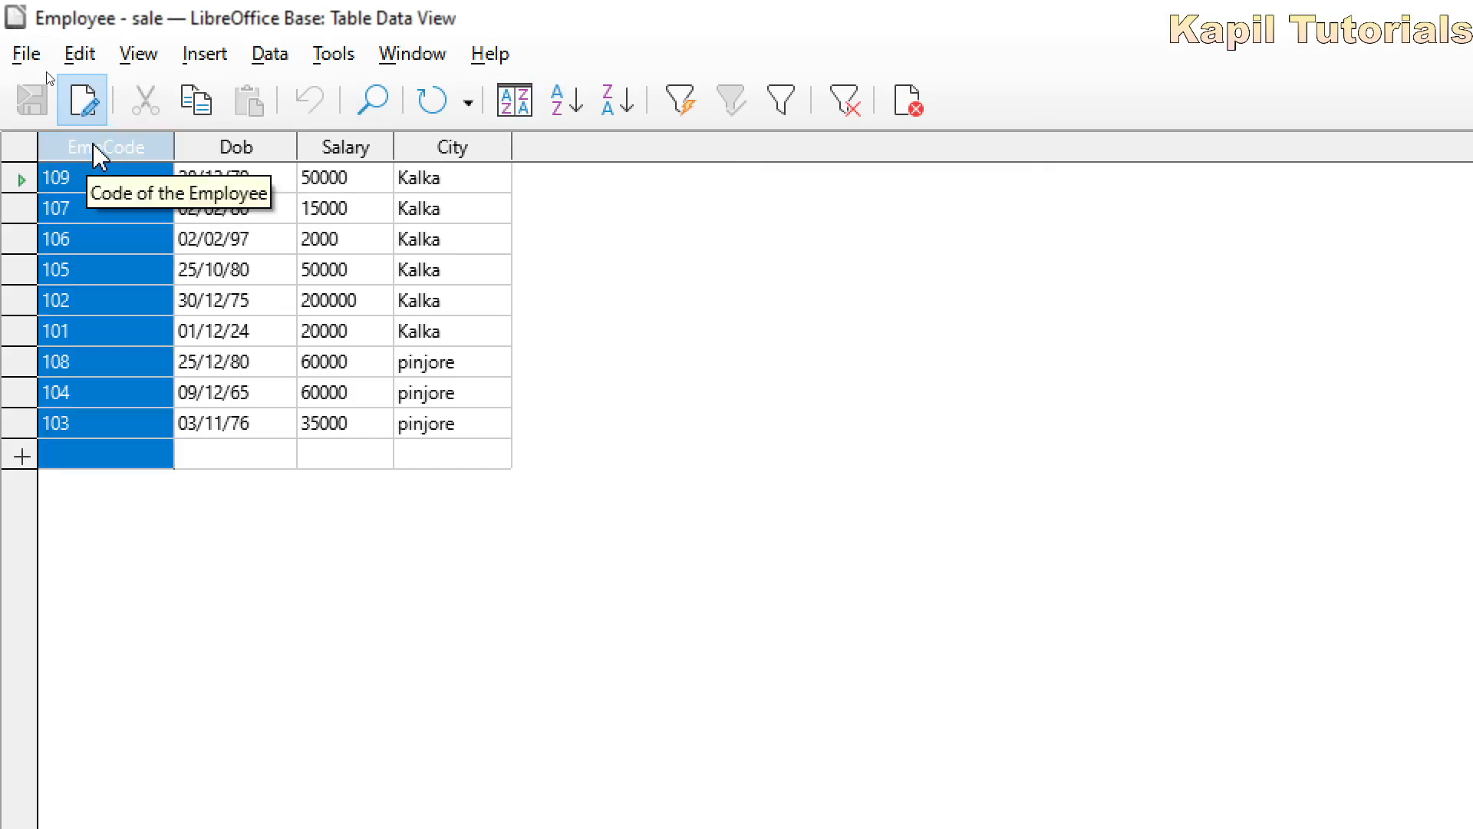
{"action": "left_click", "coordinate": [560, 108]}
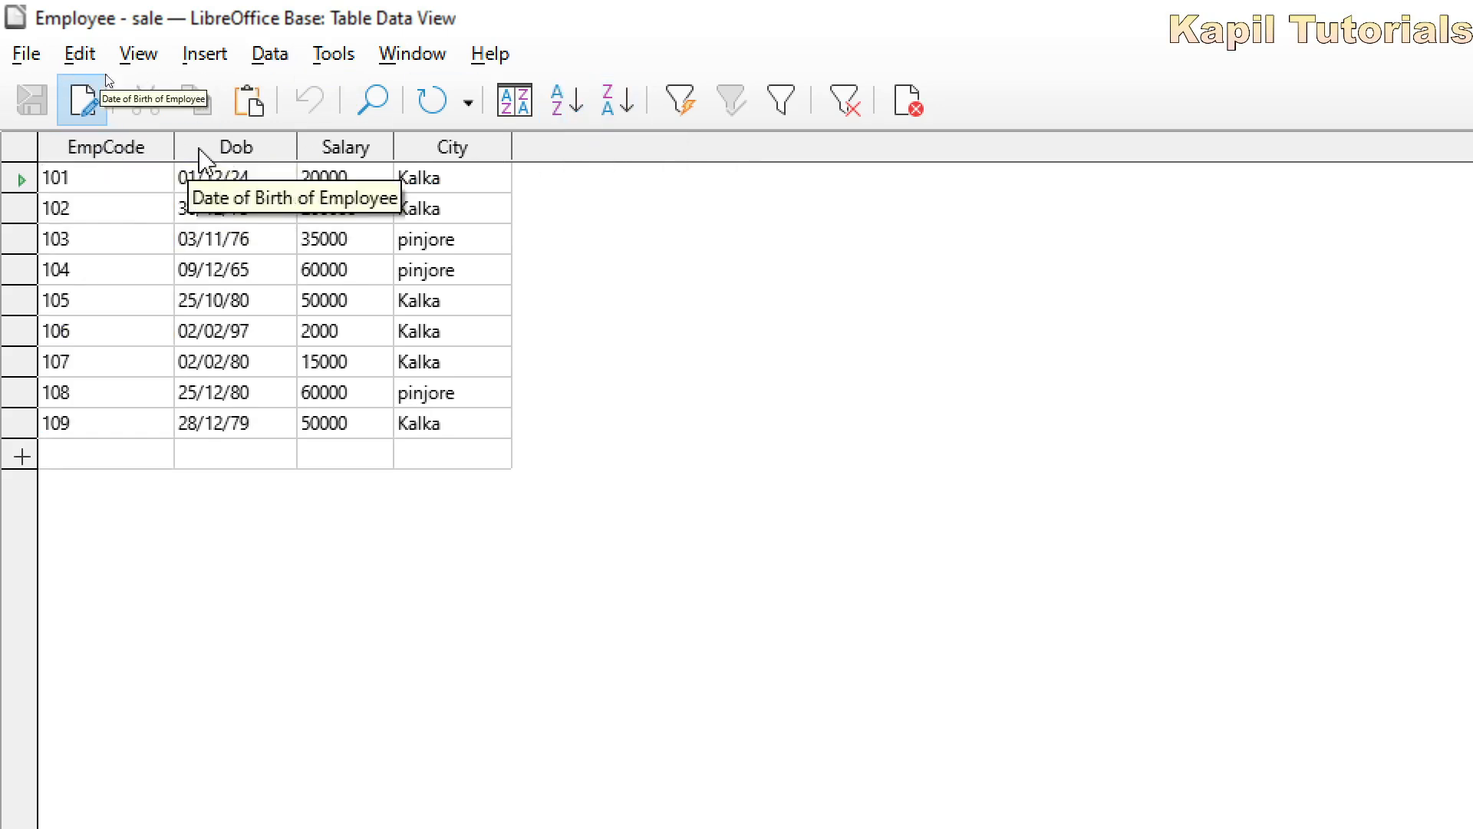
Quick-sort the records ascending by the Dob column, and re-sort them ascending by Salary.
{"action": "left_click", "coordinate": [219, 149]}
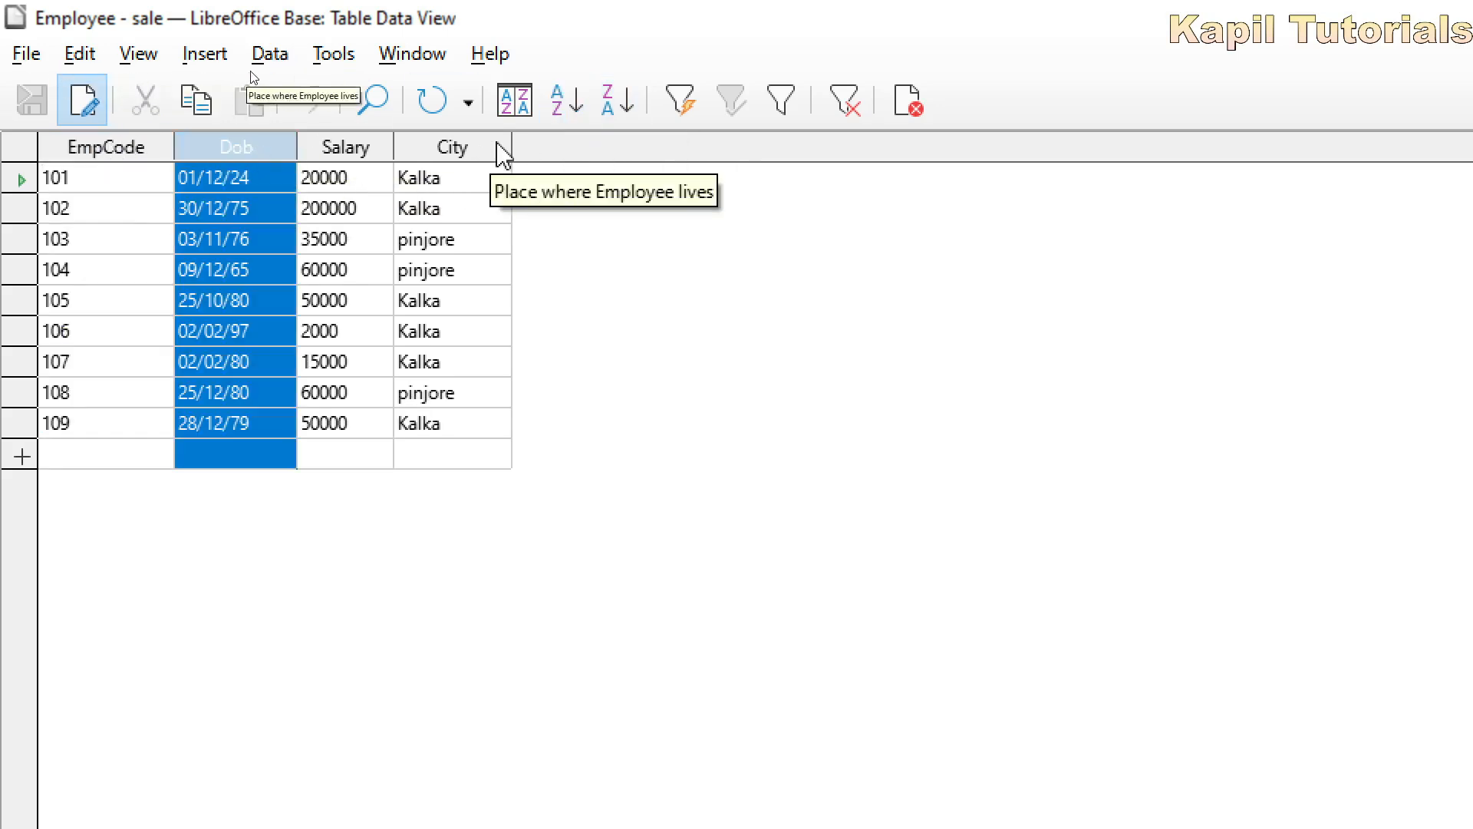
{"action": "left_click", "coordinate": [568, 117]}
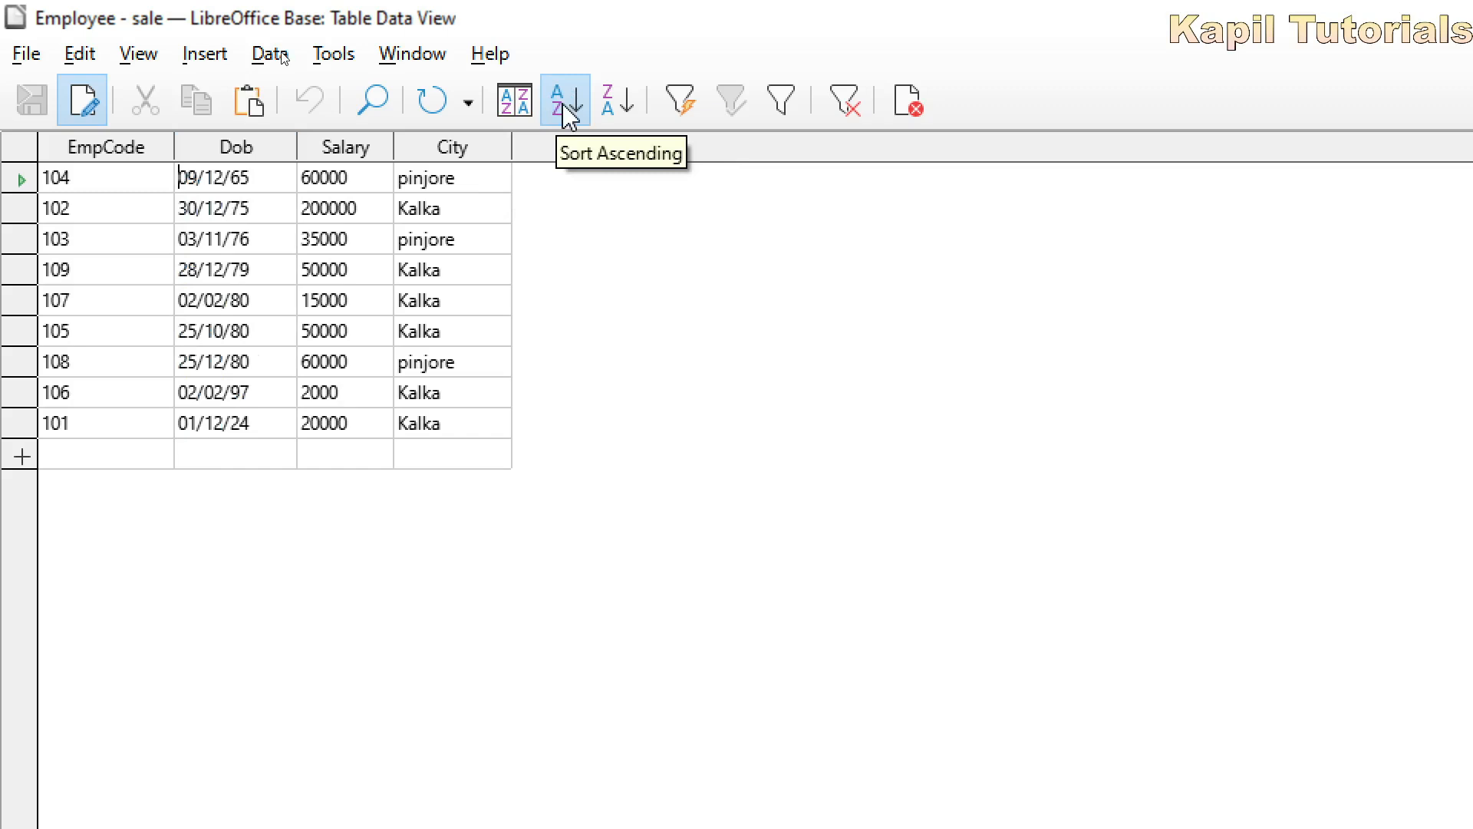
{"action": "left_click", "coordinate": [381, 153]}
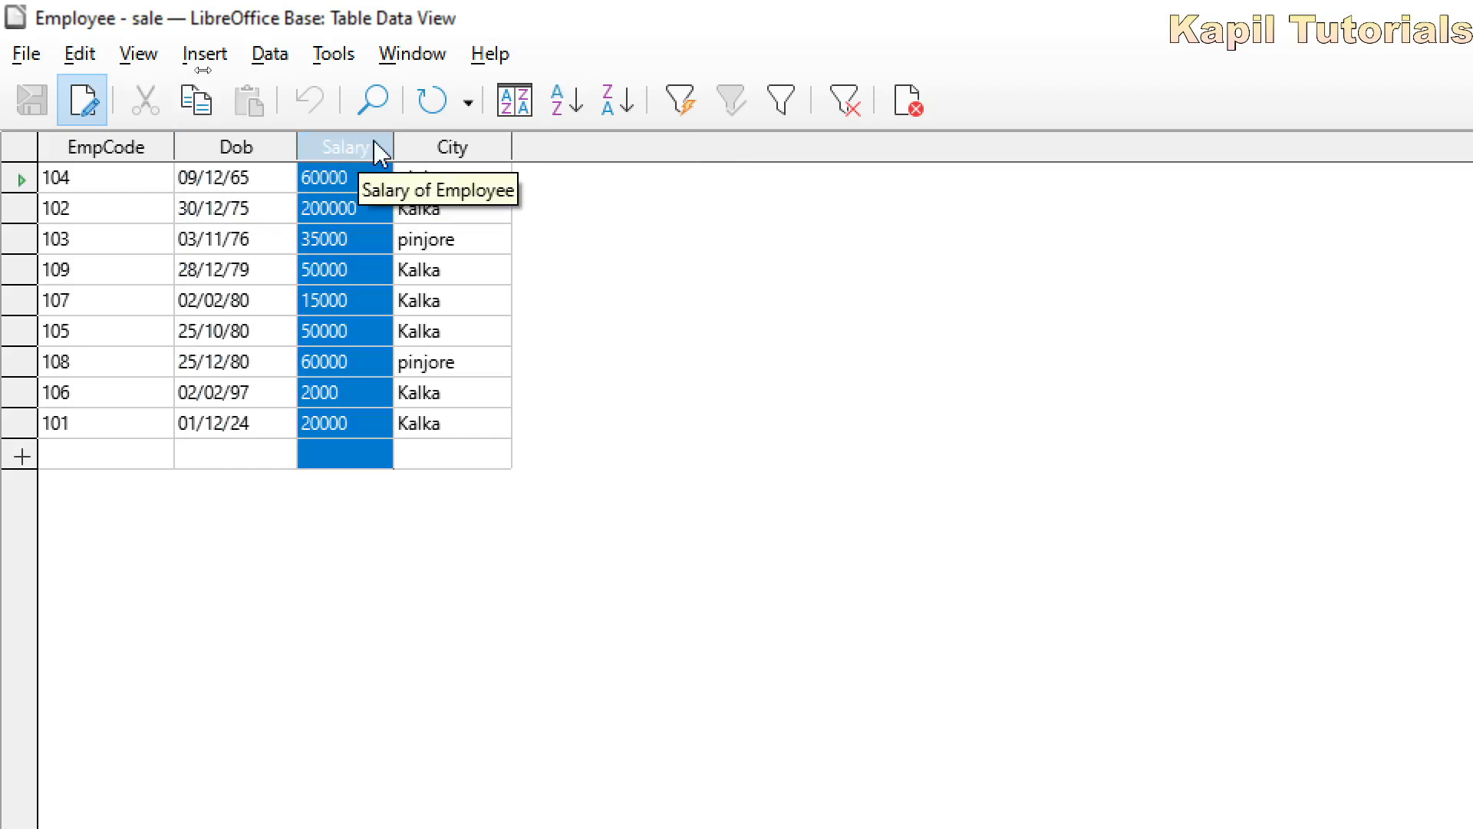
{"action": "left_click", "coordinate": [570, 119]}
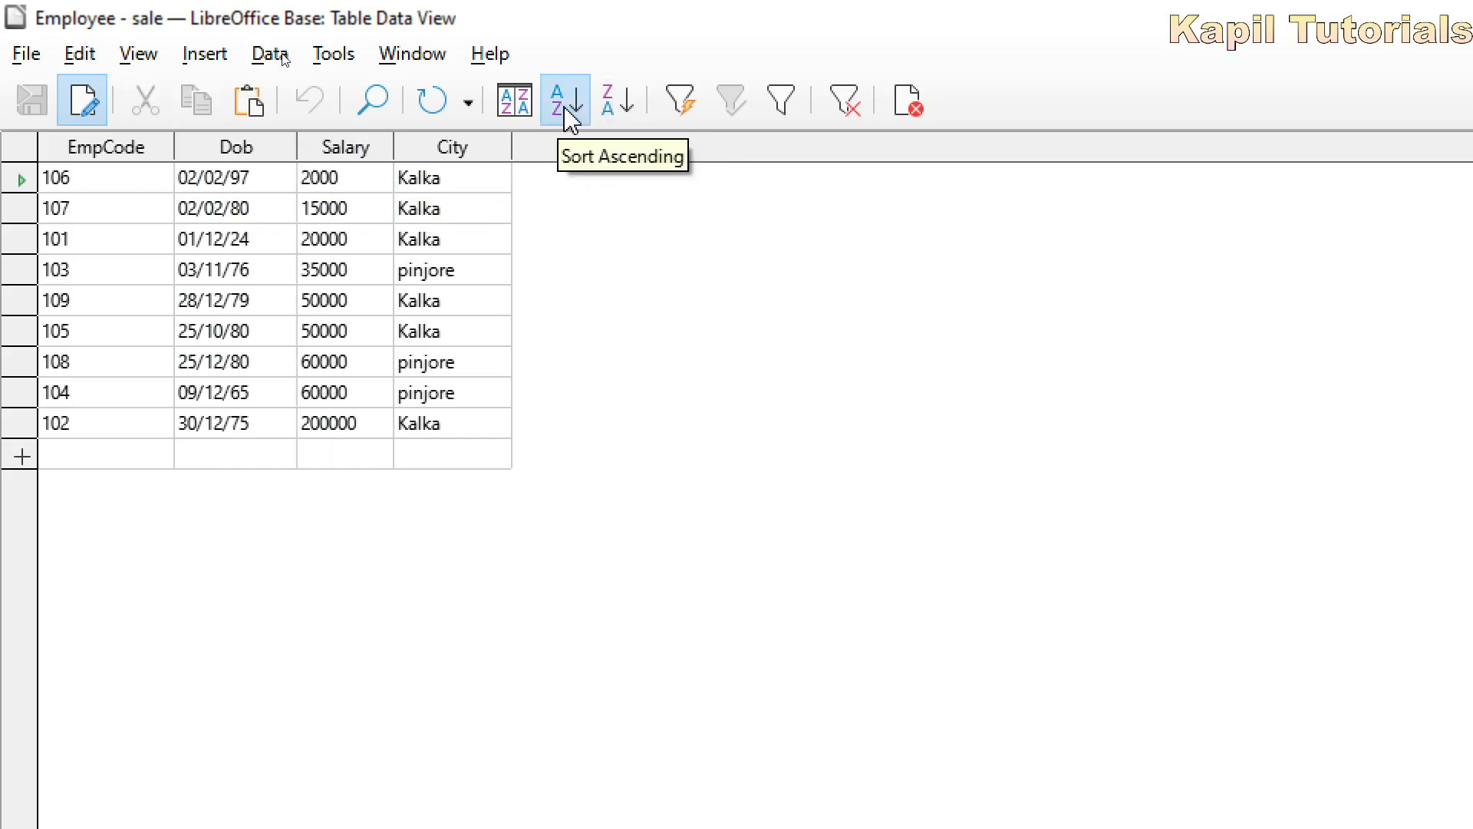
Apply a standard filter to the Employee table with the criterion EmpCode = 104.
{"action": "left_click", "coordinate": [347, 156]}
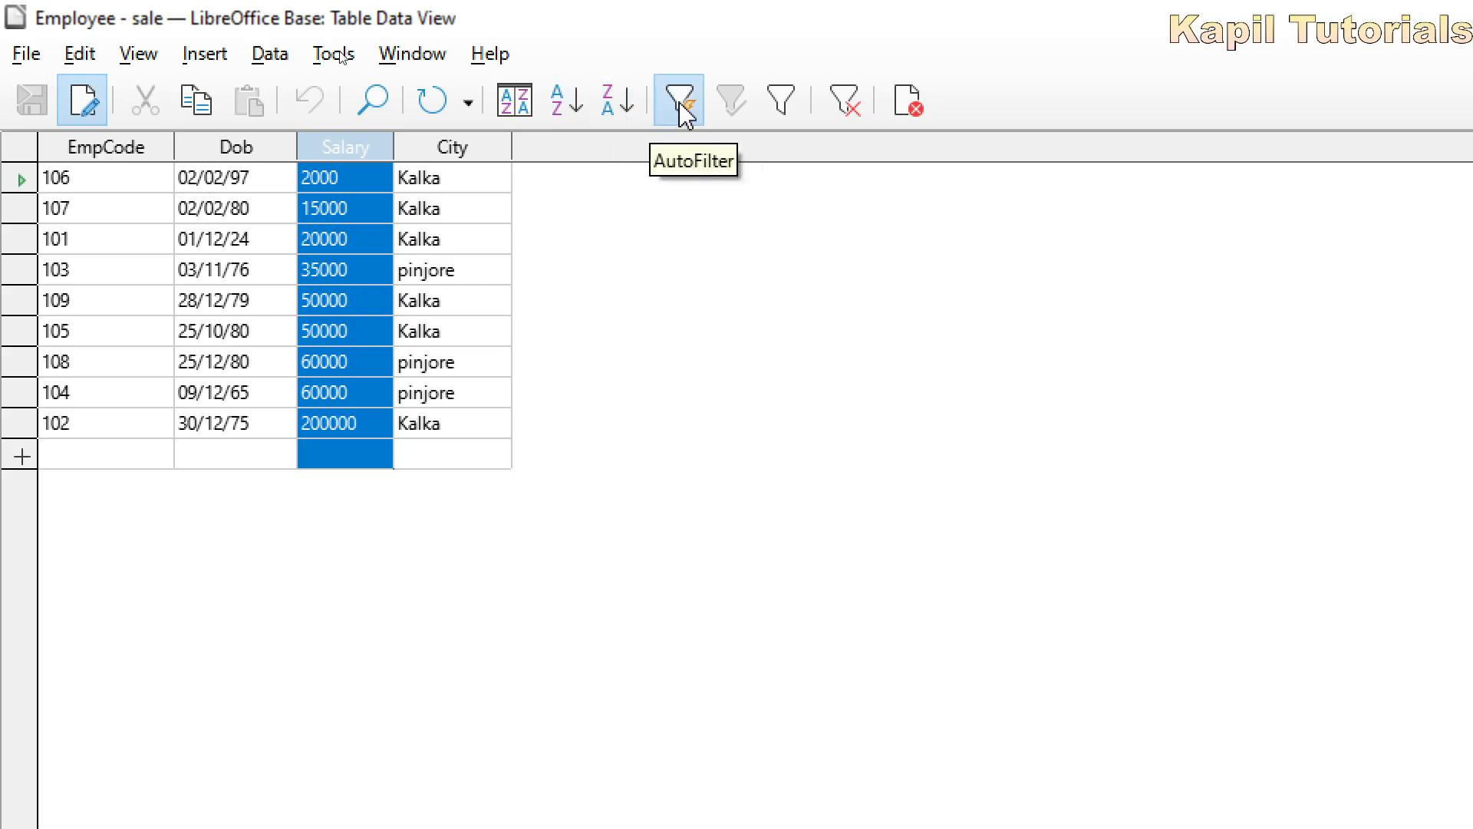
{"action": "left_click", "coordinate": [781, 102]}
{"action": "left_click_drag", "start_coordinate": [1177, 633], "coordinate": [625, 184]}
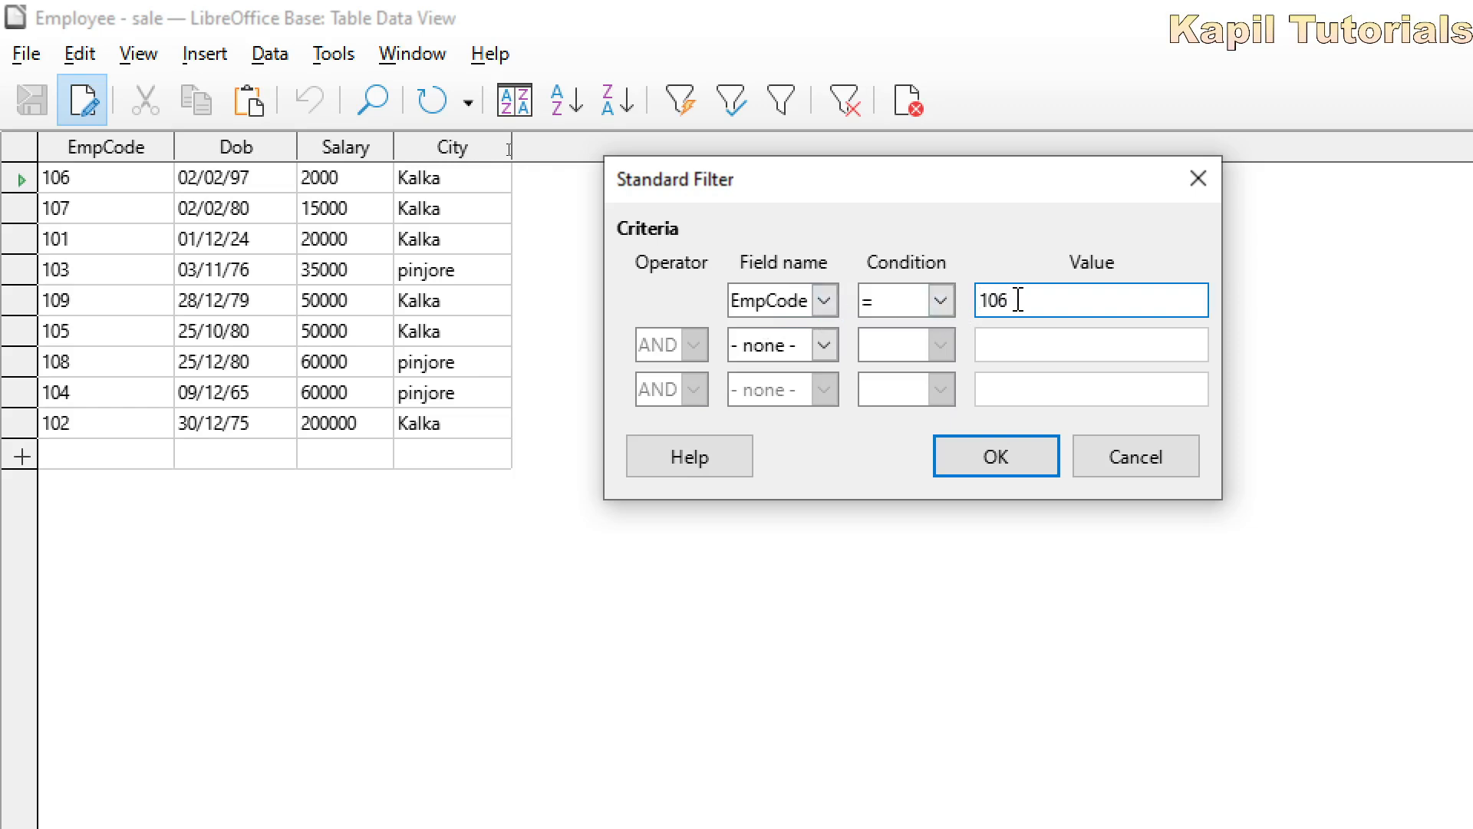
{"action": "left_click_drag", "start_coordinate": [1018, 299], "coordinate": [976, 300]}
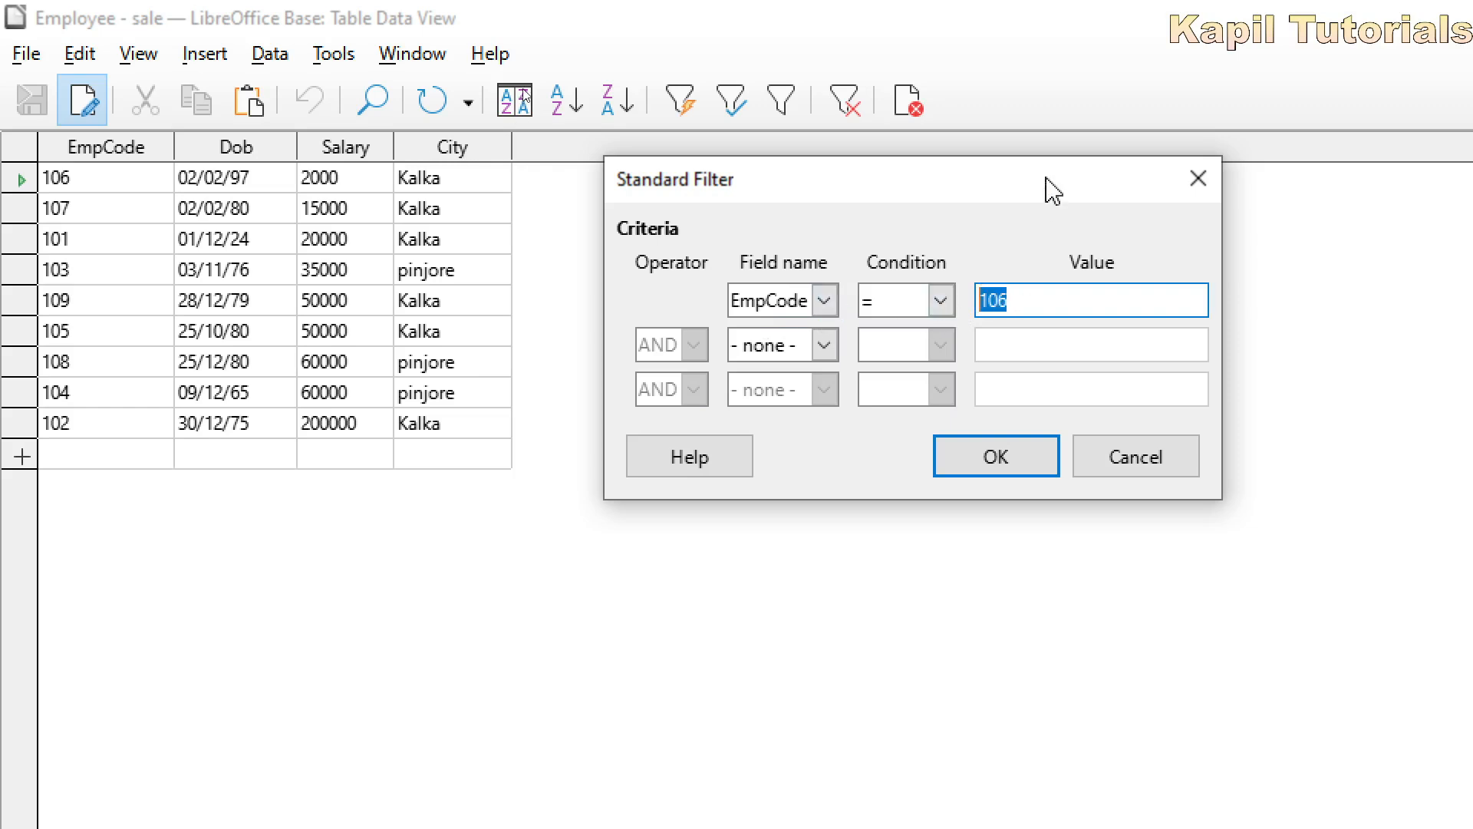
{"action": "type", "text": "104"}
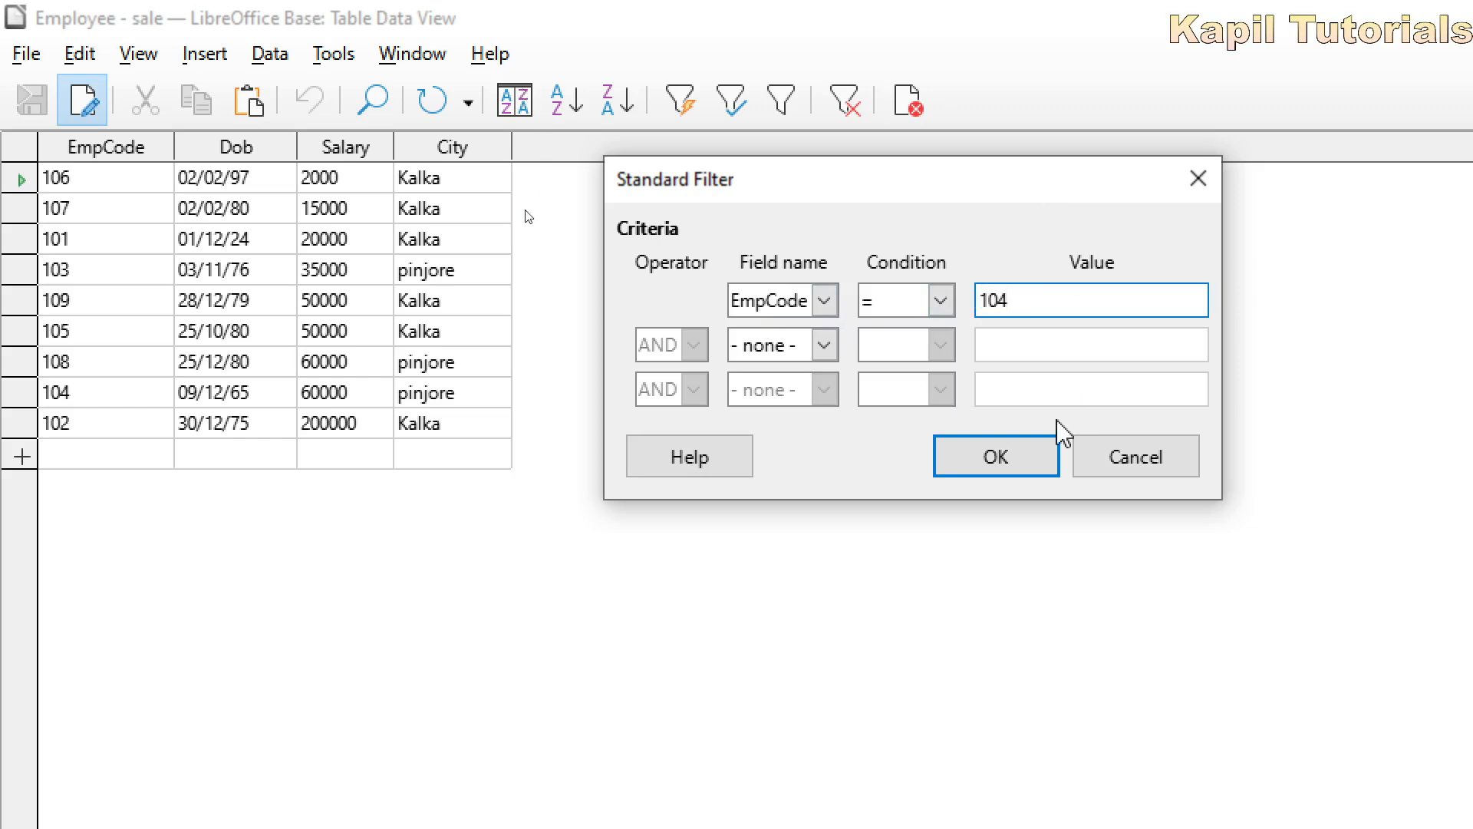
{"action": "left_click", "coordinate": [990, 458]}
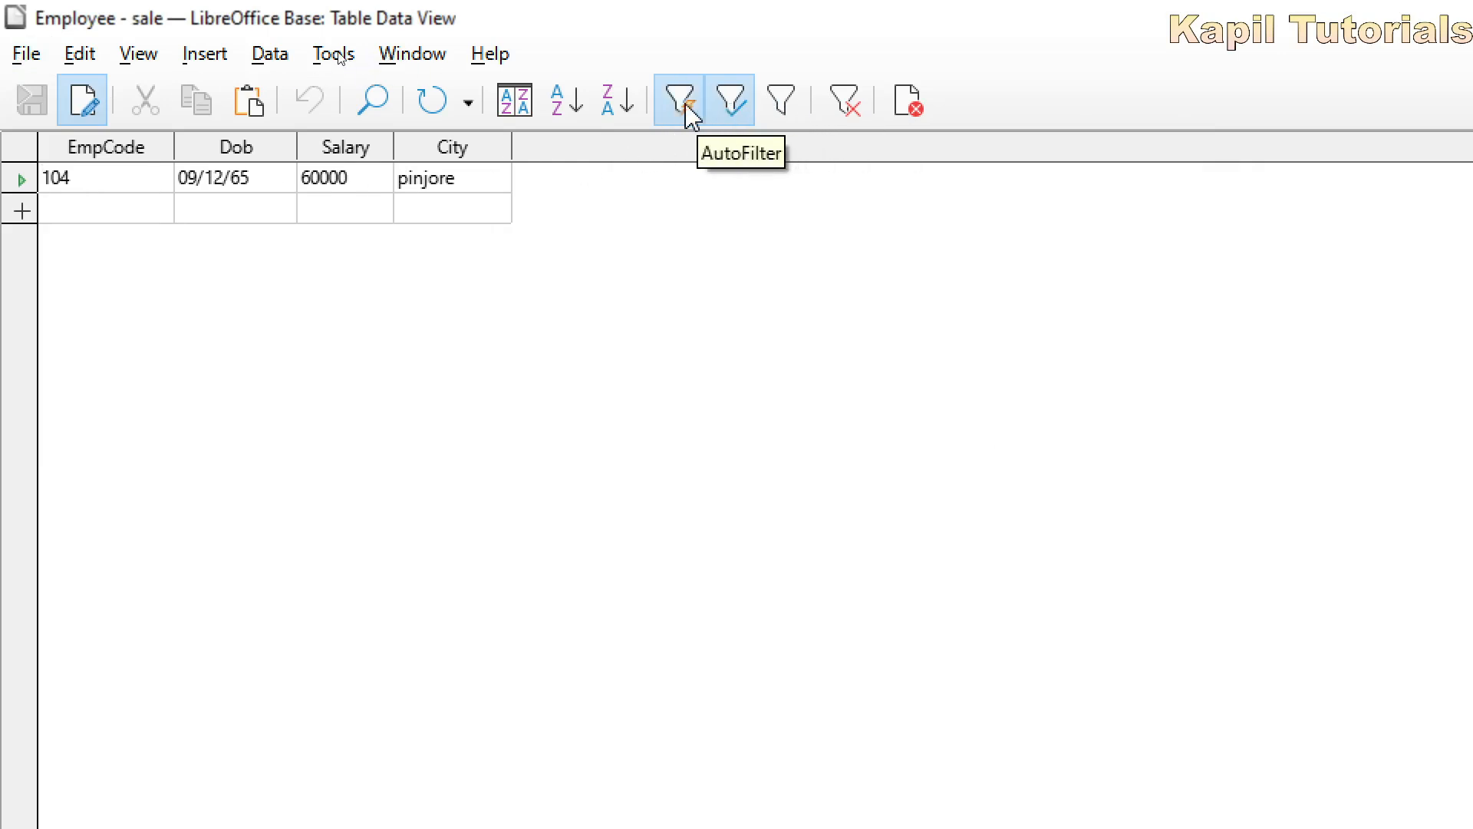
Switch the current filter off and on again, and change the standard filter criterion to EmpCode <> 104.
{"action": "left_click", "coordinate": [739, 113]}
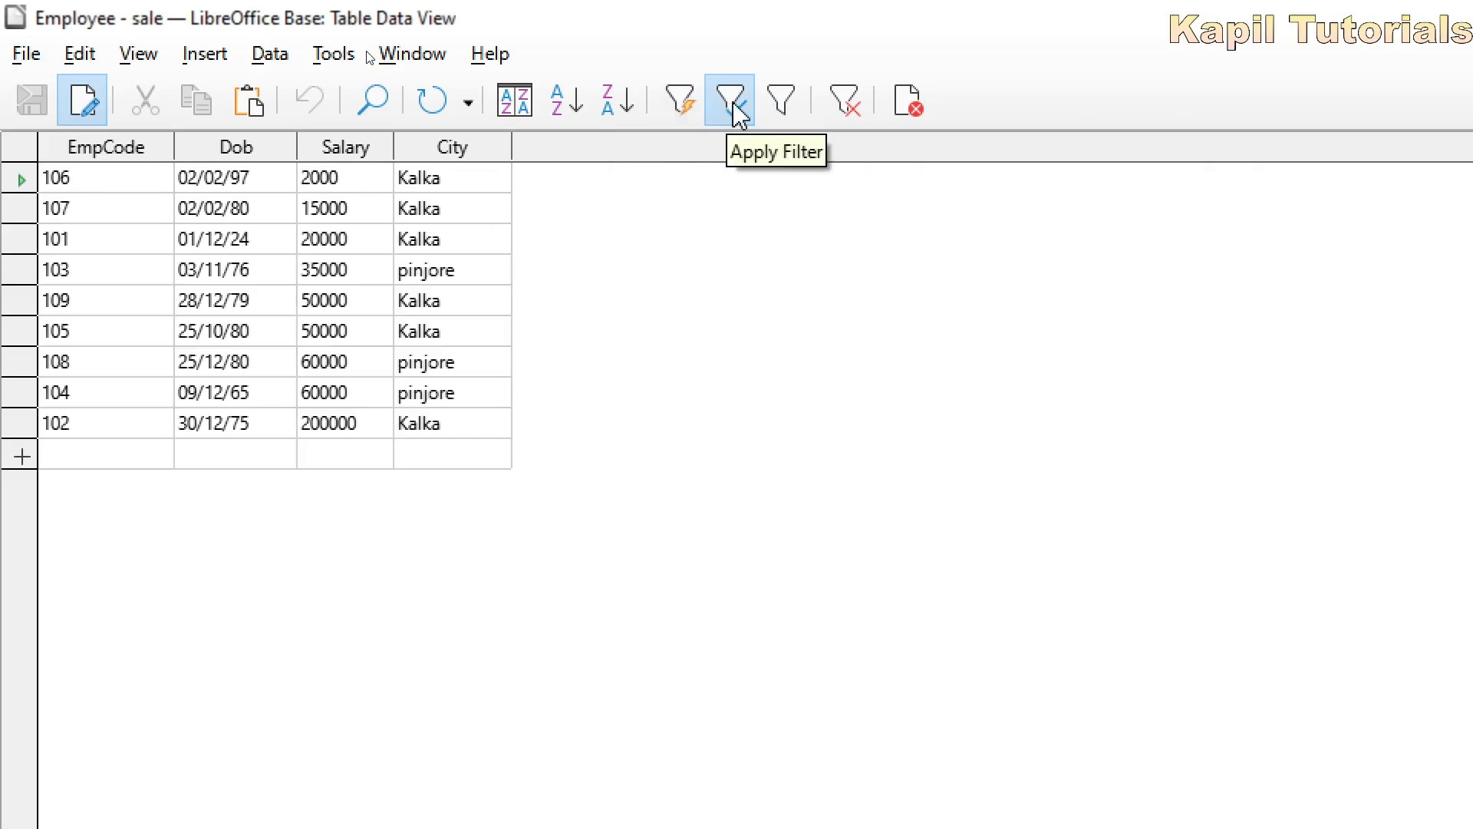
{"action": "left_click", "coordinate": [739, 113]}
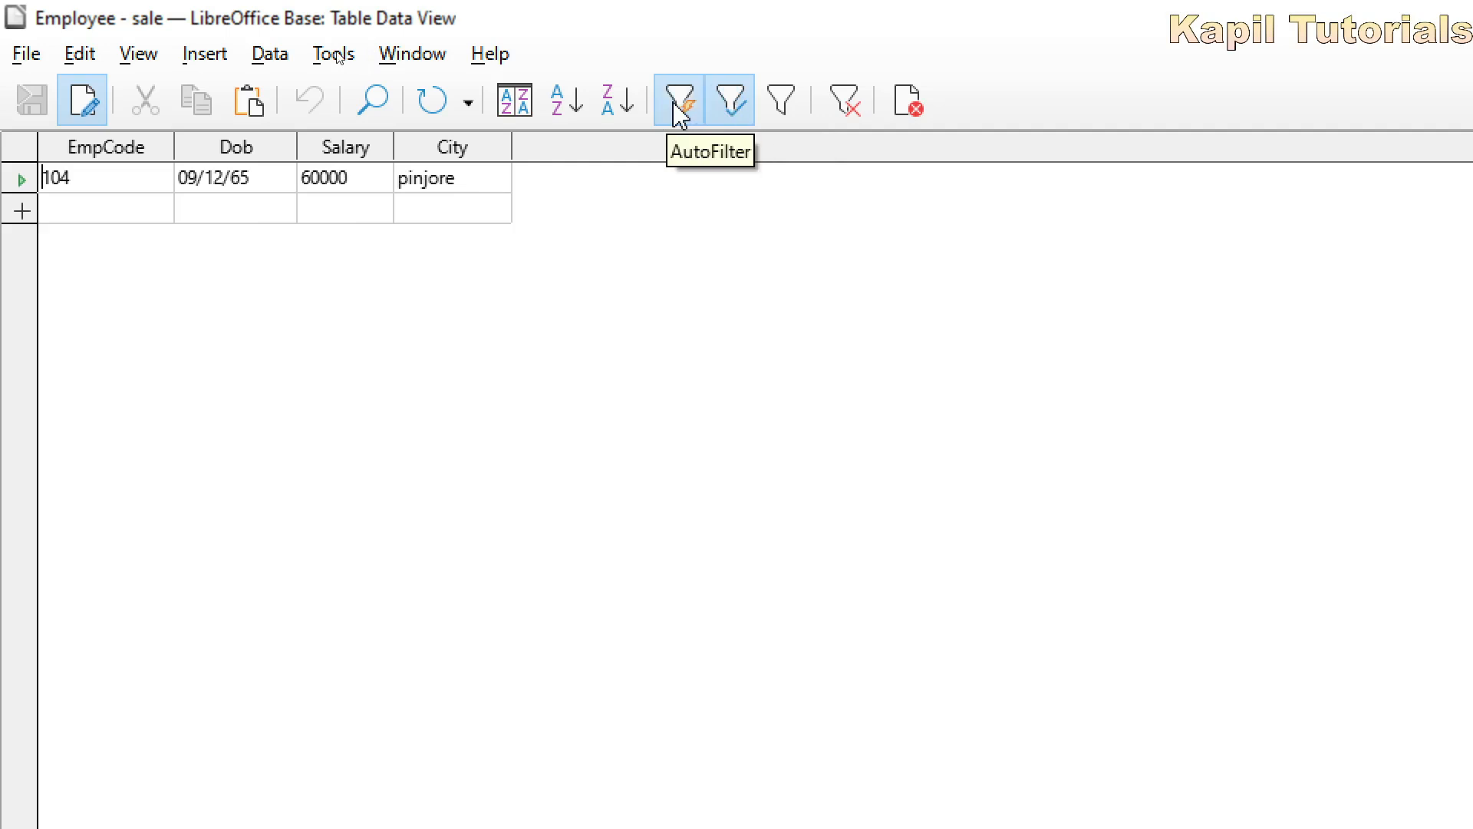
{"action": "left_click", "coordinate": [781, 108]}
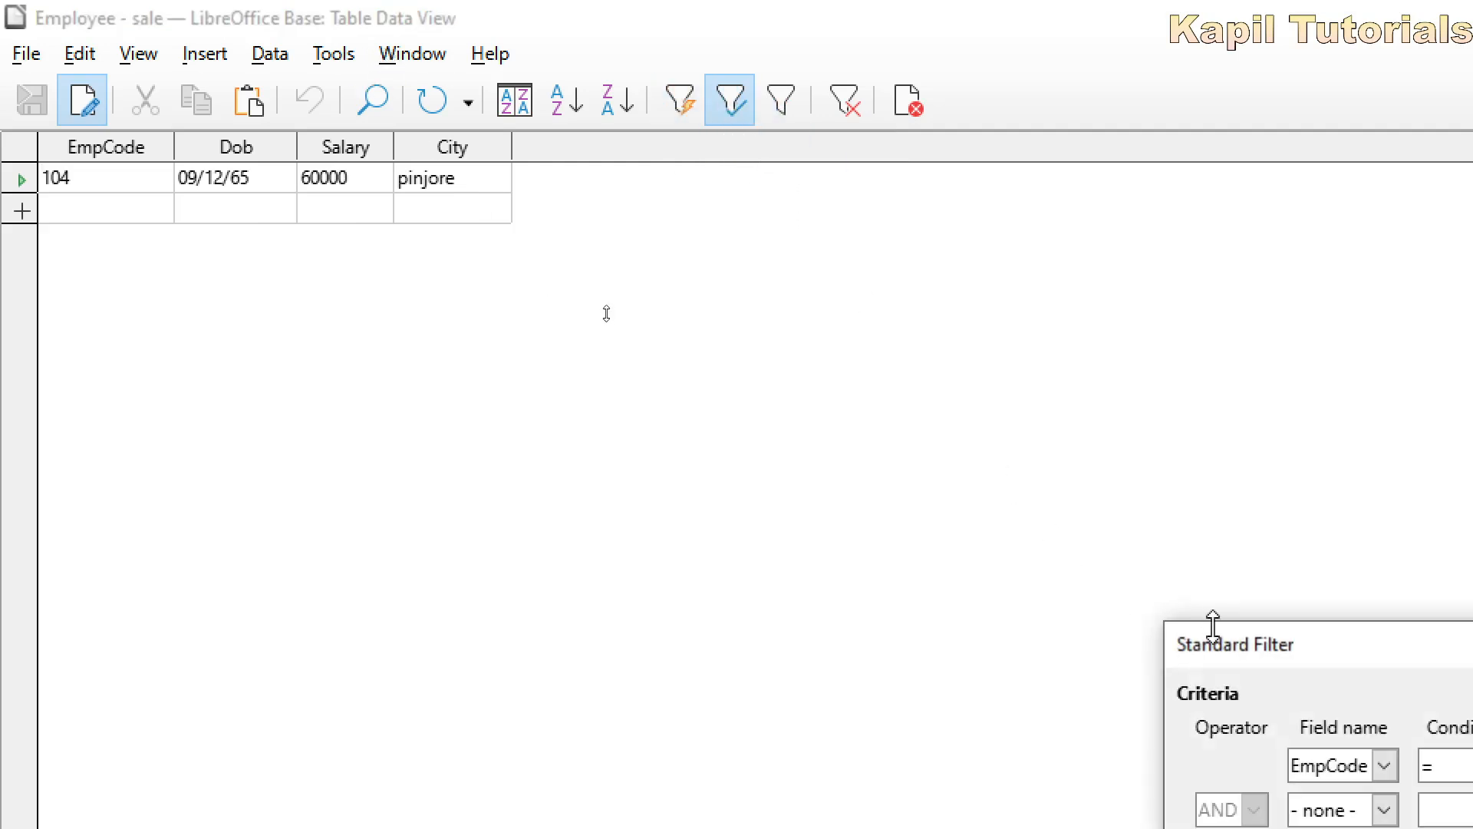
{"action": "left_click_drag", "start_coordinate": [1207, 658], "coordinate": [641, 213]}
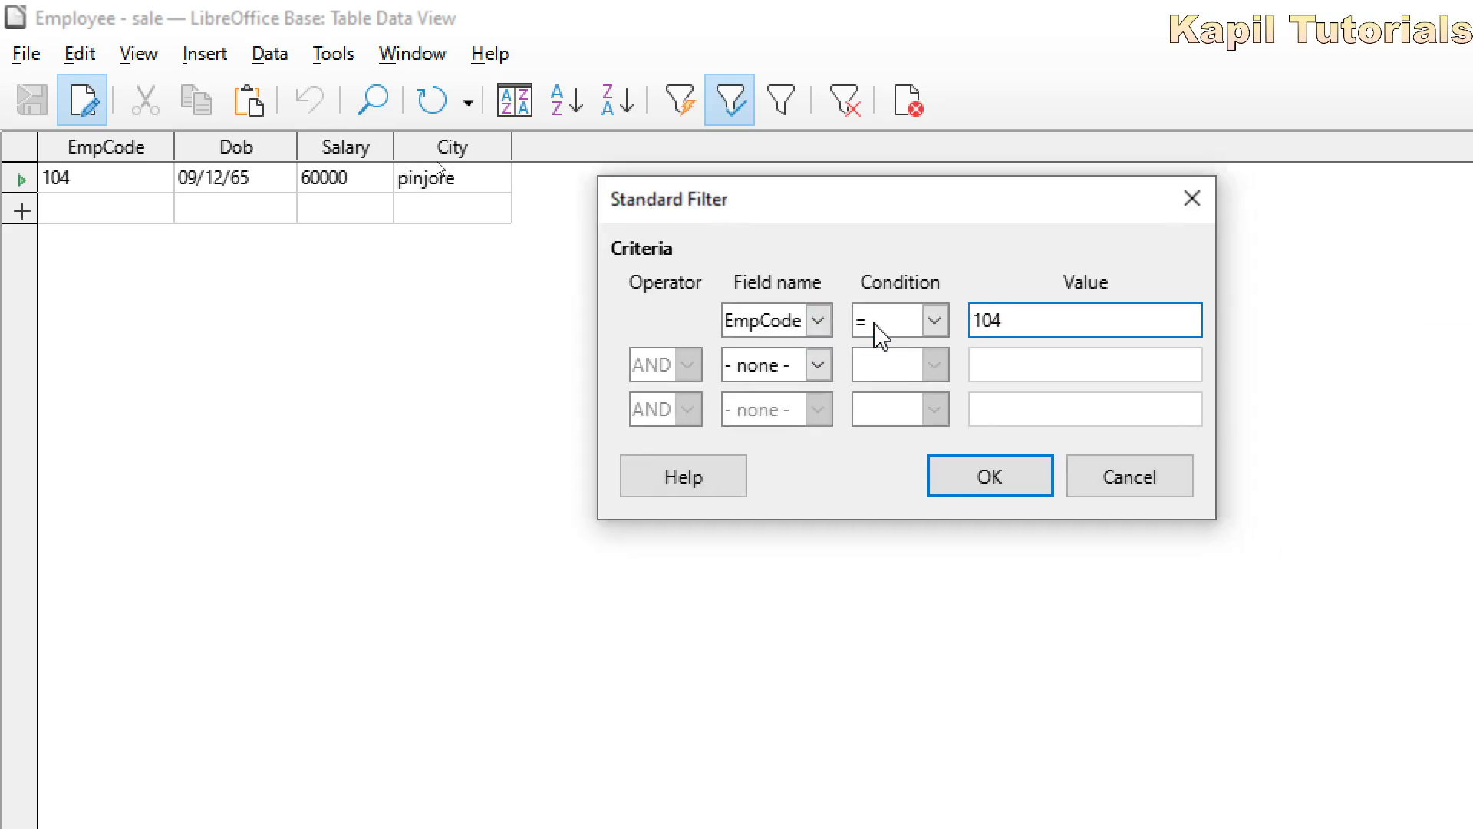
{"action": "left_click", "coordinate": [935, 320]}
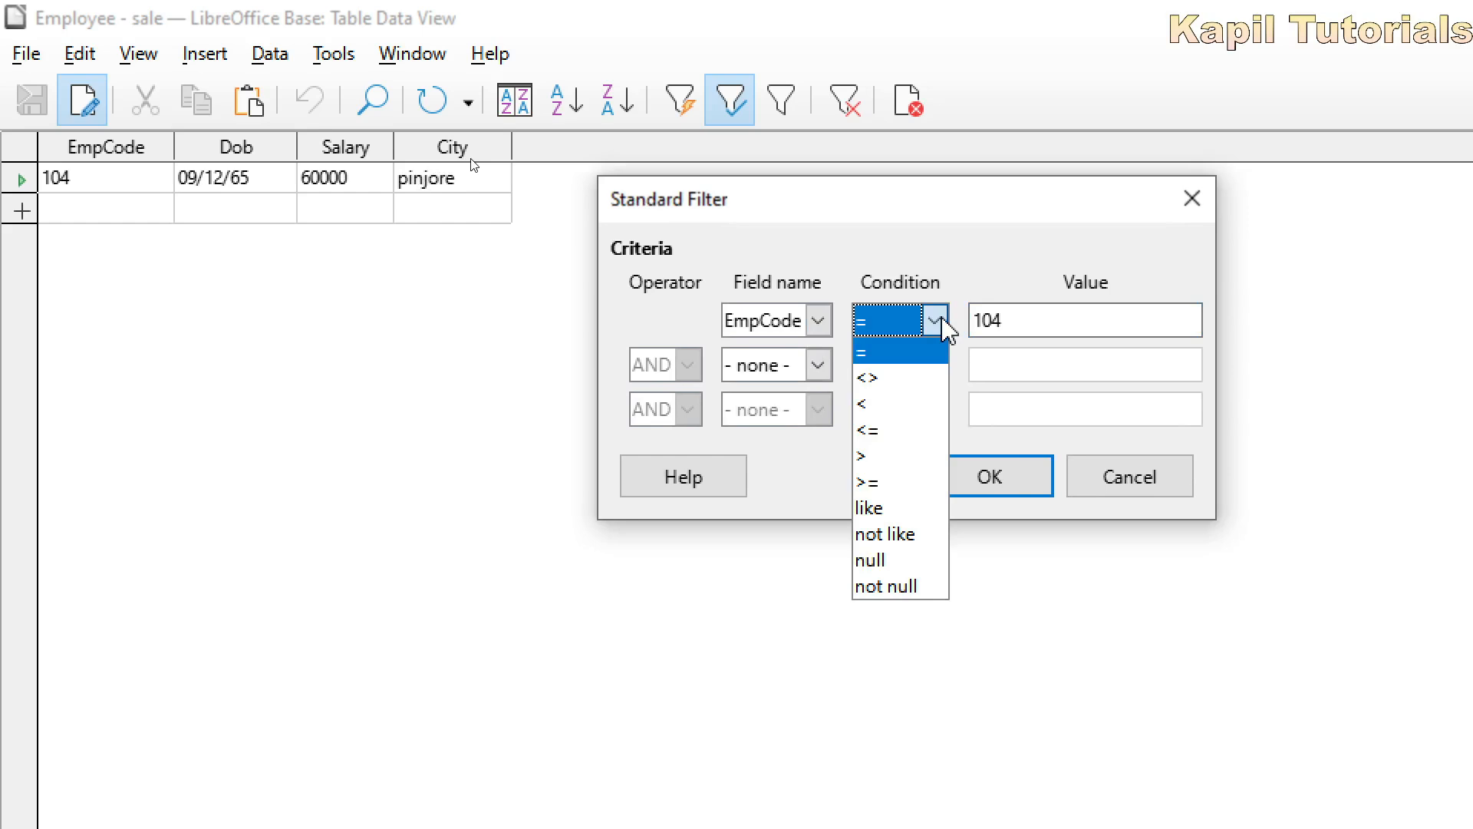
{"action": "left_click", "coordinate": [896, 379]}
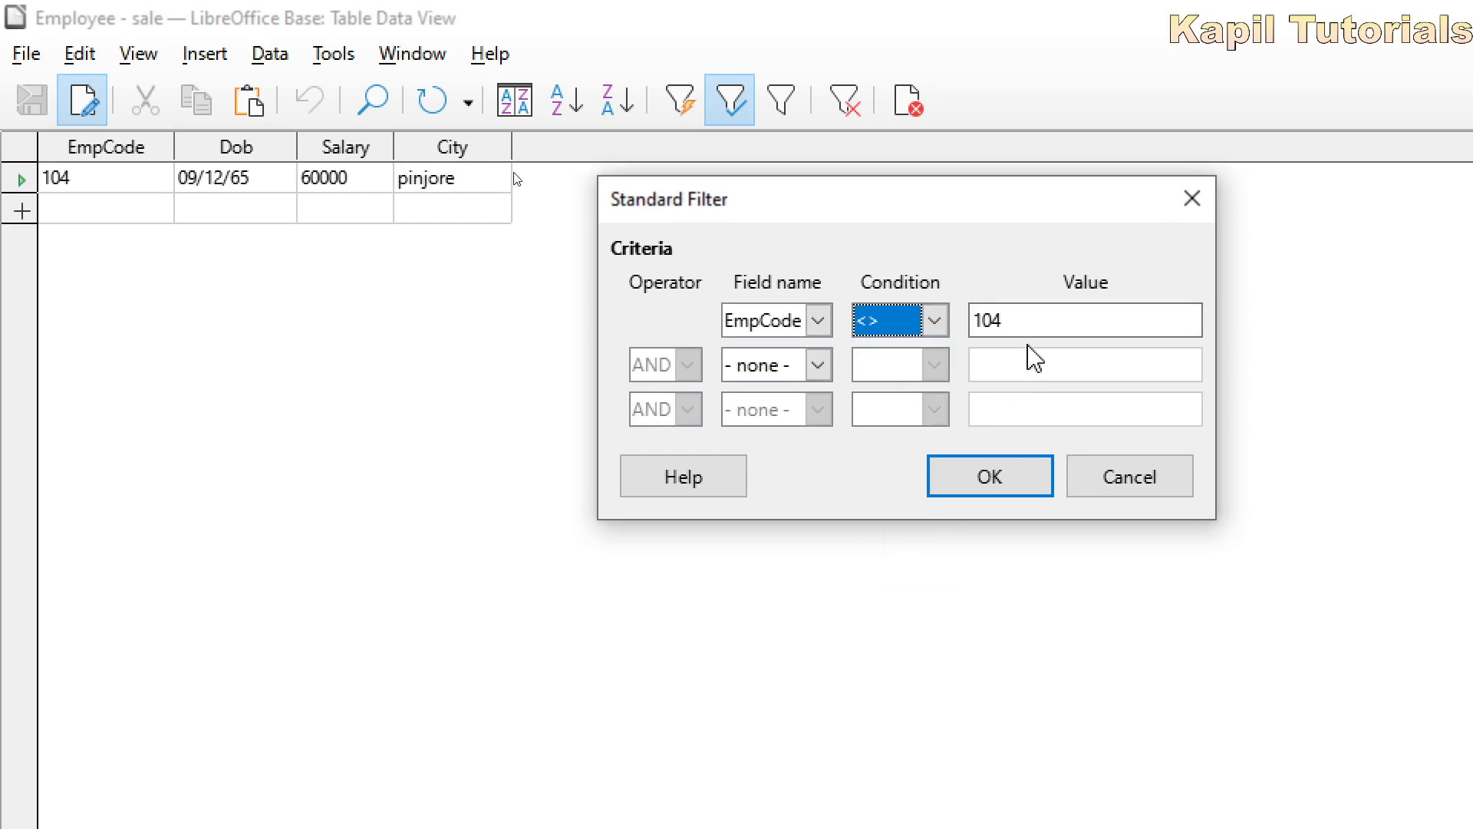
{"action": "left_click", "coordinate": [989, 484]}
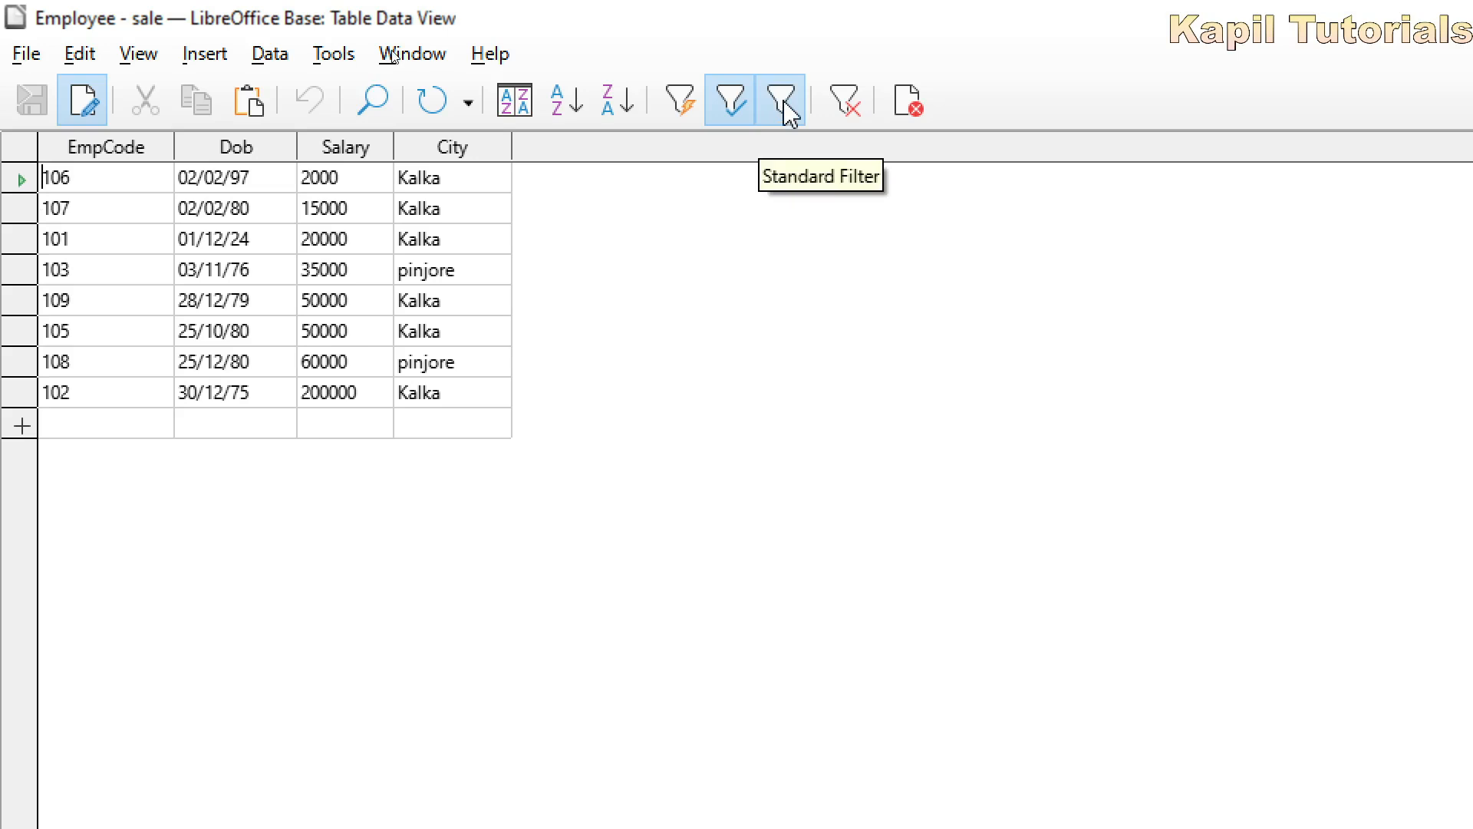
Remove the filter and sort from the Employee table, and reopen the table from the database's table list.
{"action": "left_click", "coordinate": [854, 108]}
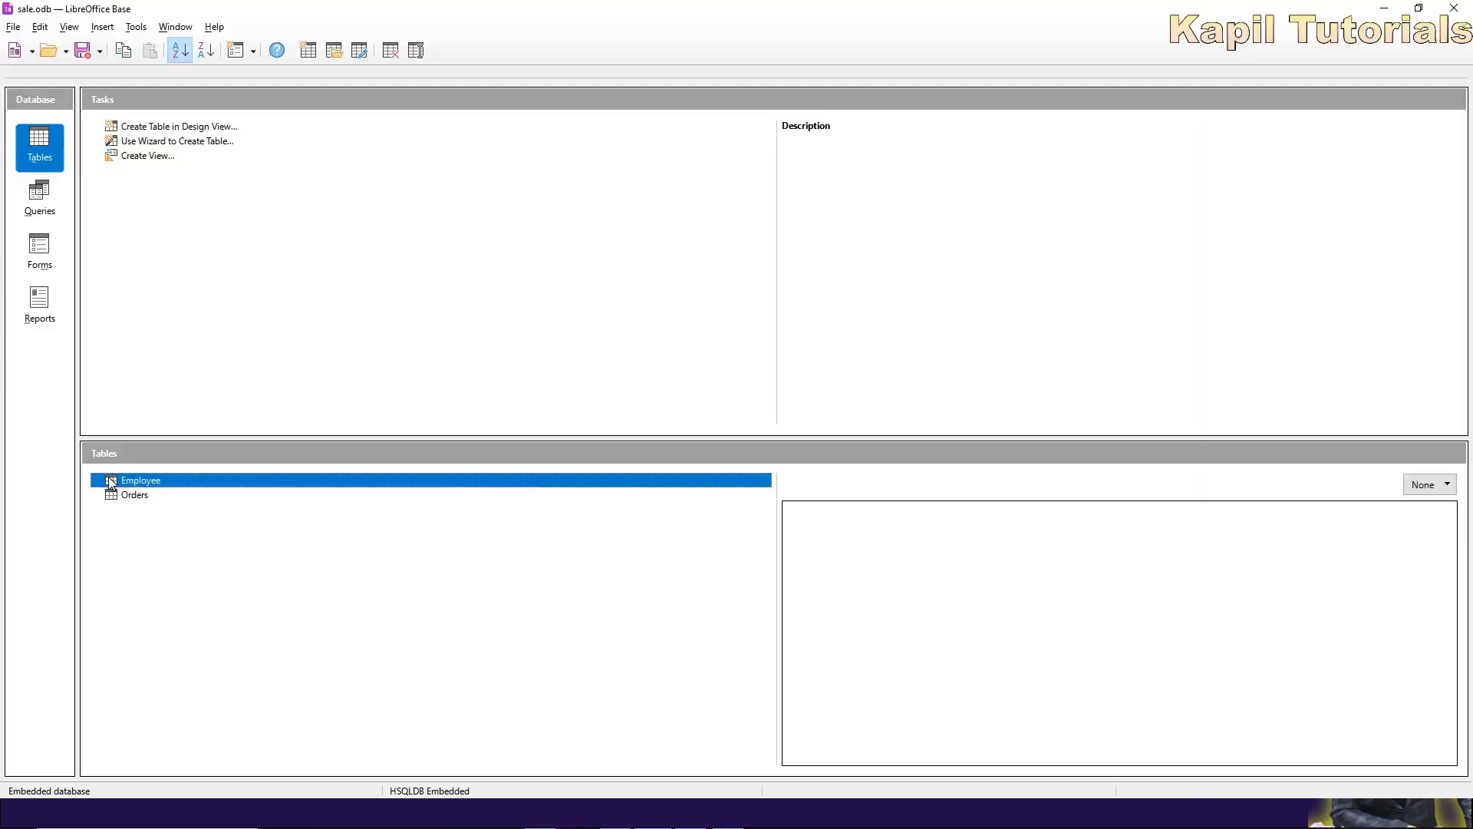
{"action": "double_click", "coordinate": [110, 484]}
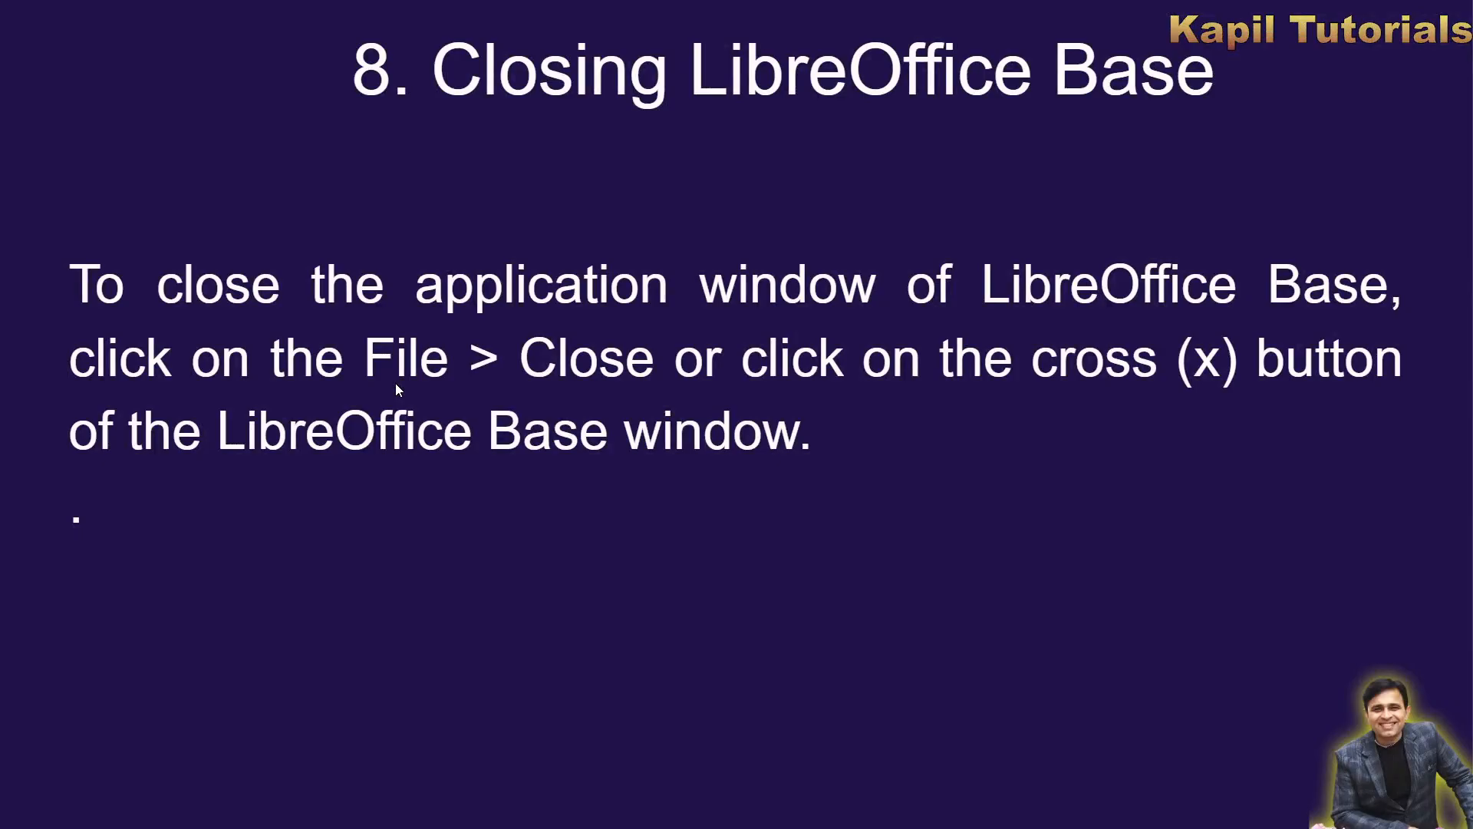
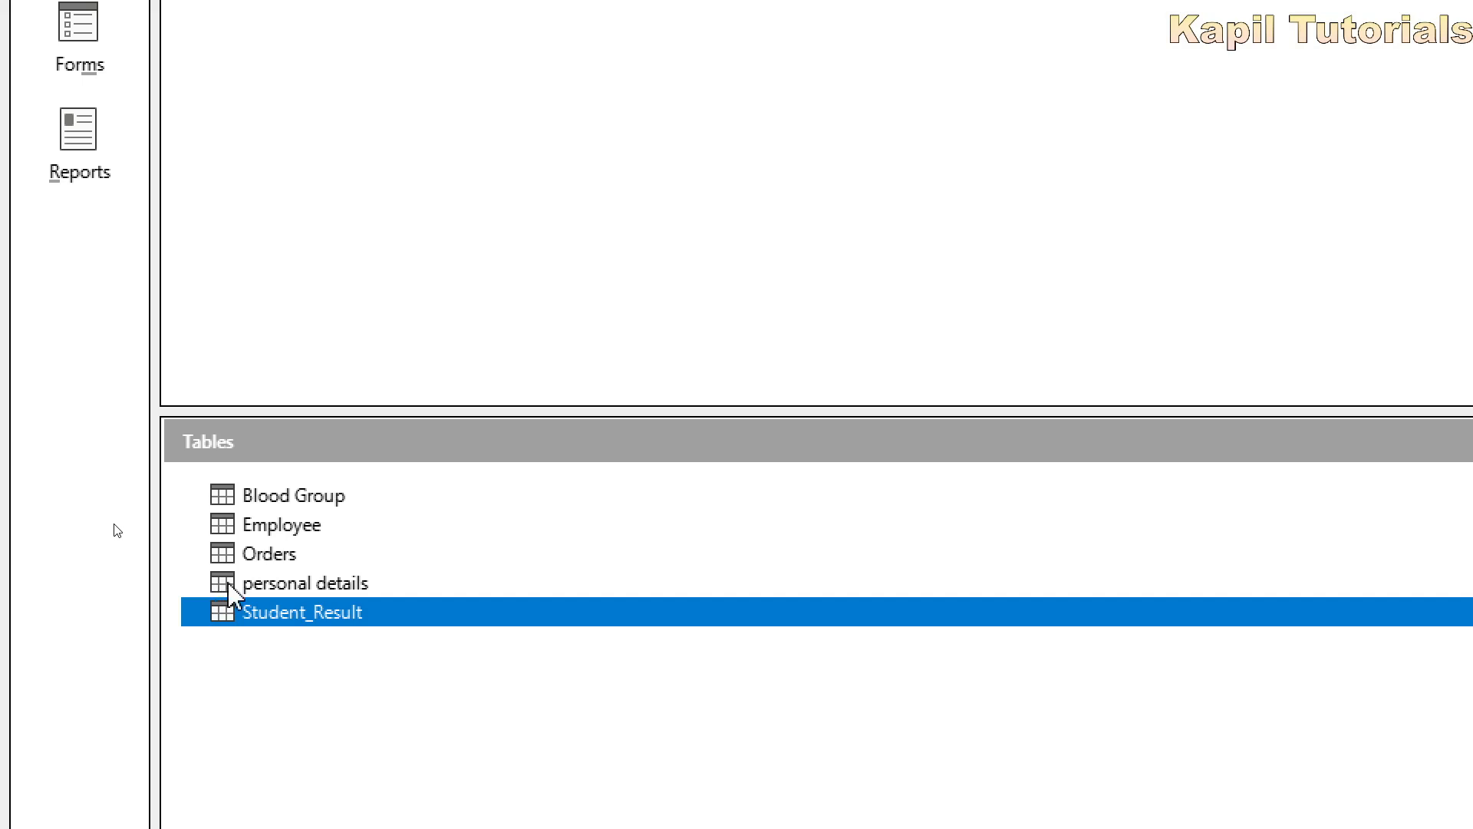
View the records of the personal details table, close them, and open the table's design for editing.
{"action": "double_click", "coordinate": [231, 587]}
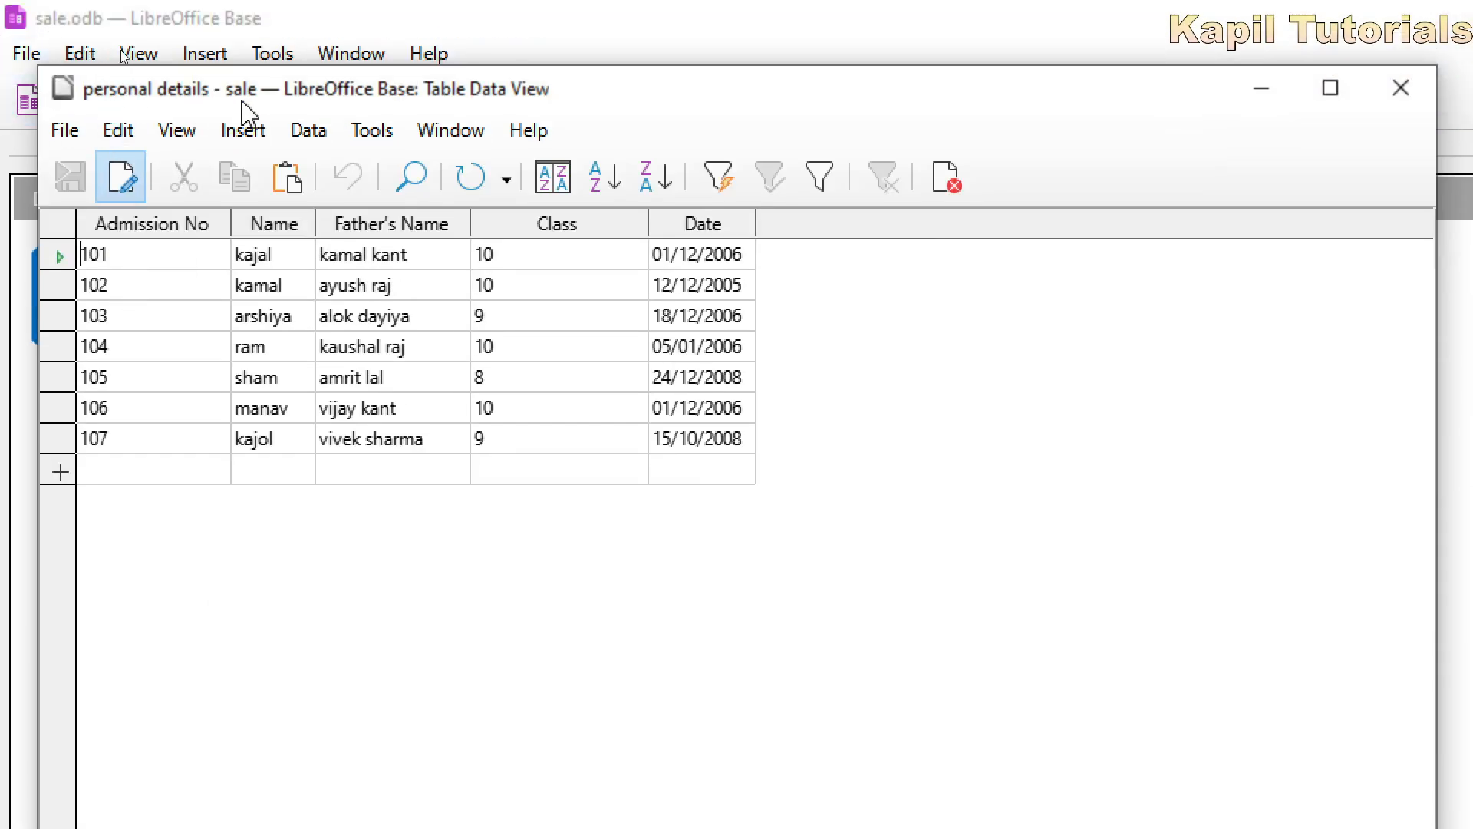
{"action": "left_click", "coordinate": [1401, 89]}
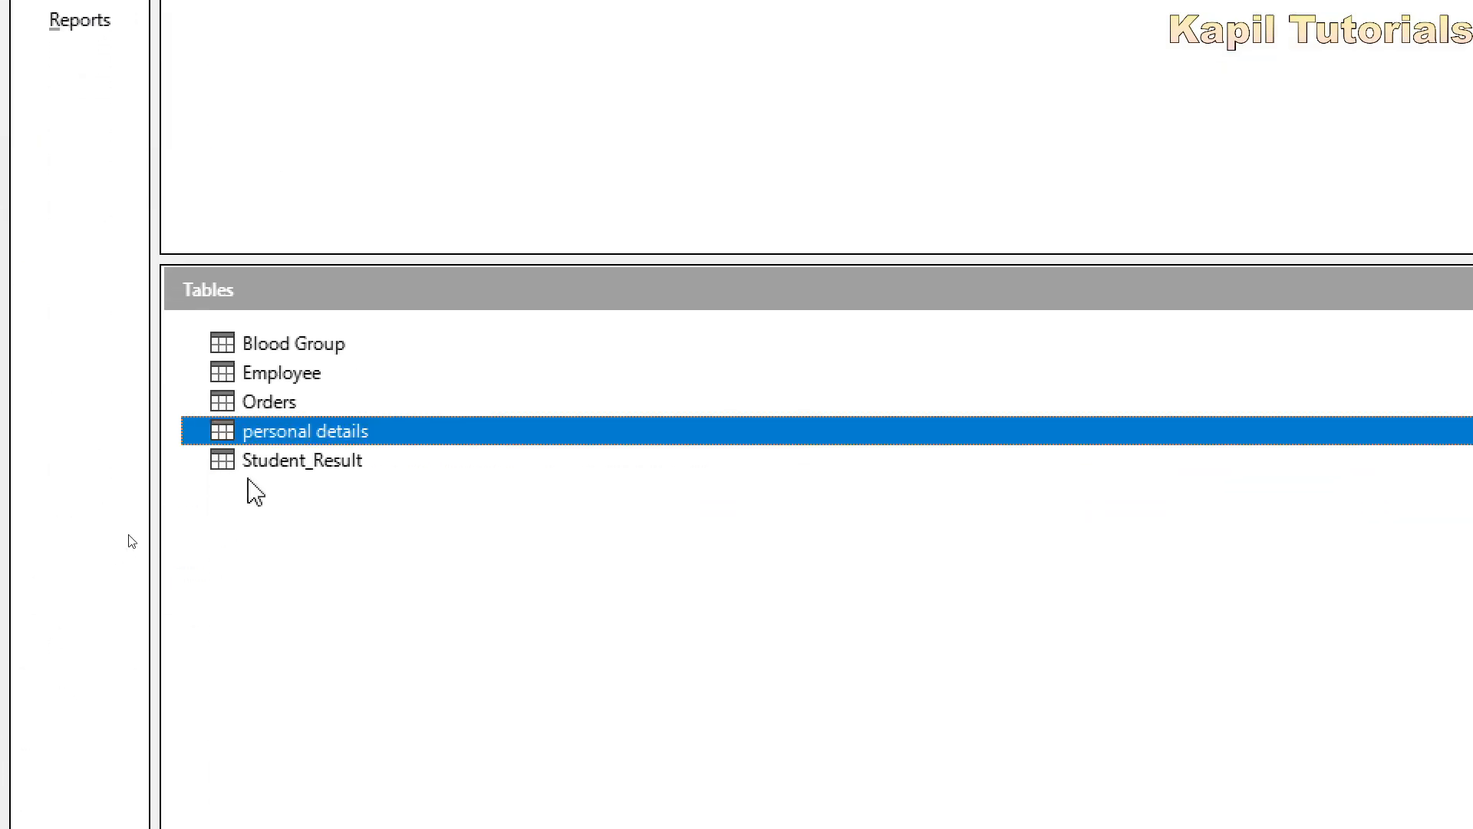
{"action": "right_click", "coordinate": [261, 432]}
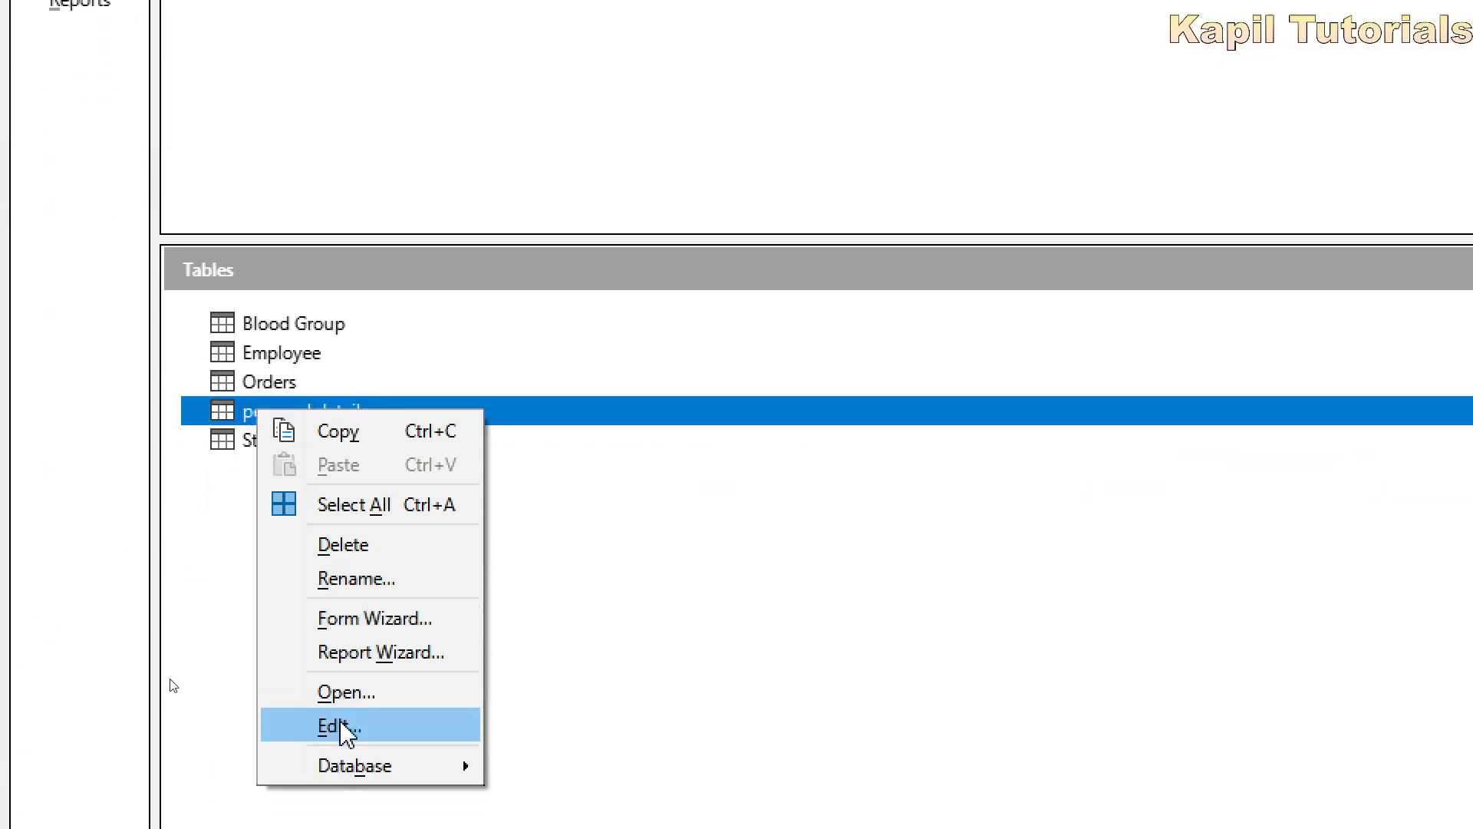
{"action": "left_click", "coordinate": [349, 746]}
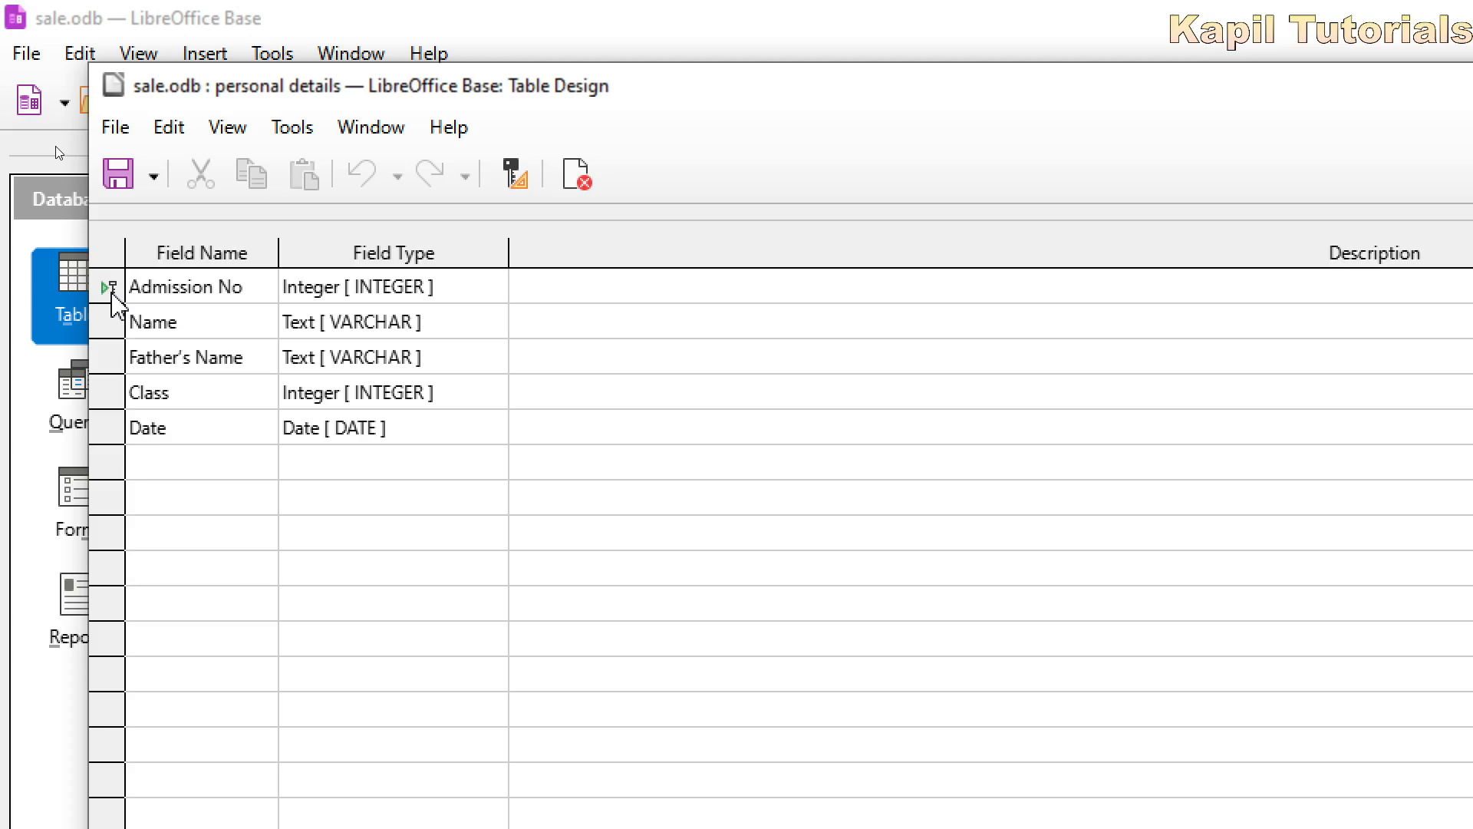
Check the primary key setting of the Admission No field in the personal details design.
{"action": "left_click", "coordinate": [110, 294]}
{"action": "right_click", "coordinate": [112, 292]}
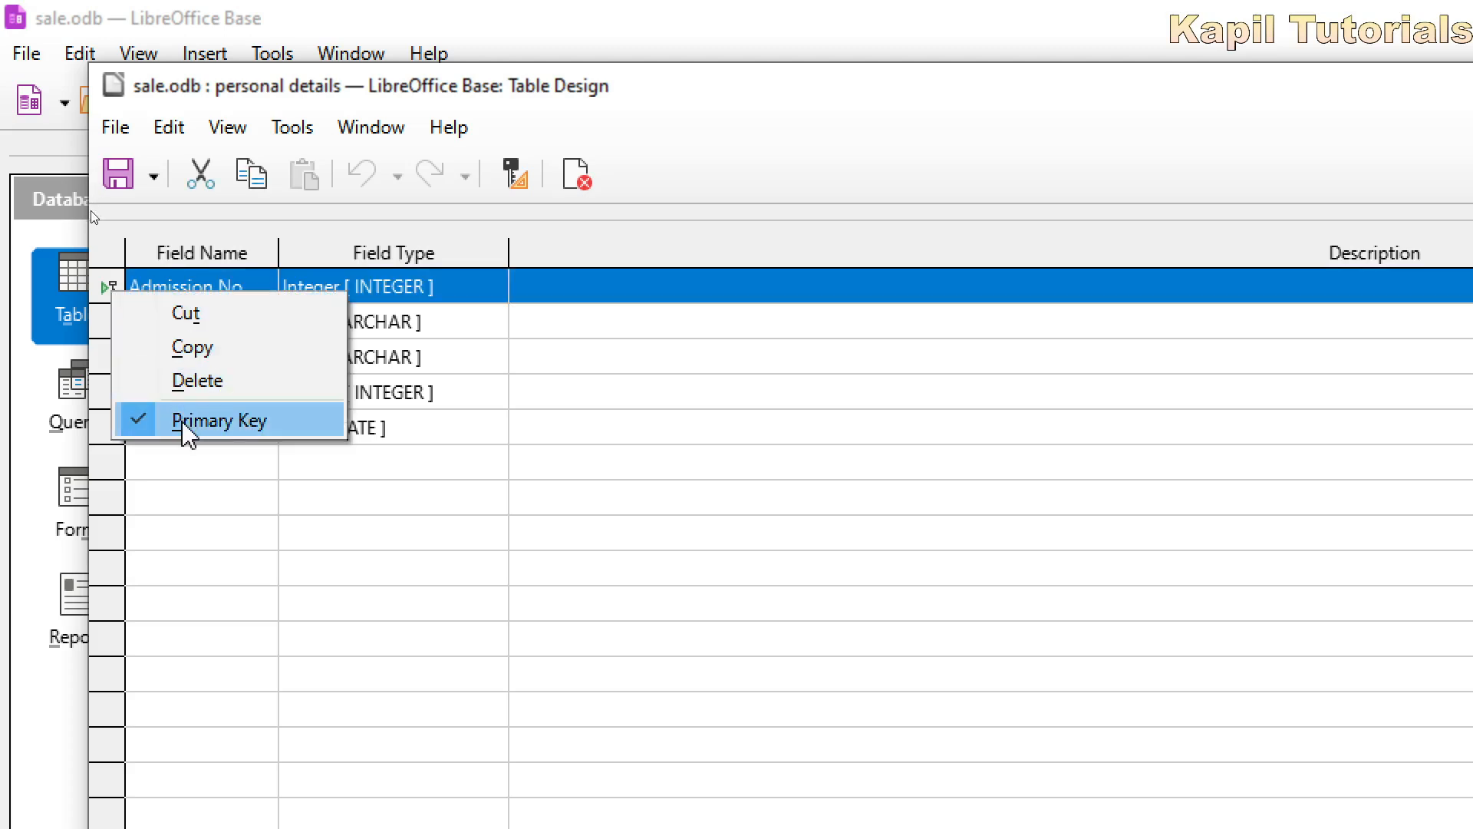
{"action": "left_click", "coordinate": [771, 444]}
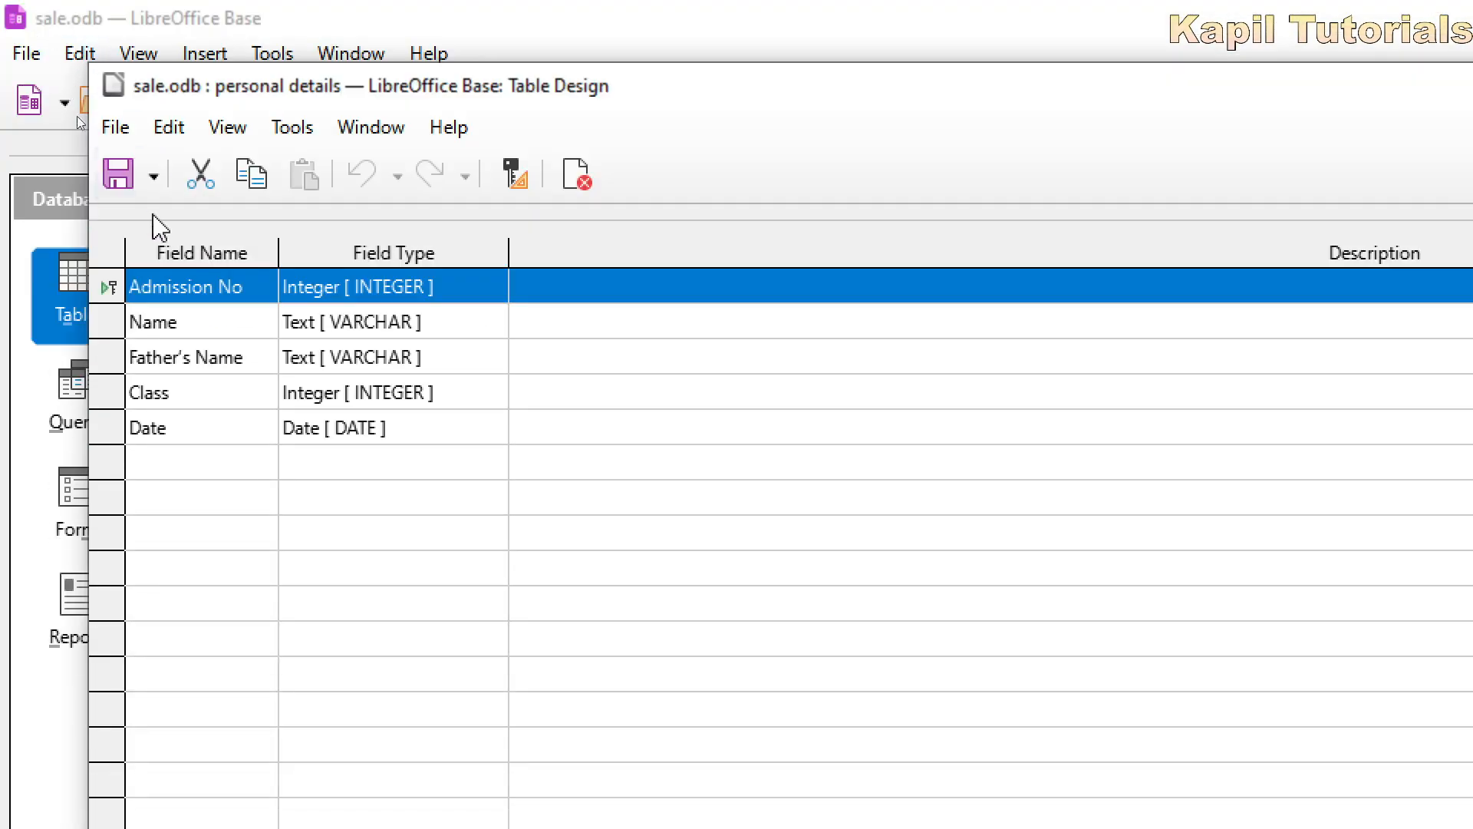
Examine the remaining fields and the Date field's format options, cancel the format dialog, and close the table design.
{"action": "left_click", "coordinate": [157, 321]}
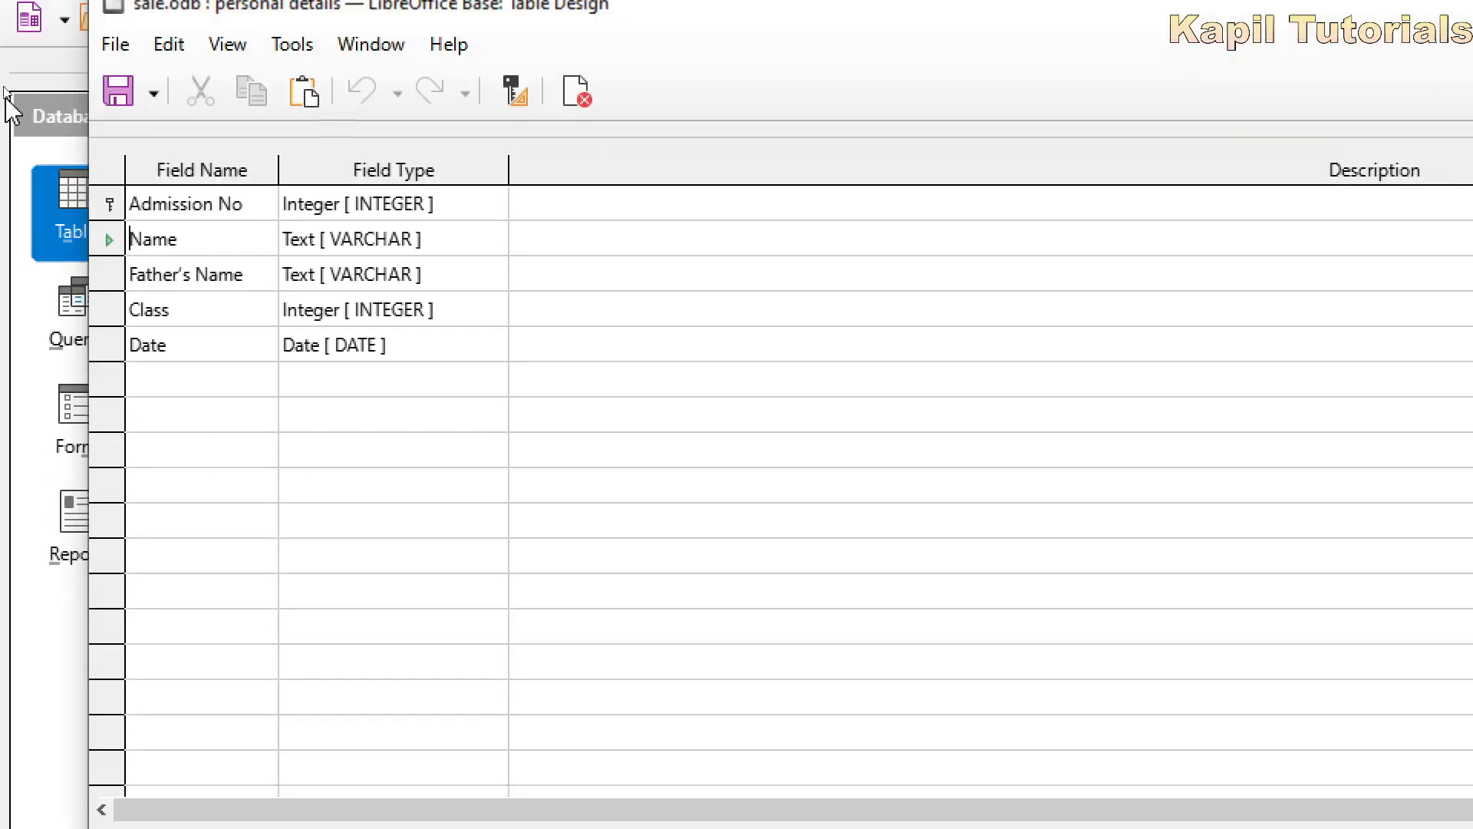
{"action": "left_click", "coordinate": [158, 315]}
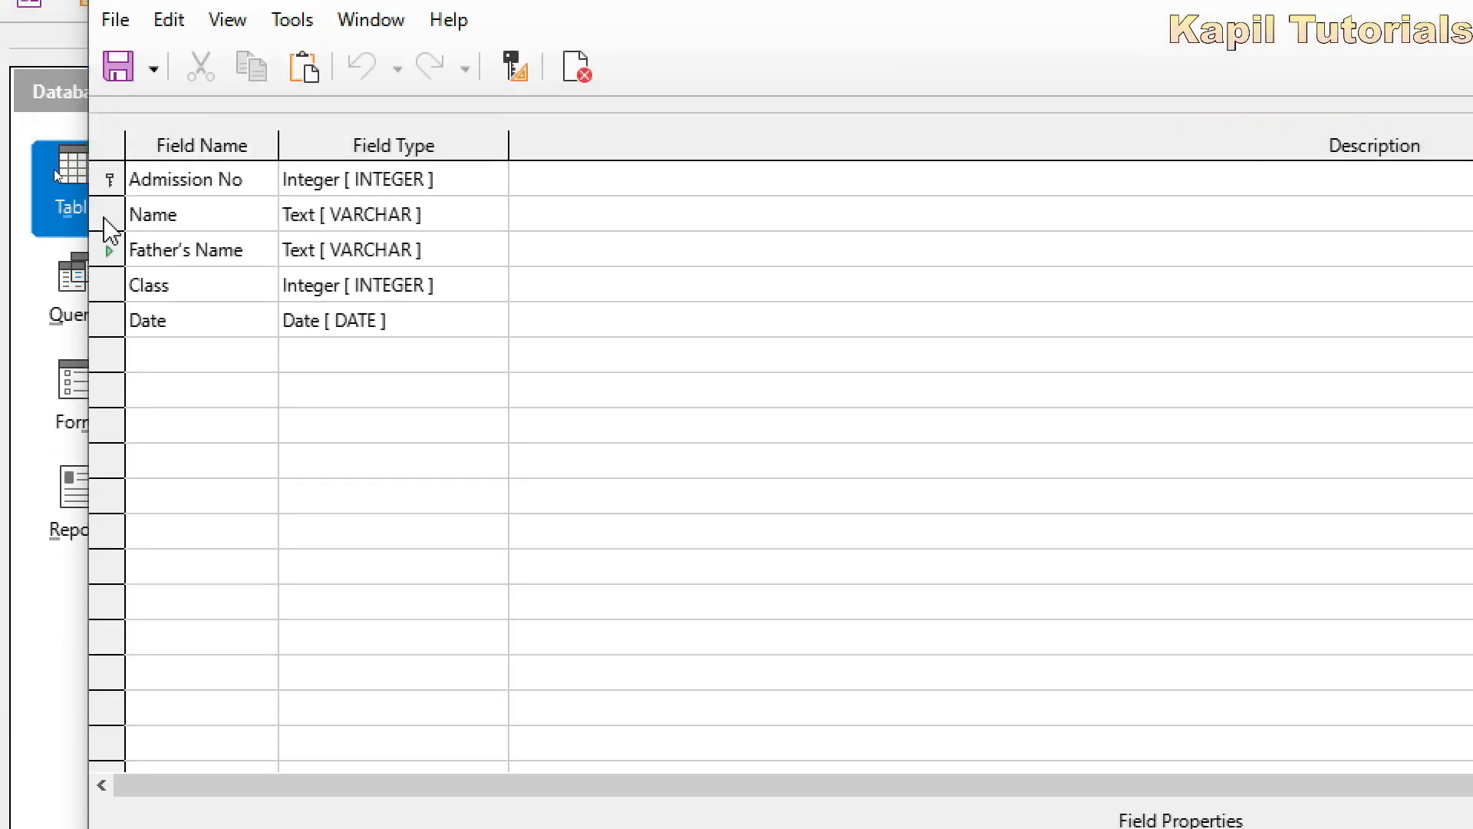
{"action": "left_click", "coordinate": [158, 295]}
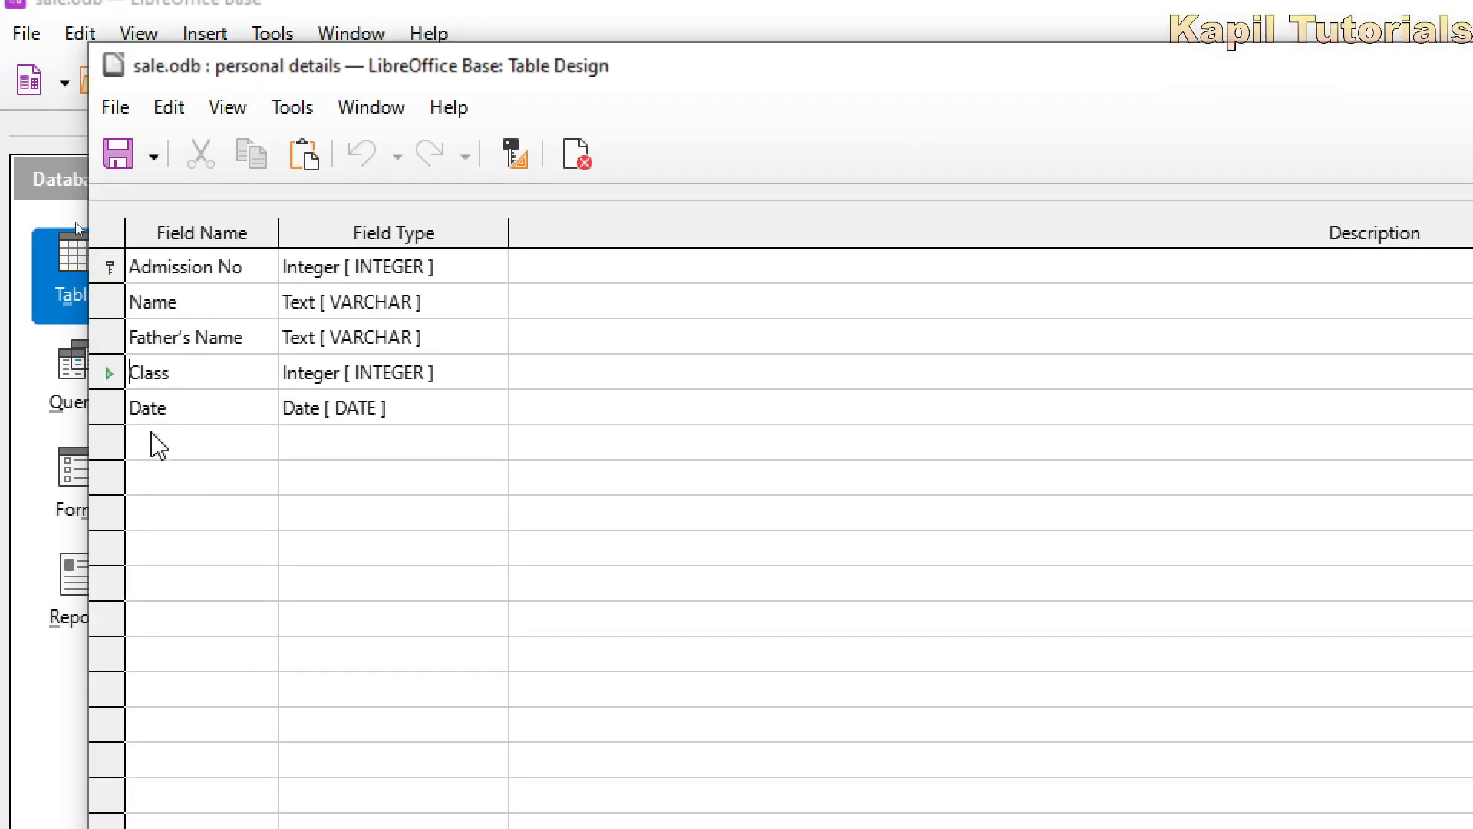
{"action": "left_click", "coordinate": [158, 410]}
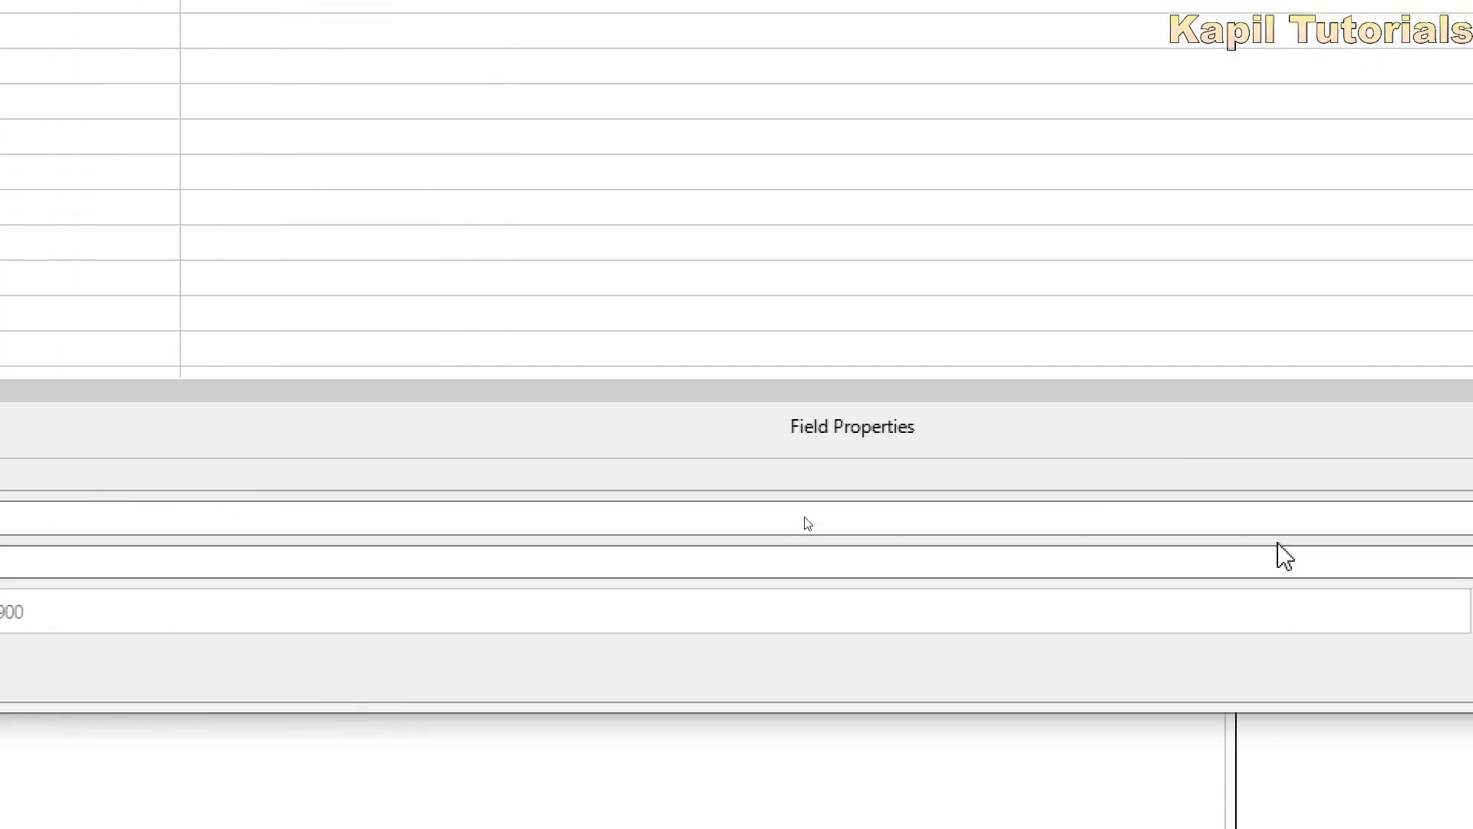
{"action": "left_click", "coordinate": [1236, 623]}
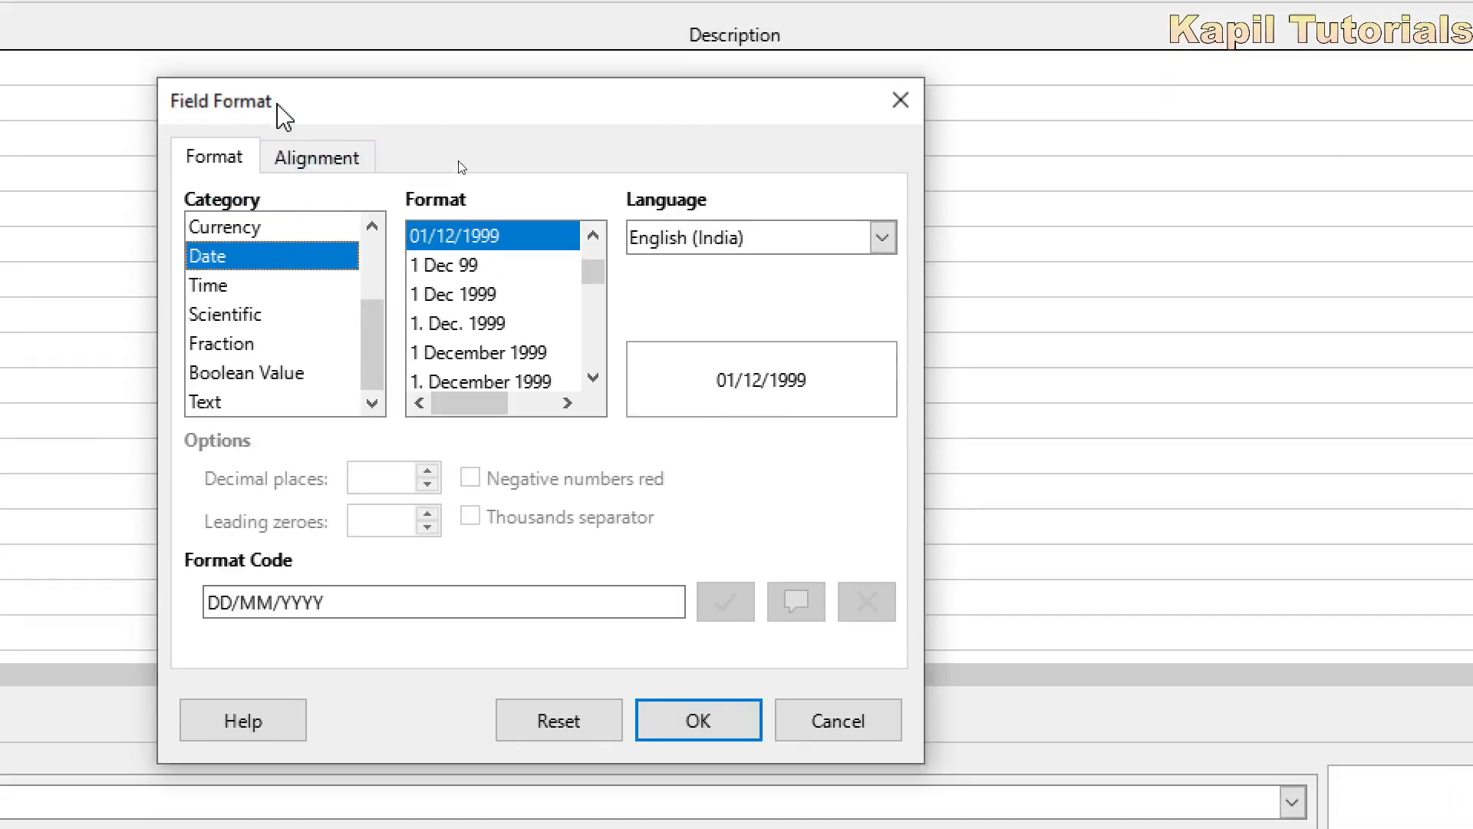
{"action": "double_click", "coordinate": [592, 241]}
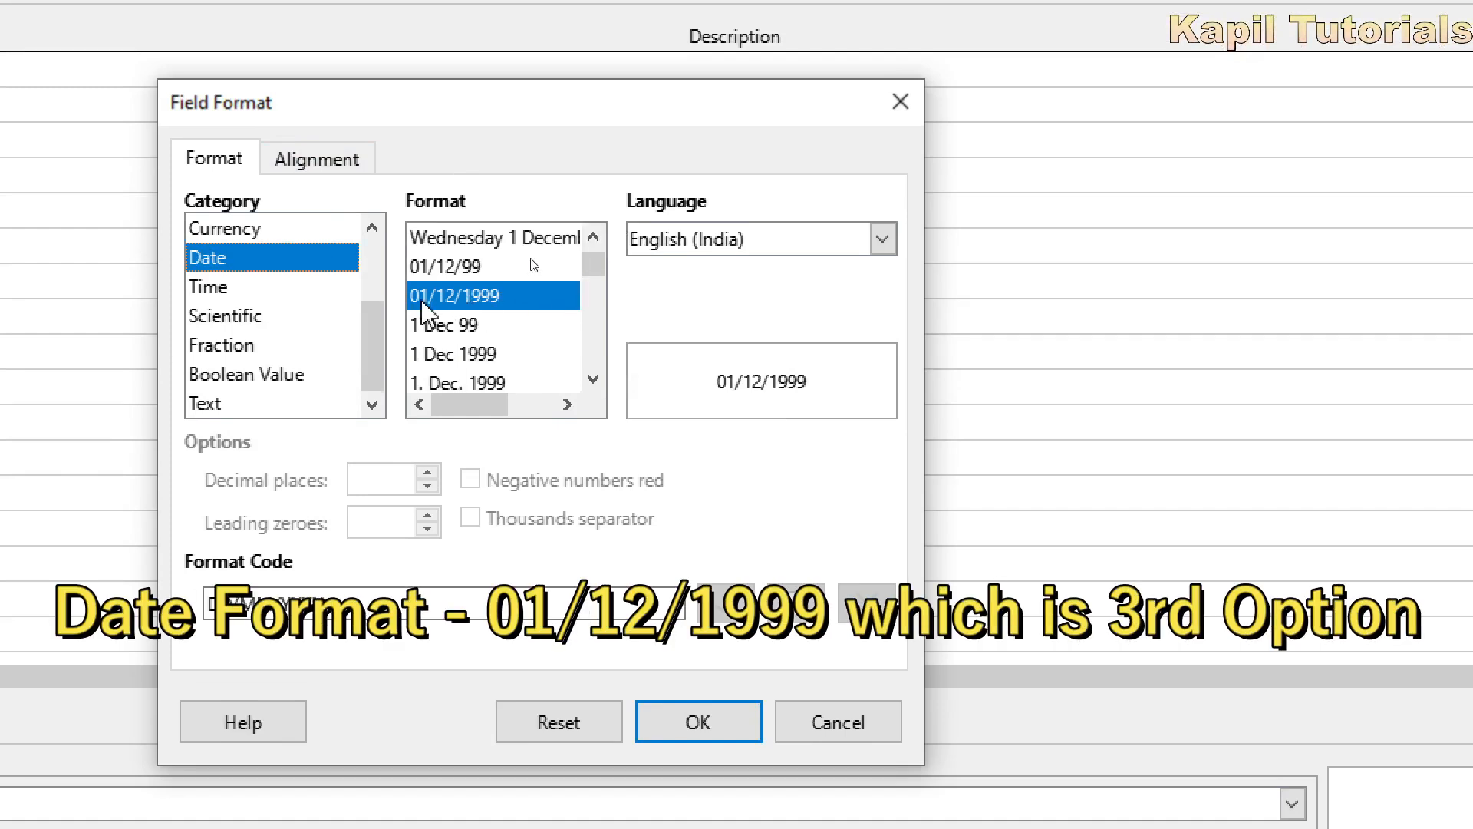
{"action": "left_click", "coordinate": [848, 730]}
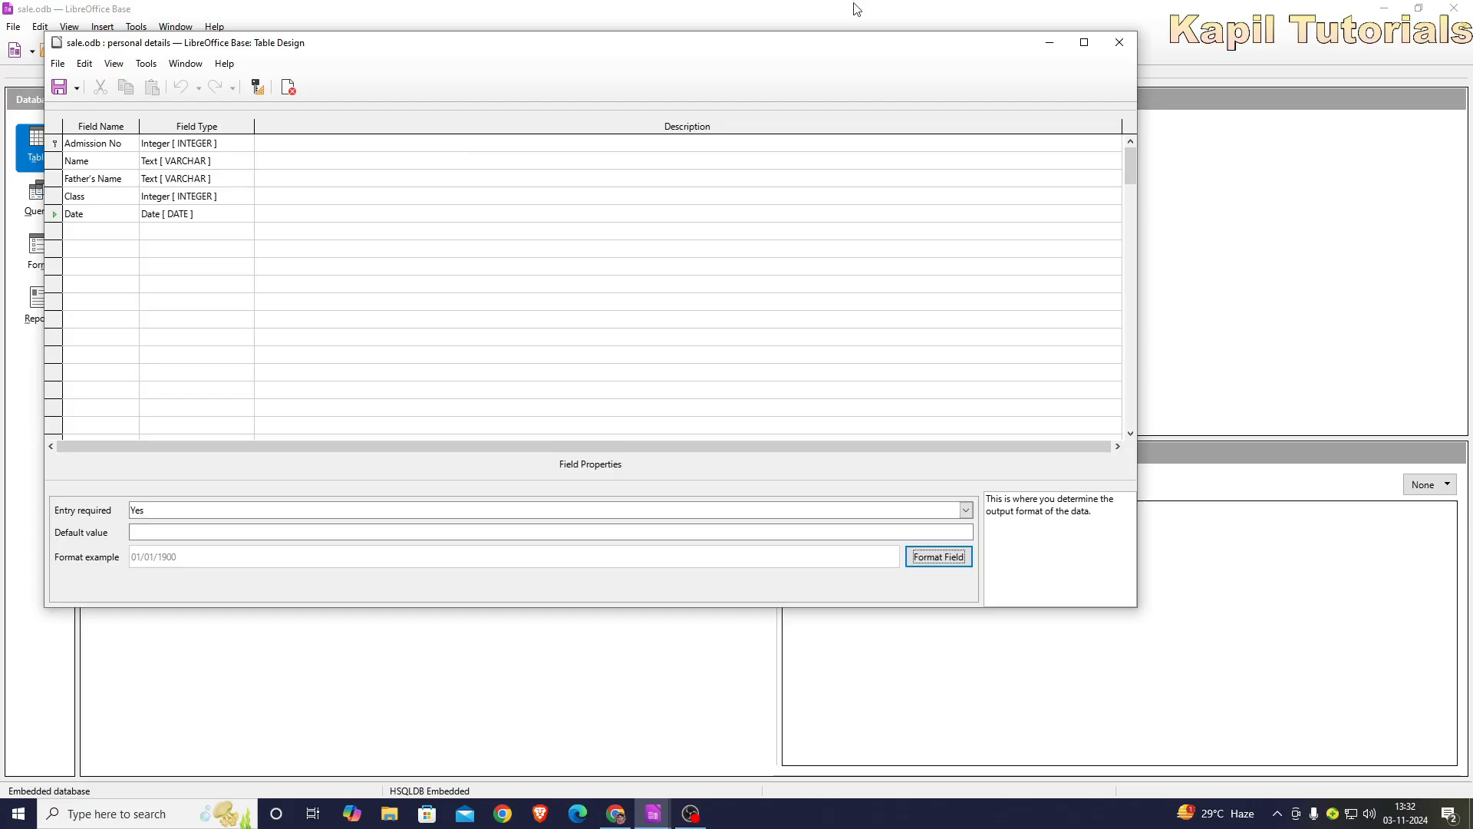
{"action": "left_click", "coordinate": [1121, 42]}
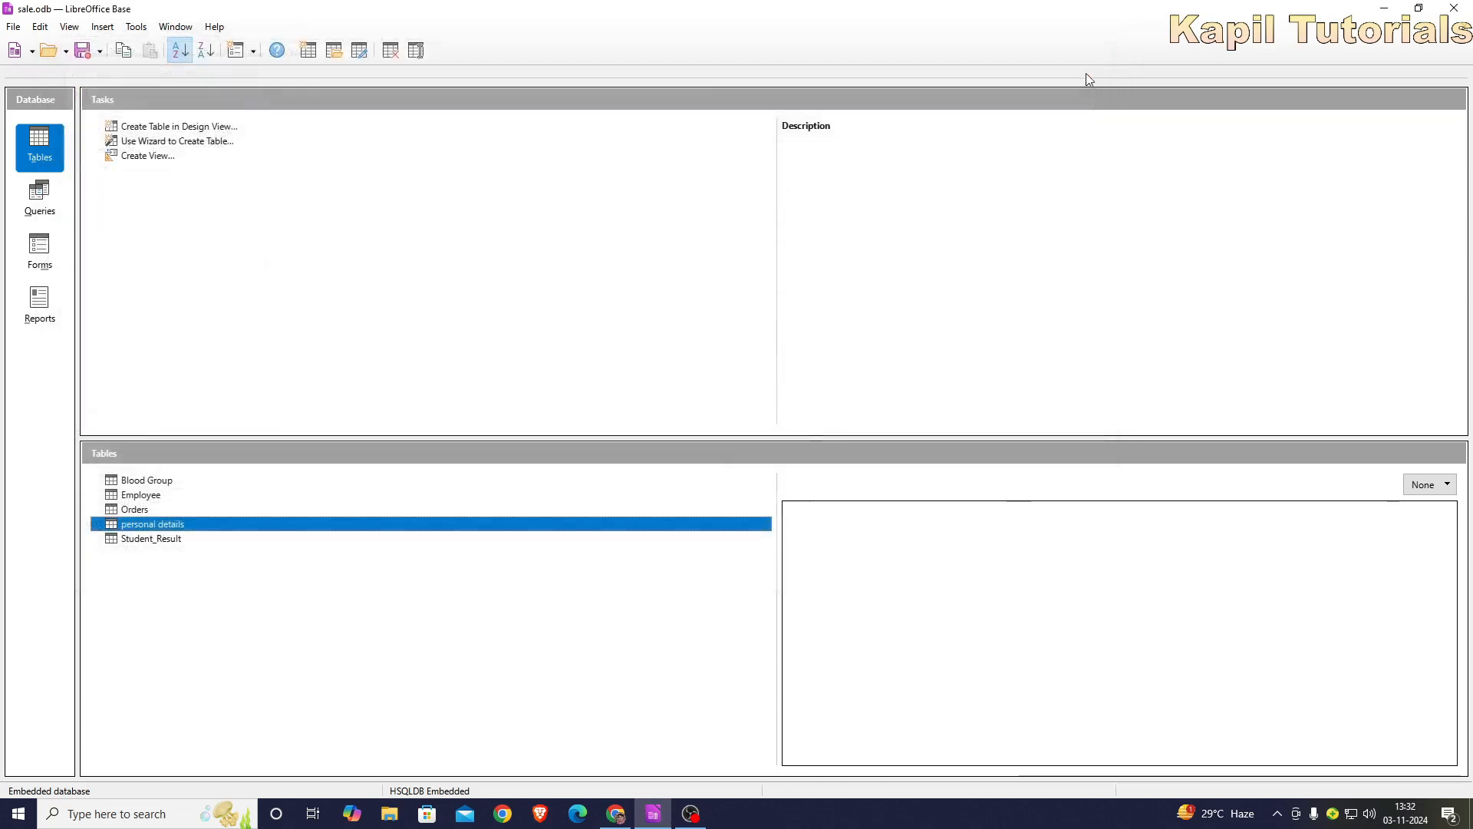
Review the personal details records in a maximized window, and close the table.
{"action": "double_click", "coordinate": [115, 528]}
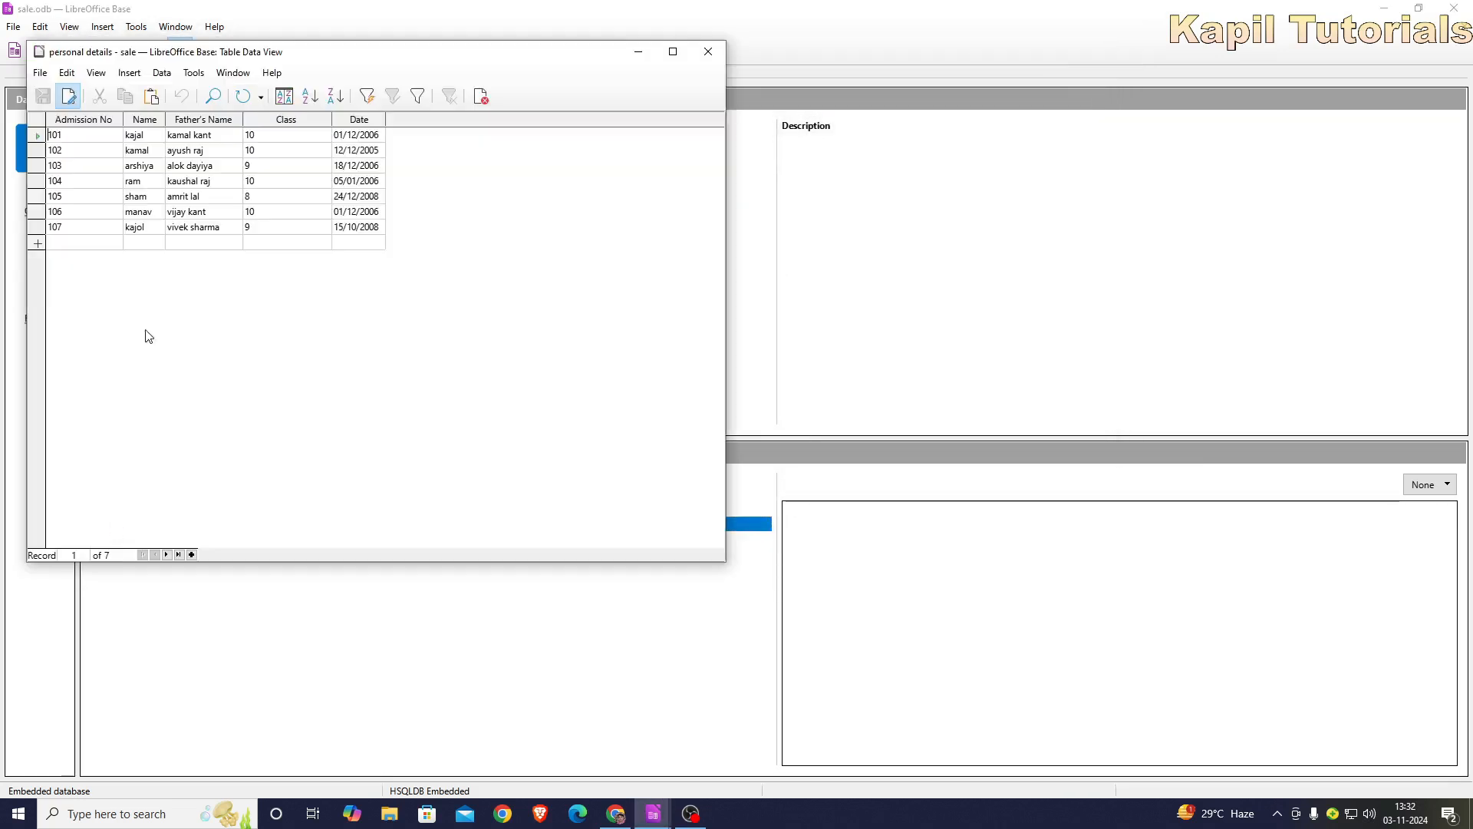
{"action": "left_click", "coordinate": [673, 51]}
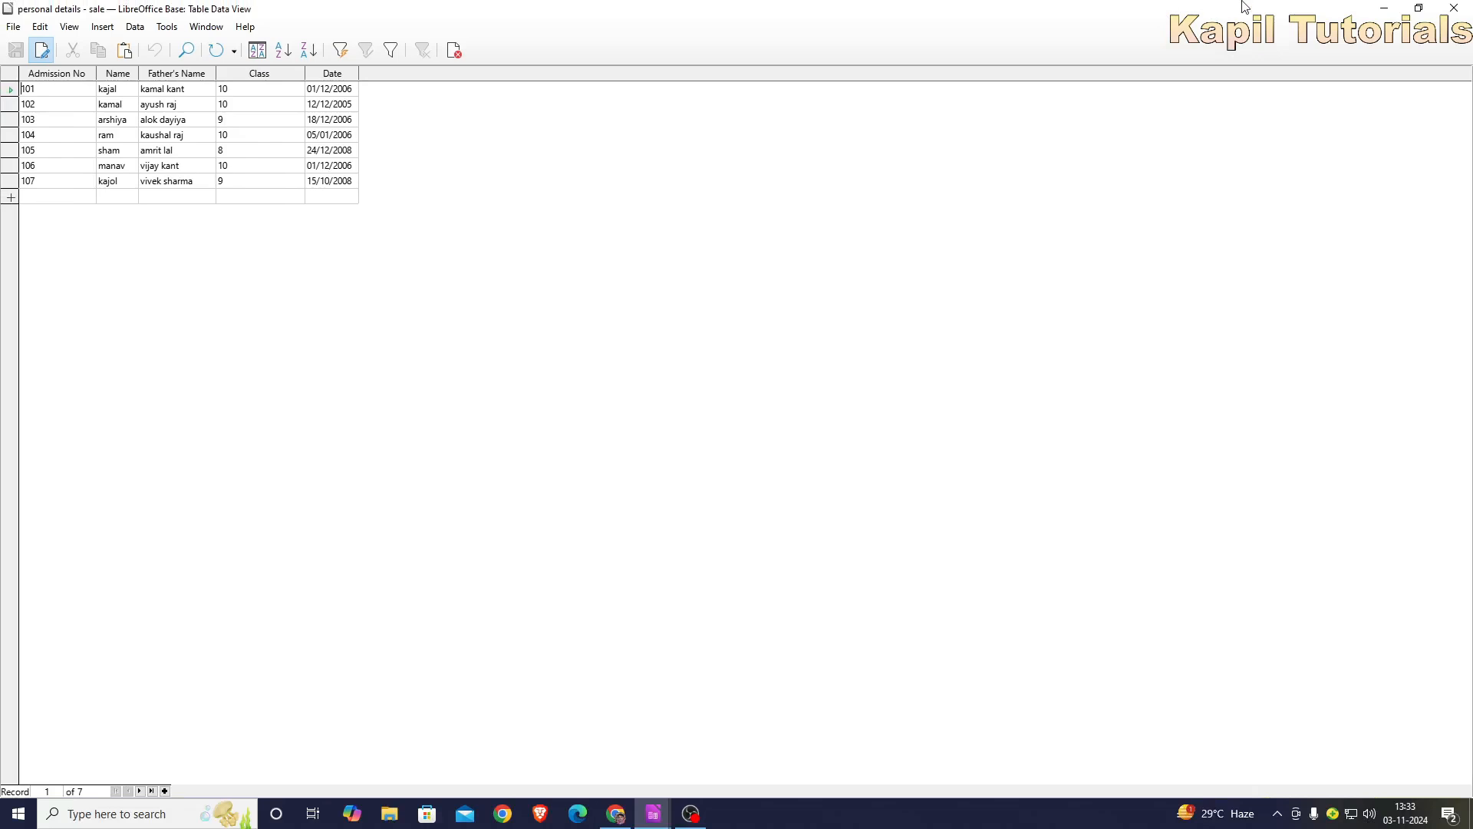
{"action": "left_click", "coordinate": [1456, 9]}
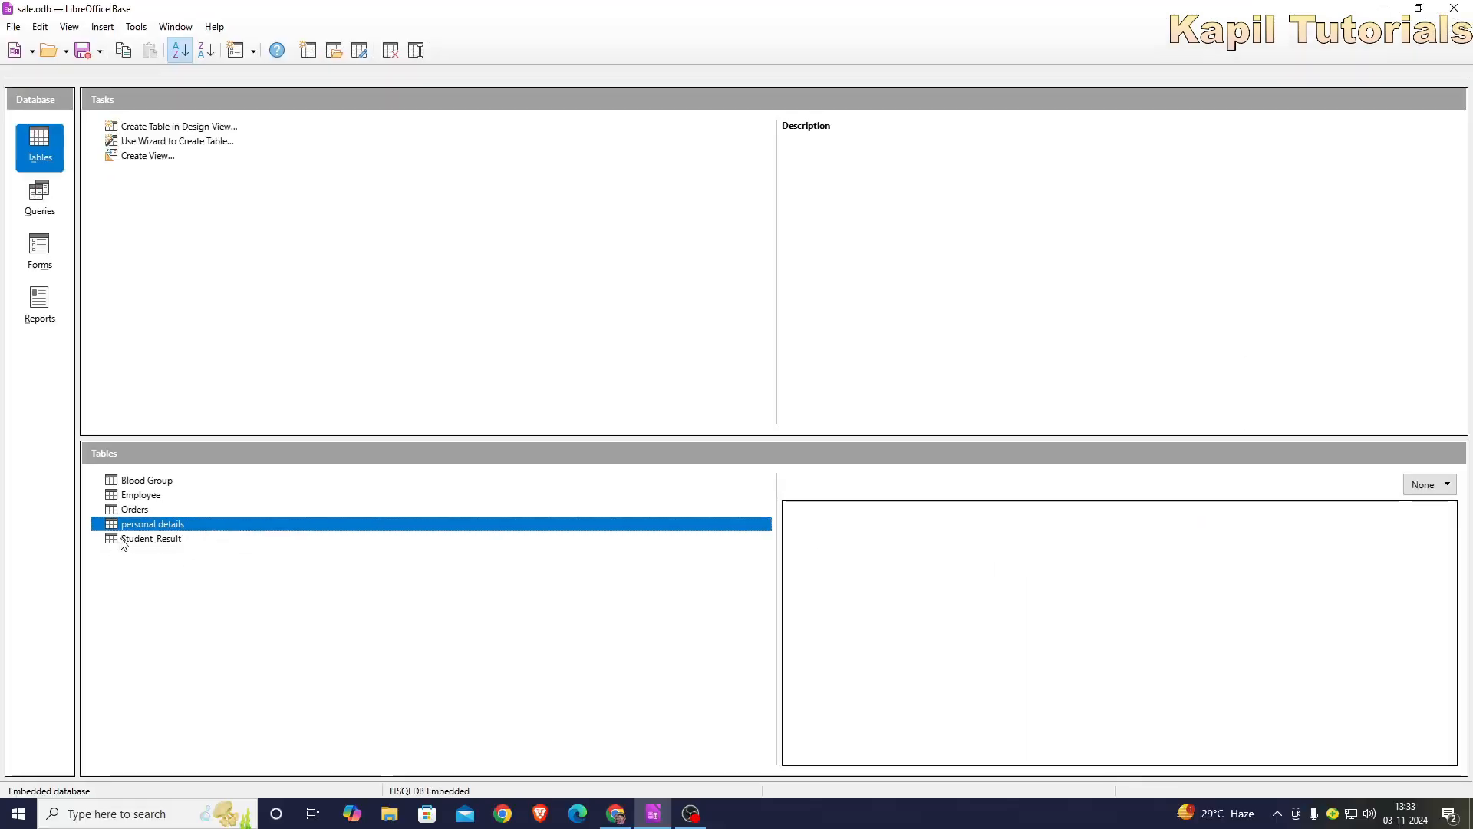
Open the Student_Result table's design, check the primary key setting of Roll No, and close the design.
{"action": "left_click", "coordinate": [124, 539]}
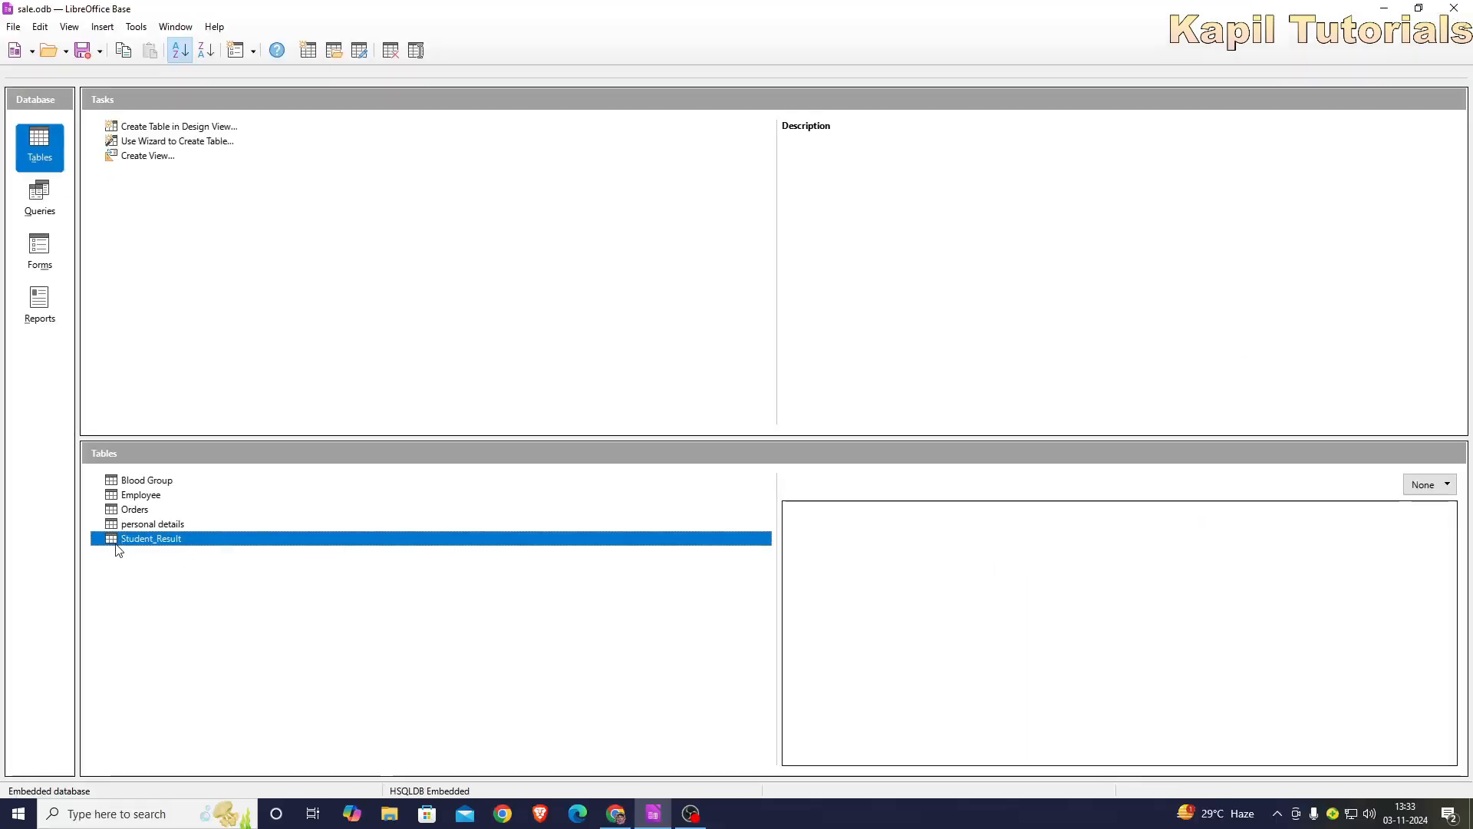
{"action": "right_click", "coordinate": [129, 534]}
{"action": "left_click", "coordinate": [301, 727]}
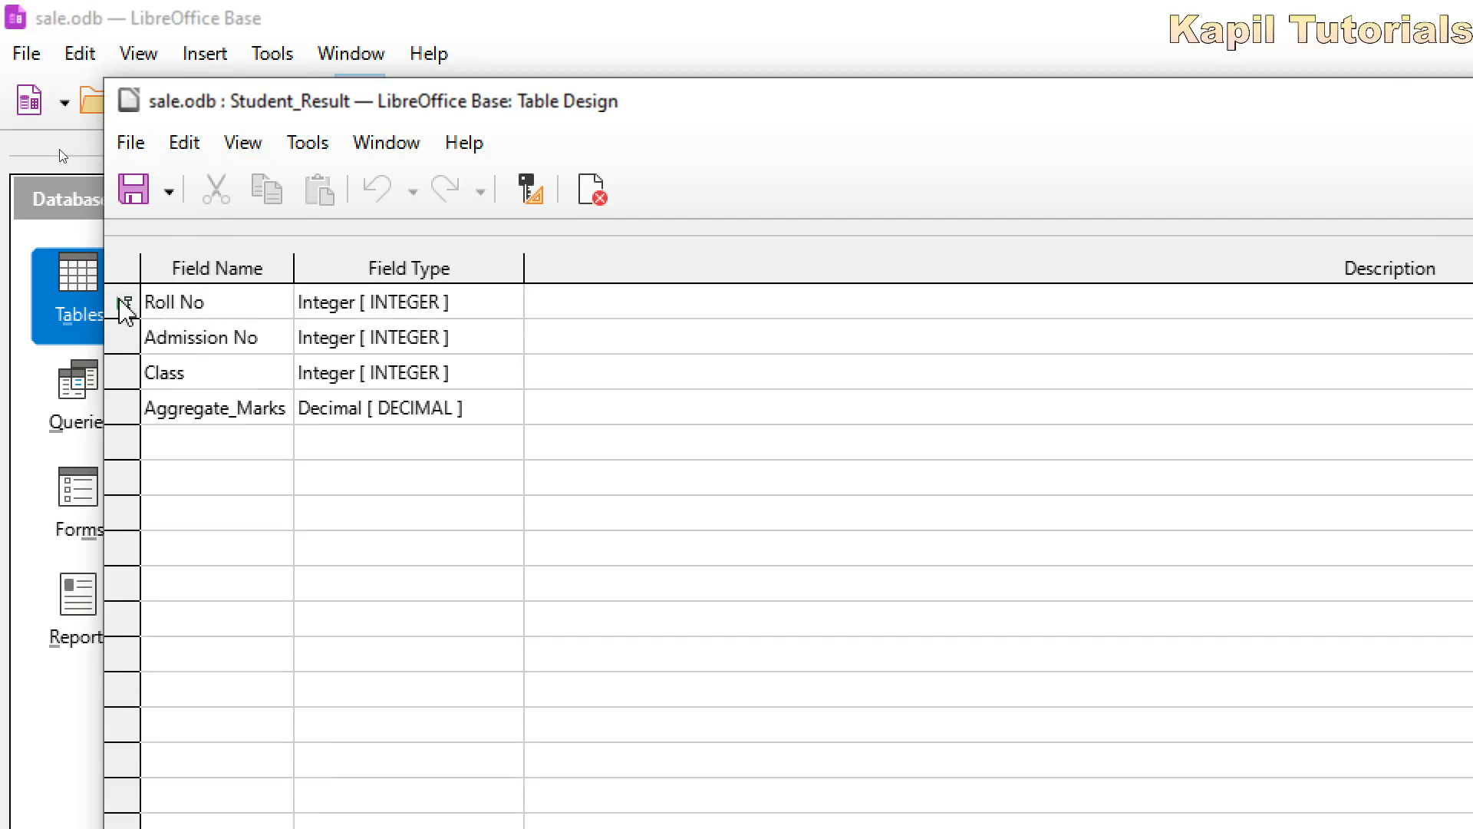
{"action": "right_click", "coordinate": [121, 302]}
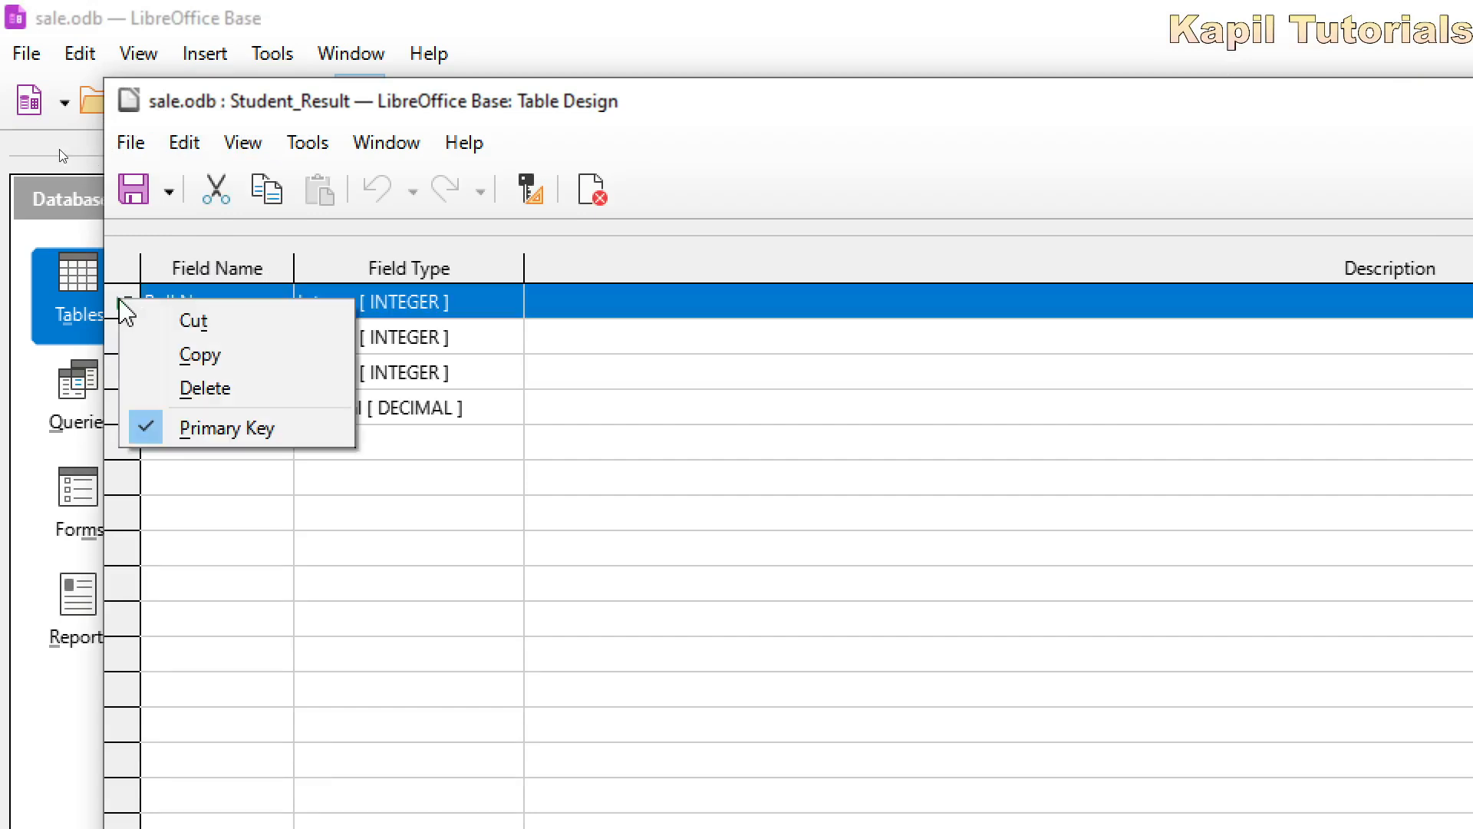
{"action": "left_click", "coordinate": [125, 246]}
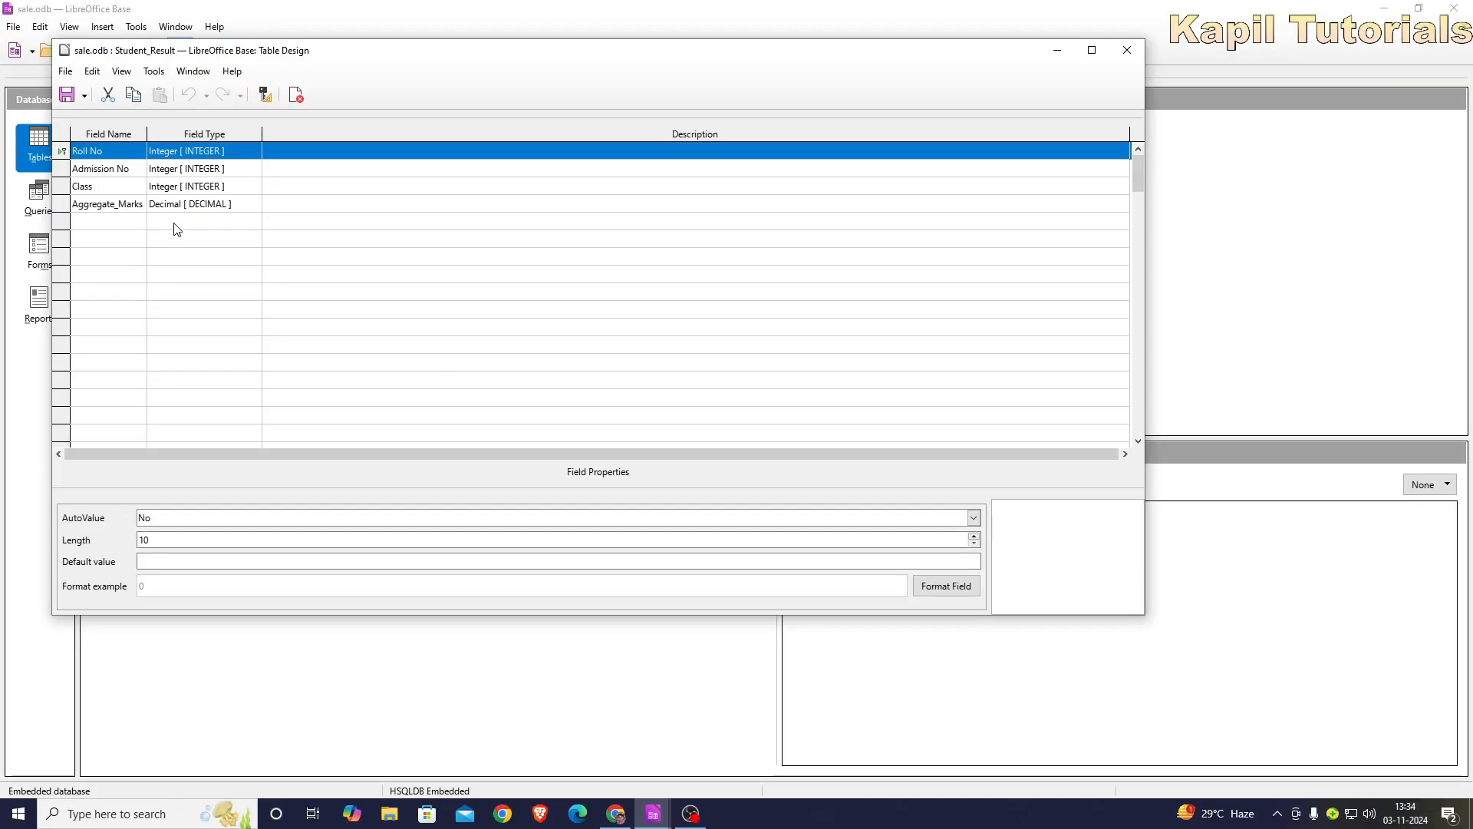
{"action": "left_click", "coordinate": [1127, 50]}
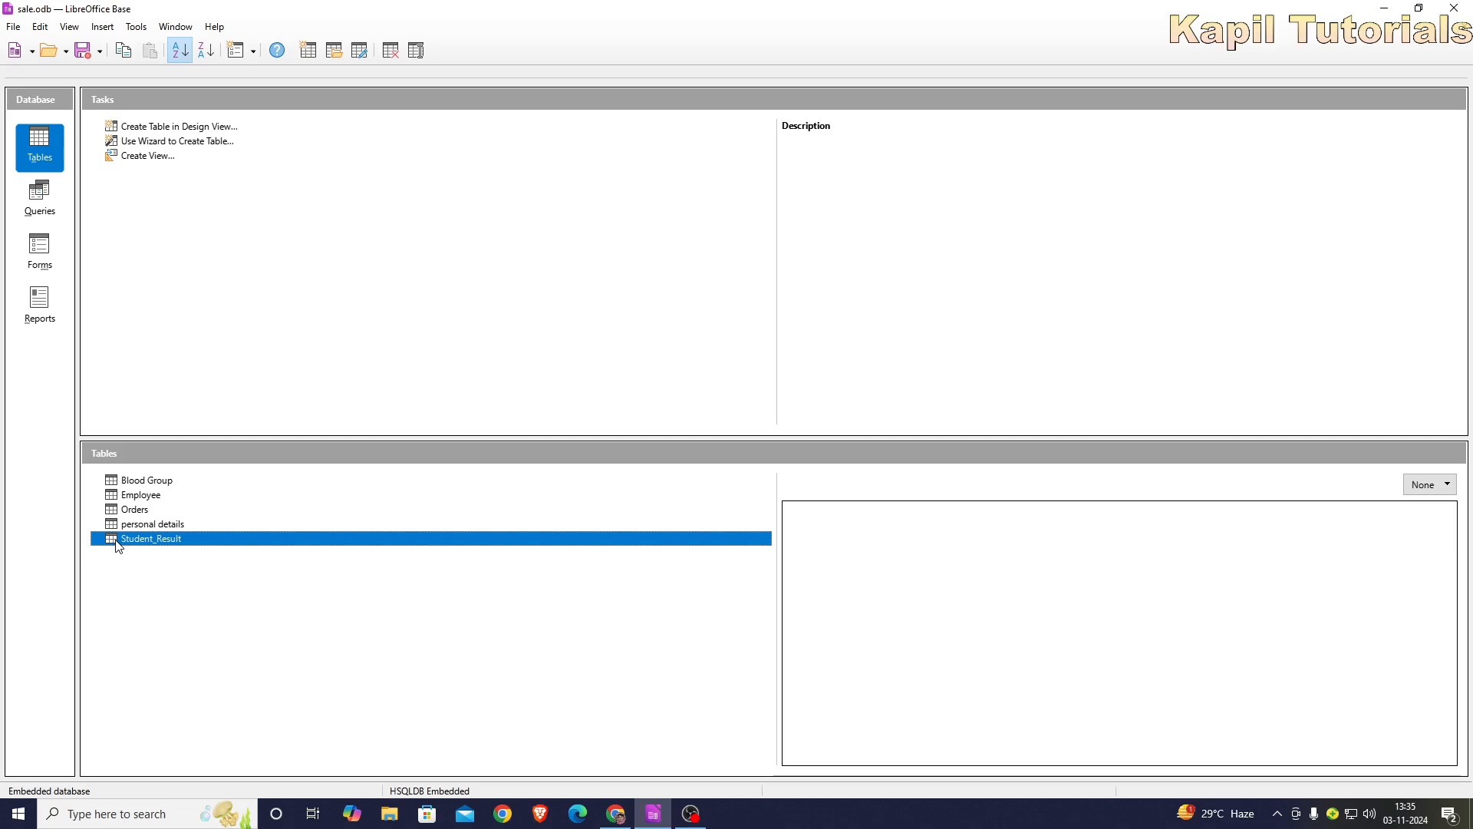
Open the Student_Result records, restore the window from full size, and move it aside to uncover the table list.
{"action": "double_click", "coordinate": [117, 541]}
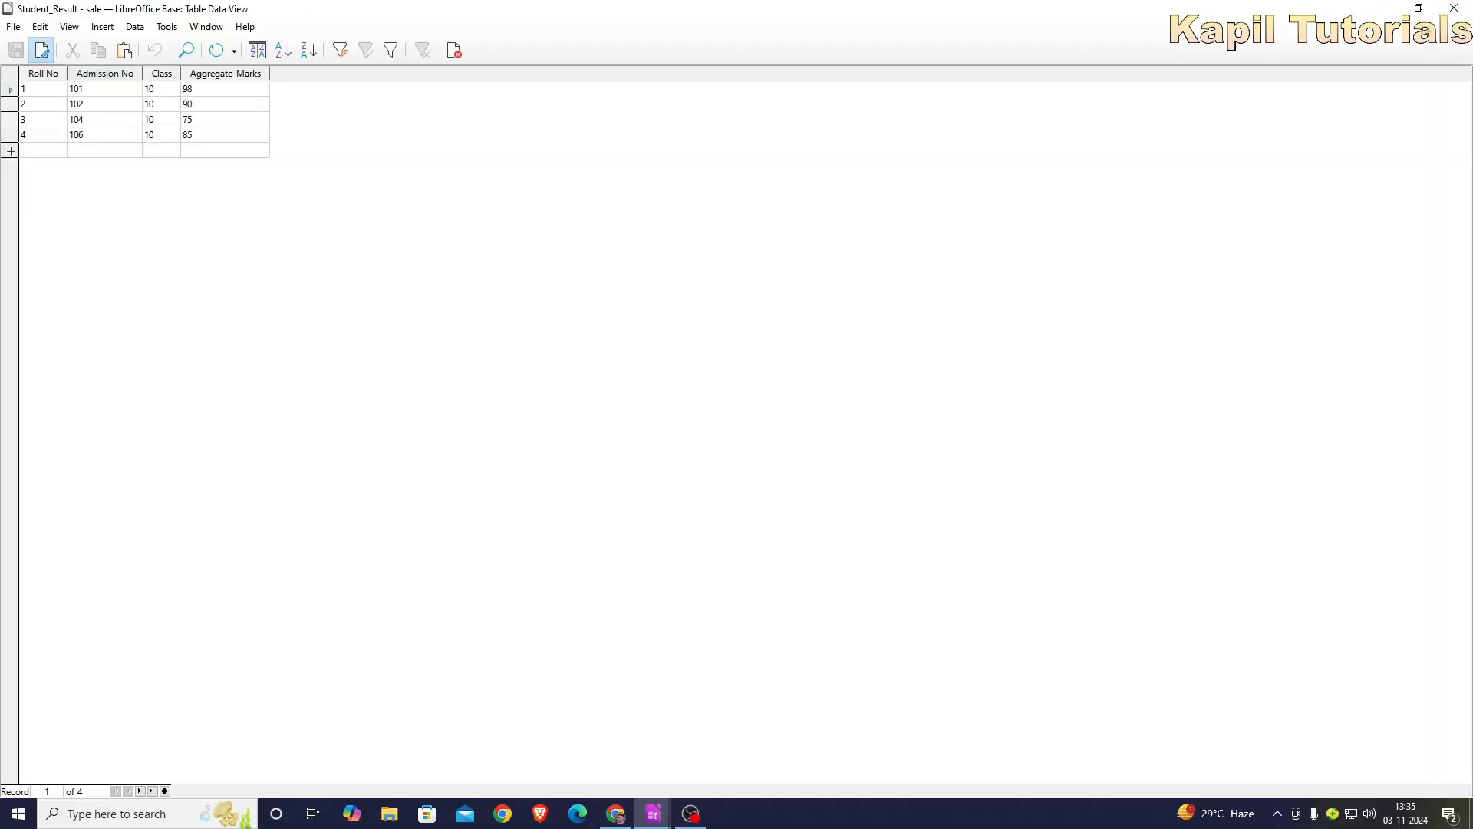
{"action": "left_click", "coordinate": [1419, 8]}
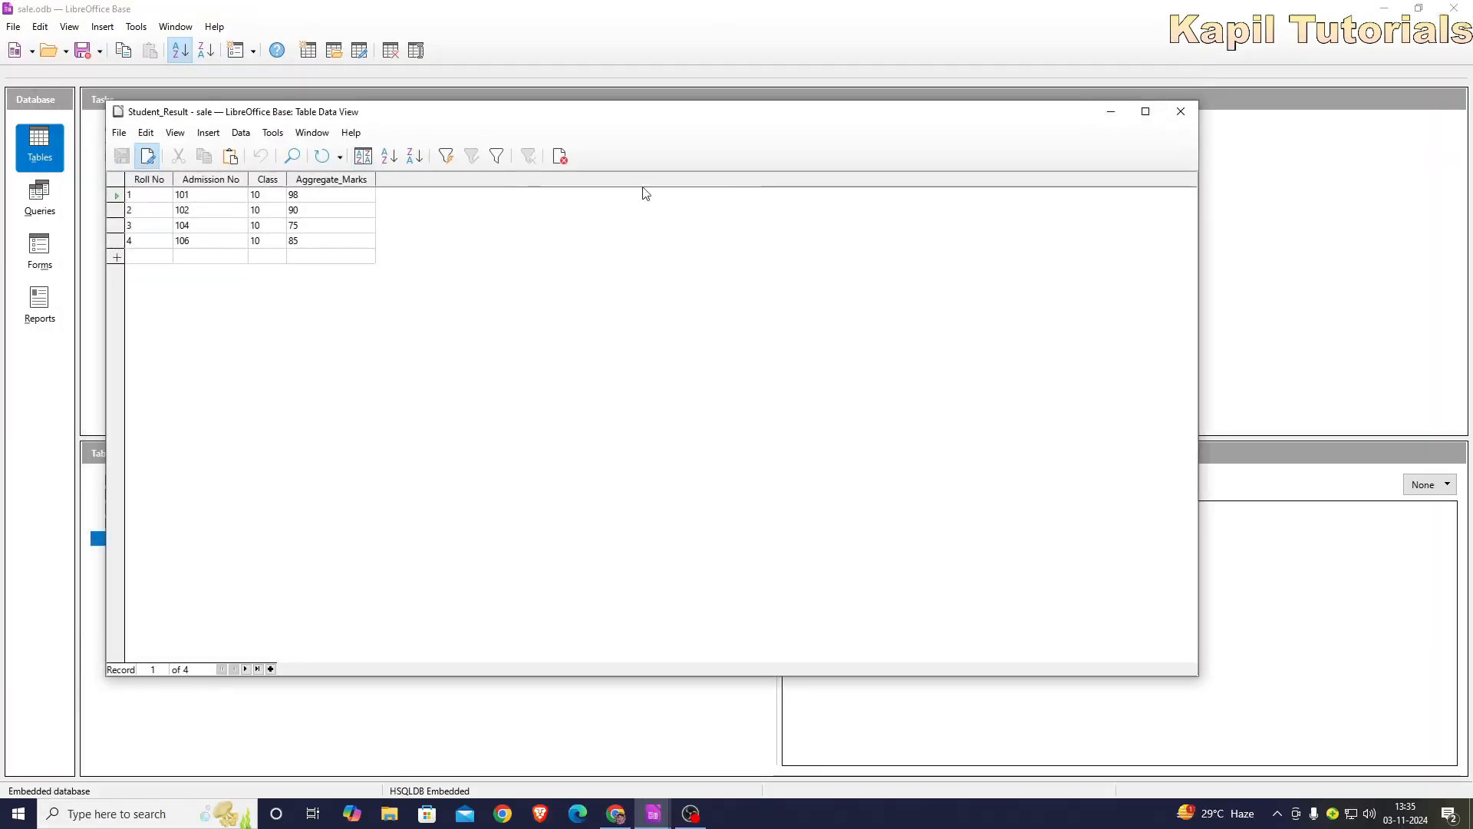
{"action": "left_click_drag", "start_coordinate": [433, 127], "coordinate": [849, 224]}
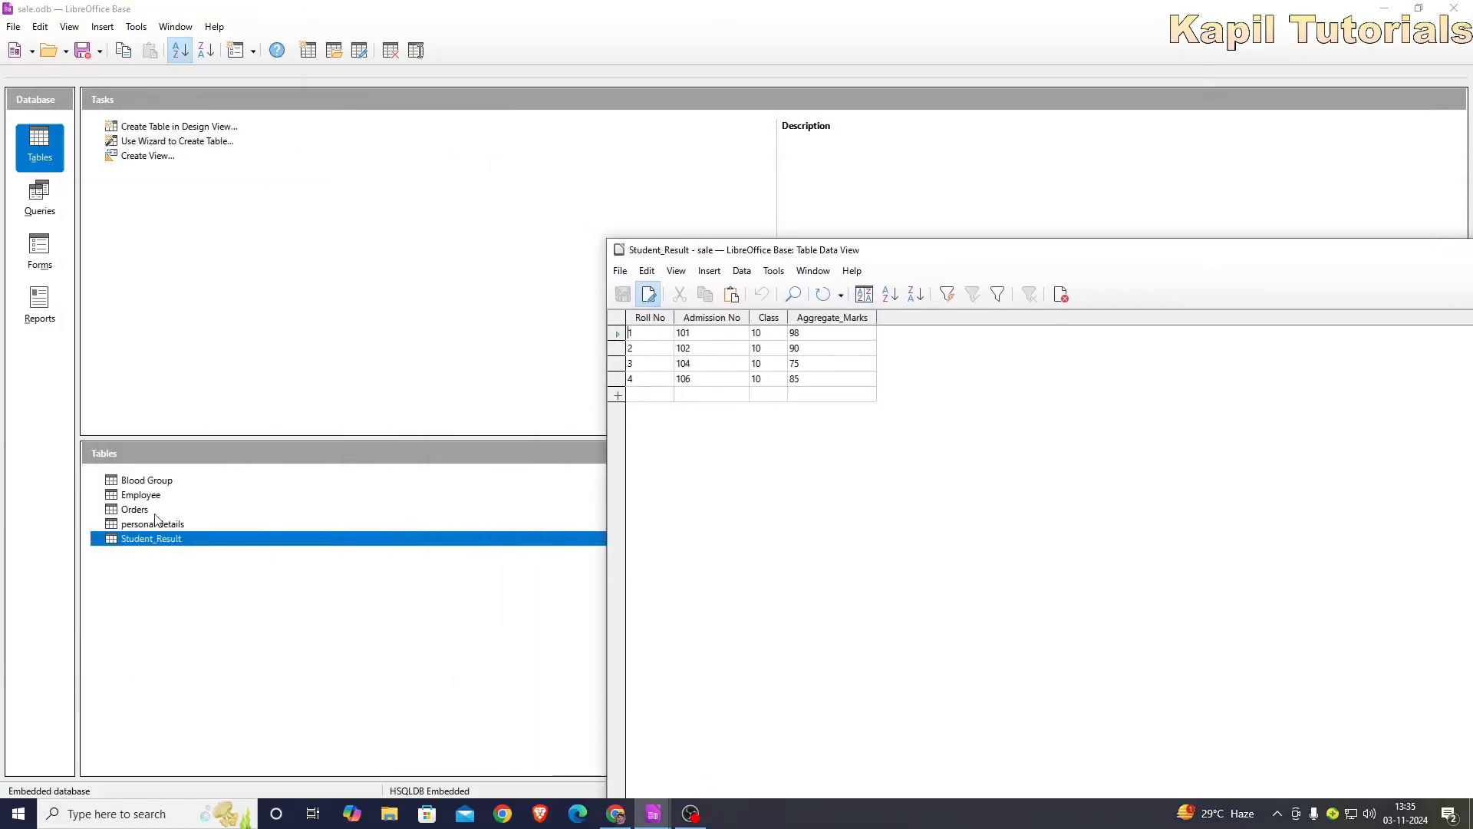
Open the personal details records and arrange that window beside the Student_Result records to compare both tables.
{"action": "double_click", "coordinate": [142, 525]}
{"action": "left_click", "coordinate": [1419, 9]}
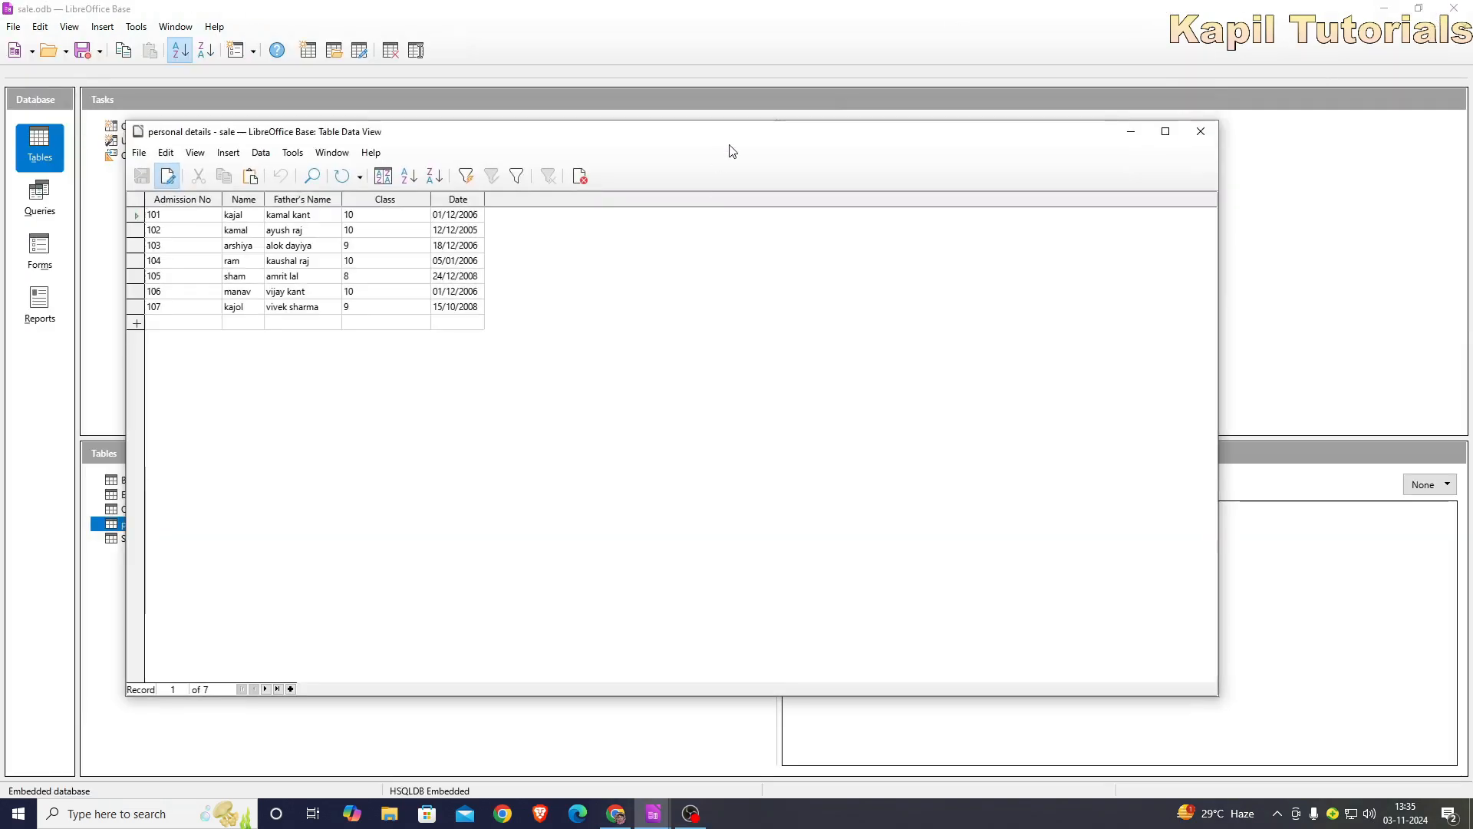
{"action": "left_click_drag", "start_coordinate": [728, 136], "coordinate": [590, 48]}
{"action": "mouse_move", "coordinate": [655, 815]}
{"action": "left_click", "coordinate": [654, 748]}
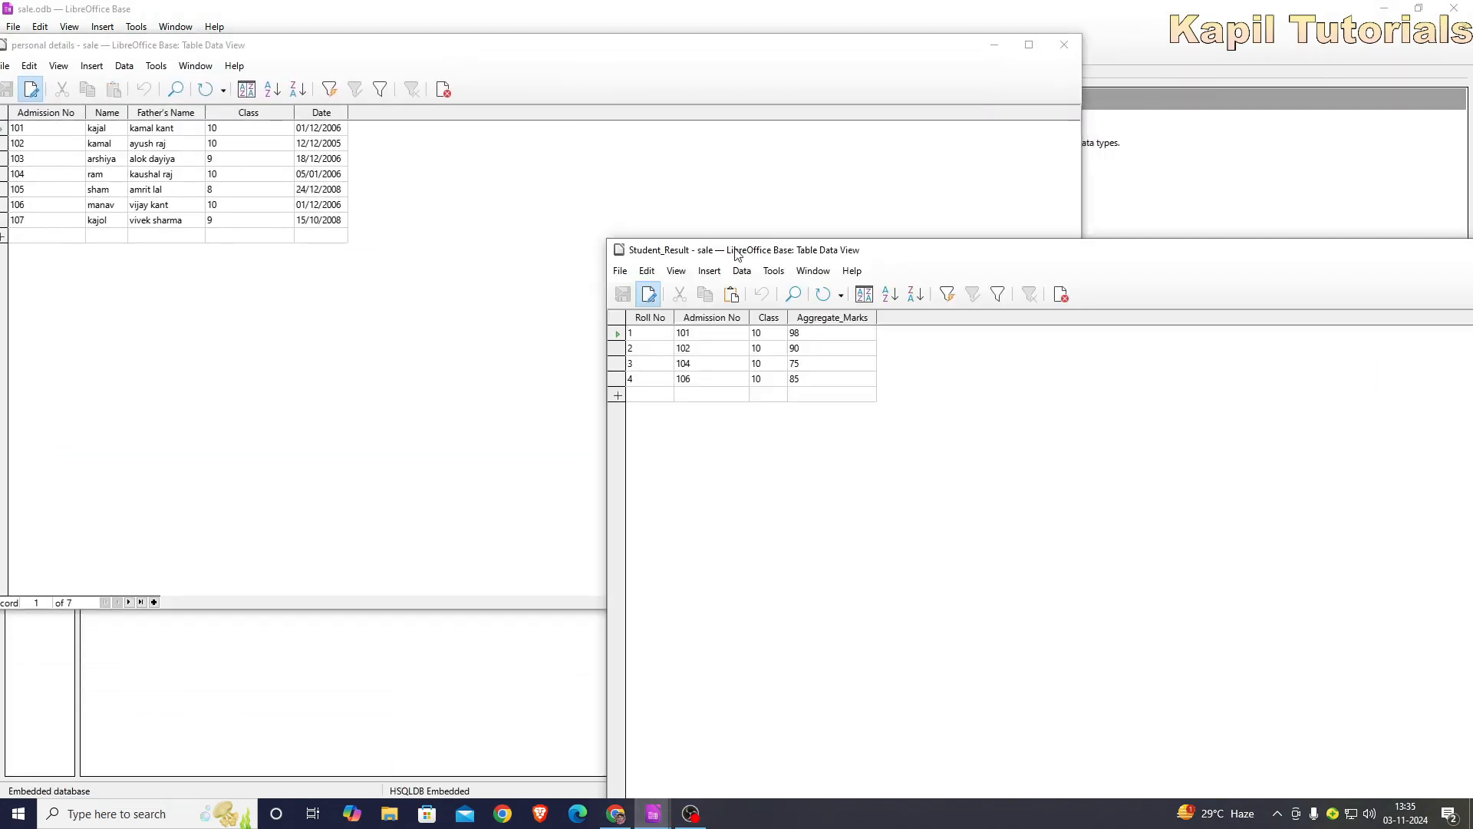
{"action": "left_click_drag", "start_coordinate": [736, 248], "coordinate": [519, 124]}
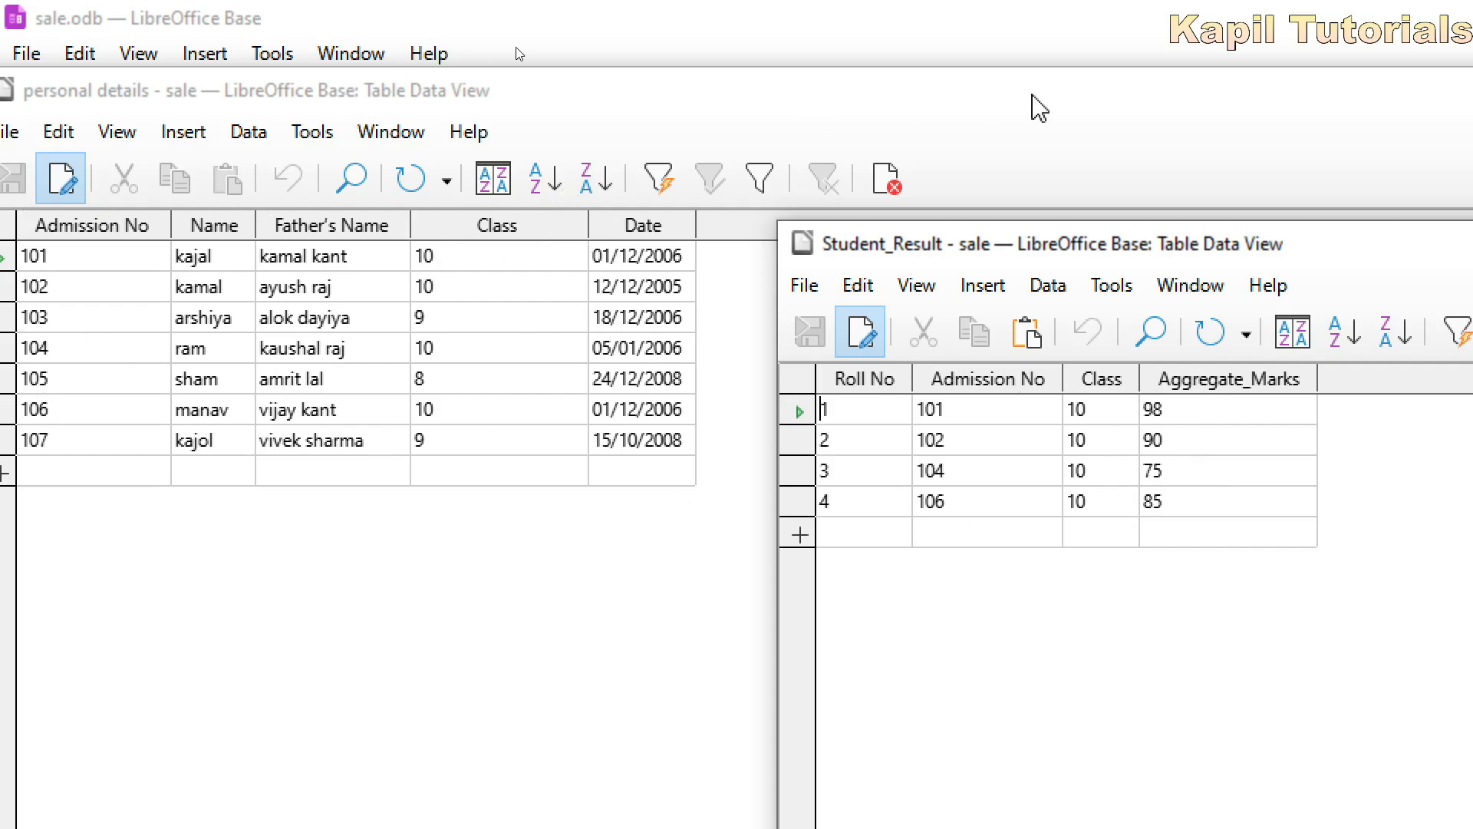
Close the personal details records, review the Student_Result records in a maximized window, and close them.
{"action": "left_click", "coordinate": [1050, 98]}
{"action": "left_click_drag", "start_coordinate": [1250, 105], "coordinate": [871, 132]}
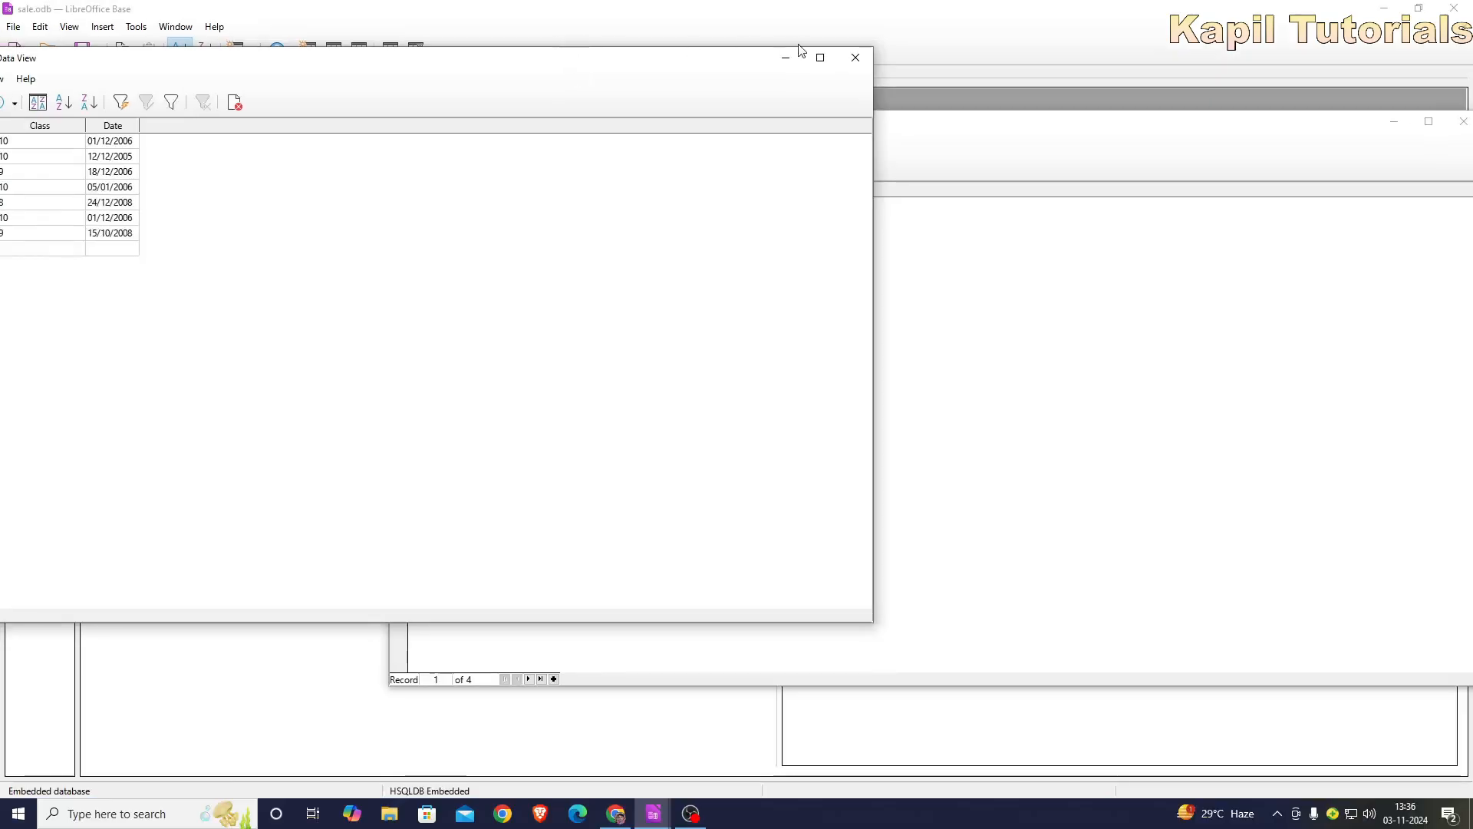
{"action": "left_click", "coordinate": [853, 57]}
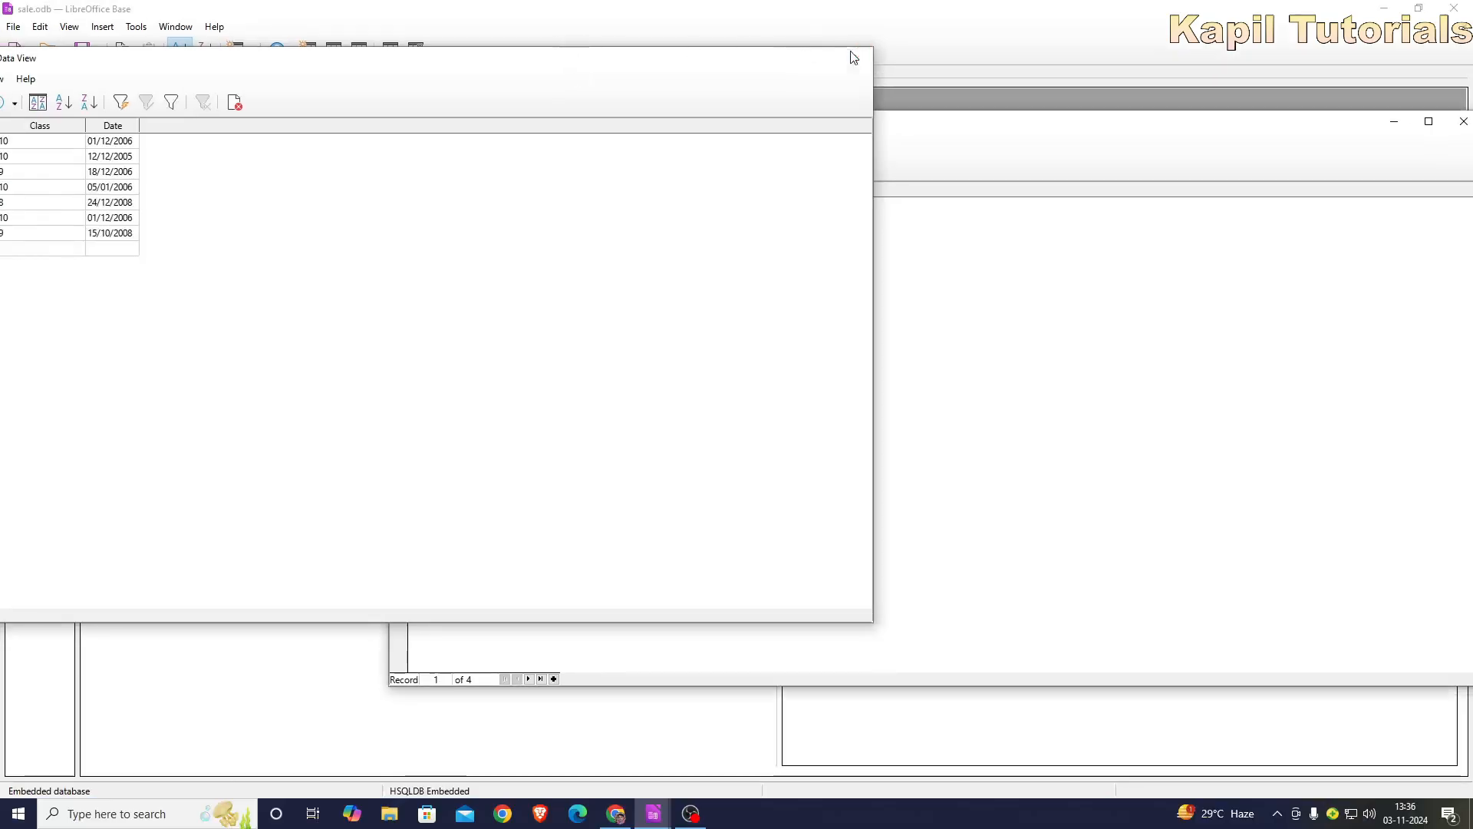
{"action": "double_click", "coordinate": [507, 121]}
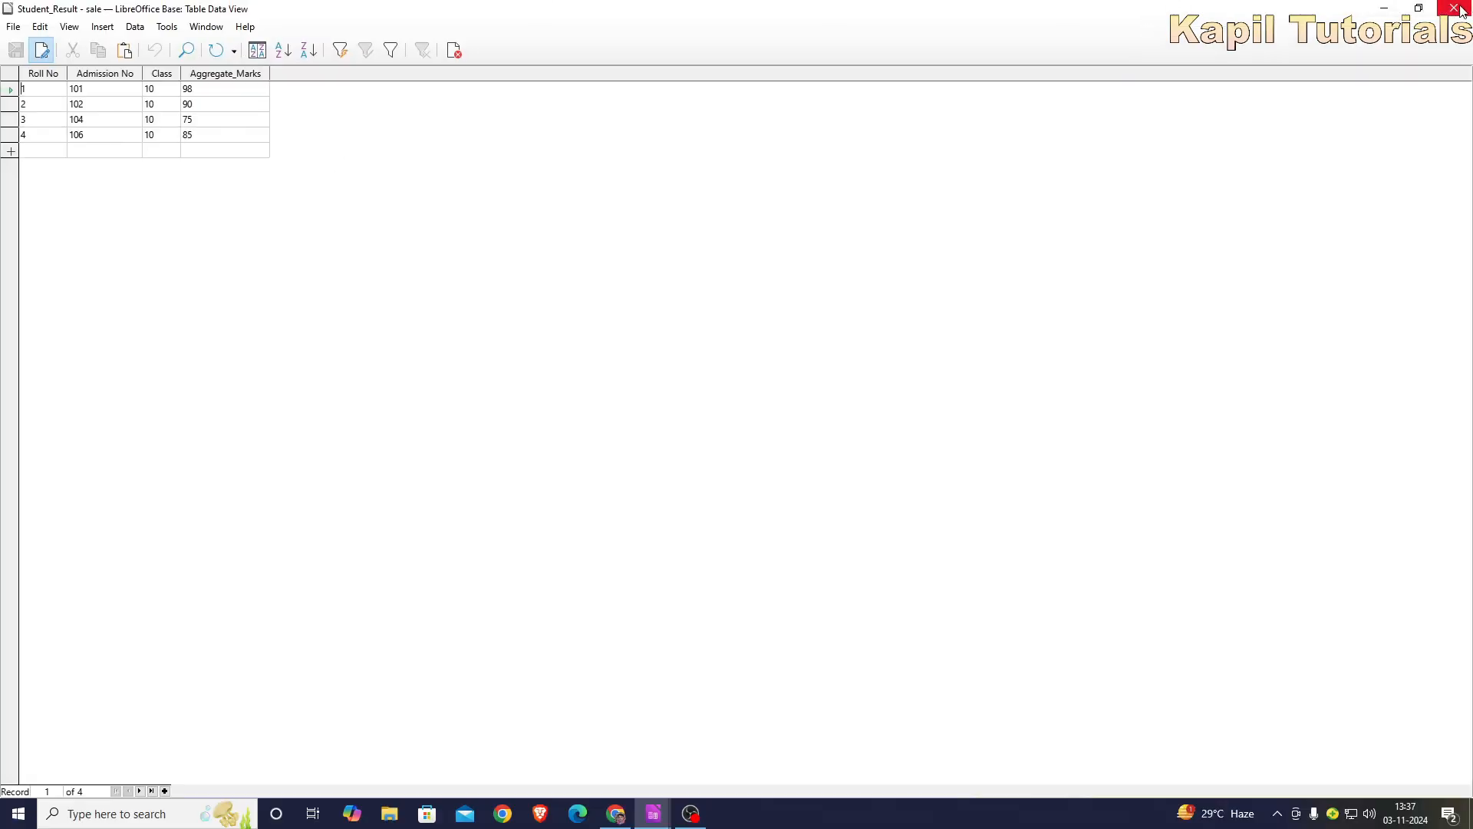
{"action": "left_click", "coordinate": [1456, 9]}
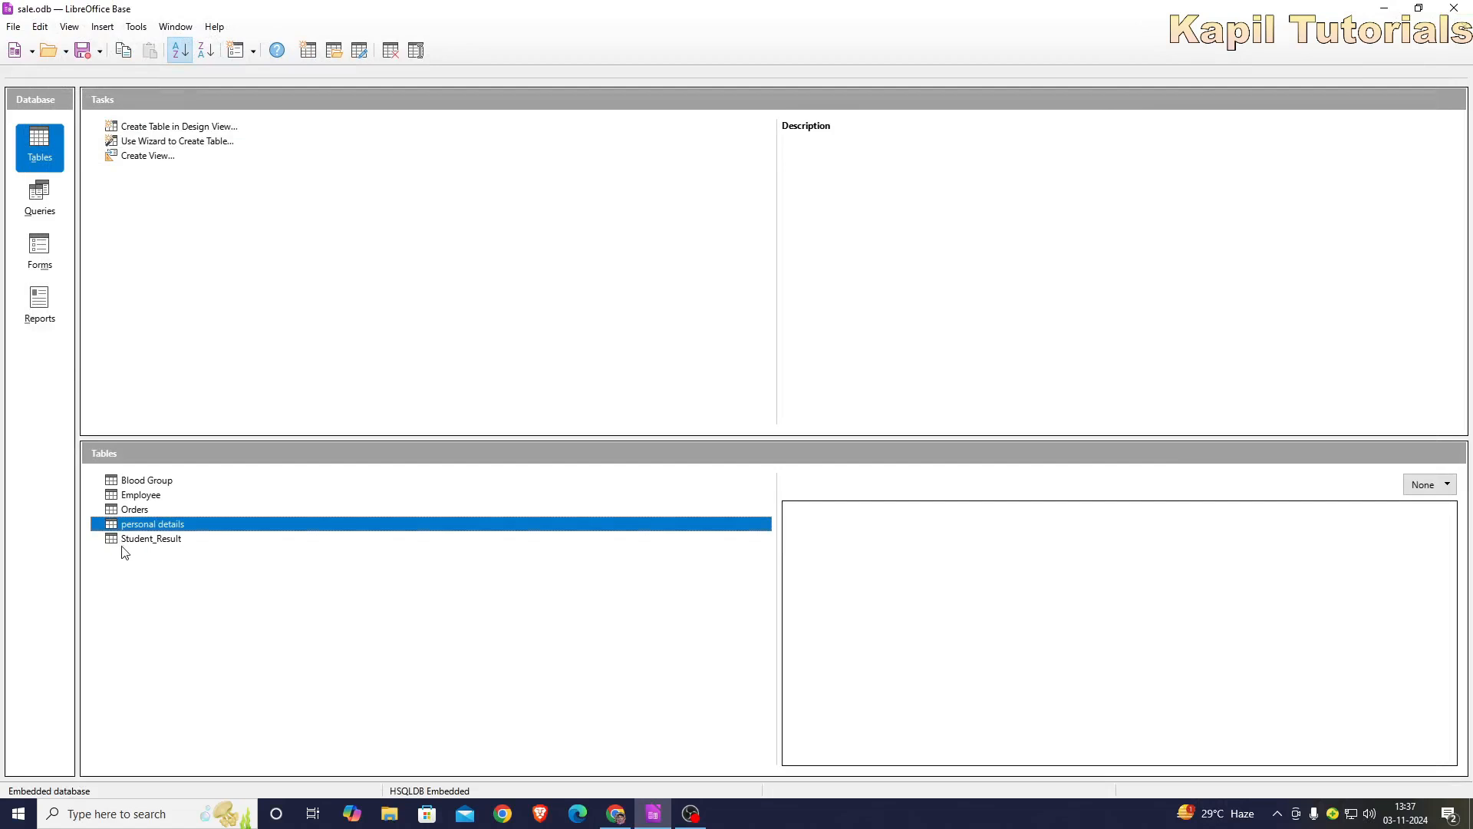
Examine the Blood Group table's design and its records, closing each window after viewing.
{"action": "left_click", "coordinate": [123, 484]}
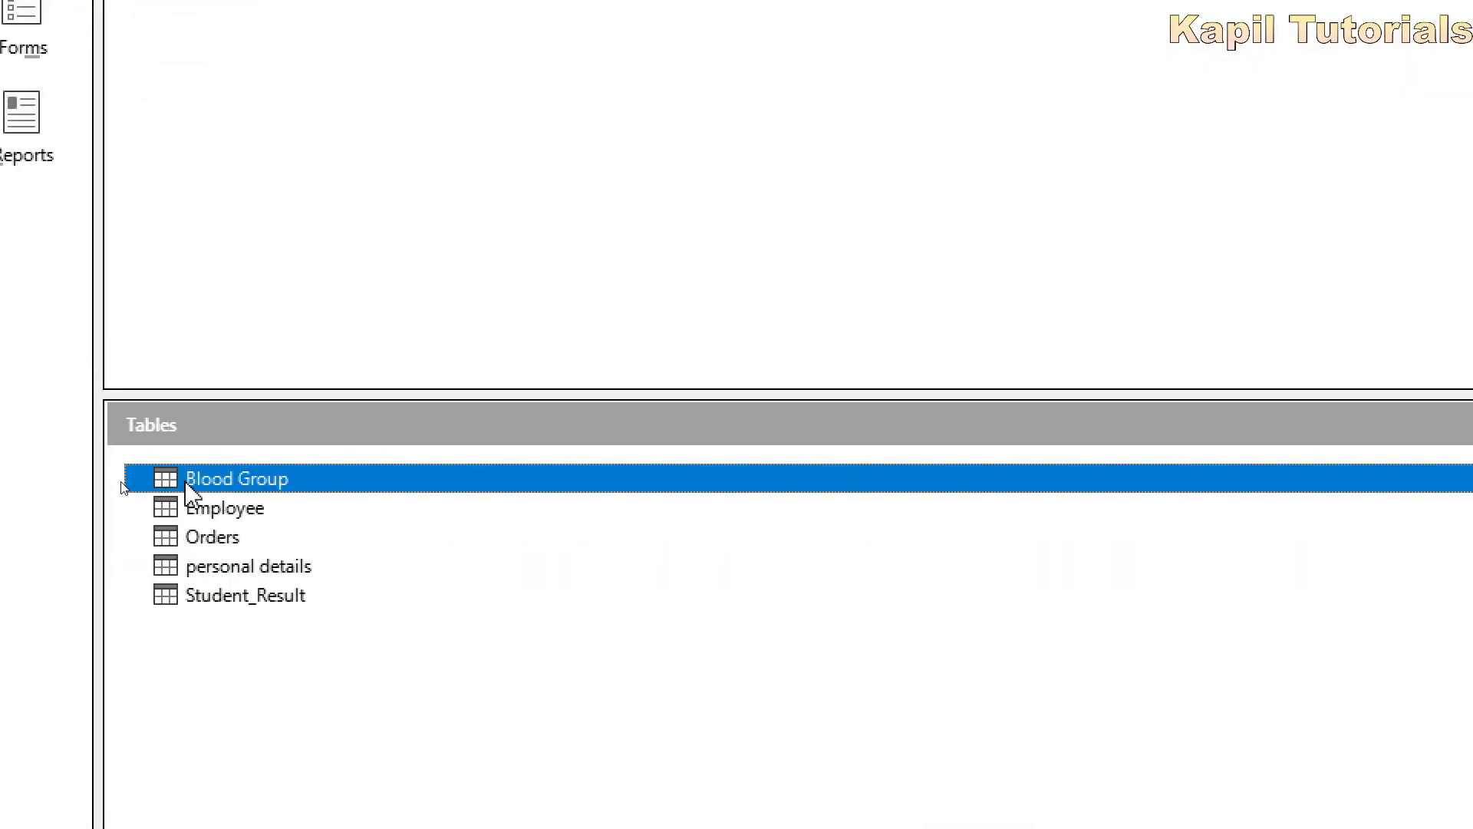
{"action": "right_click", "coordinate": [123, 484]}
{"action": "left_click", "coordinate": [269, 798]}
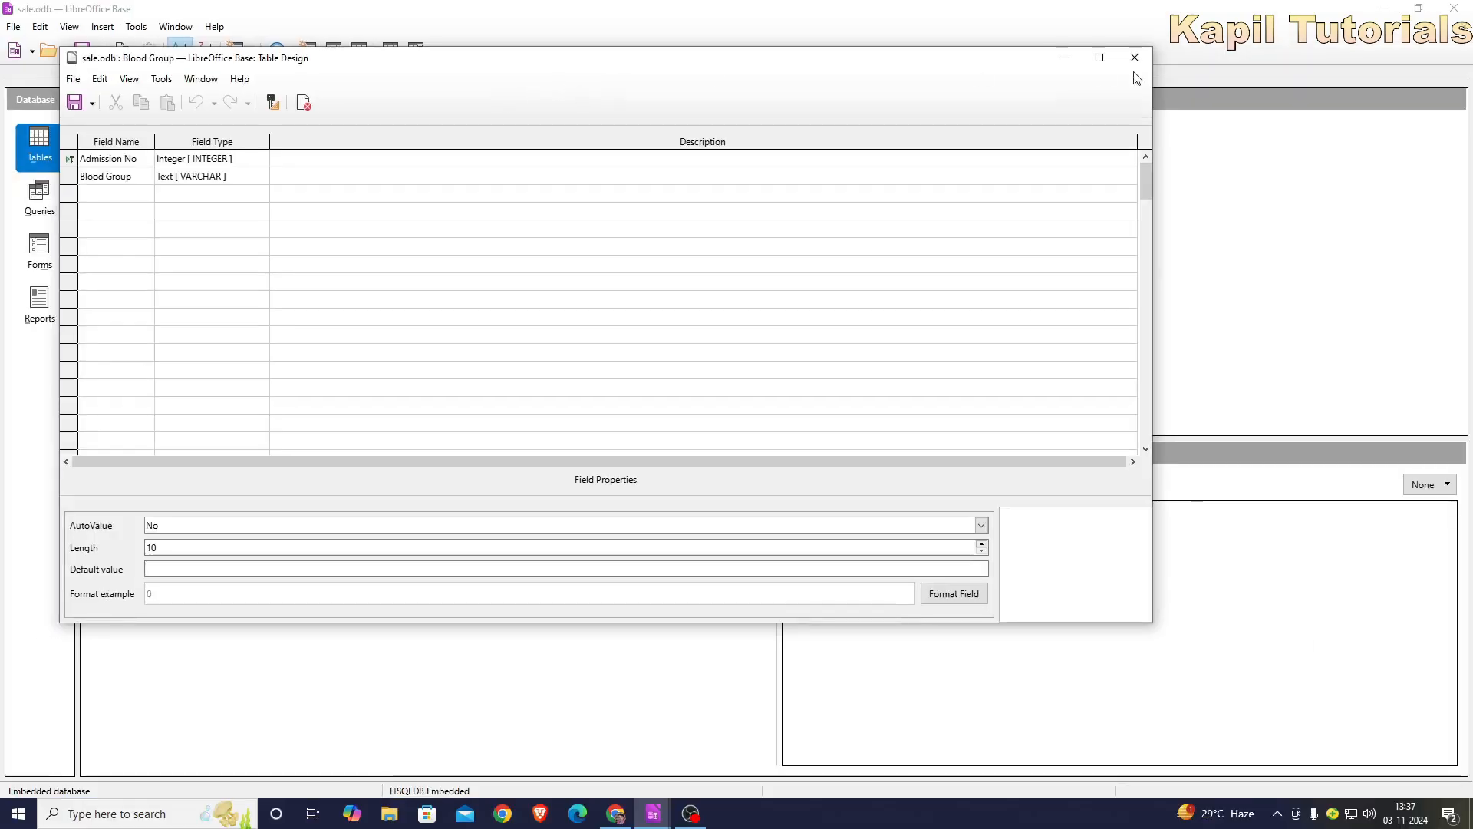
{"action": "left_click", "coordinate": [1134, 58]}
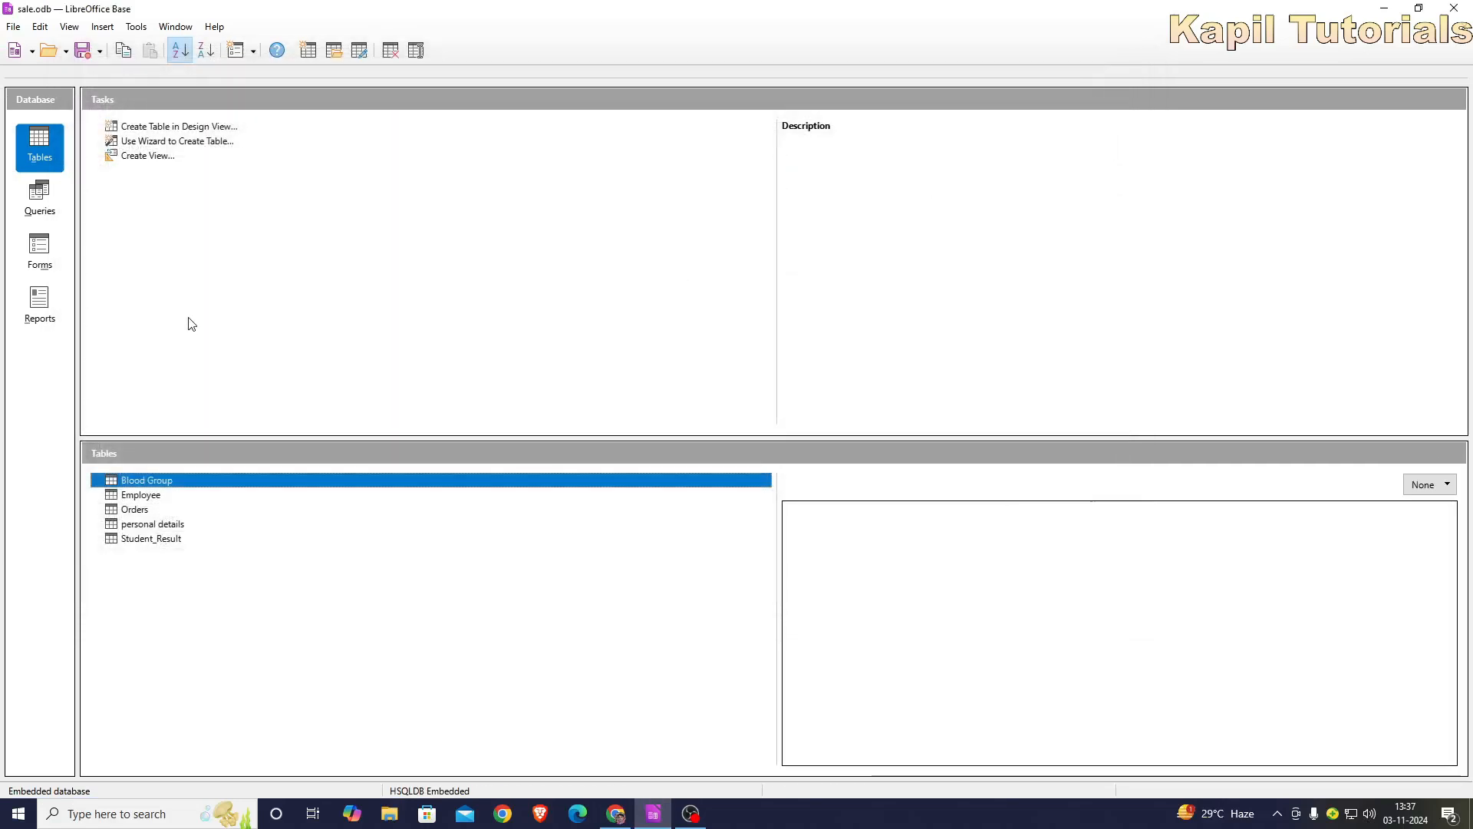
{"action": "double_click", "coordinate": [115, 485]}
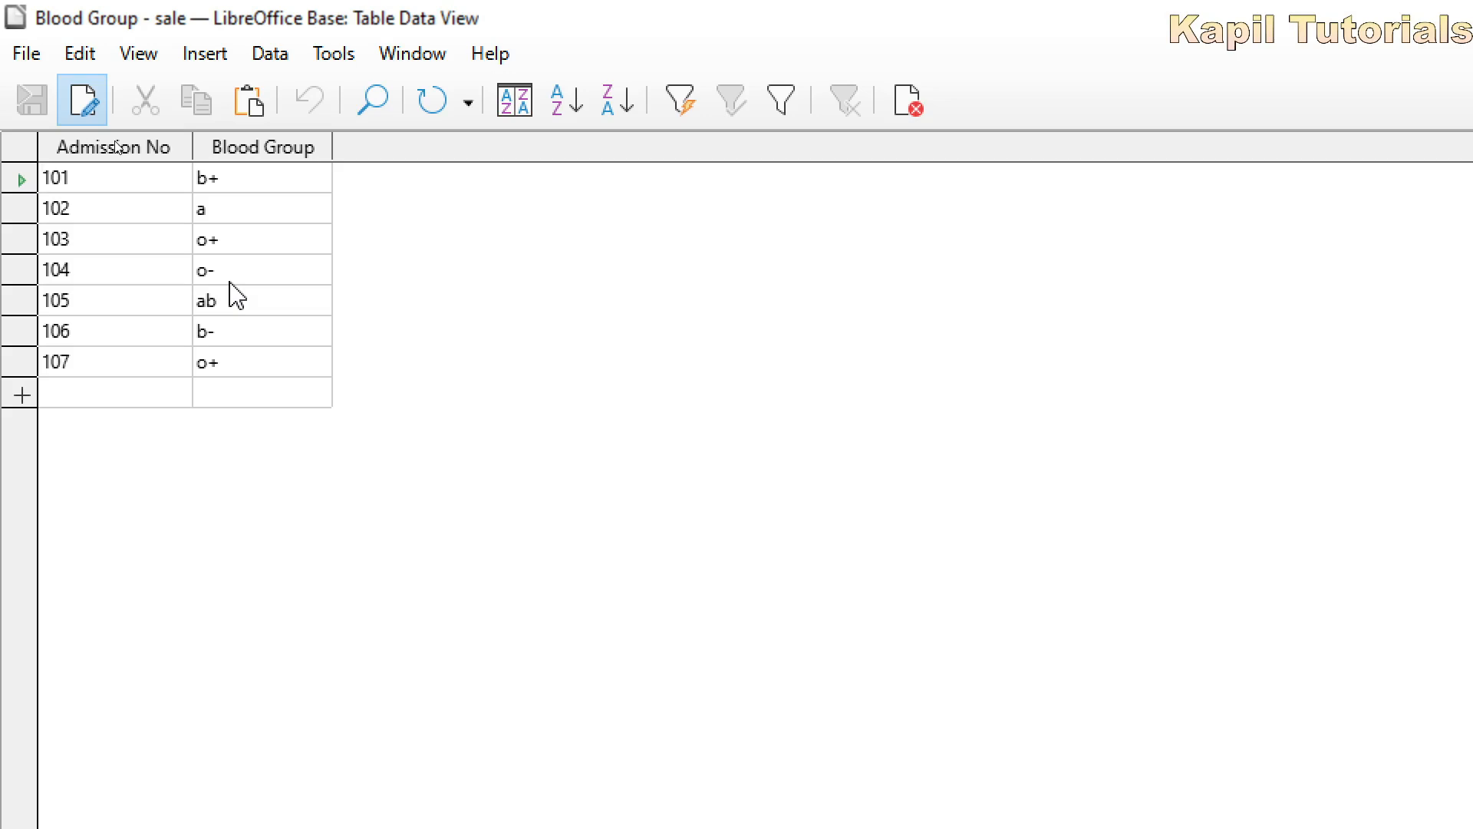
{"action": "left_click", "coordinate": [1454, 7]}
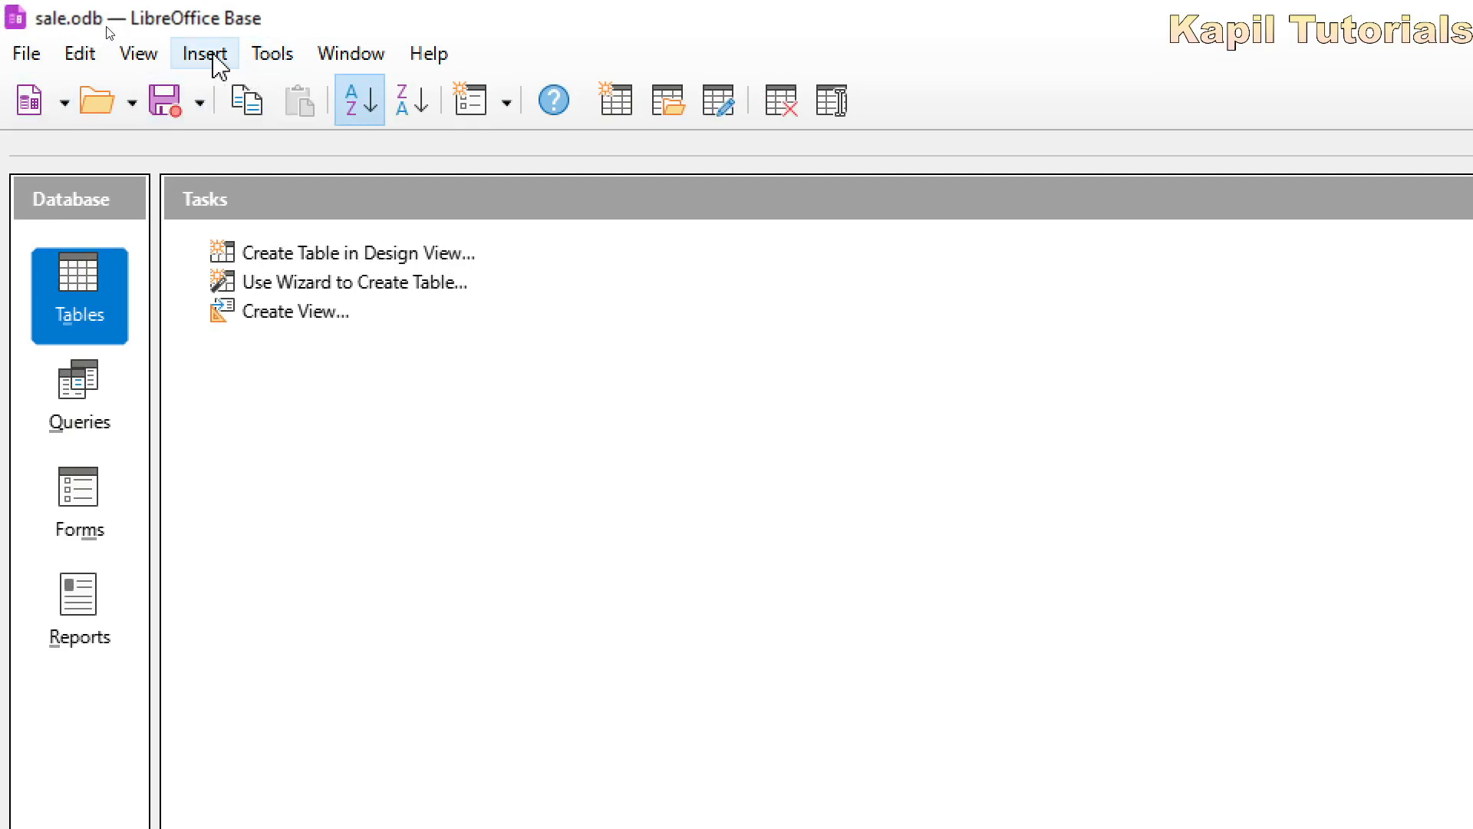
Open the database's relationship design and bring the list of tables to add into clear view.
{"action": "left_click", "coordinate": [285, 56]}
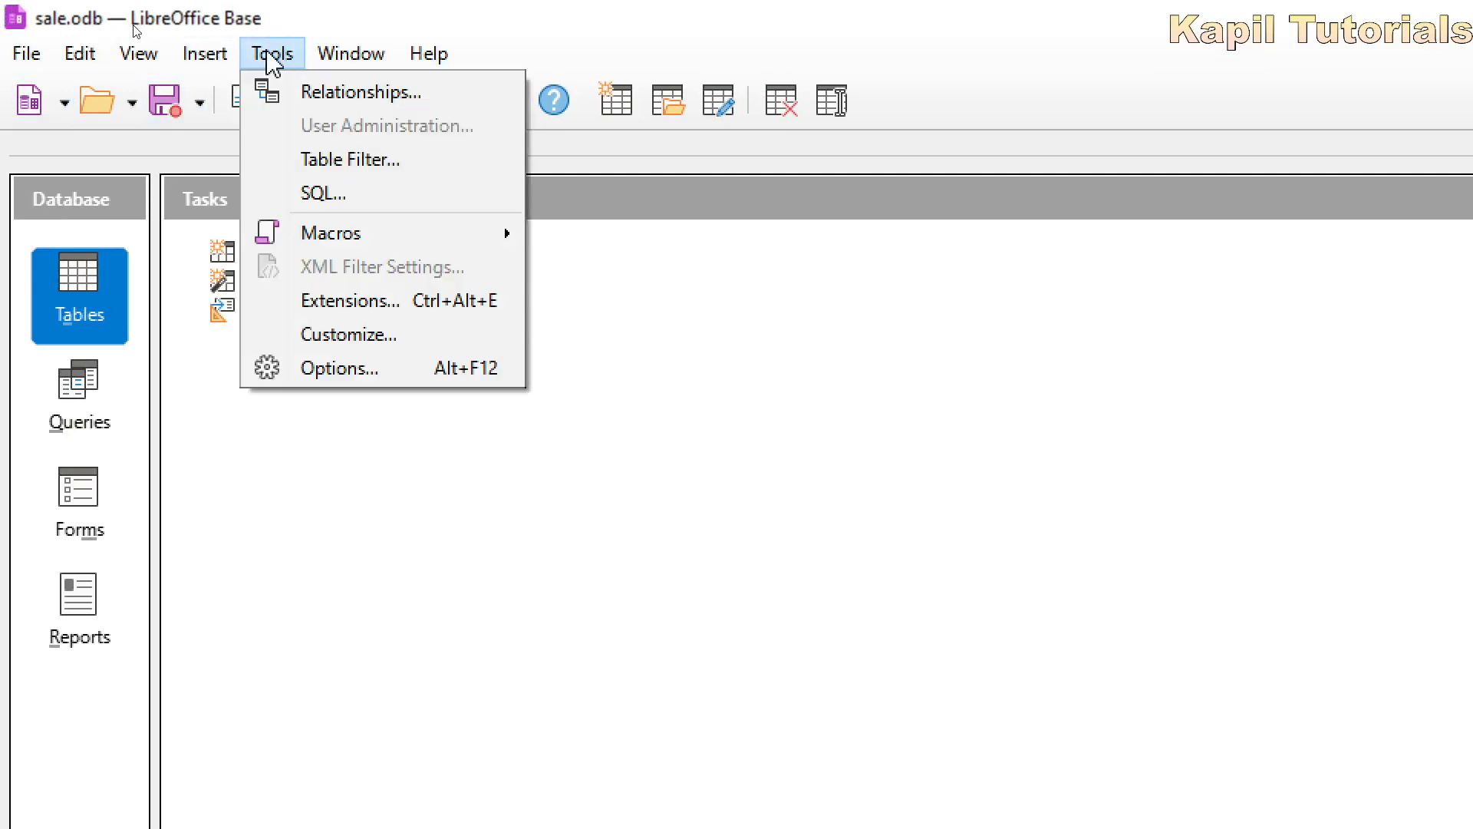
{"action": "left_click", "coordinate": [335, 101]}
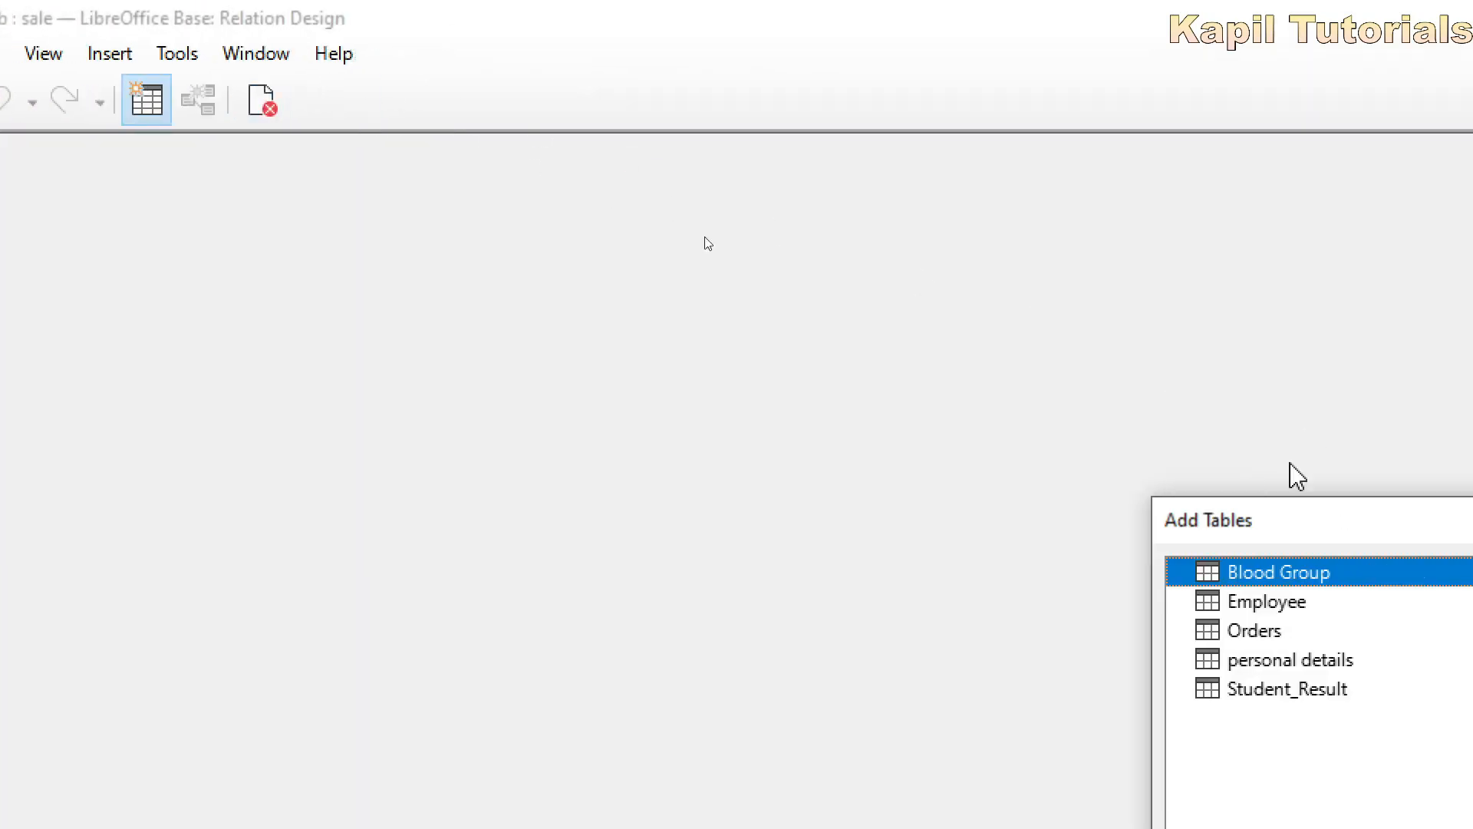
{"action": "left_click_drag", "start_coordinate": [1250, 521], "coordinate": [486, 192]}
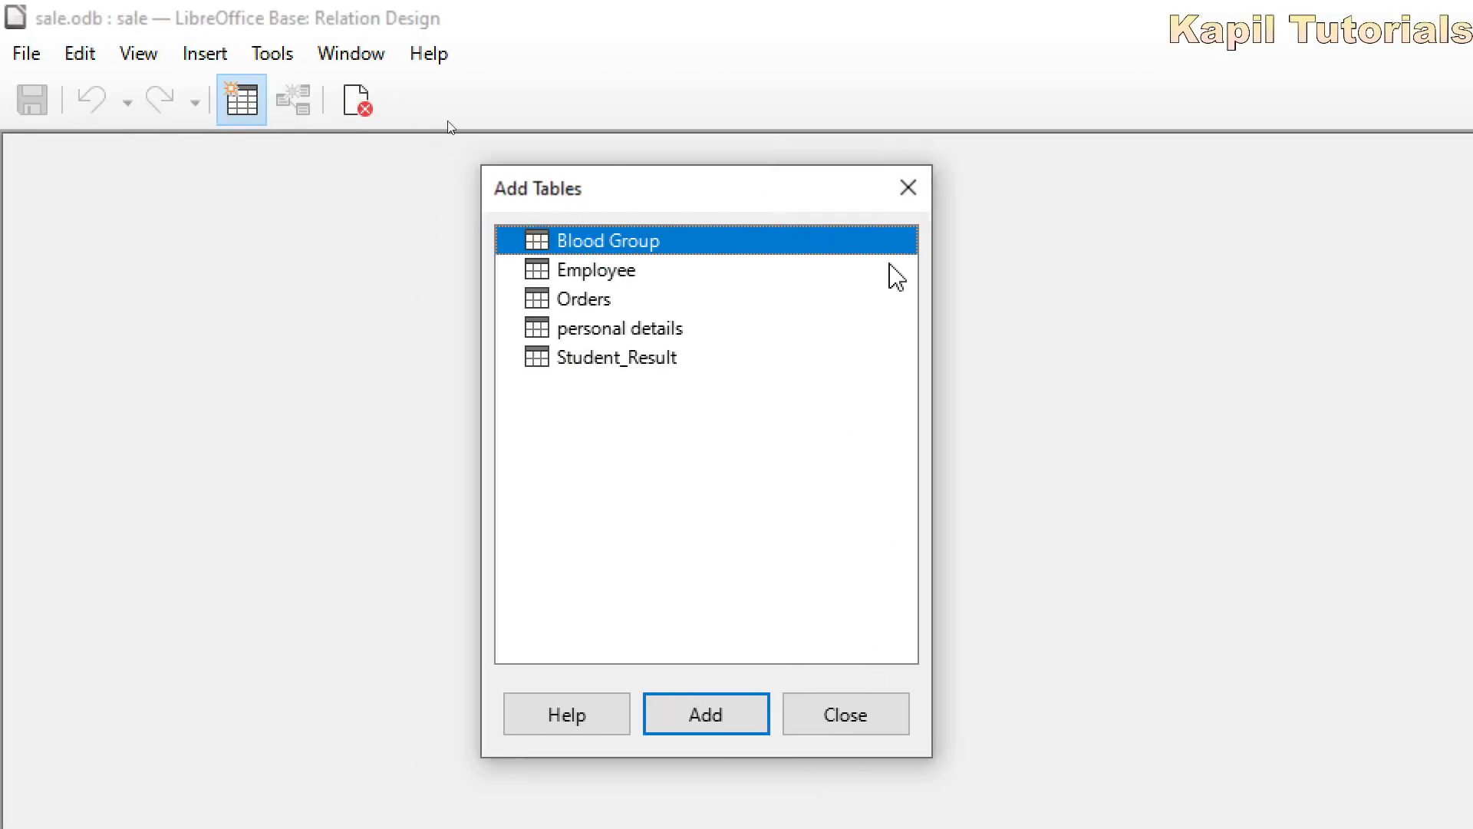
{"action": "left_click", "coordinate": [913, 192]}
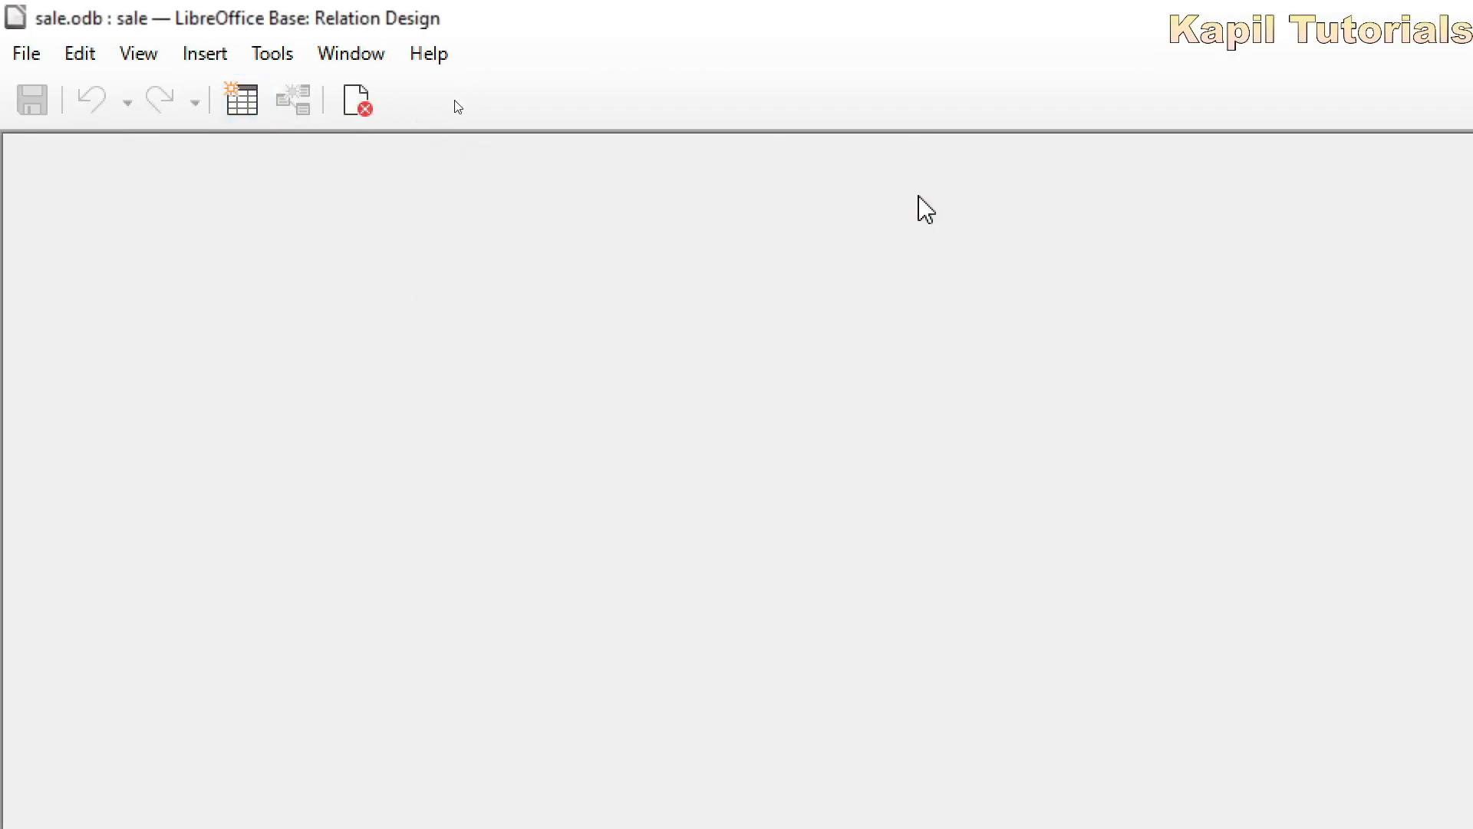
{"action": "left_click", "coordinate": [238, 115]}
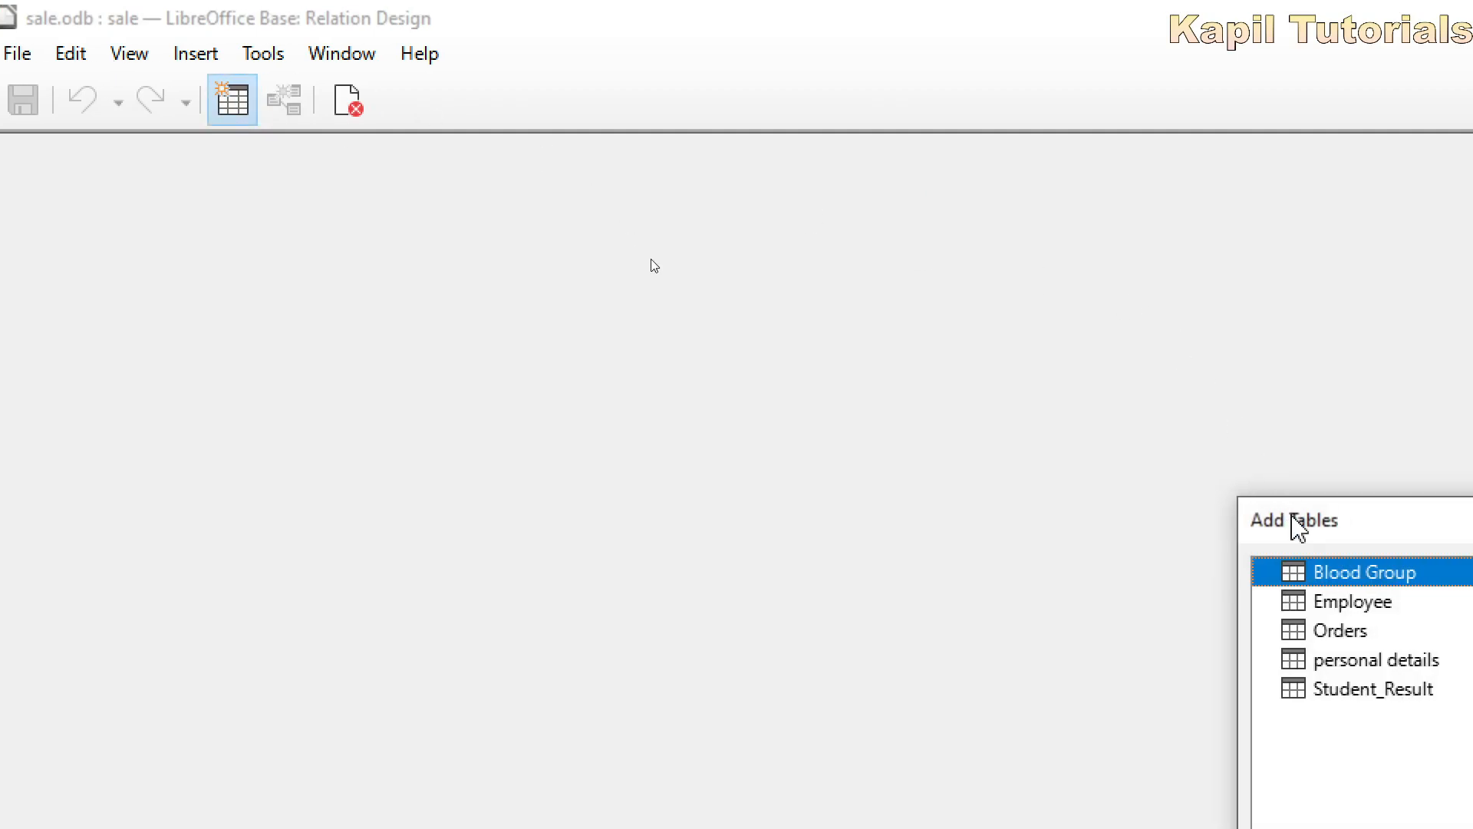
{"action": "left_click_drag", "start_coordinate": [1306, 528], "coordinate": [735, 145]}
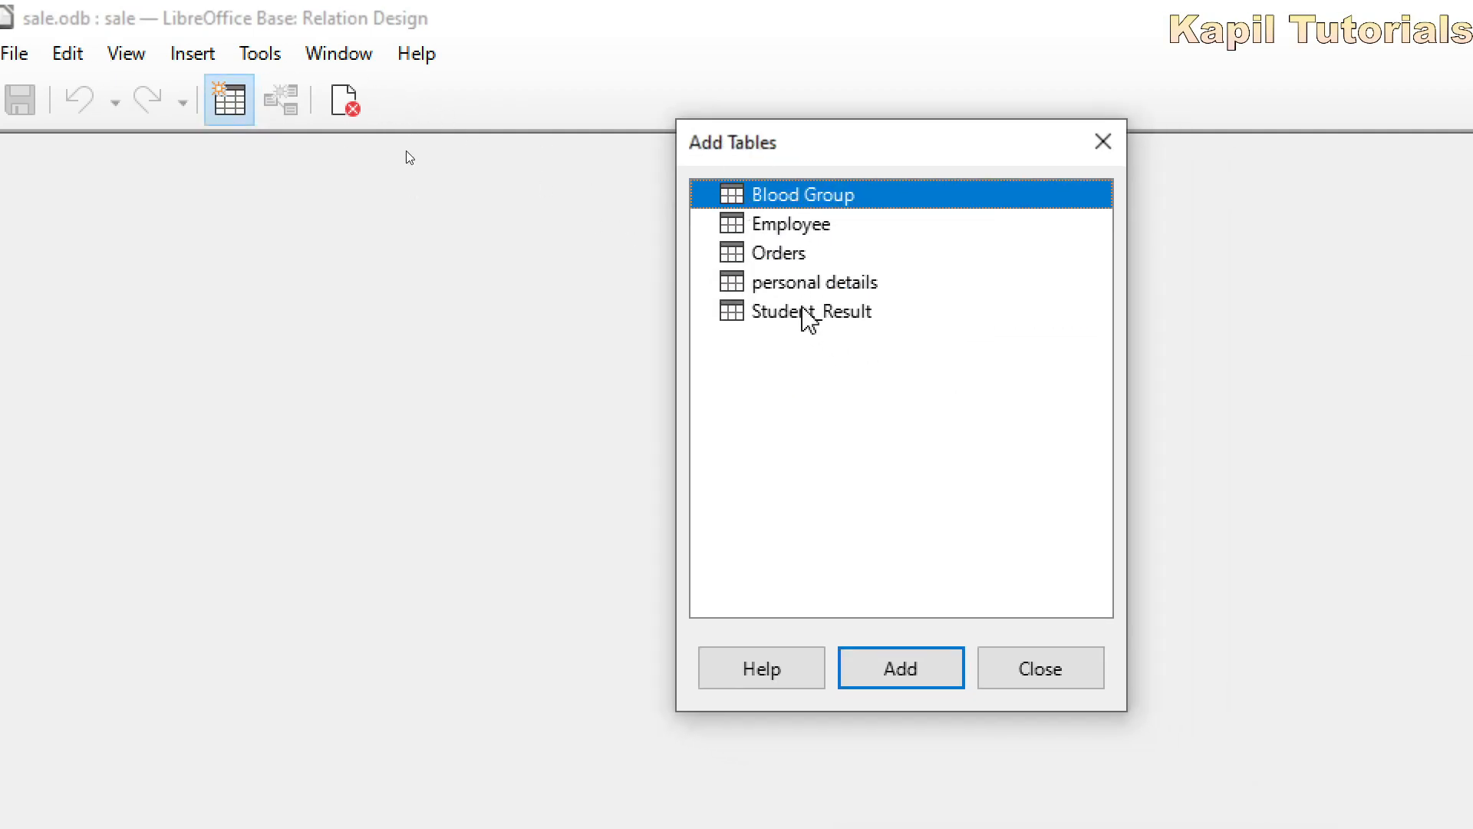
Add the personal details and Blood Group tables to the relation design, spacing them apart.
{"action": "left_click", "coordinate": [778, 284]}
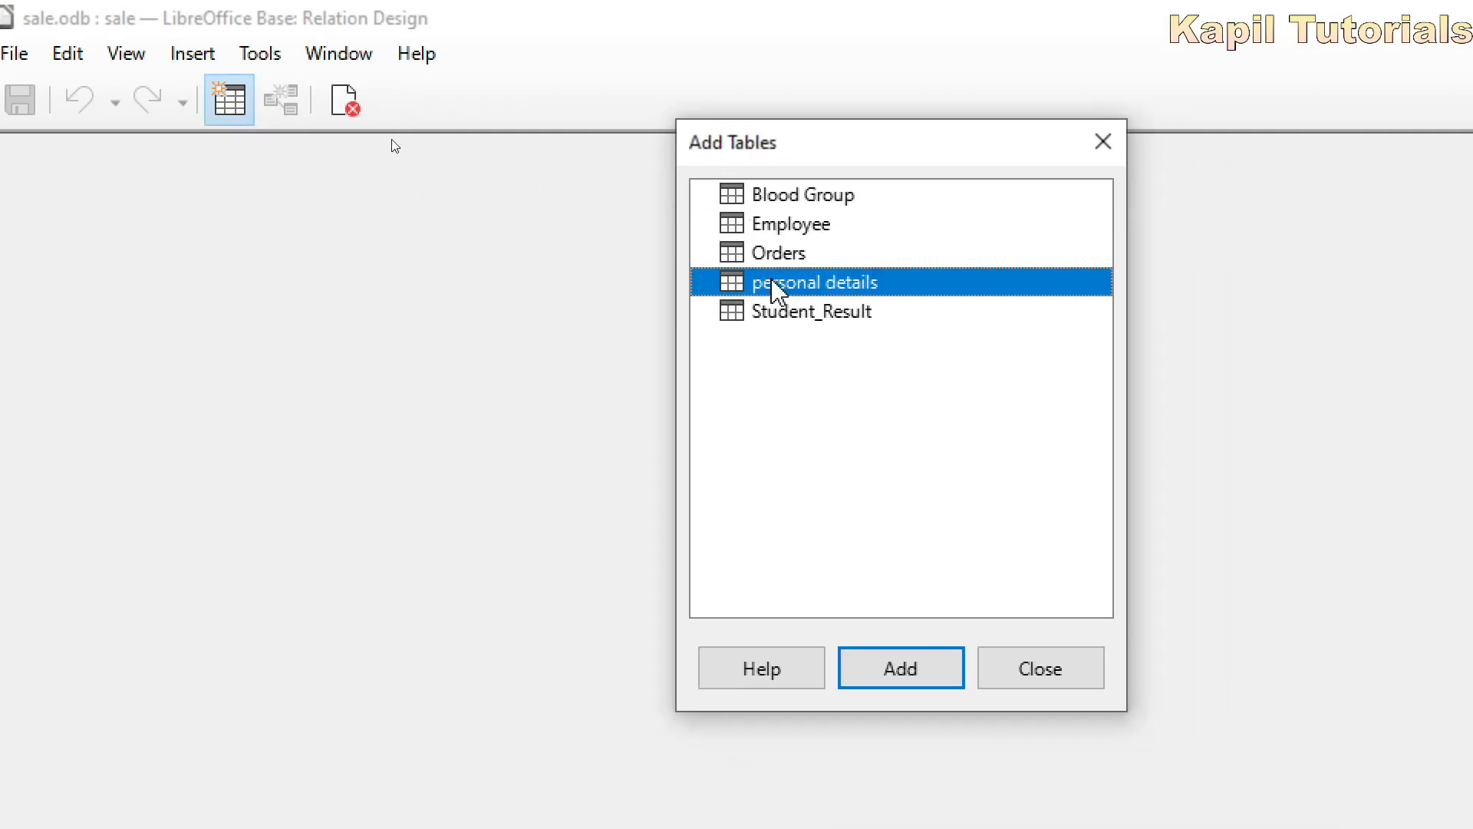
{"action": "left_click", "coordinate": [909, 680]}
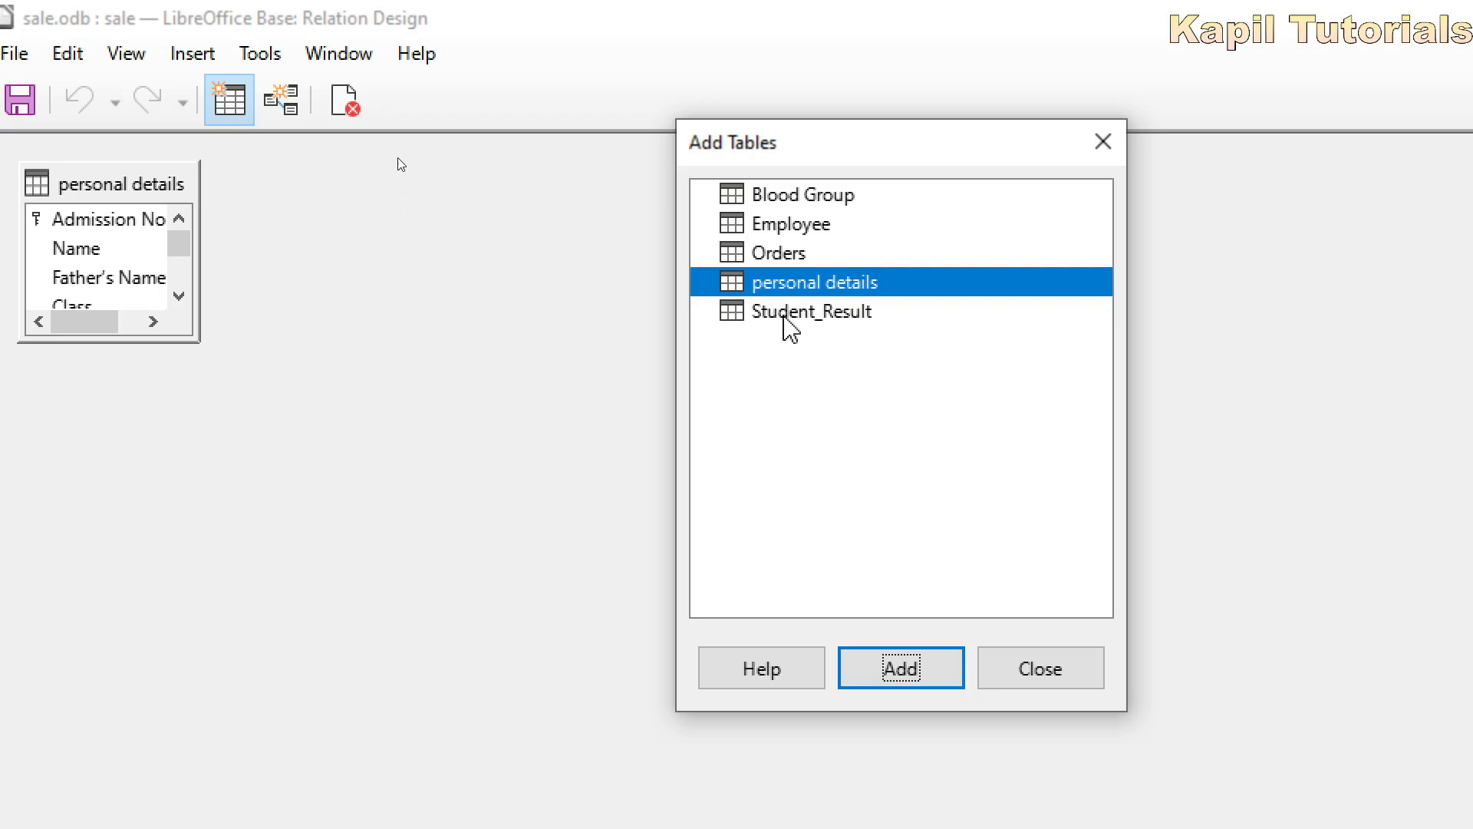
{"action": "left_click", "coordinate": [770, 201]}
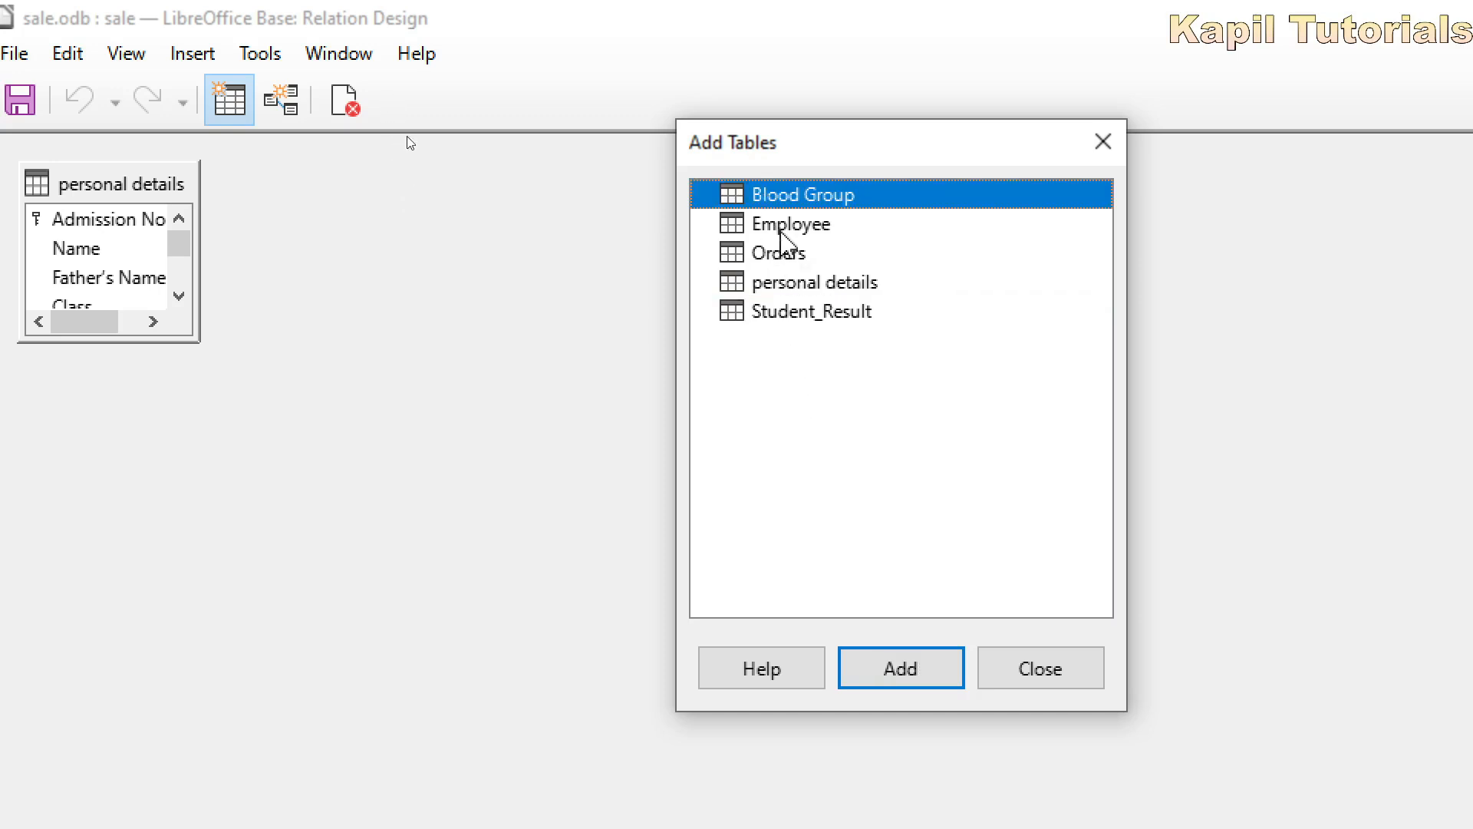
{"action": "left_click", "coordinate": [892, 673]}
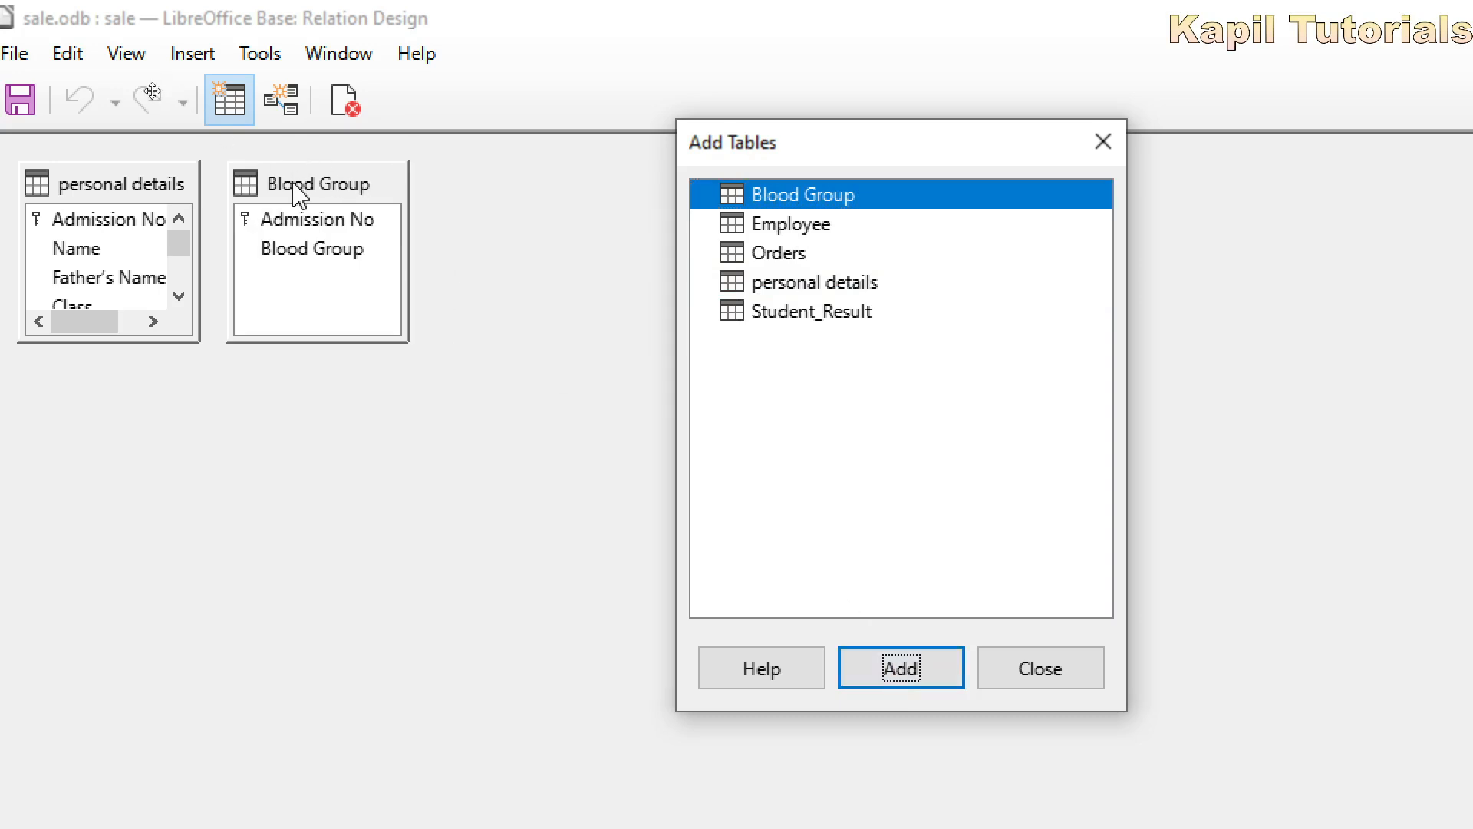
{"action": "left_click_drag", "start_coordinate": [296, 184], "coordinate": [497, 182]}
Add the Student_Result table, place it below Blood Group, and finish adding tables.
{"action": "left_click", "coordinate": [779, 313]}
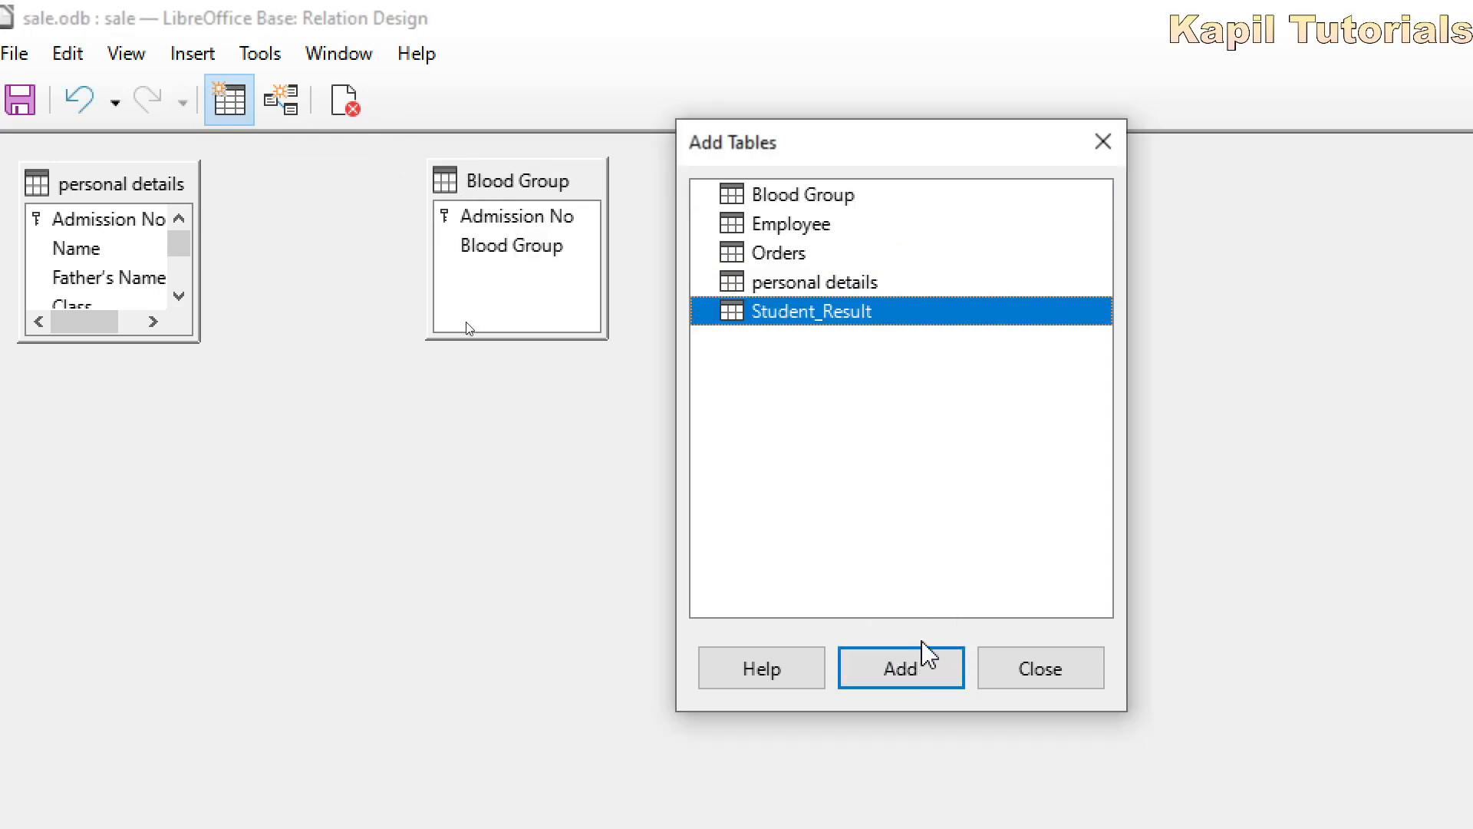
{"action": "left_click", "coordinate": [904, 671]}
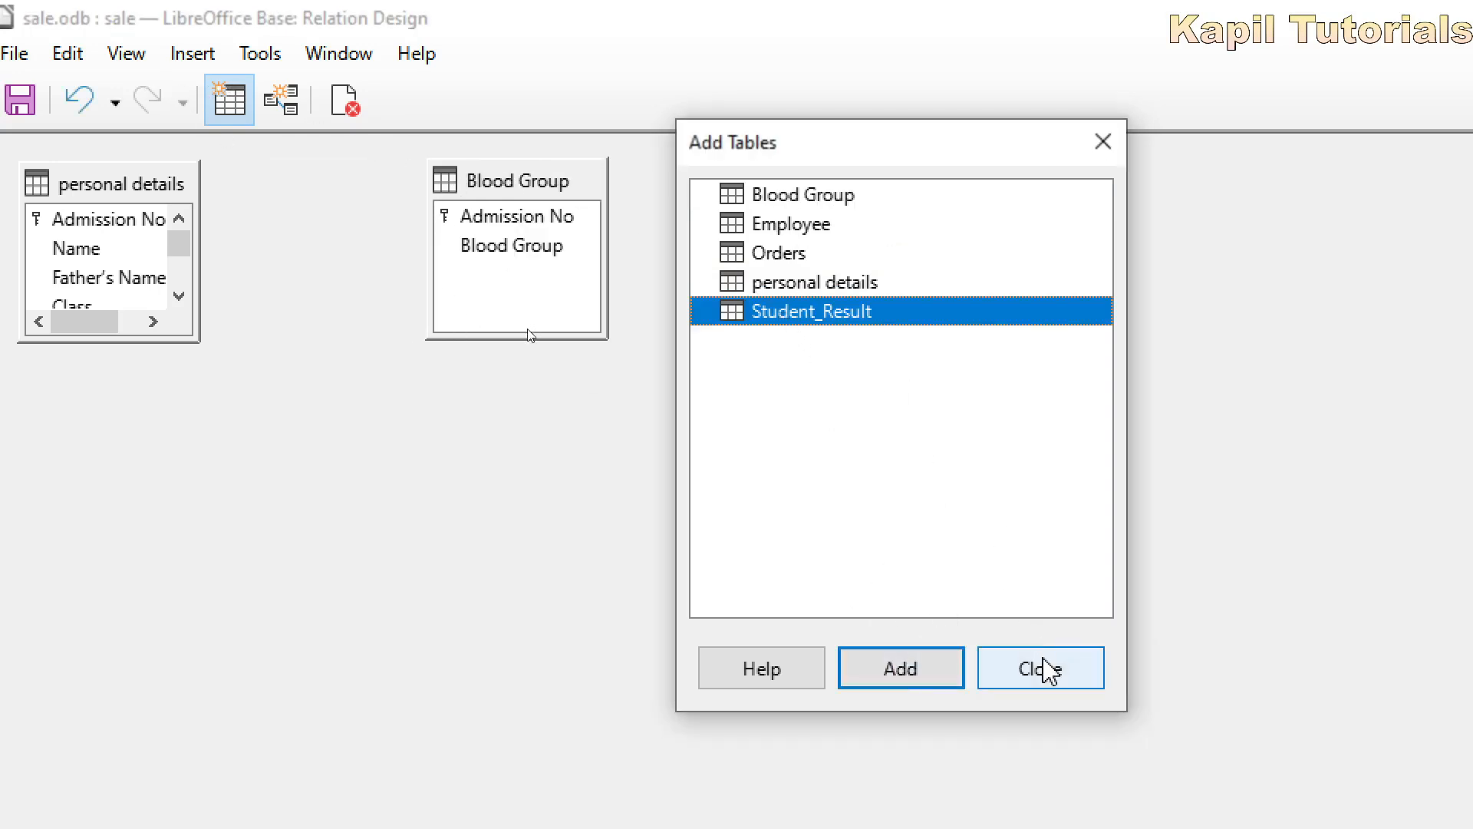
{"action": "left_click", "coordinate": [917, 675]}
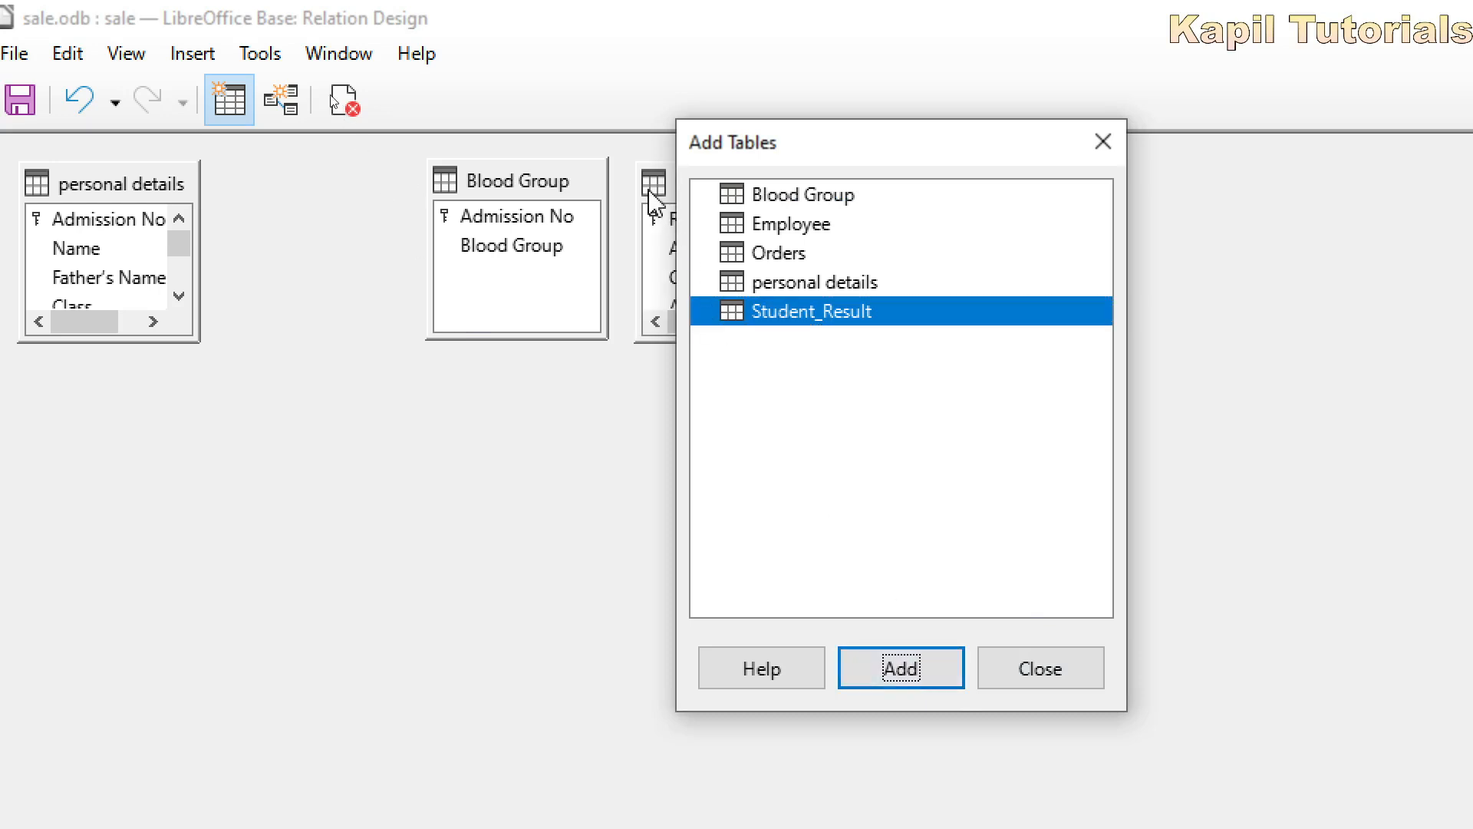
{"action": "left_click", "coordinate": [549, 463]}
{"action": "left_click_drag", "start_coordinate": [762, 164], "coordinate": [1128, 170]}
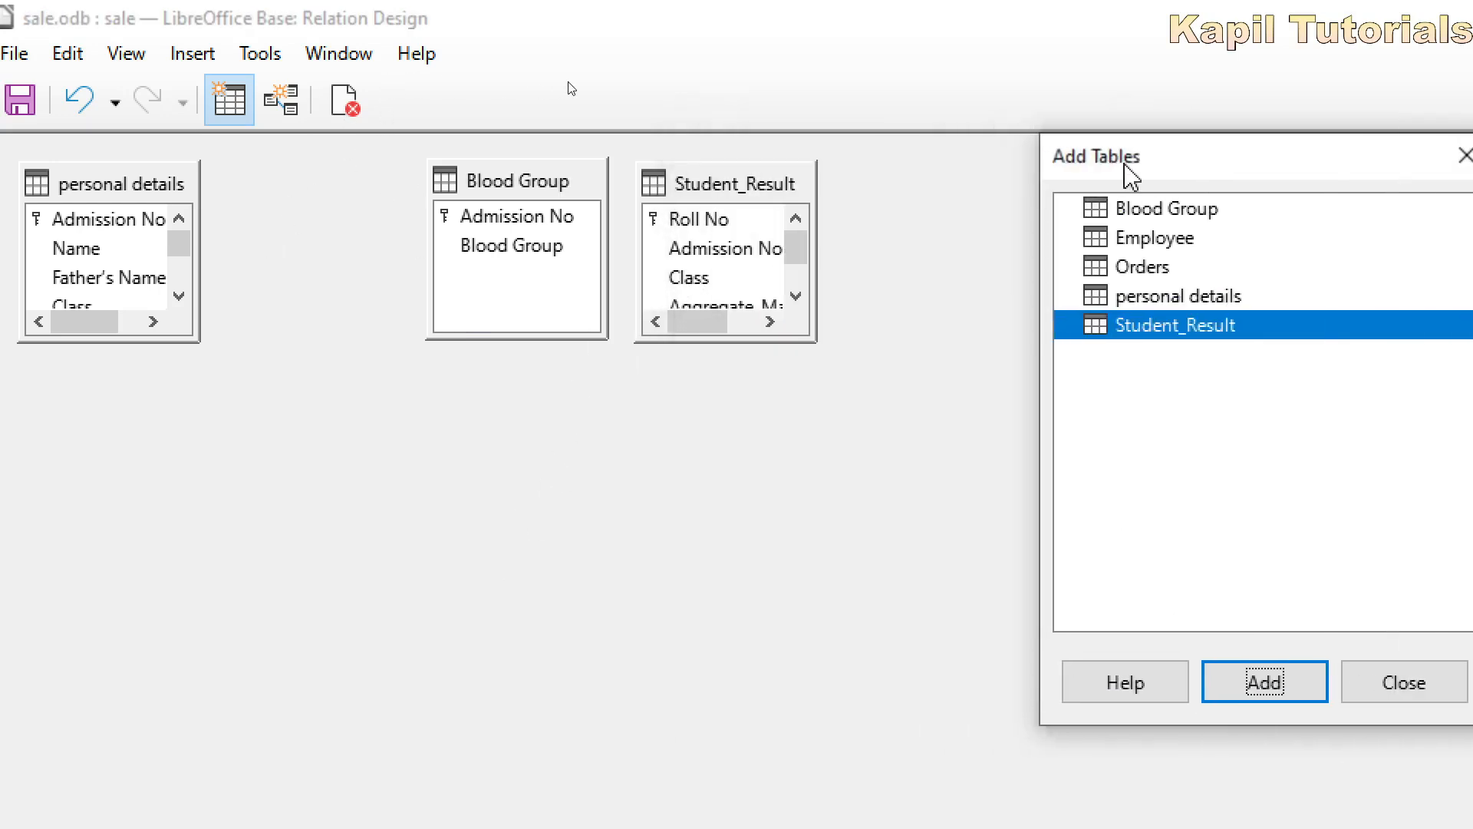
{"action": "left_click_drag", "start_coordinate": [750, 188], "coordinate": [504, 512]}
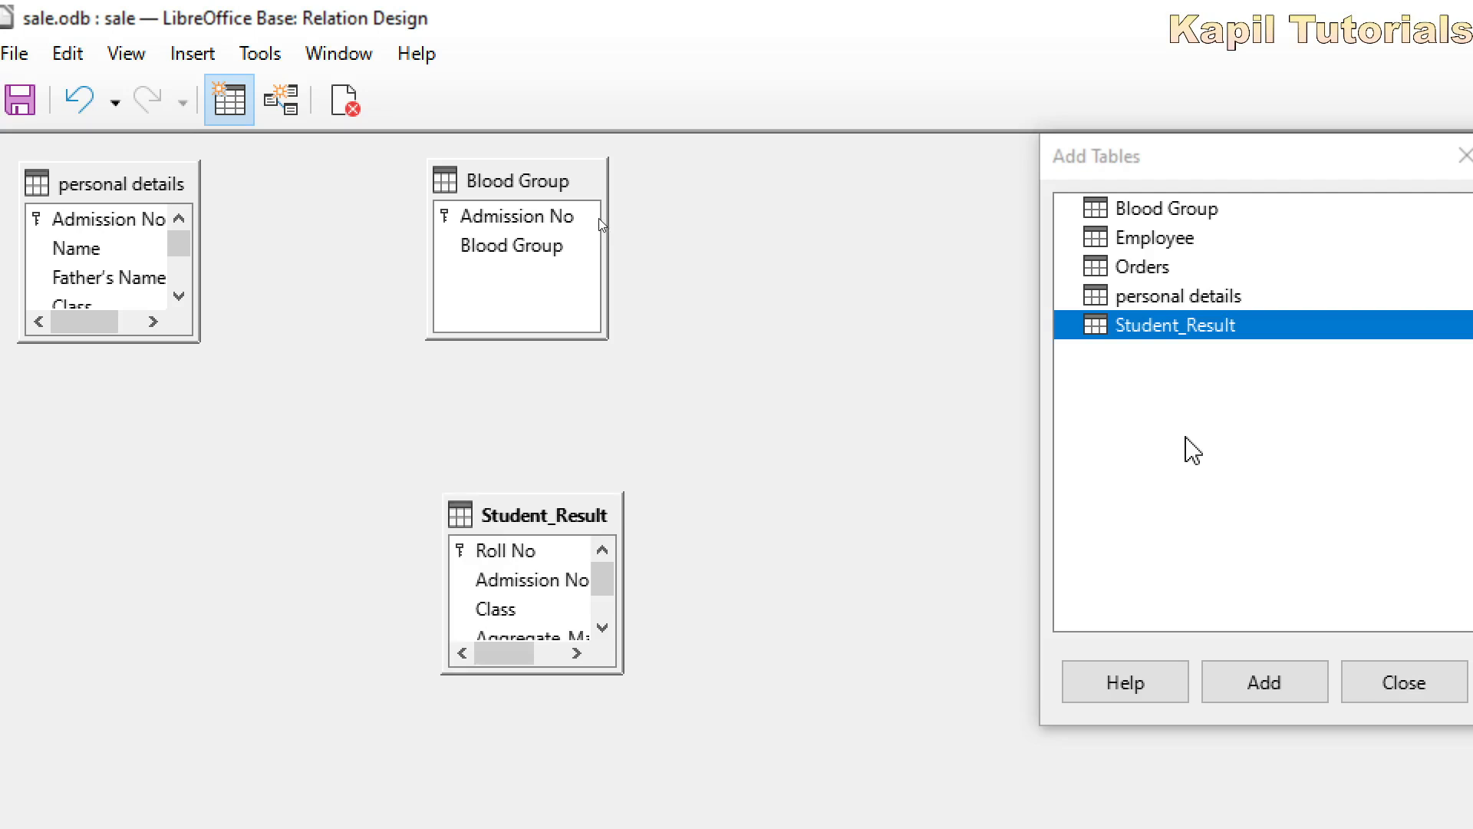
{"action": "left_click", "coordinate": [1374, 683]}
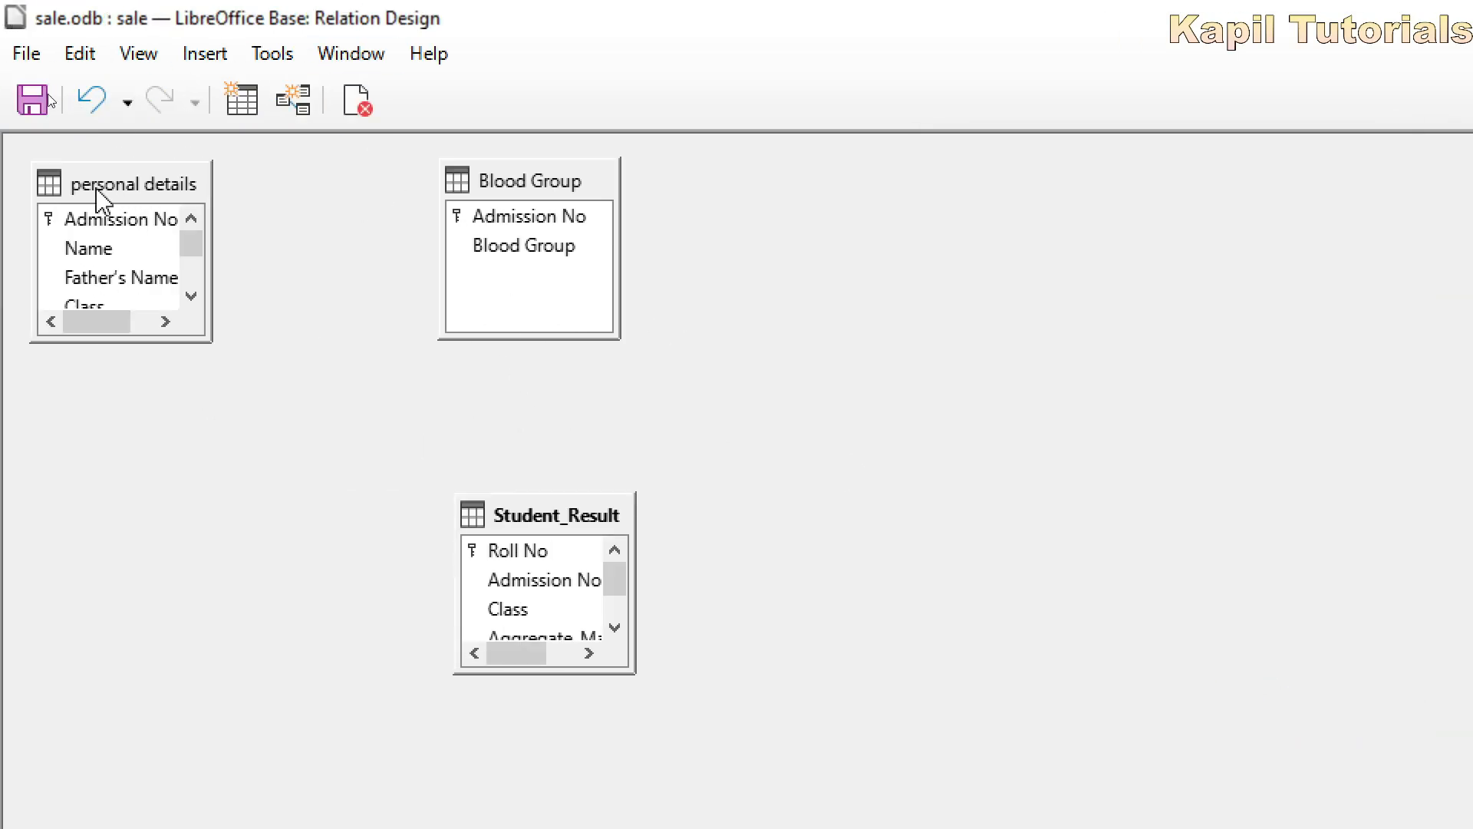
Relate Admission No in personal details to Admission No in Blood Group, and close the relation design.
{"action": "left_click_drag", "start_coordinate": [99, 196], "coordinate": [148, 231]}
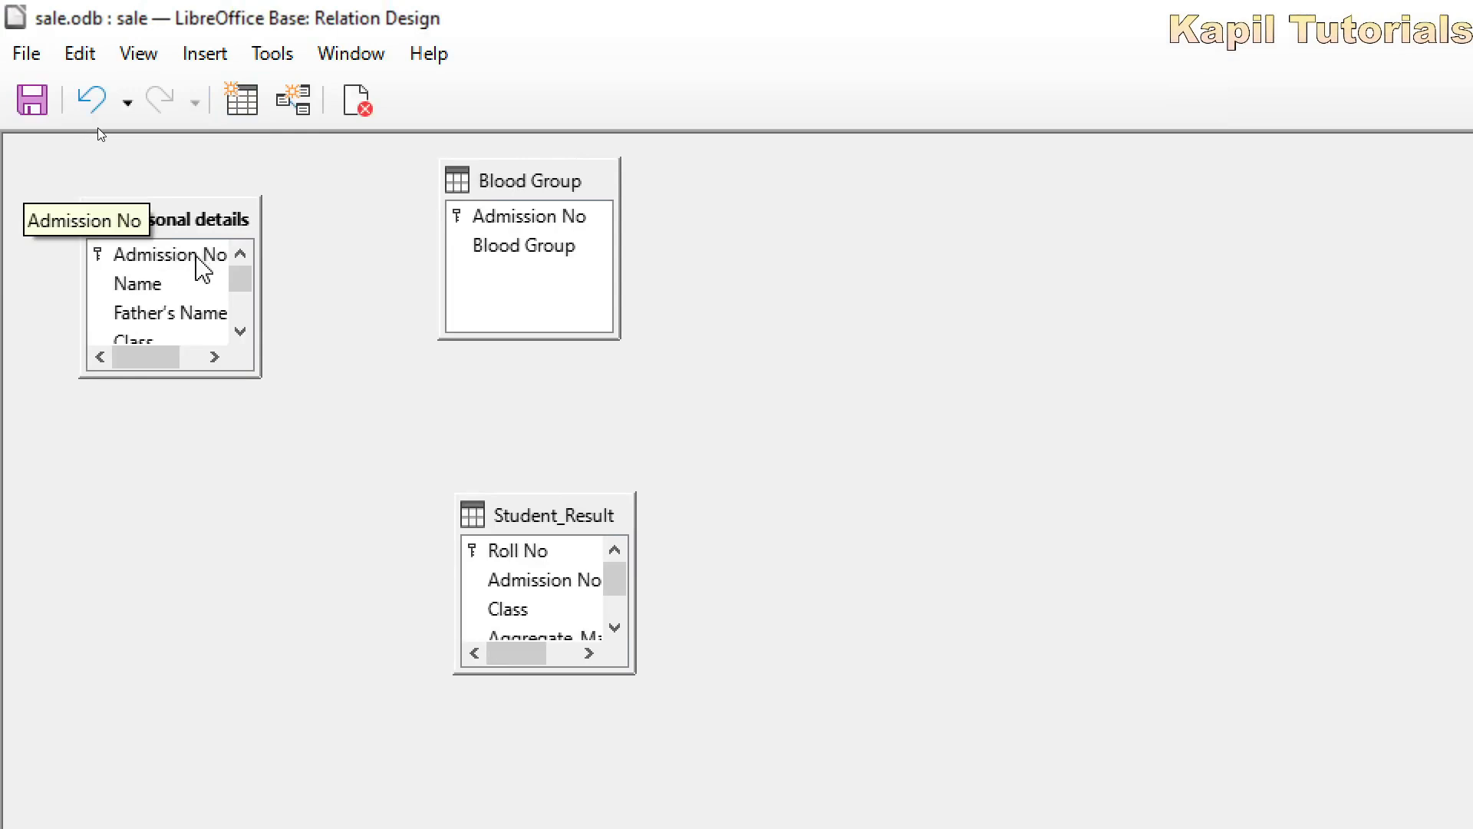
{"action": "left_click_drag", "start_coordinate": [197, 258], "coordinate": [498, 227]}
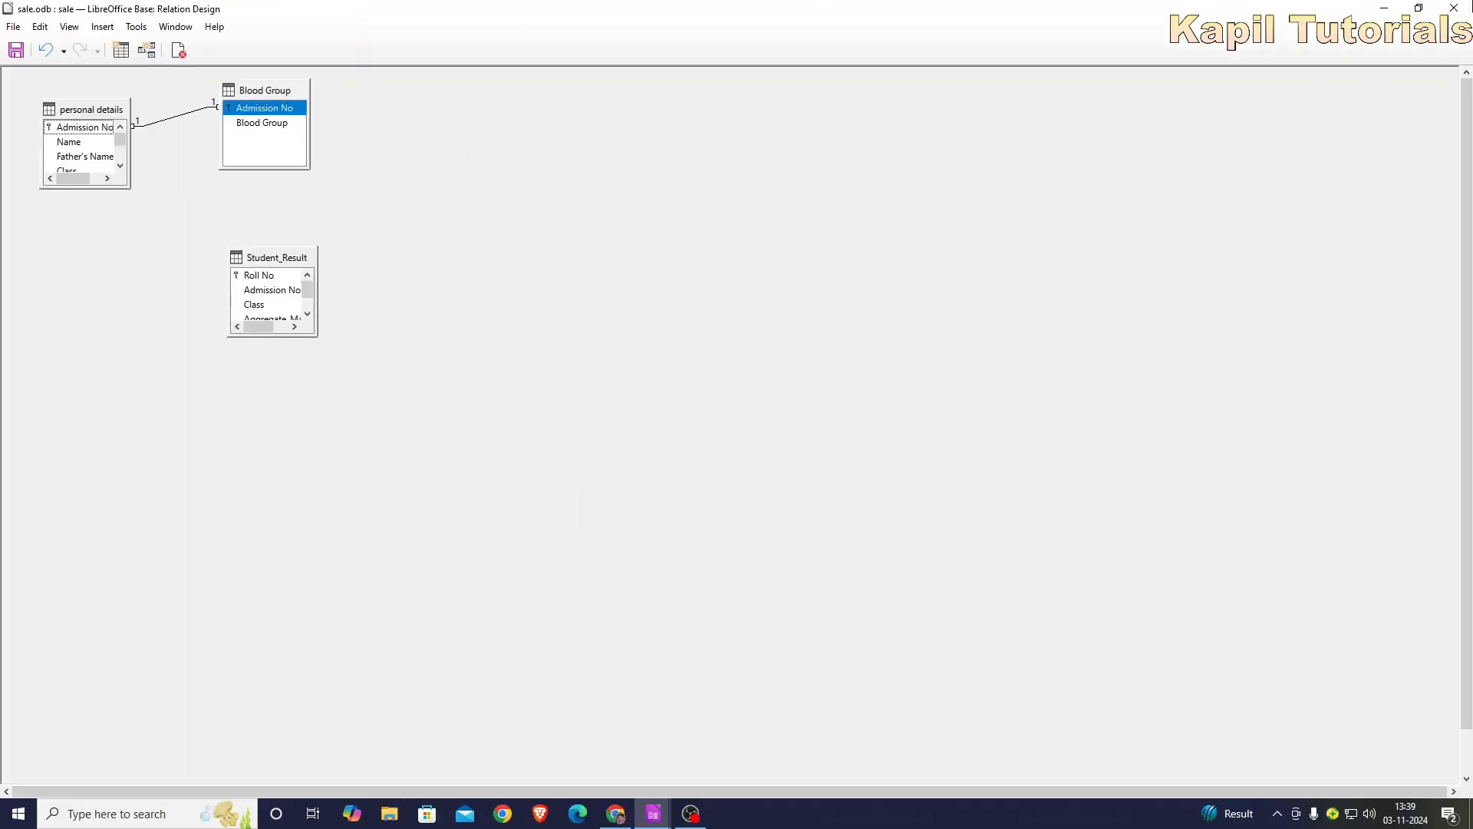
{"action": "left_click", "coordinate": [1454, 7]}
{"action": "left_click", "coordinate": [683, 430]}
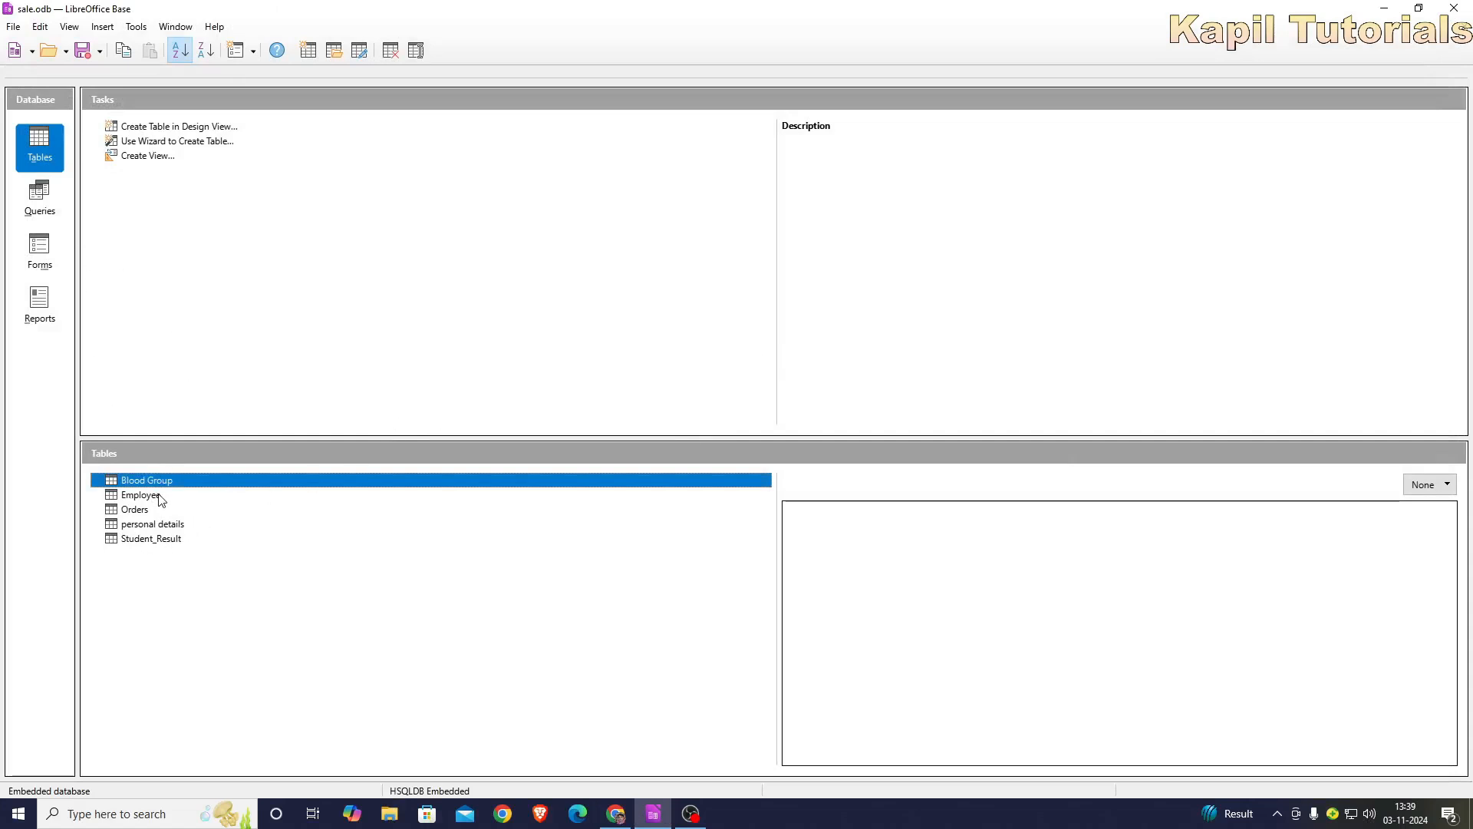
Open the Blood Group table's data in a reduced window and move it aside so the table list stays accessible.
{"action": "double_click", "coordinate": [117, 480]}
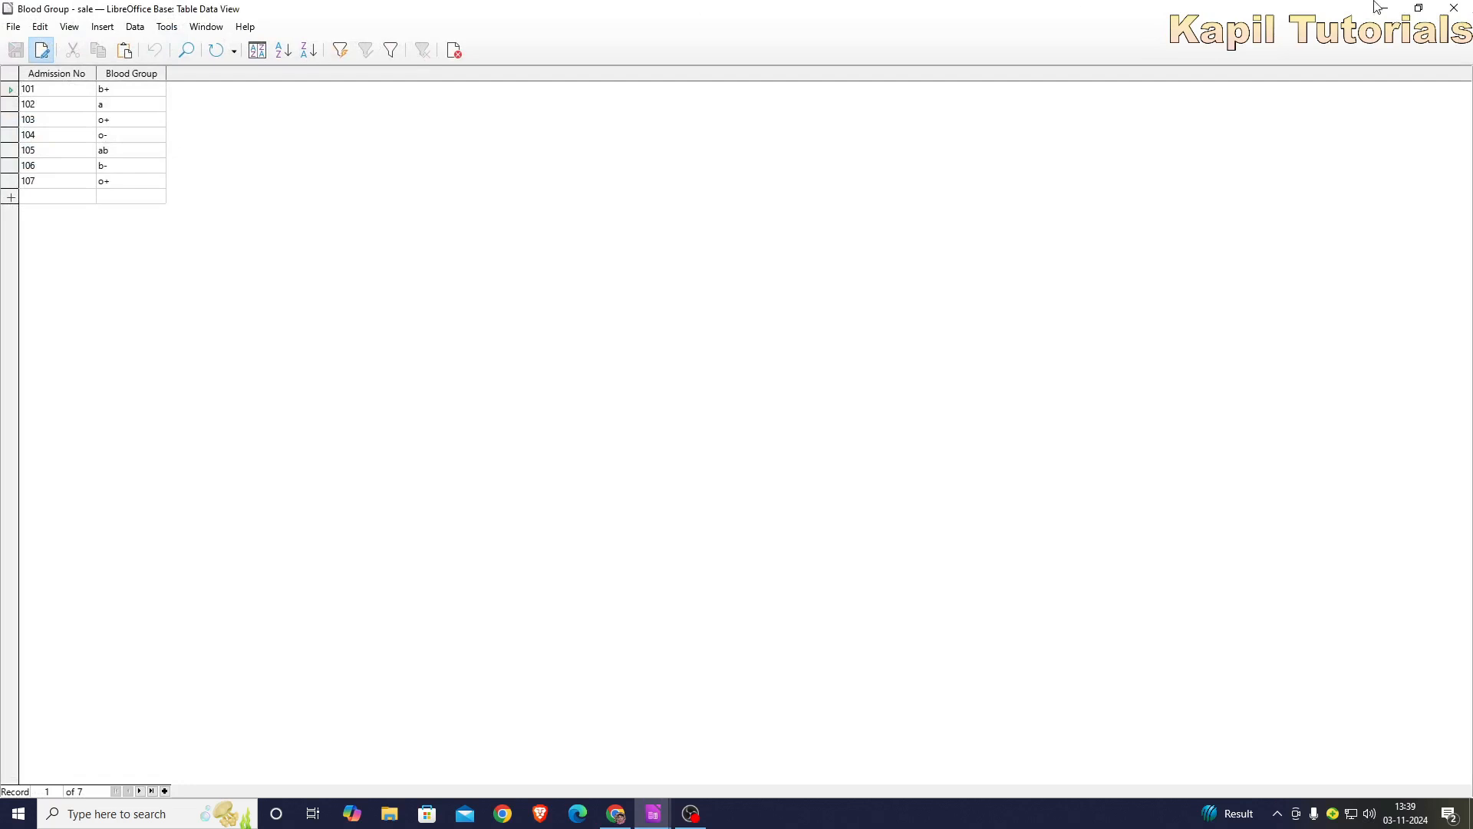
{"action": "left_click", "coordinate": [1418, 7]}
{"action": "left_click_drag", "start_coordinate": [353, 40], "coordinate": [917, 222]}
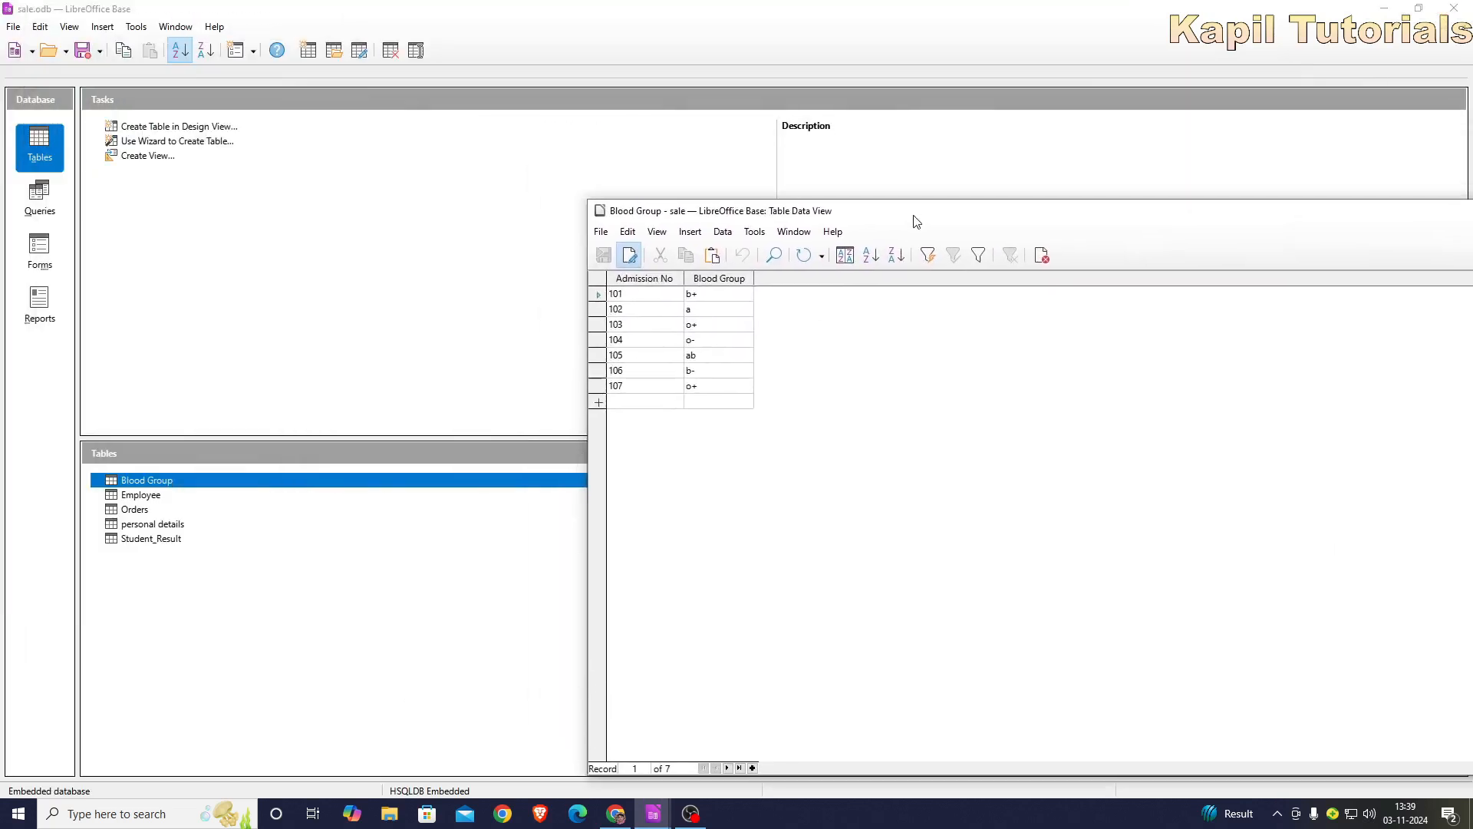
Open the personal details table's data in a reduced window and arrange it so both tables' records are visible together.
{"action": "double_click", "coordinate": [115, 524]}
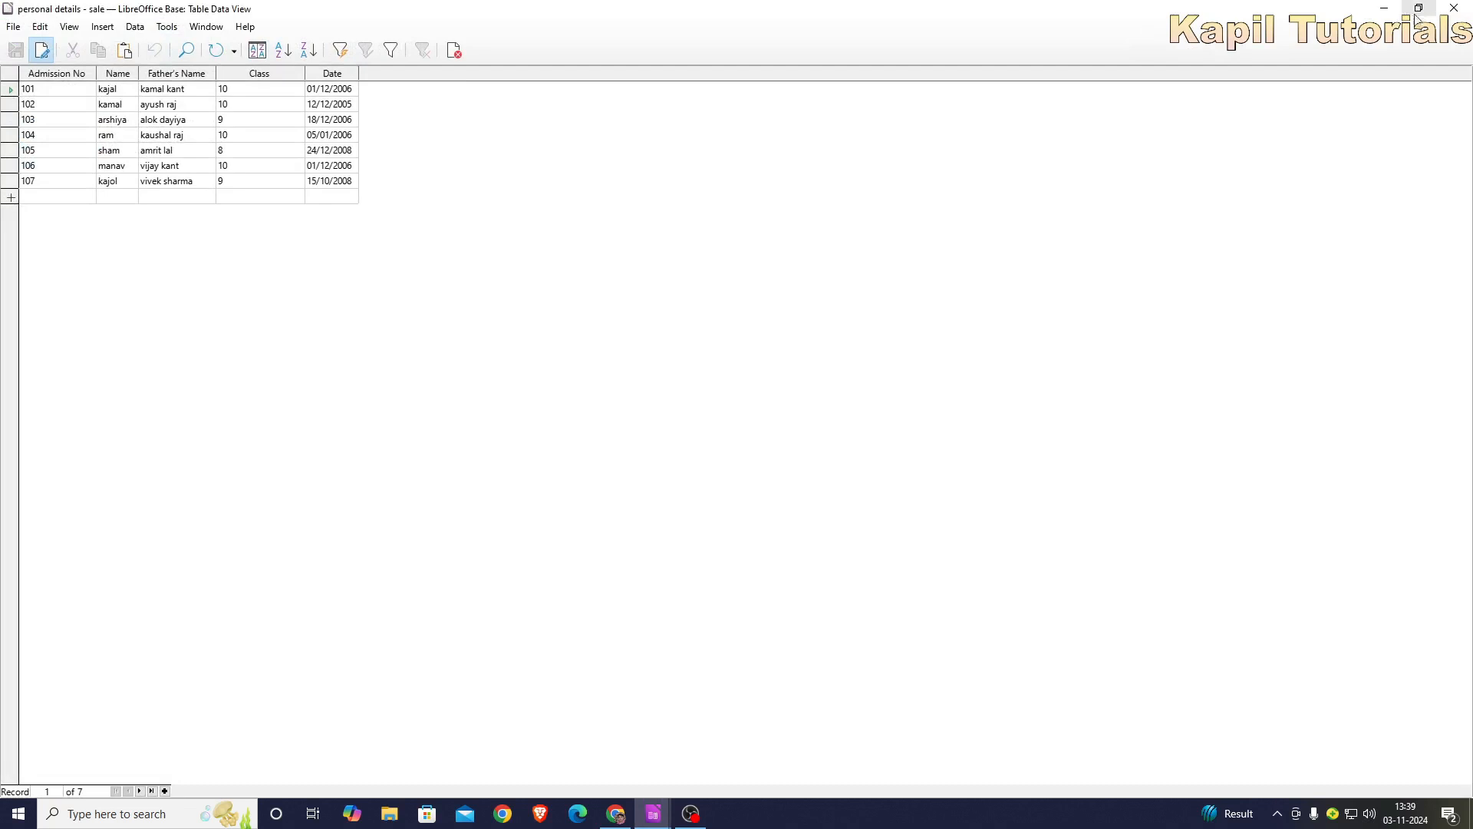
{"action": "left_click", "coordinate": [1419, 7]}
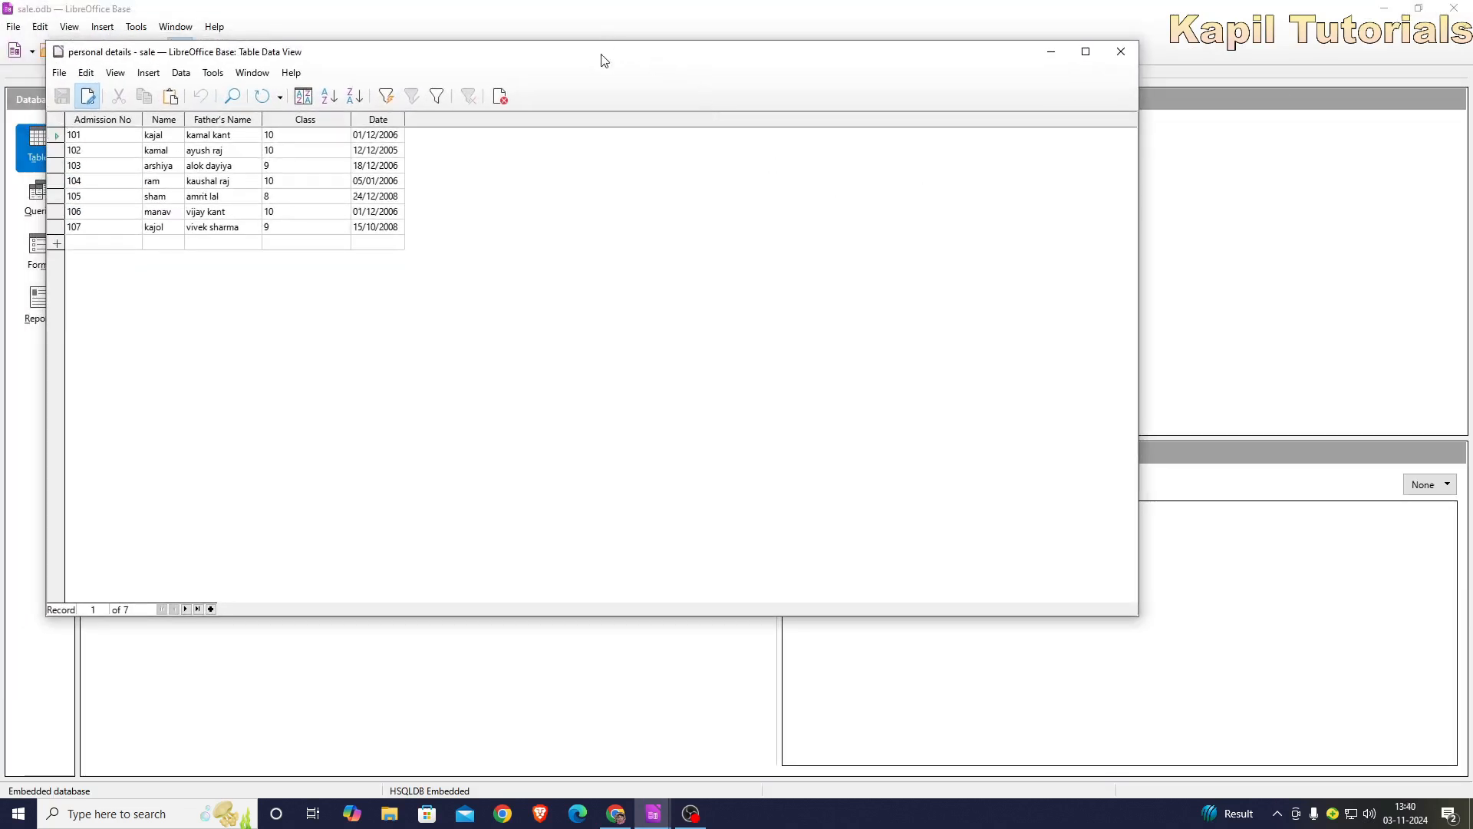
{"action": "left_click_drag", "start_coordinate": [604, 59], "coordinate": [517, 30]}
{"action": "left_click", "coordinate": [653, 814]}
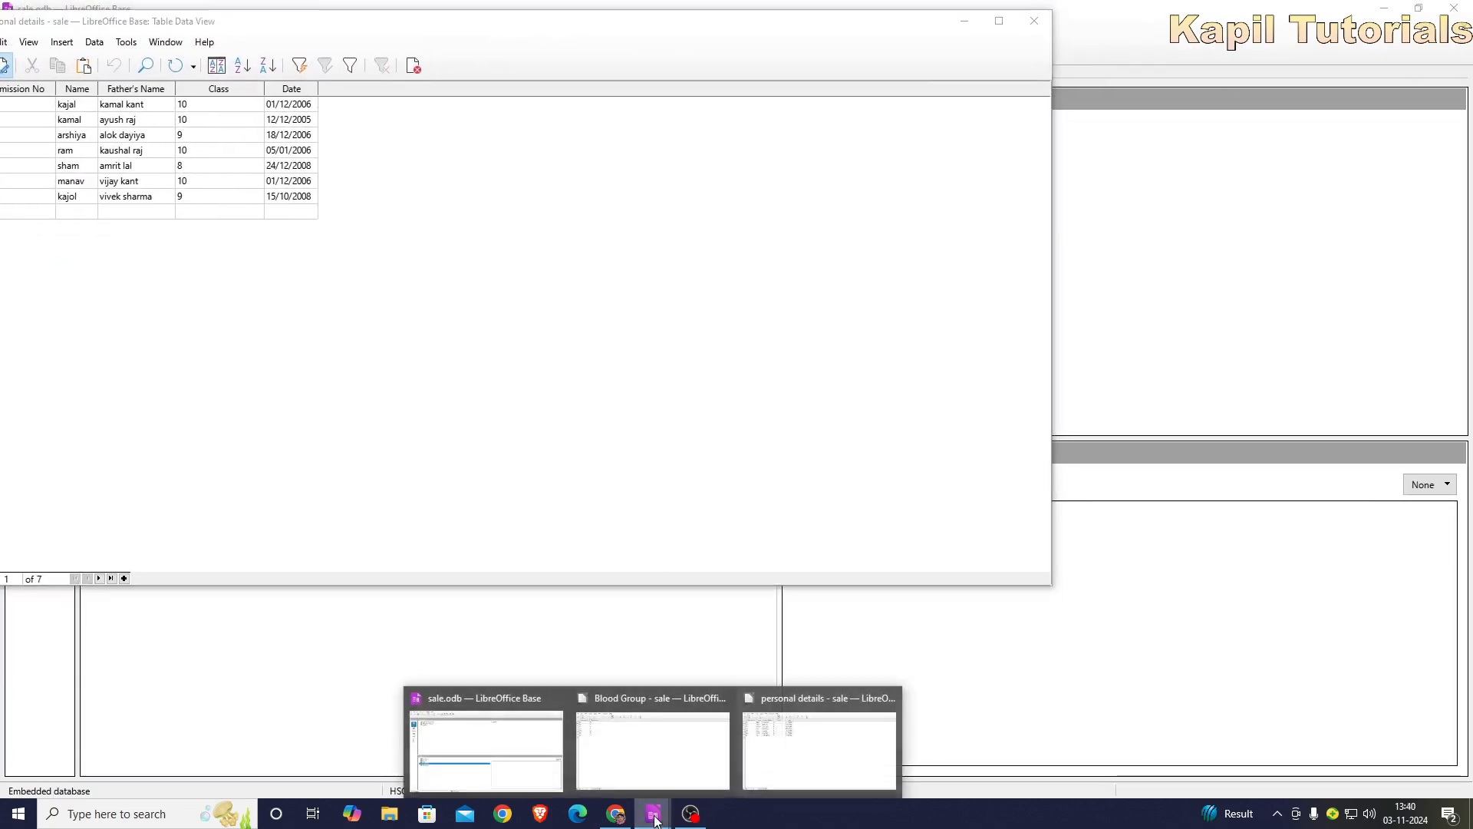
{"action": "left_click", "coordinate": [693, 770]}
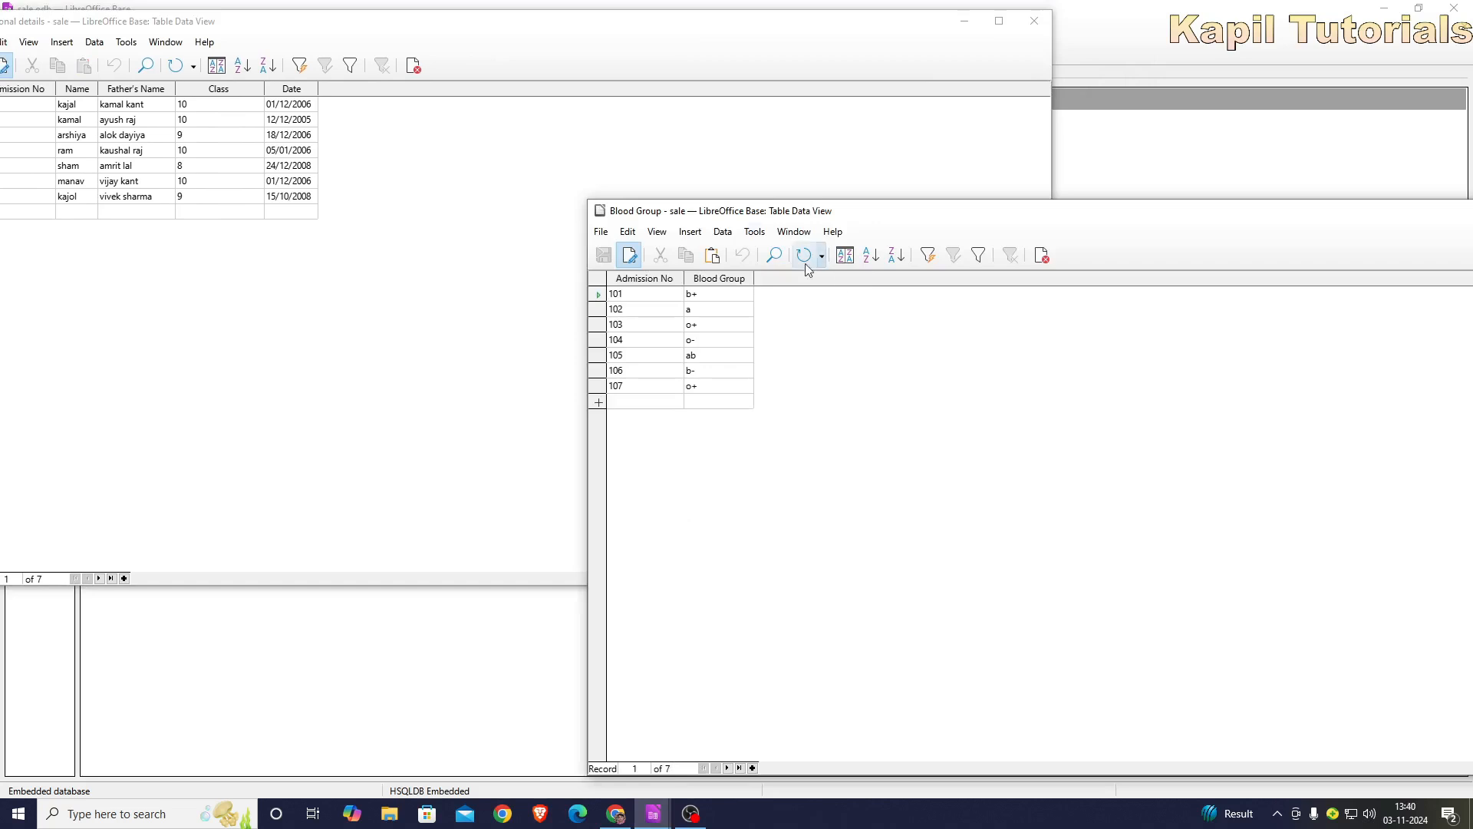
{"action": "left_click_drag", "start_coordinate": [775, 211], "coordinate": [689, 213]}
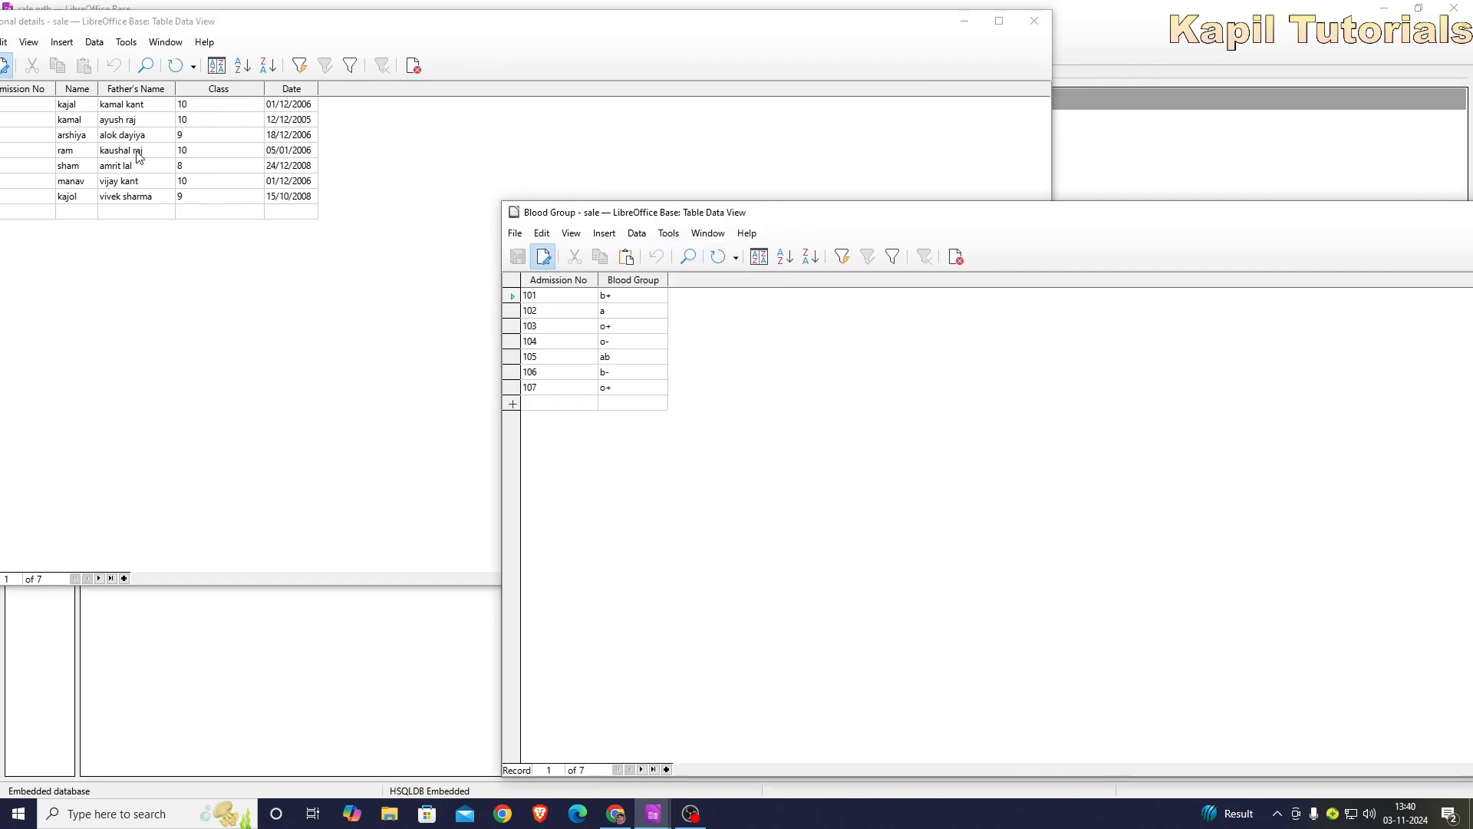
{"action": "left_click_drag", "start_coordinate": [132, 26], "coordinate": [221, 25]}
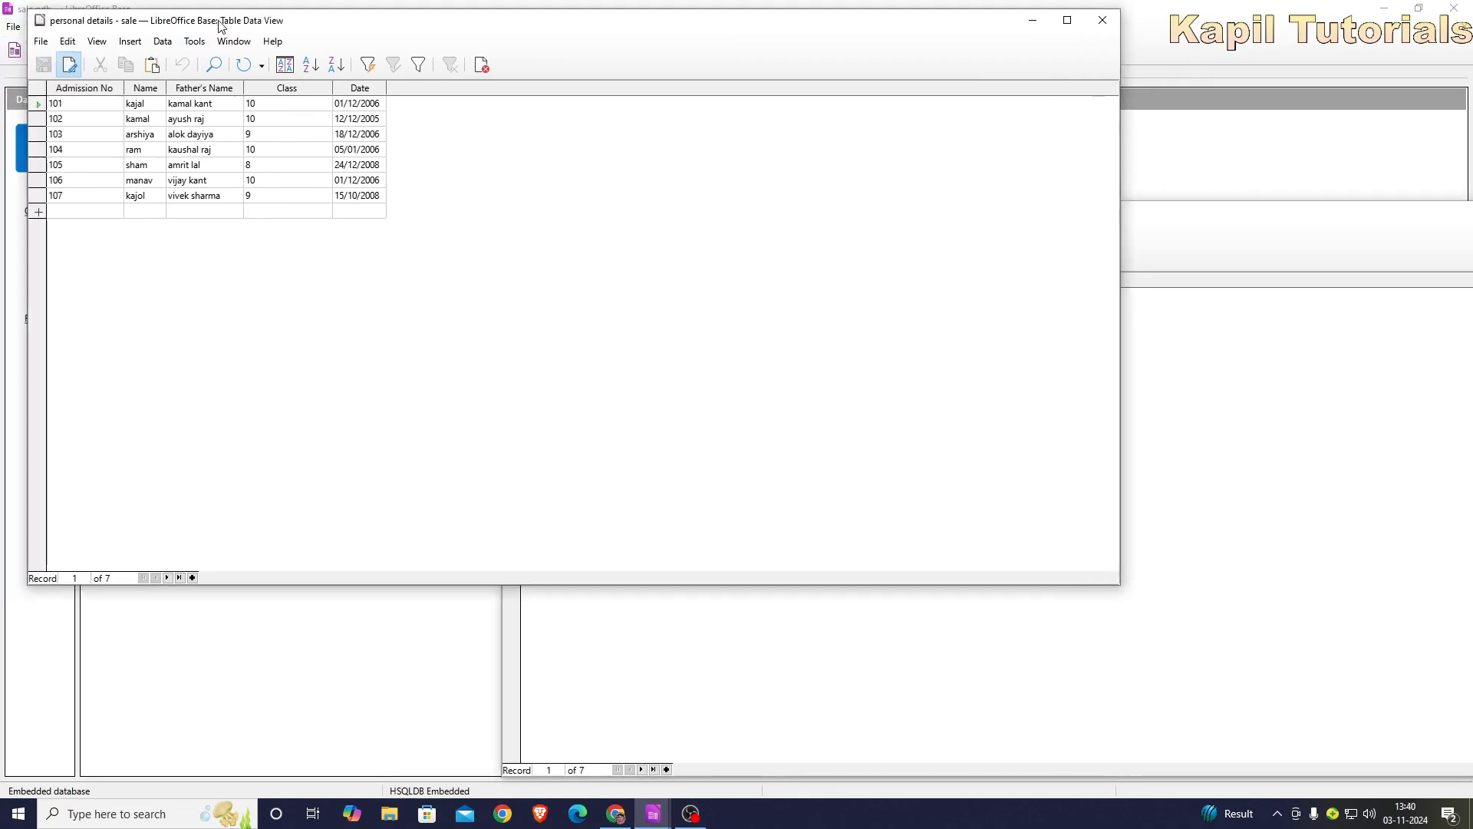
{"action": "left_click", "coordinate": [600, 661]}
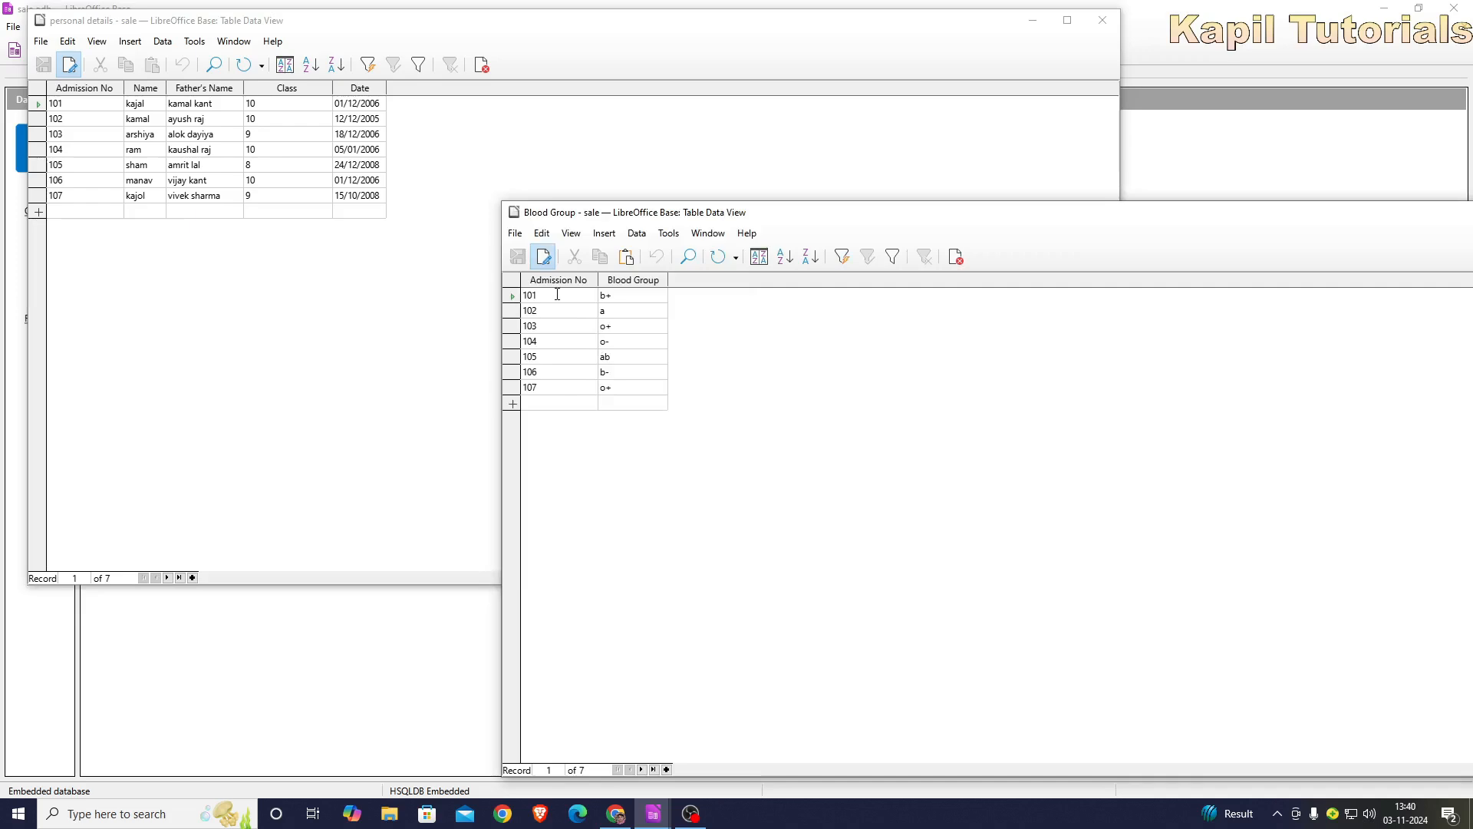
Try to add a Blood Group record with Admission No 108 and blood group o+.
{"action": "left_click", "coordinate": [549, 404]}
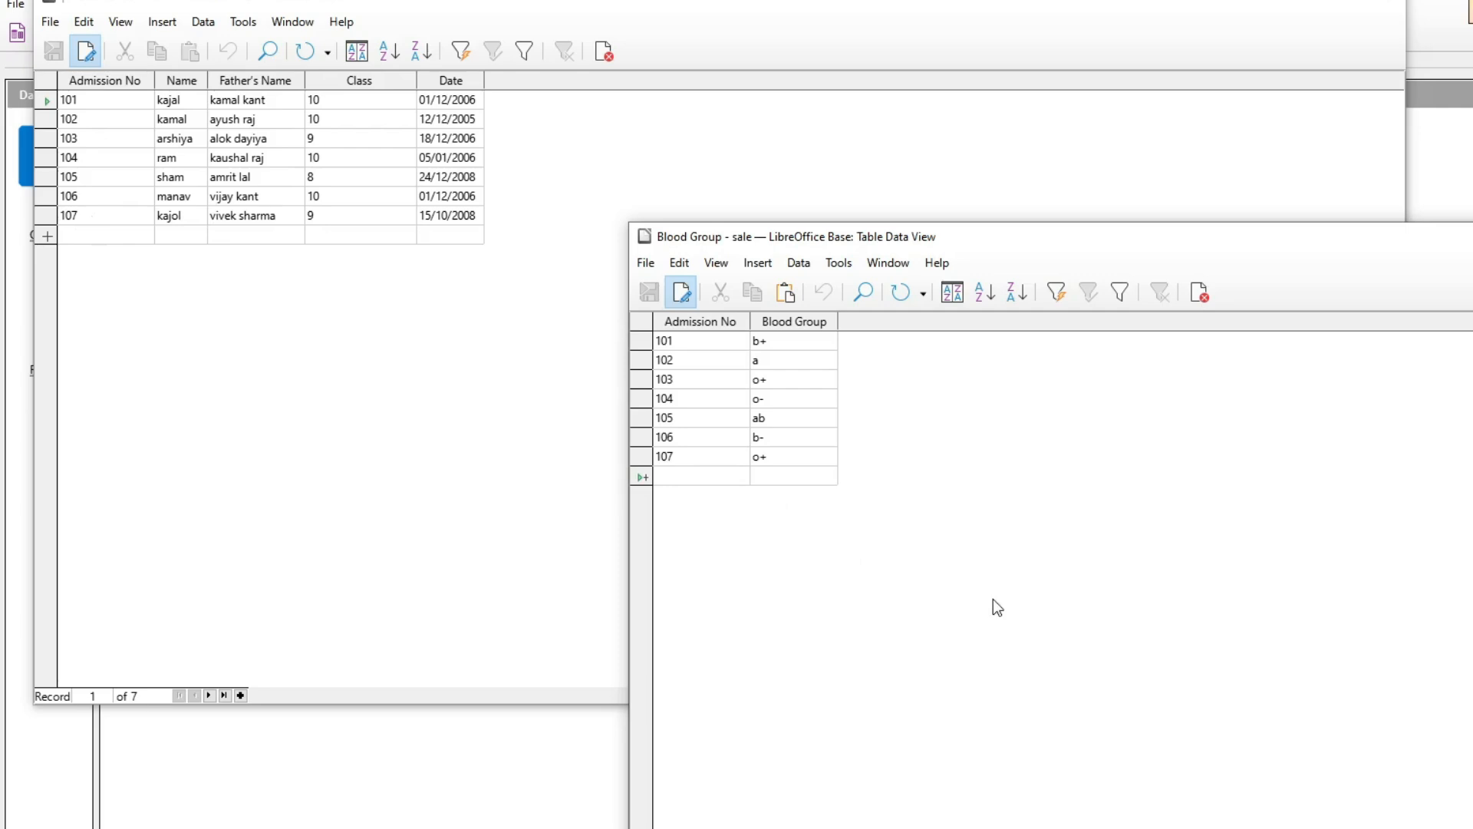
{"action": "type", "text": "108"}
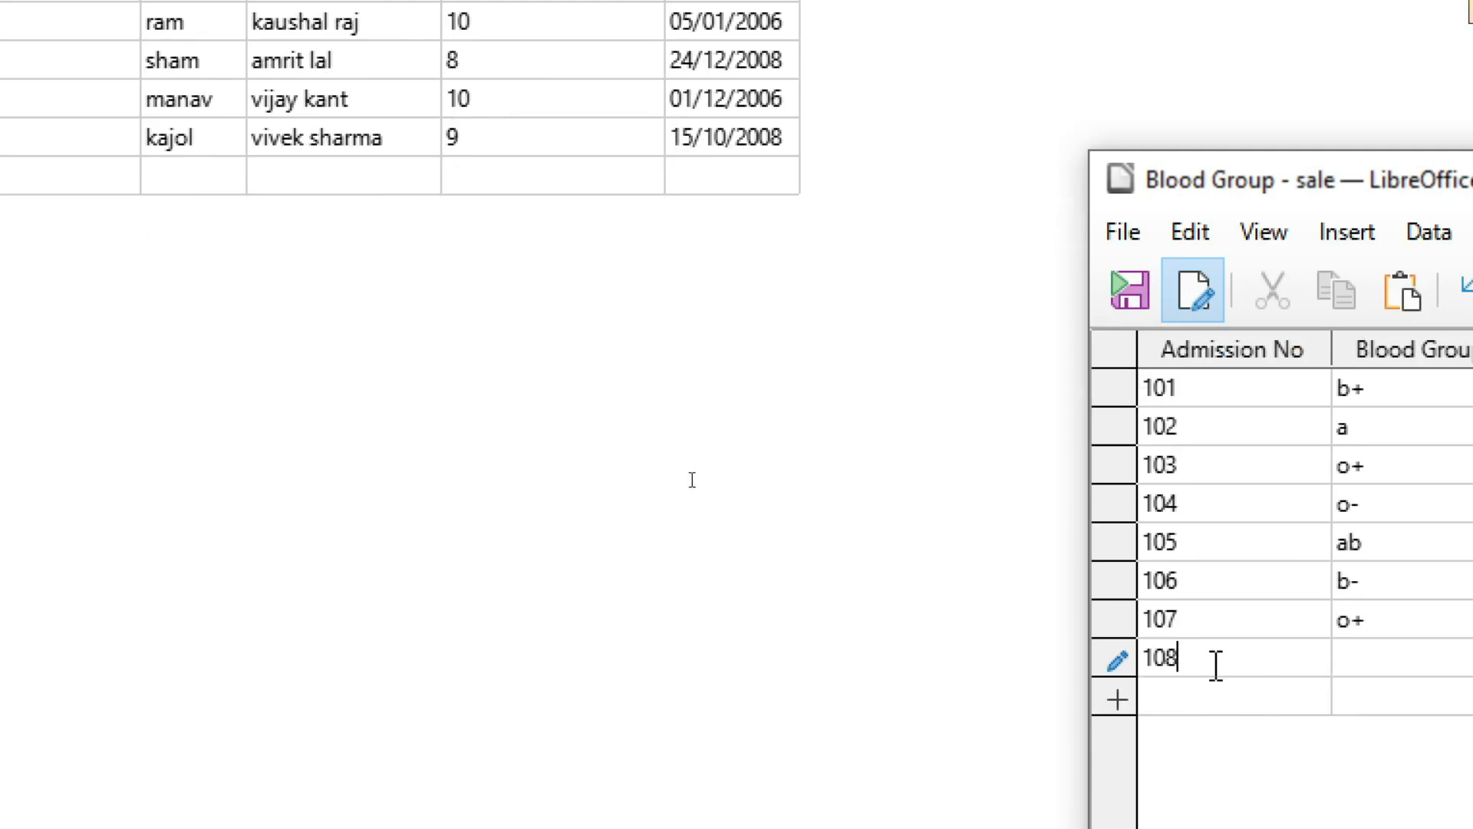
{"action": "key", "text": "Tab"}
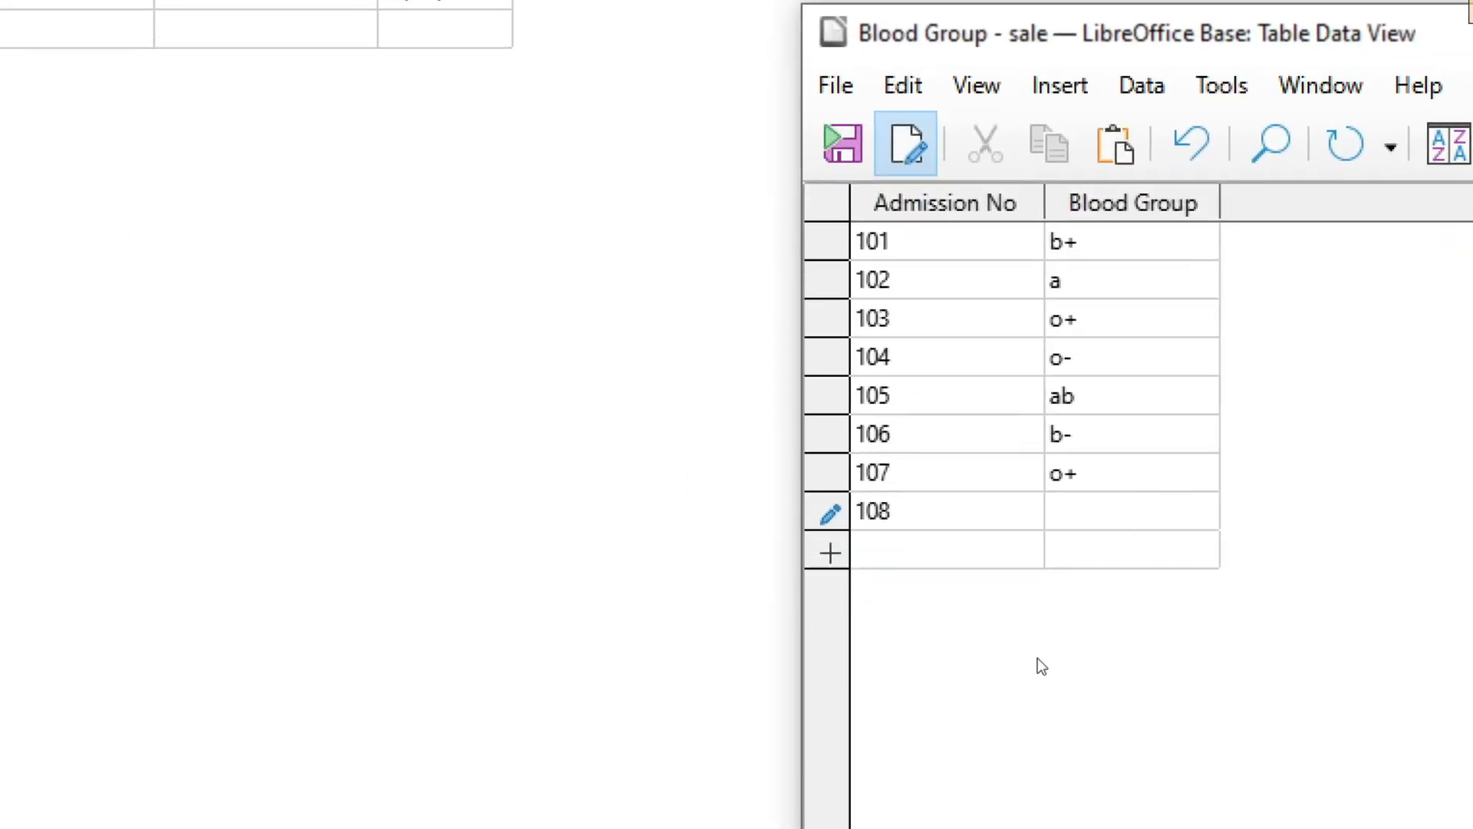
{"action": "type", "text": "o+"}
{"action": "key", "text": "Return"}
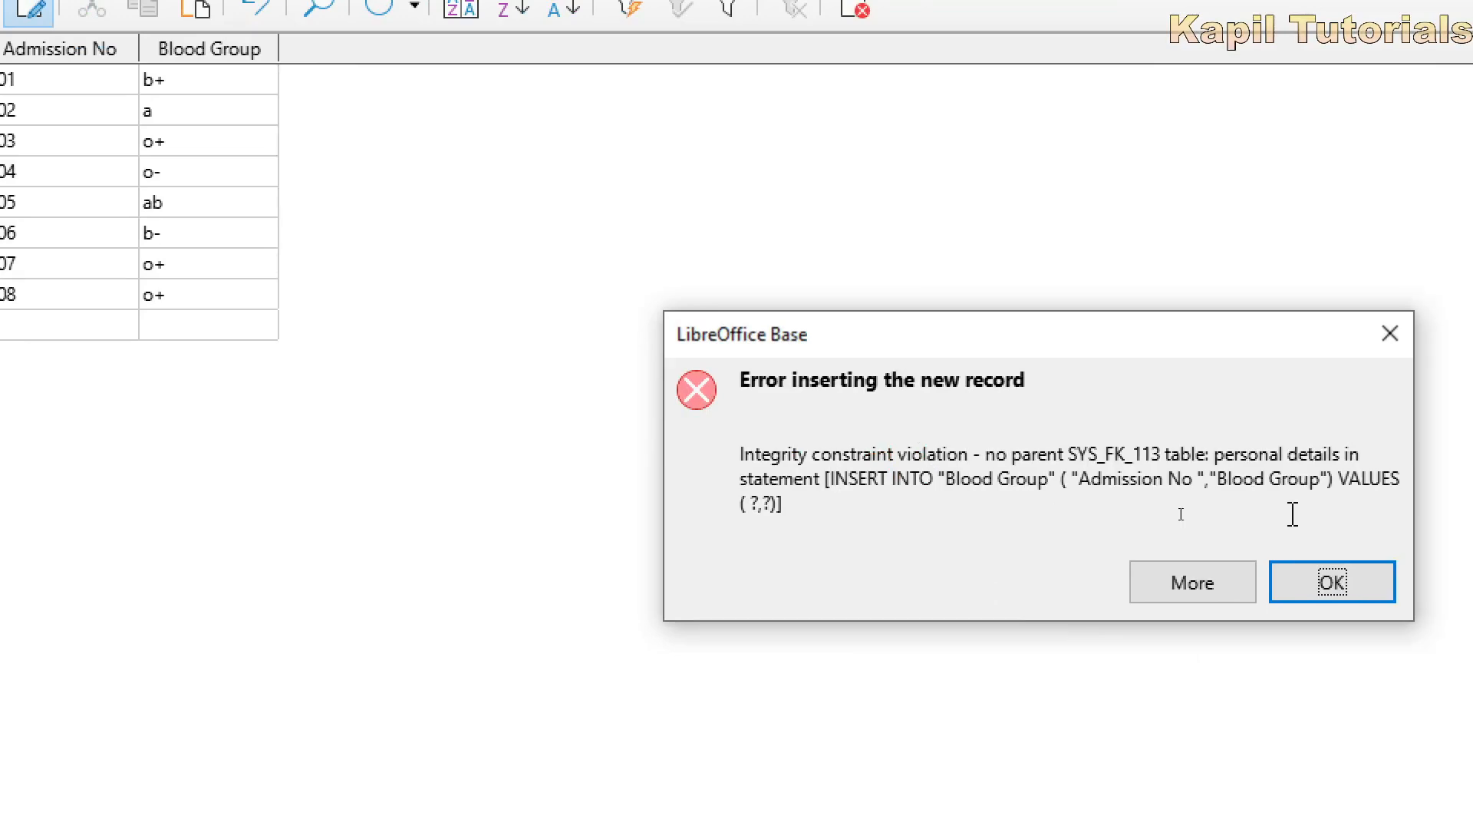
{"action": "left_click", "coordinate": [1379, 584]}
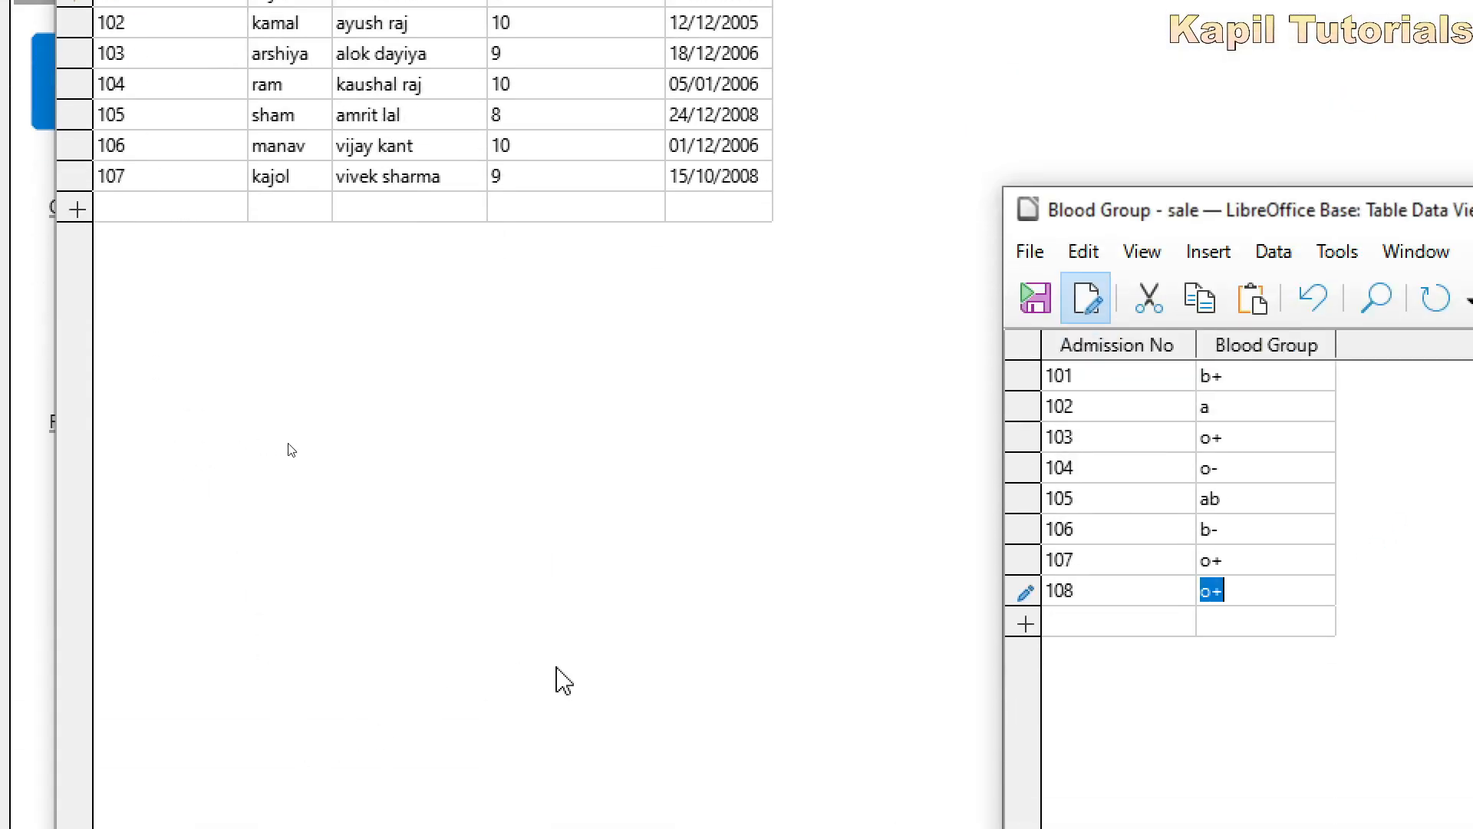
Add and save a personal details record with Admission No 108, the student's name, father's name, class 8 and date.
{"action": "left_click", "coordinate": [116, 211]}
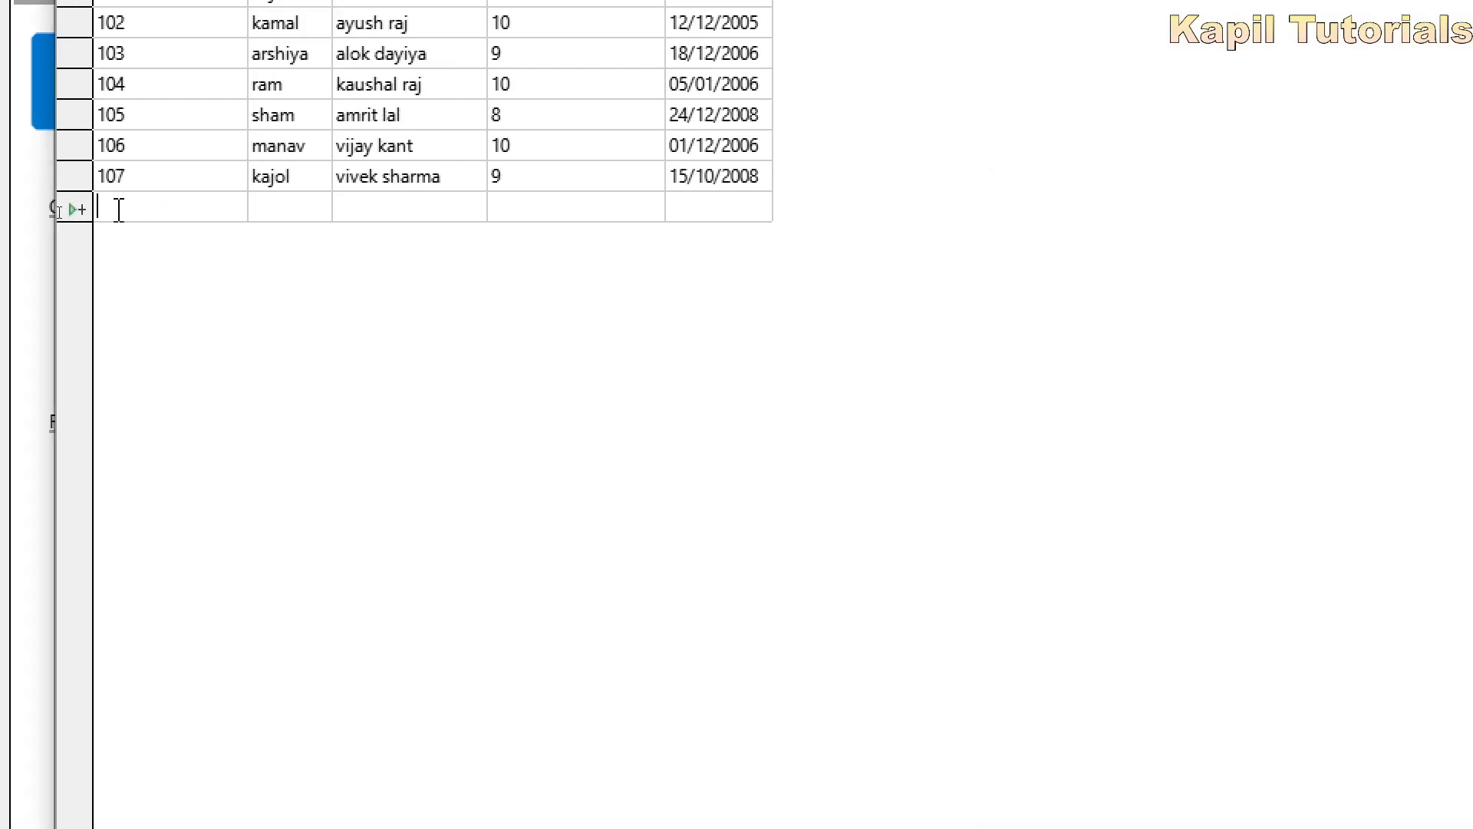
{"action": "type", "text": "108"}
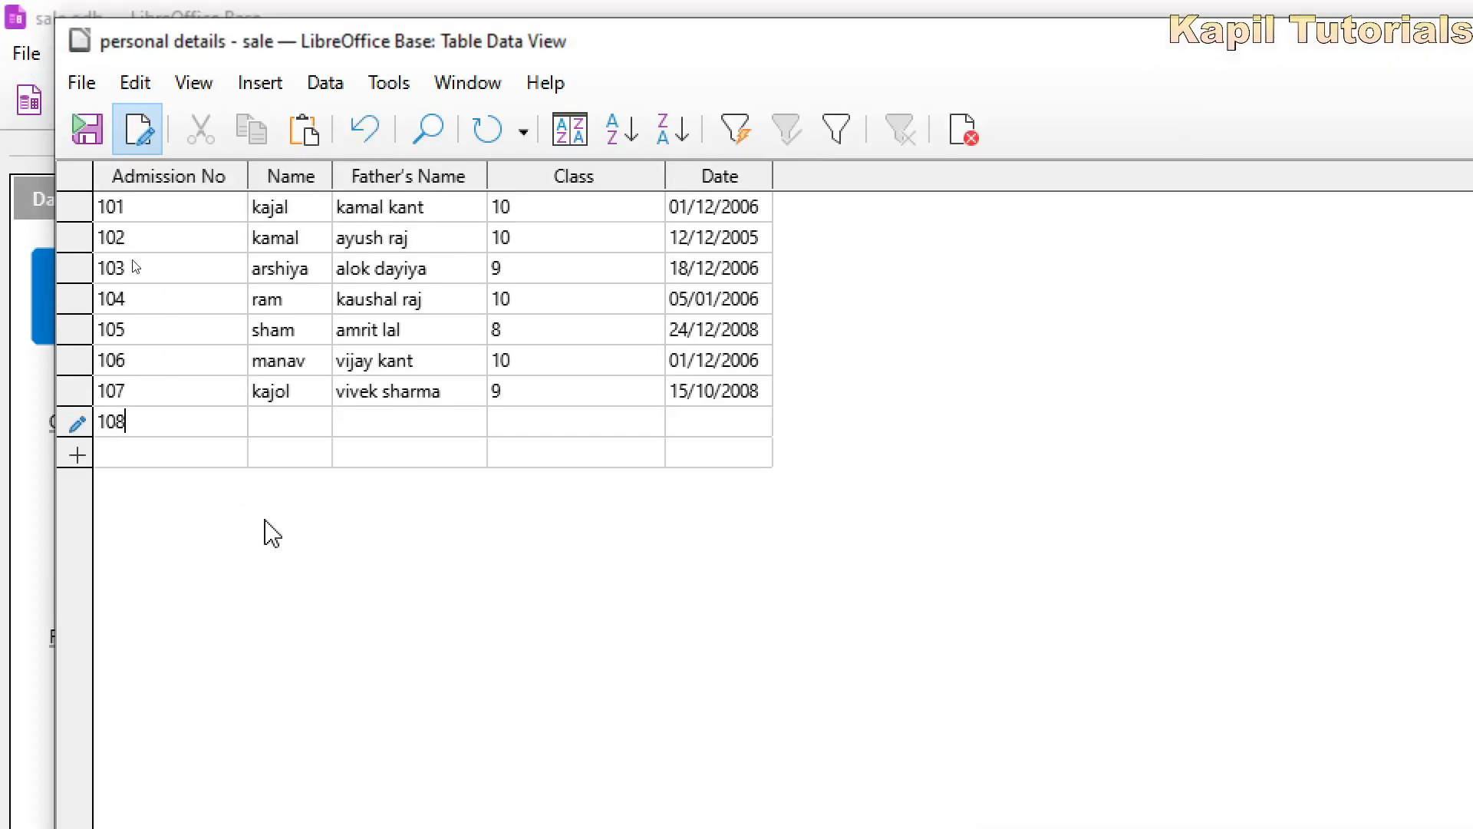
{"action": "left_click", "coordinate": [289, 421]}
{"action": "type", "text": "manvi"}
{"action": "key", "text": "Tab"}
{"action": "type", "text": "man"}
{"action": "type", "text": "av sharma"}
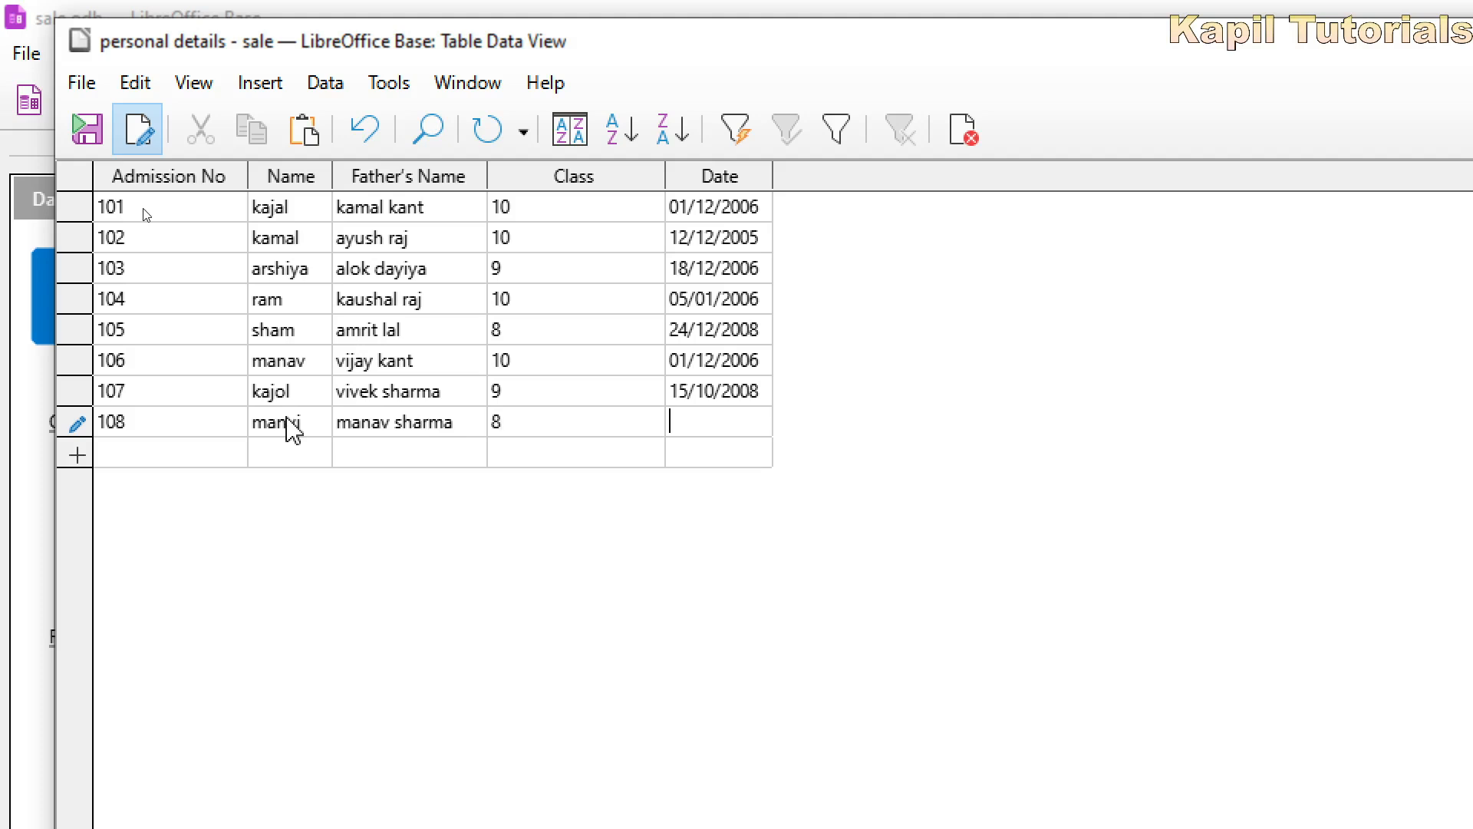
{"action": "type", "text": "12"}
{"action": "type", "text": "/12"}
{"action": "type", "text": "/2008"}
{"action": "left_click", "coordinate": [100, 130]}
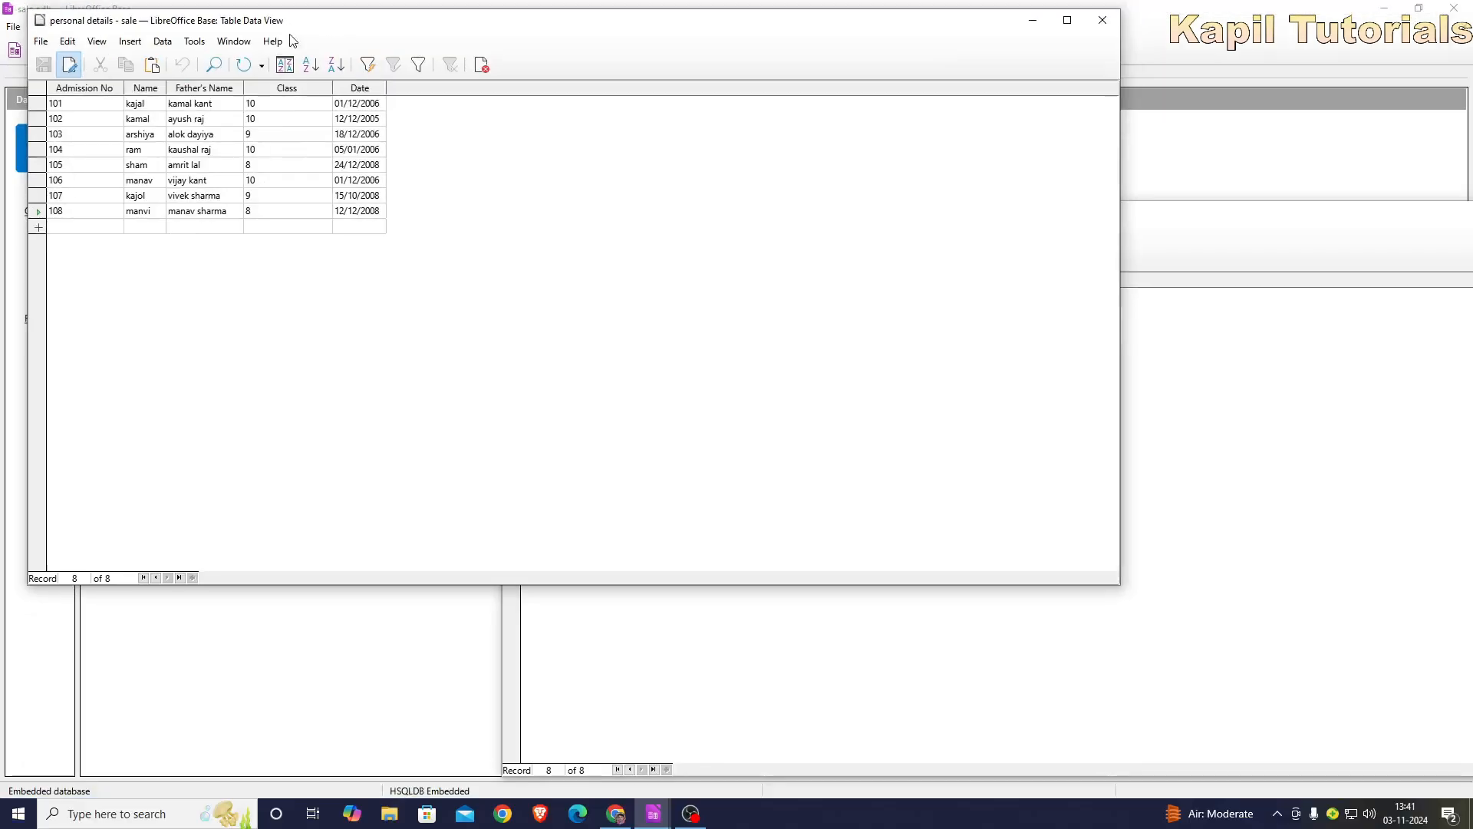
Save the pending Blood Group record for Admission No 108.
{"action": "left_click", "coordinate": [760, 620]}
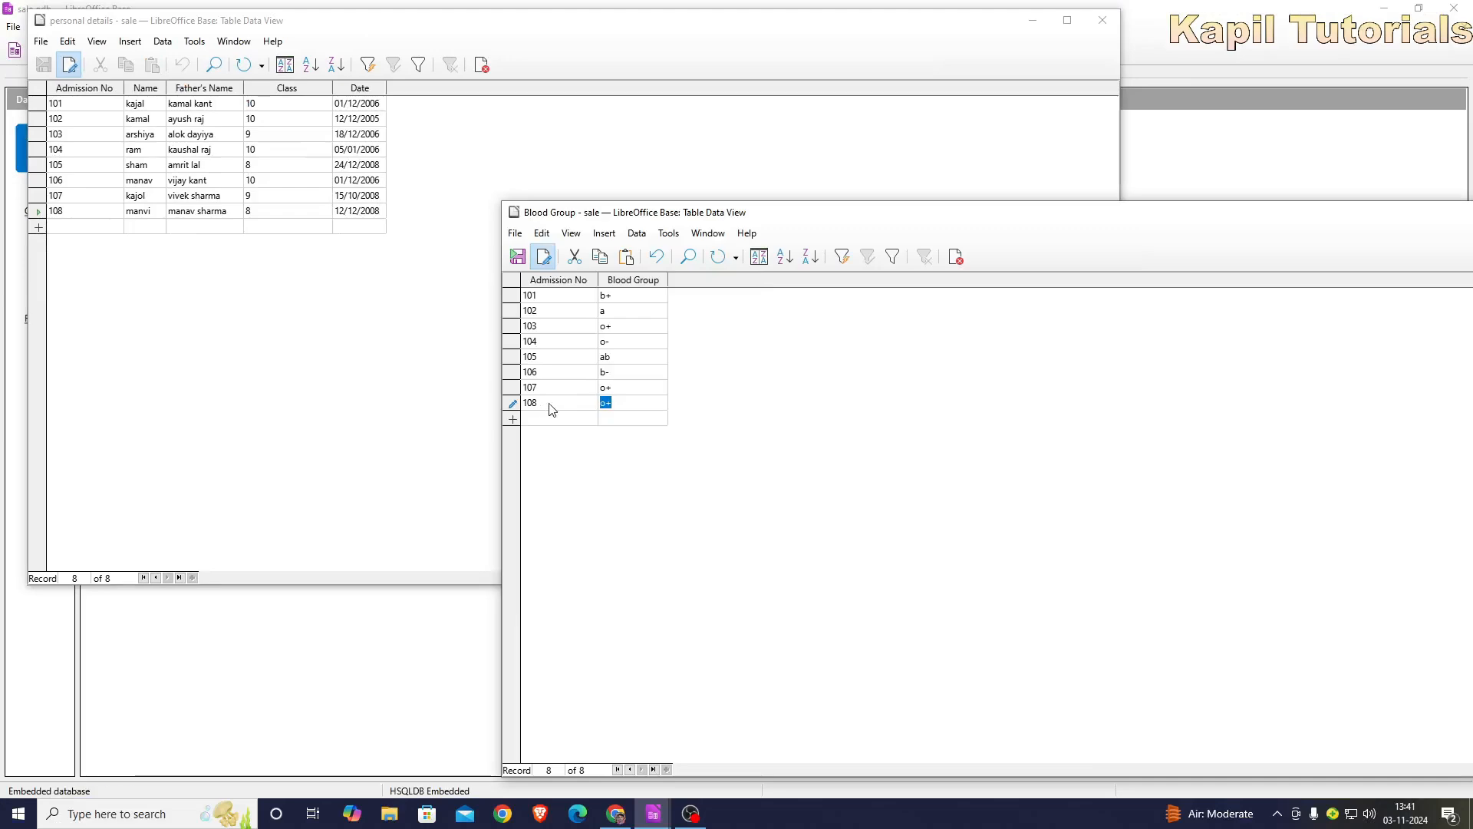
{"action": "left_click", "coordinate": [625, 404]}
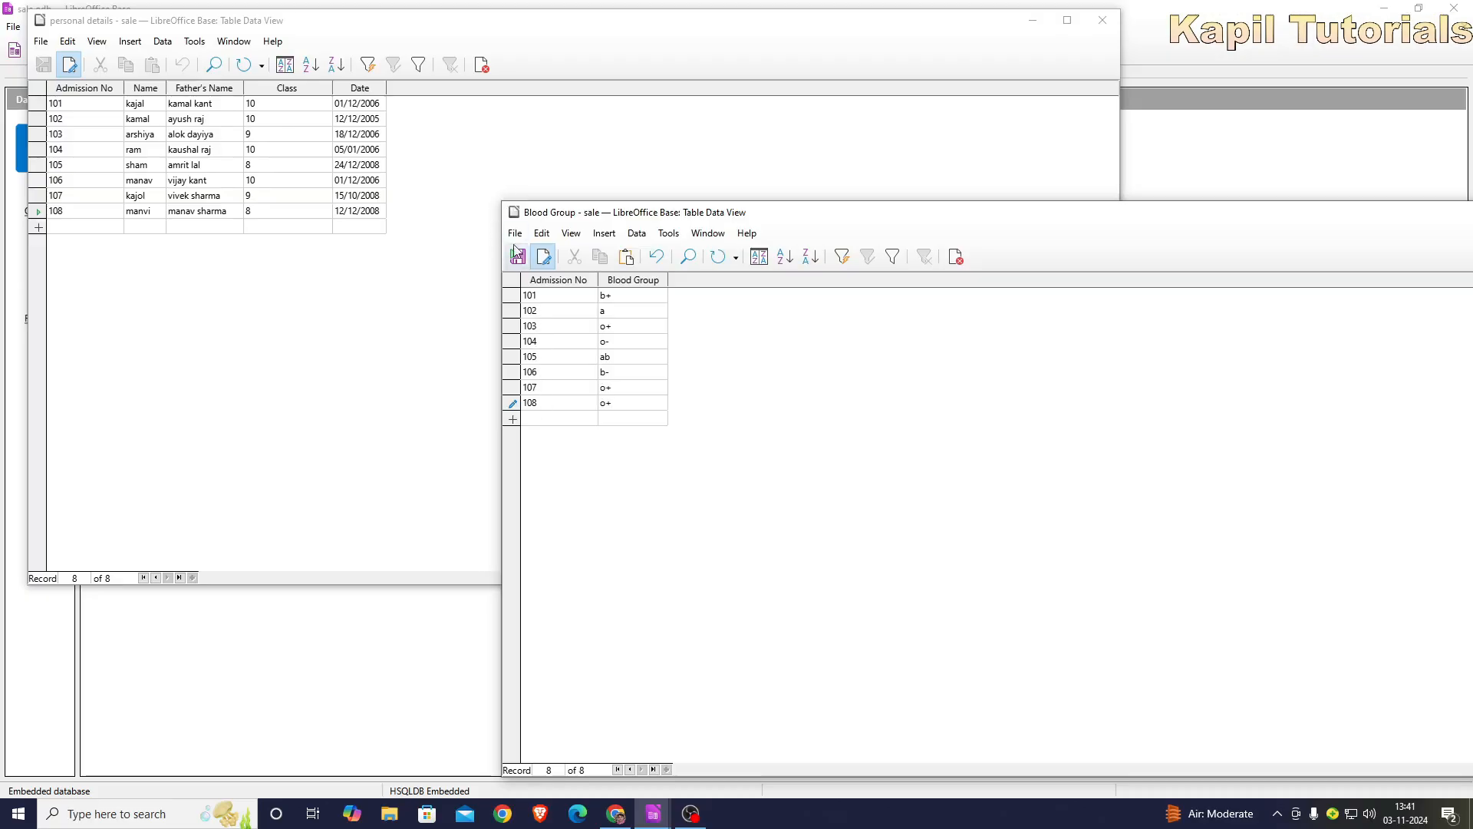
{"action": "left_click", "coordinate": [518, 255]}
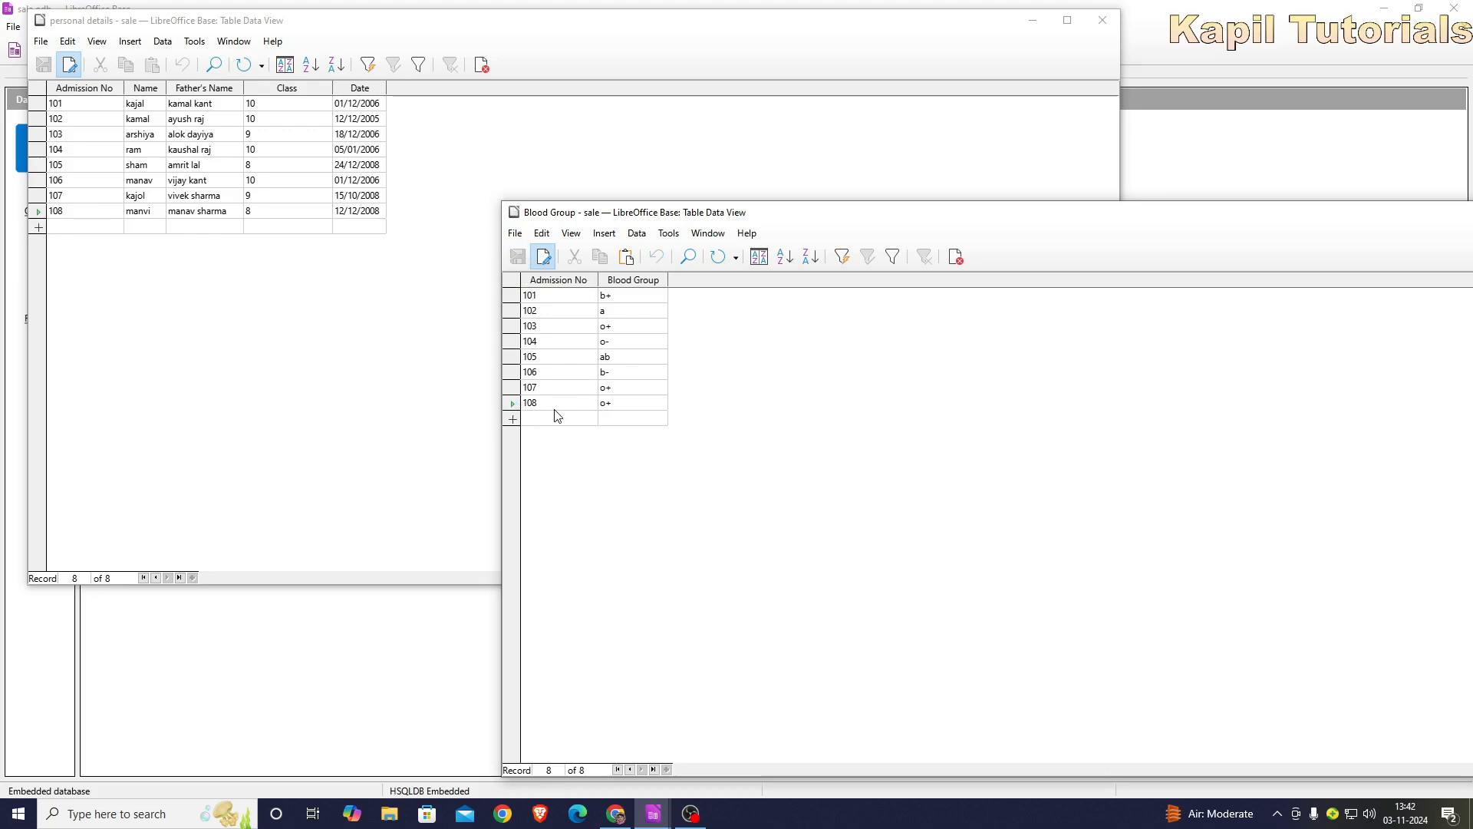
Try to delete the personal details record with Admission No 108.
{"action": "left_click", "coordinate": [35, 216]}
{"action": "right_click", "coordinate": [36, 214]}
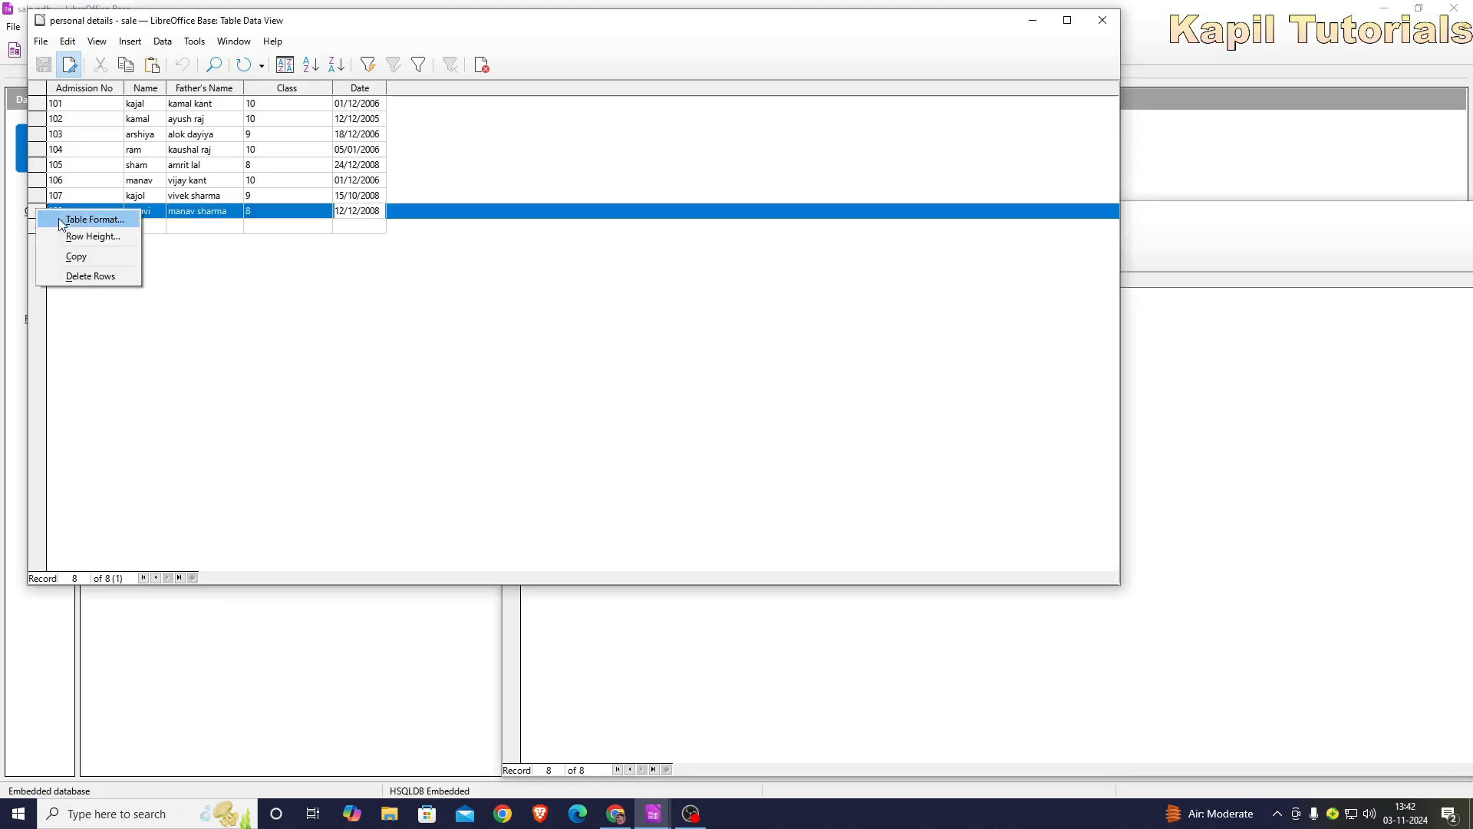
{"action": "left_click", "coordinate": [83, 277]}
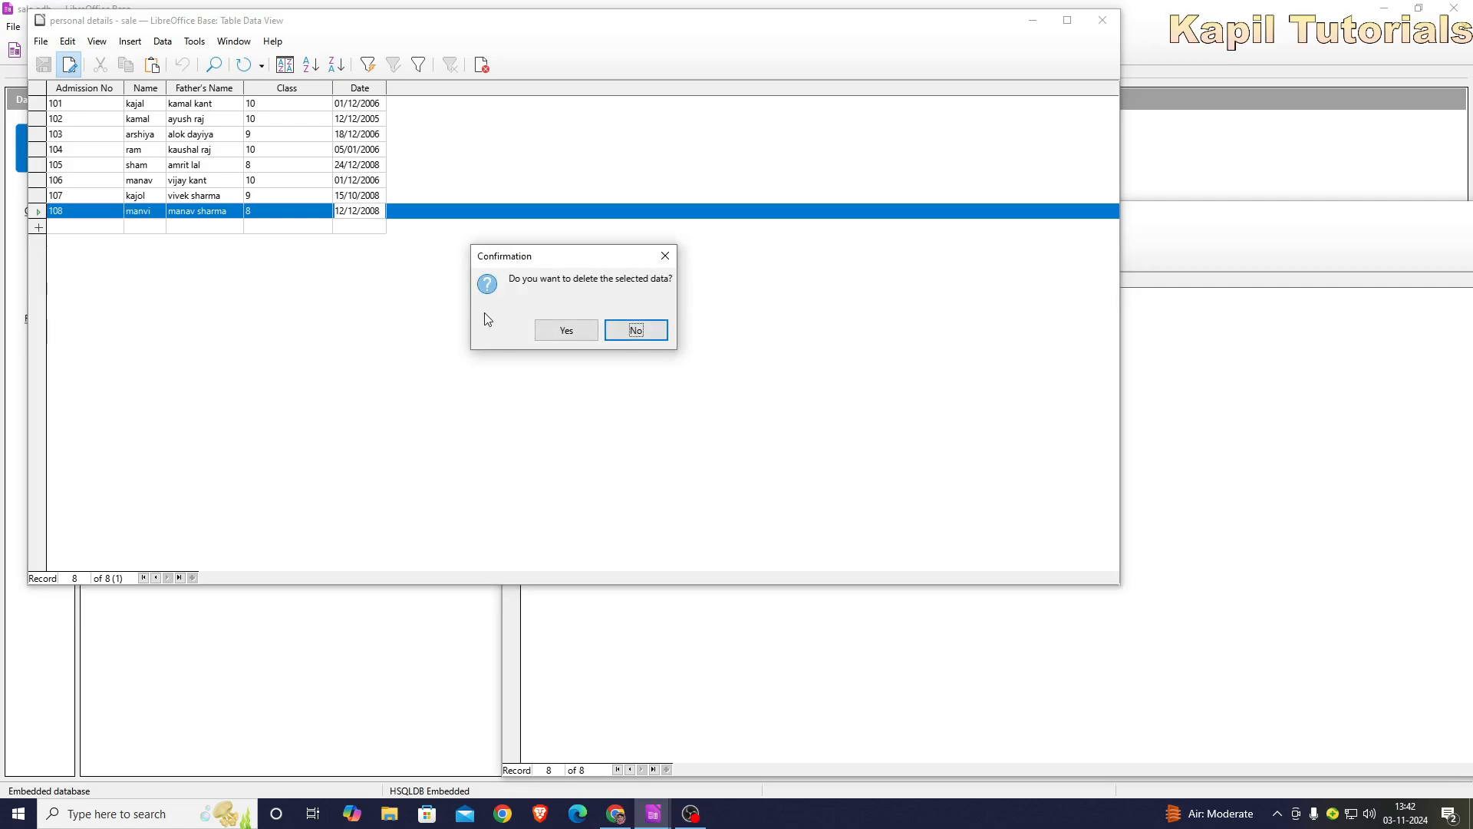
{"action": "left_click", "coordinate": [567, 334]}
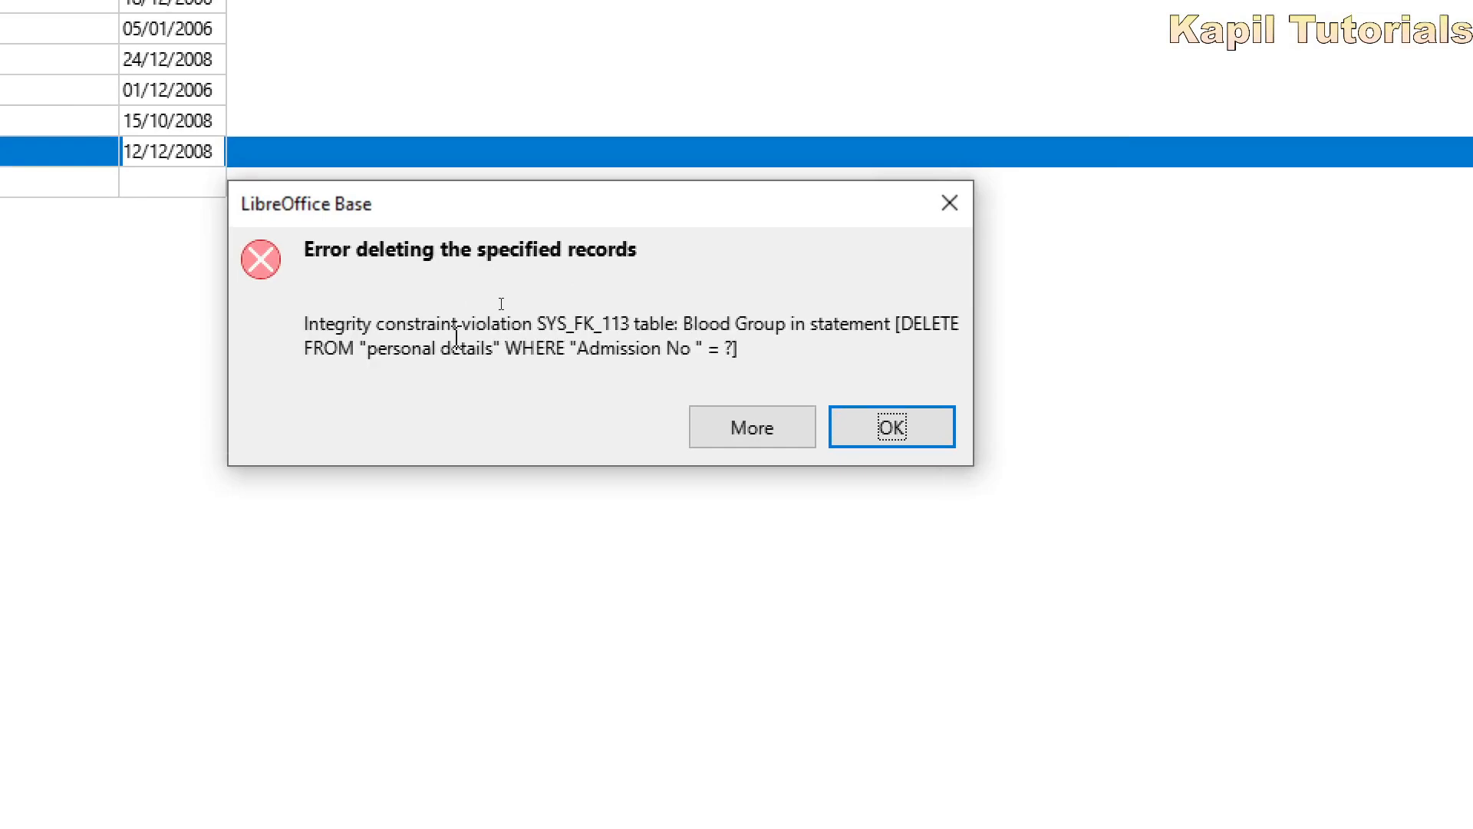
{"action": "left_click", "coordinate": [909, 436]}
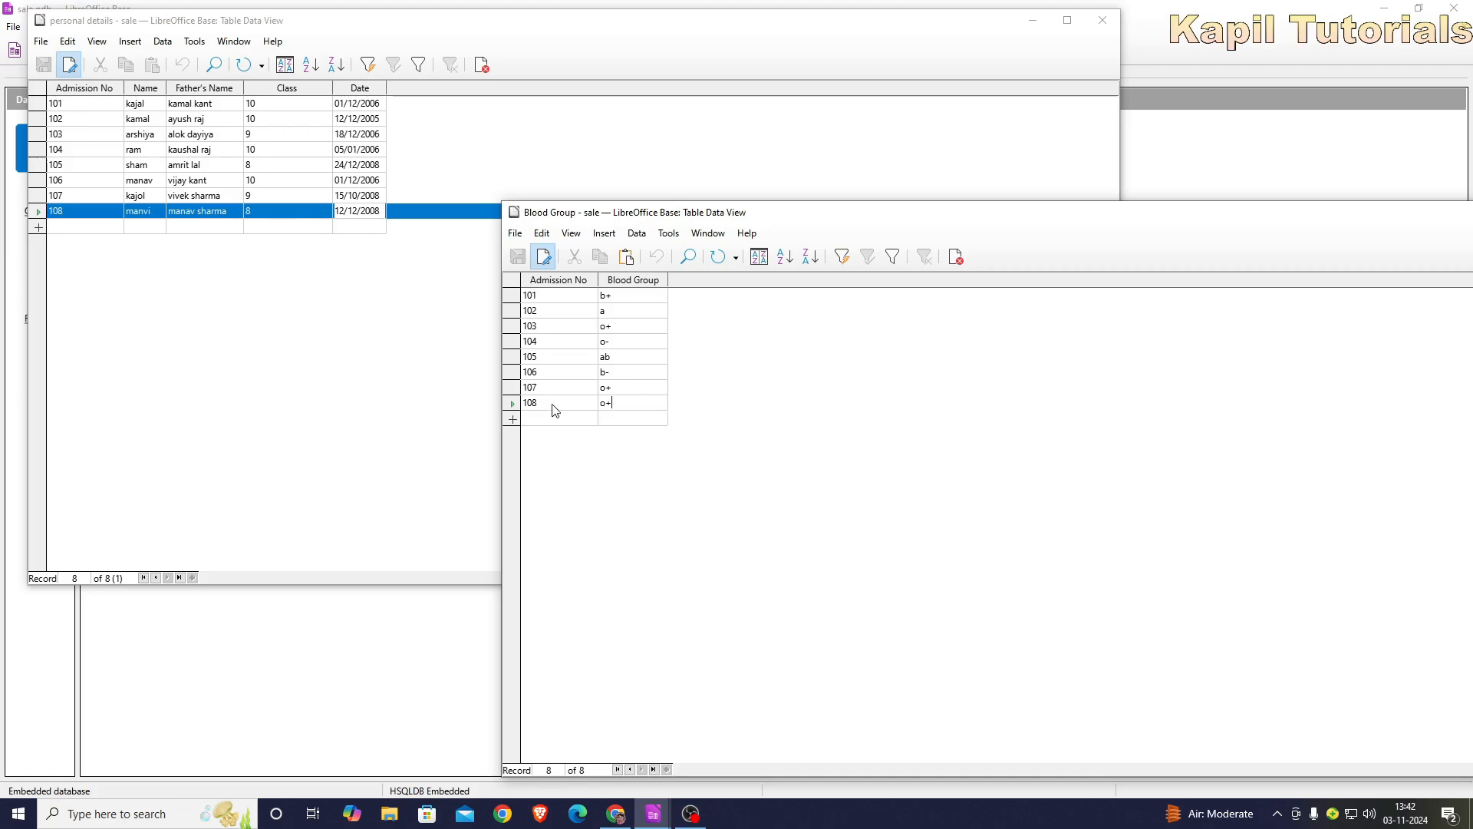
Close the Blood Group and personal details data windows.
{"action": "left_click_drag", "start_coordinate": [1118, 221], "coordinate": [827, 217]}
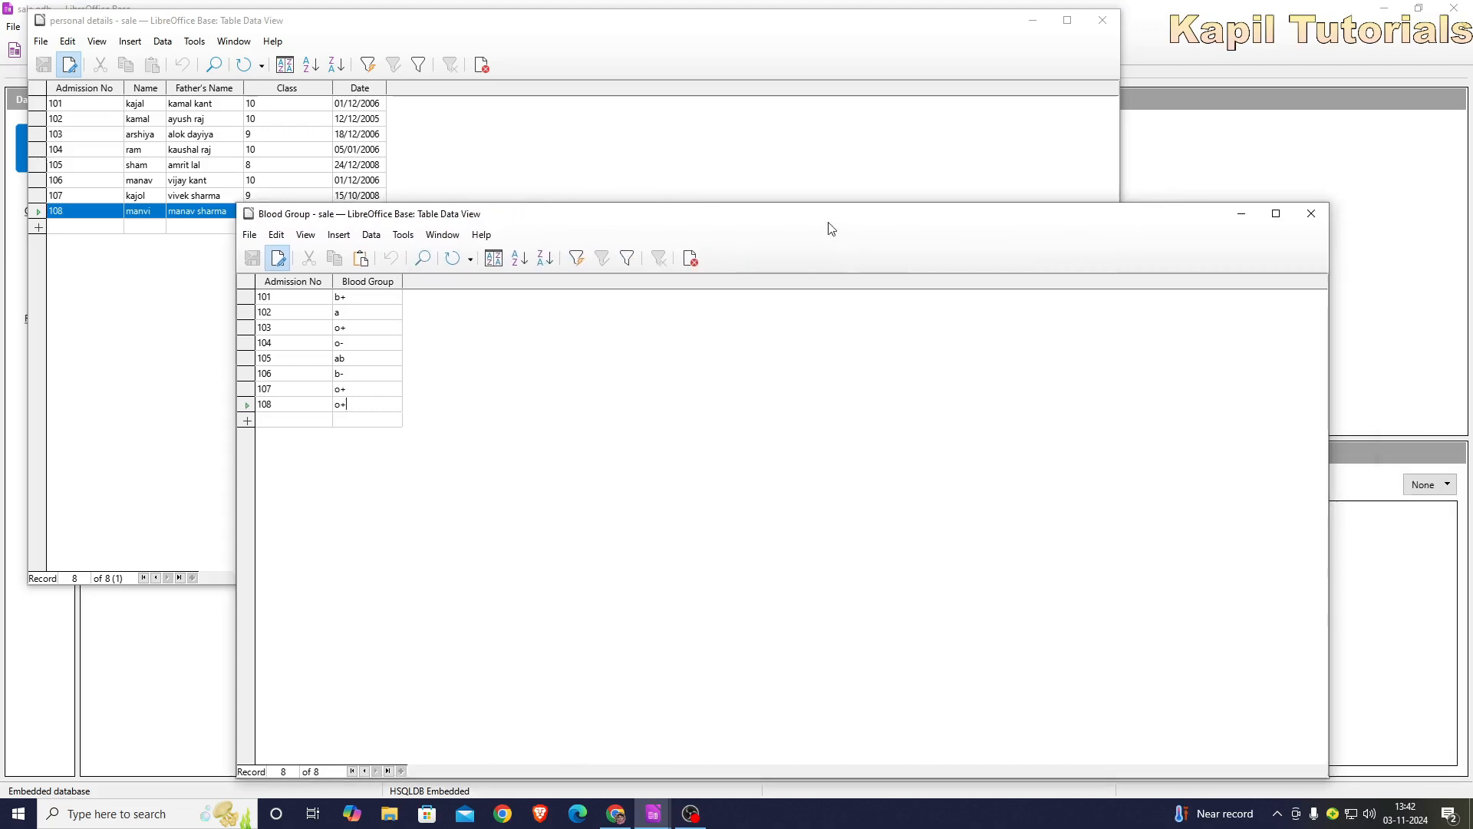
{"action": "left_click", "coordinate": [1308, 215]}
{"action": "left_click", "coordinate": [1103, 20]}
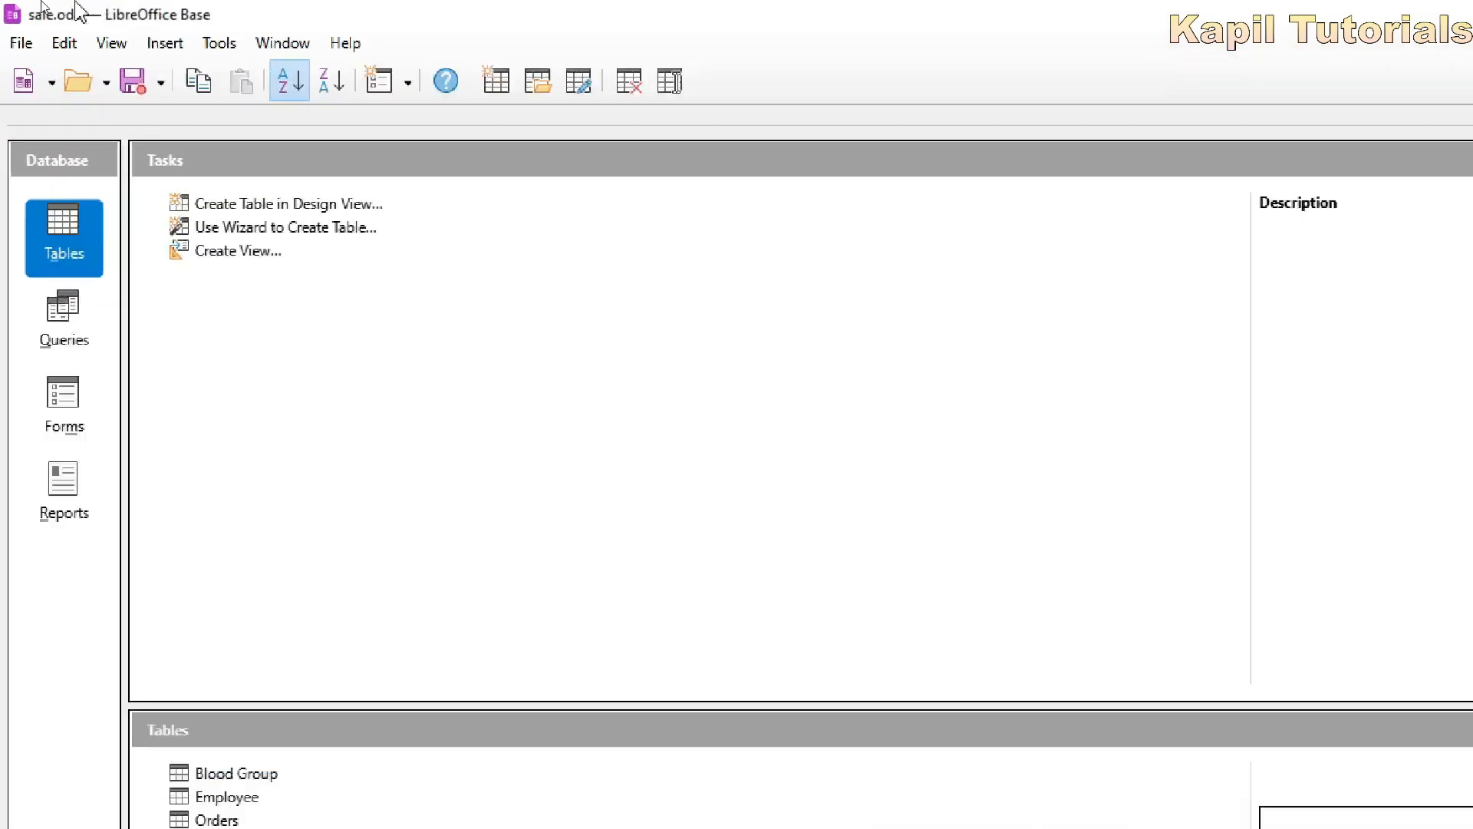
Open the relationship design, enlarge the Student_Result table to show all its fields, and move it closer below Blood Group.
{"action": "left_click", "coordinate": [221, 43]}
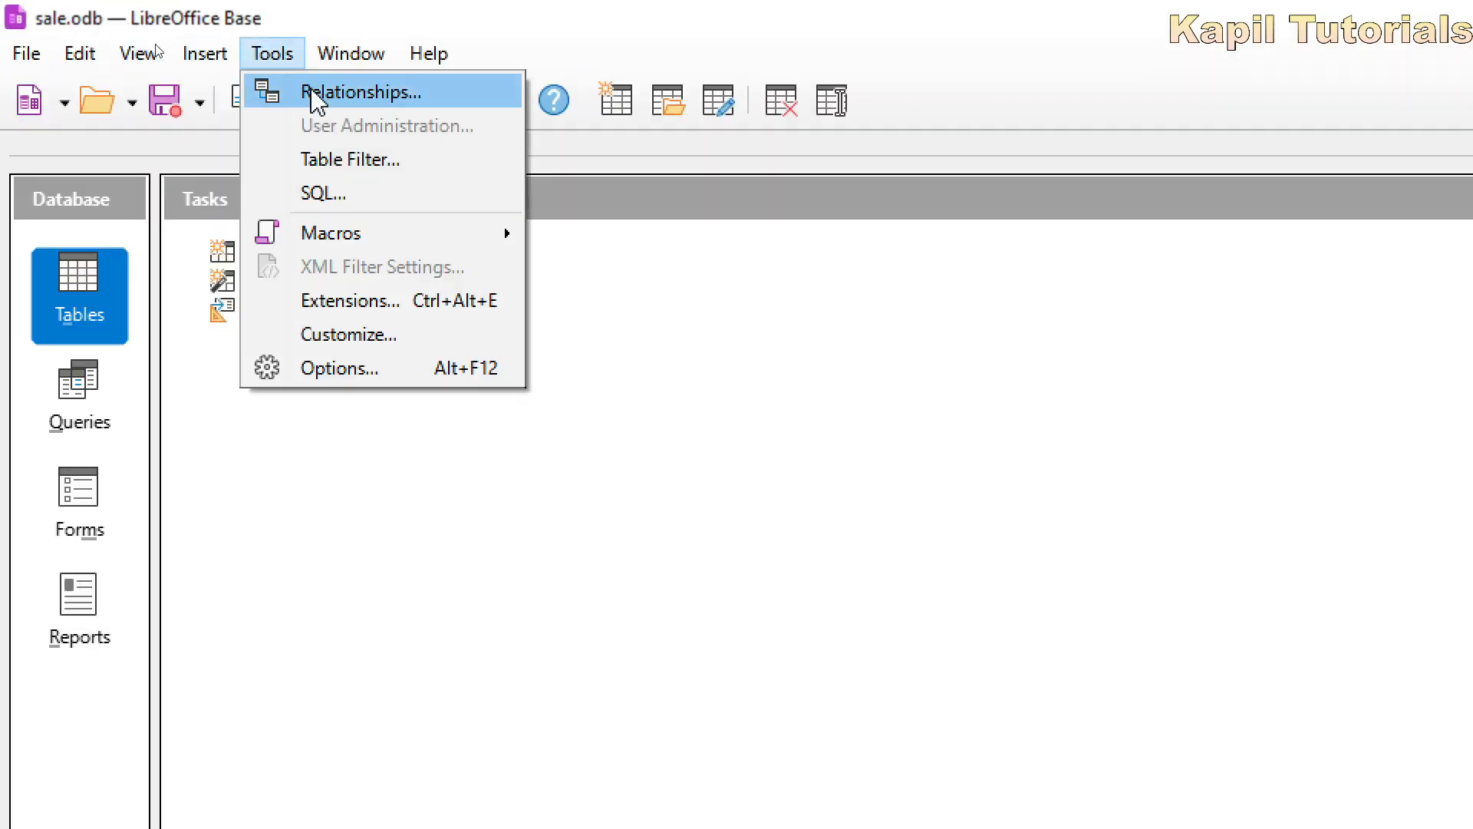
{"action": "left_click", "coordinate": [230, 75]}
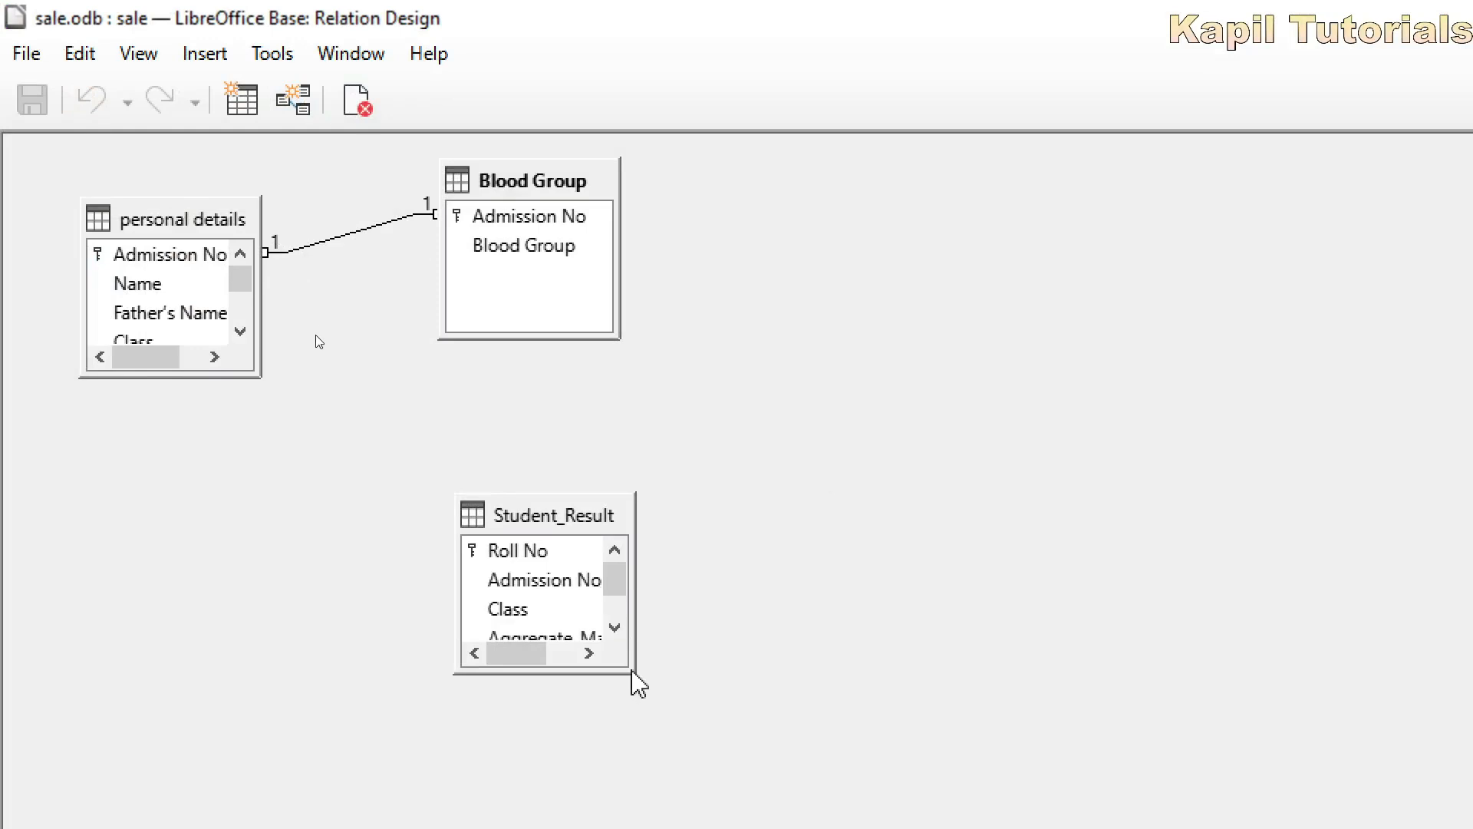
{"action": "left_click_drag", "start_coordinate": [632, 670], "coordinate": [731, 828]}
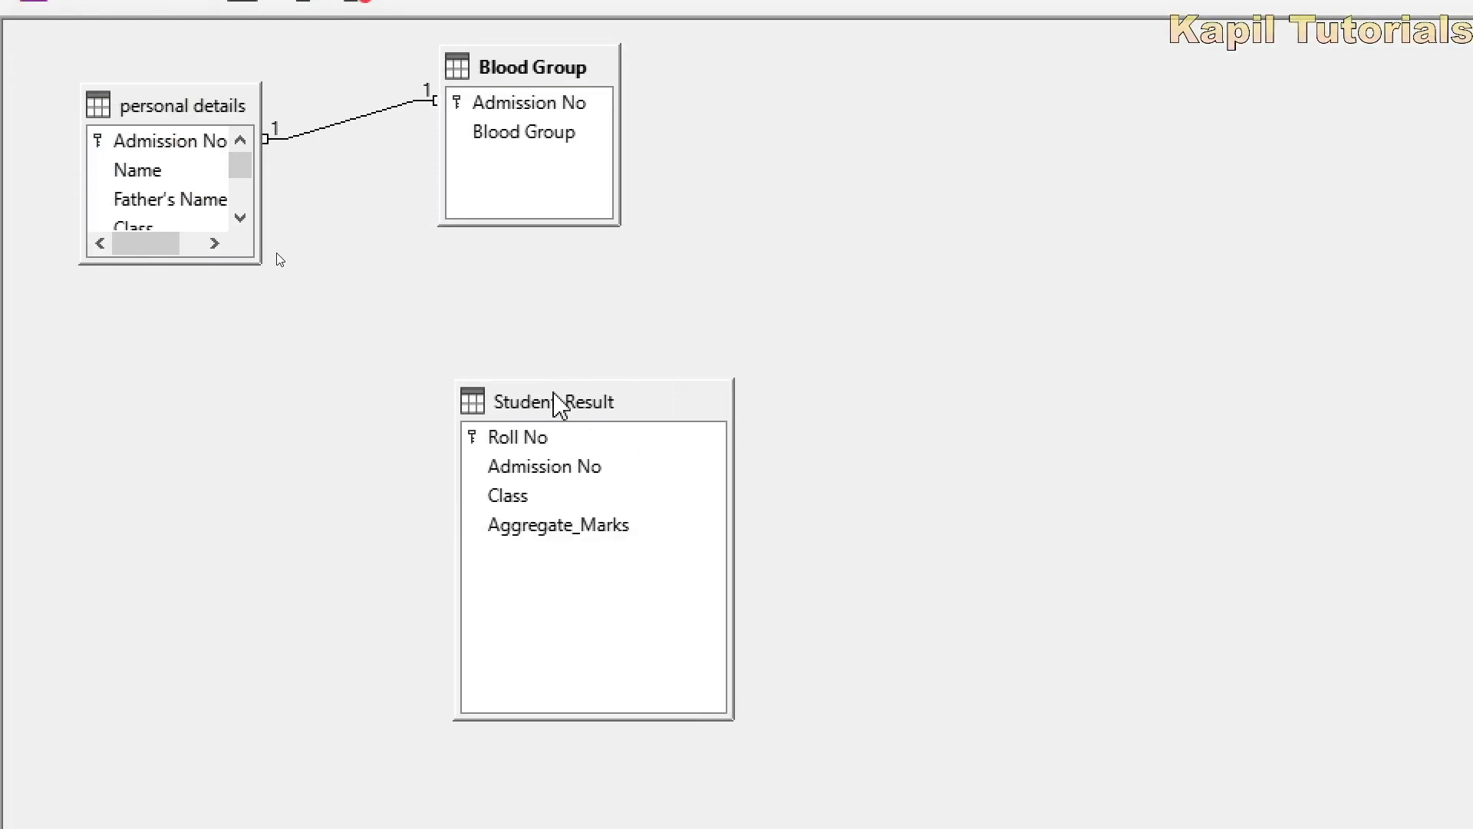
{"action": "left_click_drag", "start_coordinate": [559, 403], "coordinate": [547, 286]}
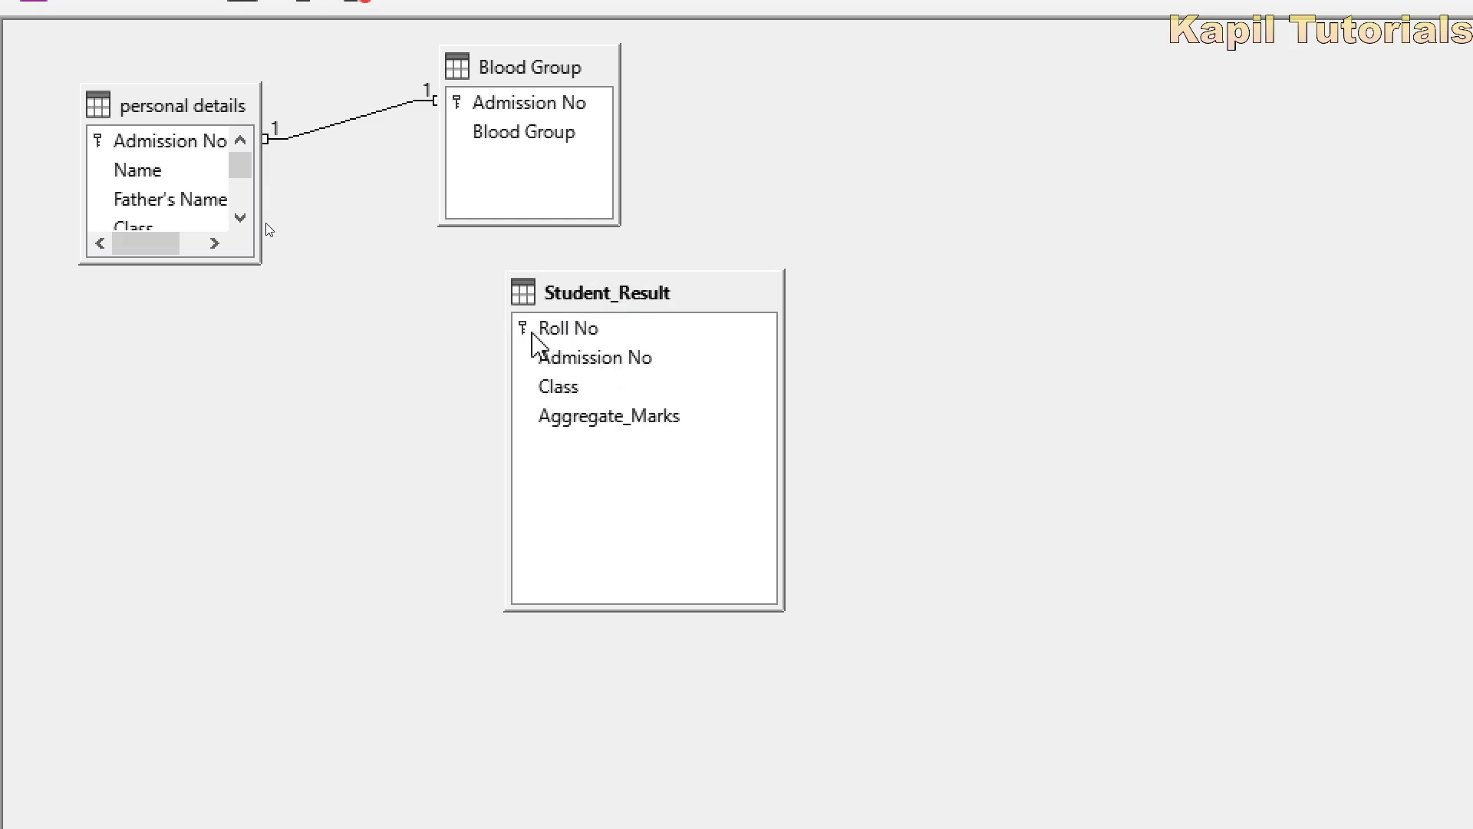
Relate Admission No in personal details to Admission No in Student_Result, and enlarge personal details to show all its fields.
{"action": "left_click", "coordinate": [189, 146]}
{"action": "left_click_drag", "start_coordinate": [188, 146], "coordinate": [558, 370]}
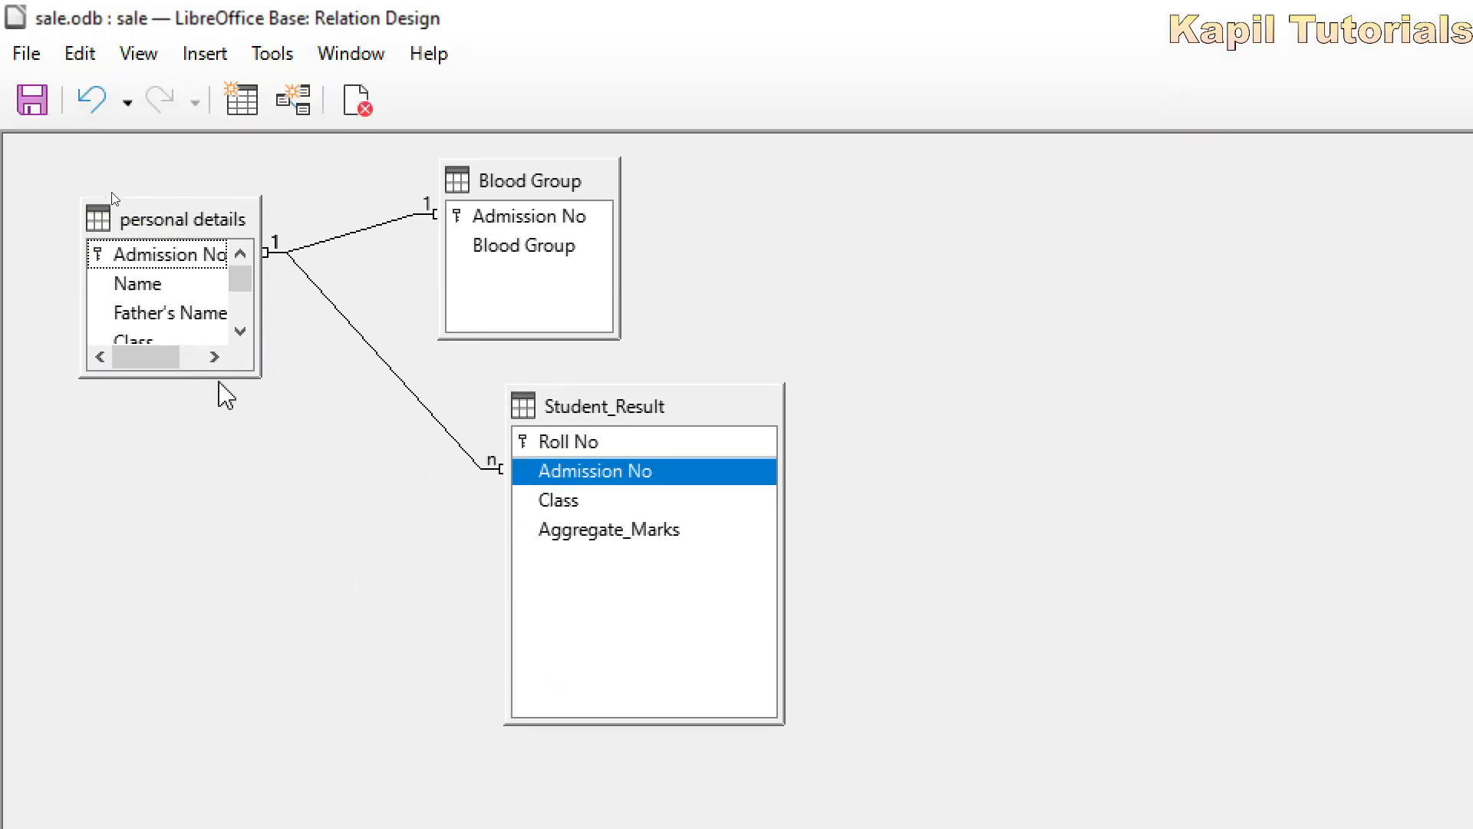
{"action": "left_click_drag", "start_coordinate": [249, 374], "coordinate": [230, 523]}
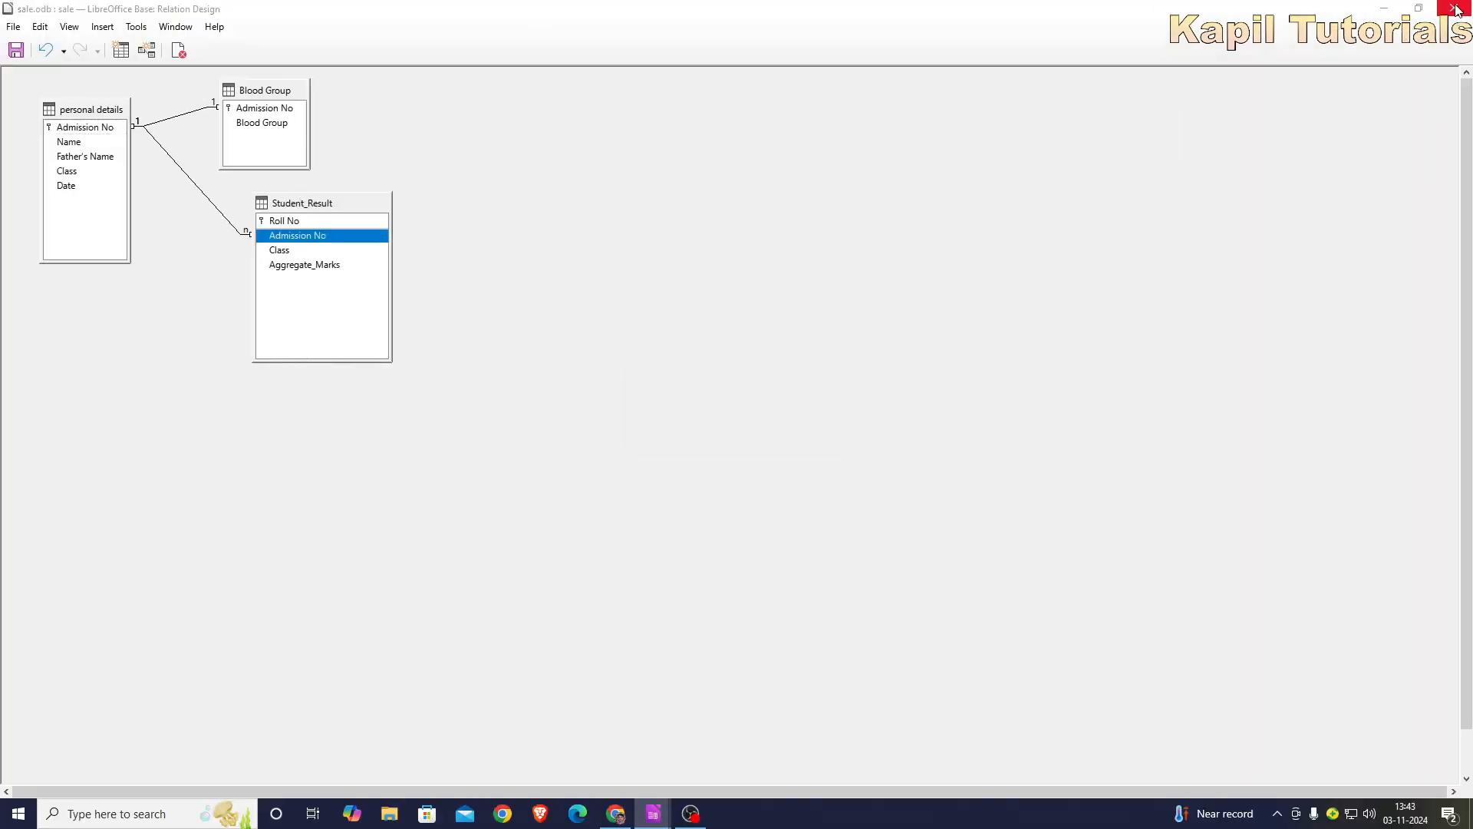
Close the relation design and open the Student_Result table's data.
{"action": "left_click", "coordinate": [1456, 9]}
{"action": "left_click", "coordinate": [669, 431]}
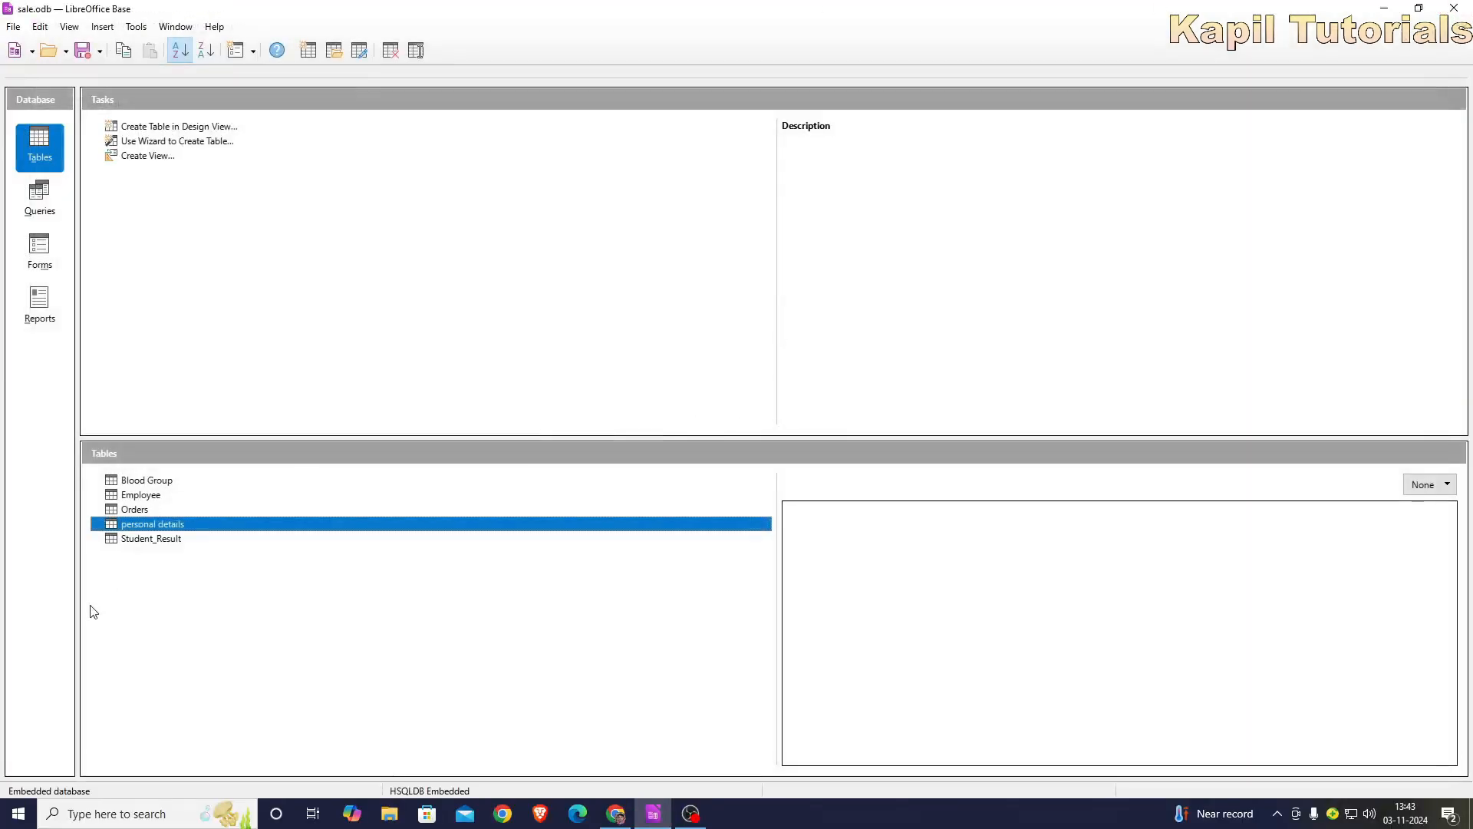
{"action": "double_click", "coordinate": [121, 539]}
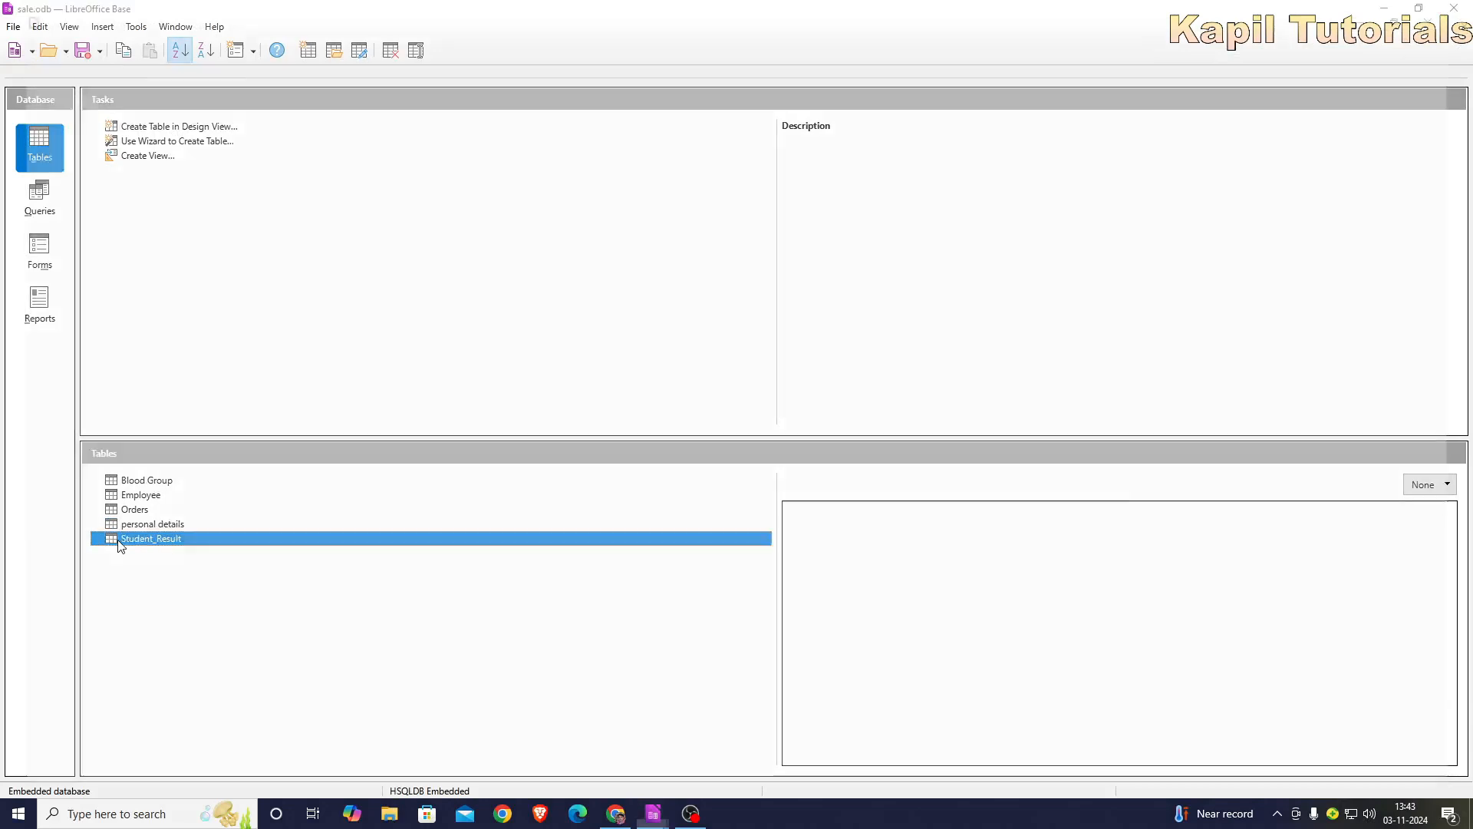
Try to add a Student_Result record with Roll No 5, Admission No 151, Class 10 and Aggregate_Marks 98, and dismiss the error.
{"action": "left_click_drag", "start_coordinate": [223, 23], "coordinate": [672, 120]}
{"action": "left_click", "coordinate": [529, 271]}
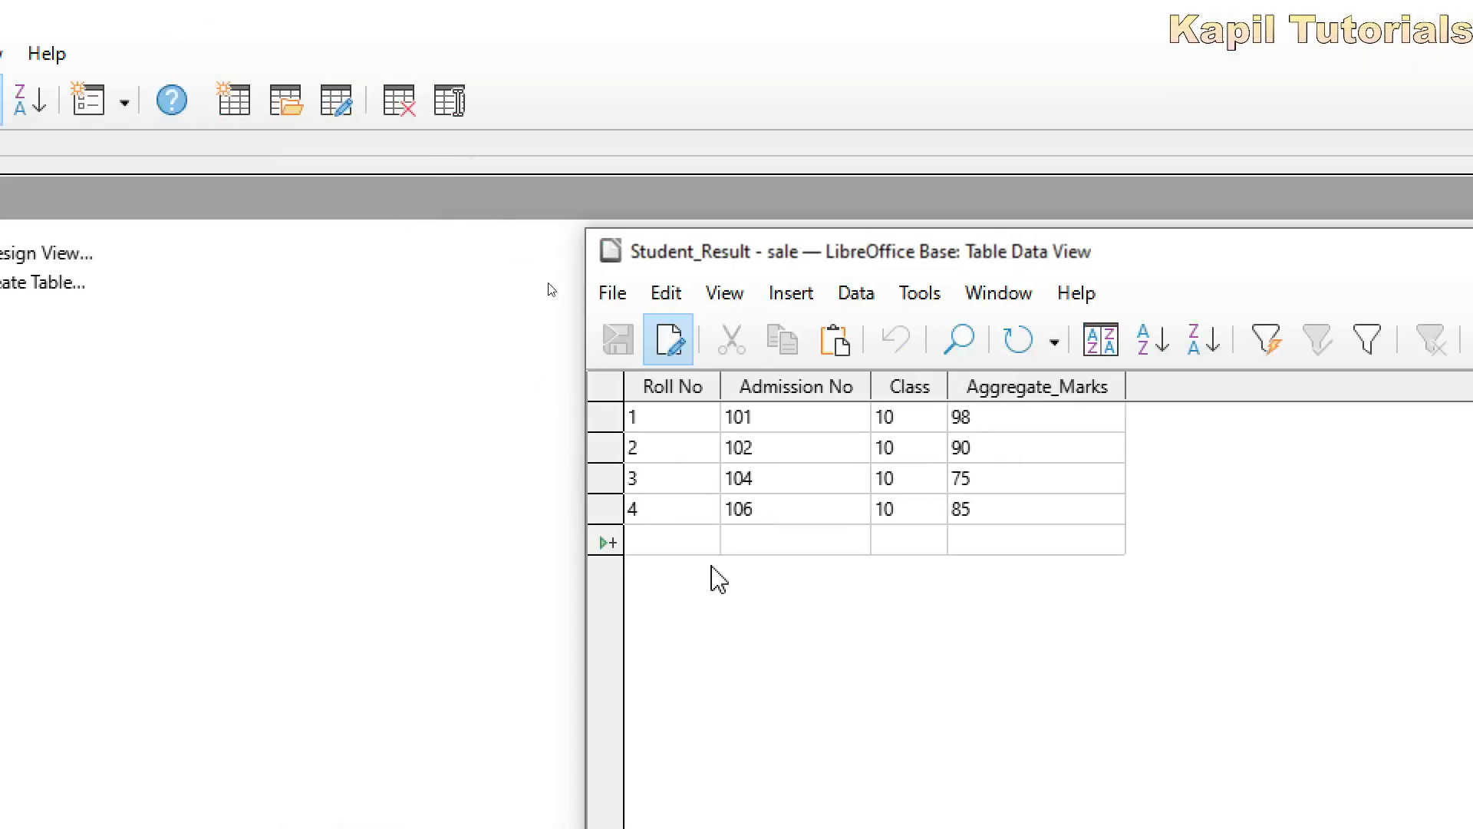
{"action": "type", "text": "5"}
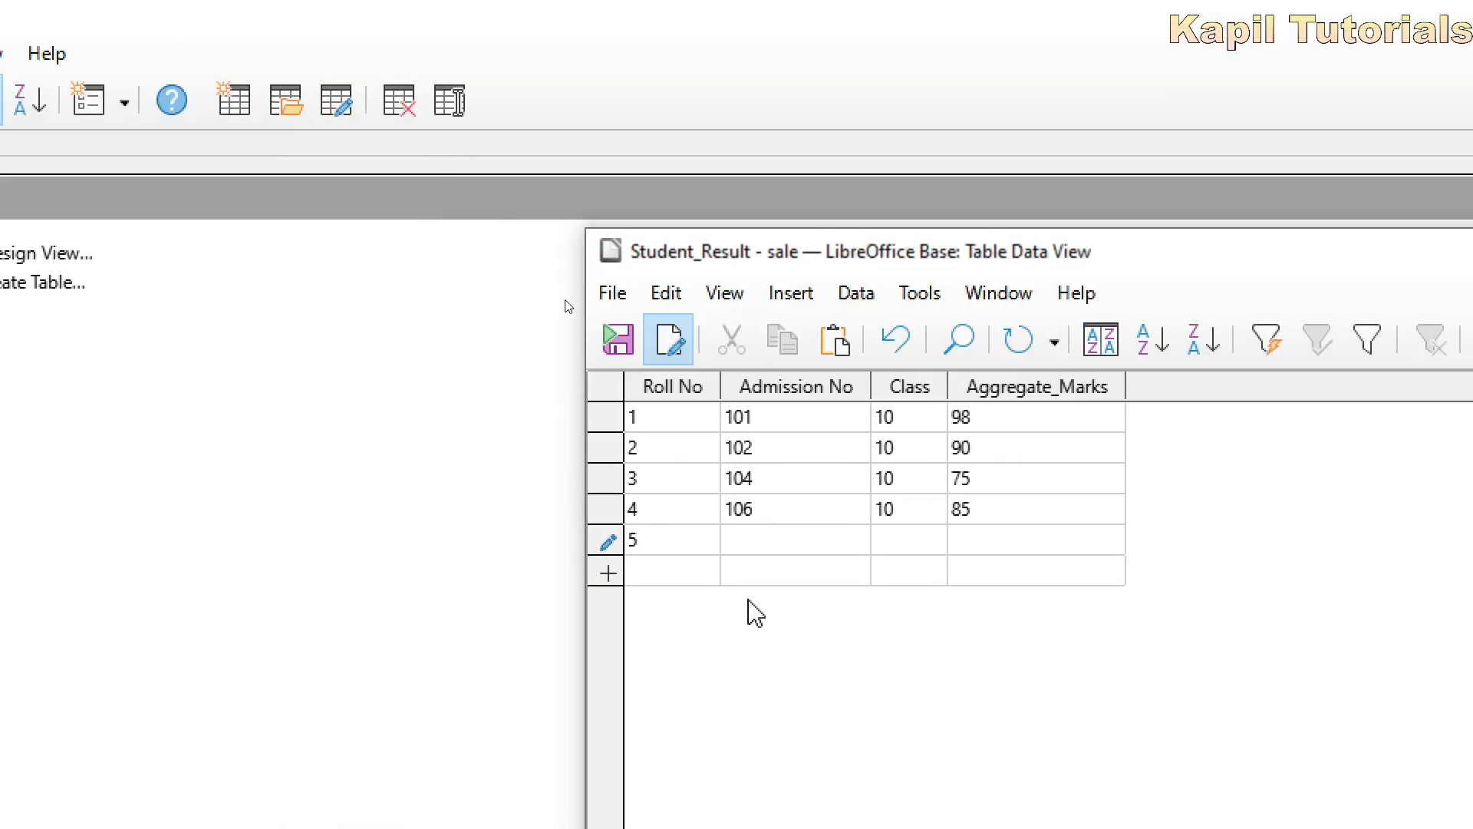
{"action": "left_click", "coordinate": [744, 537]}
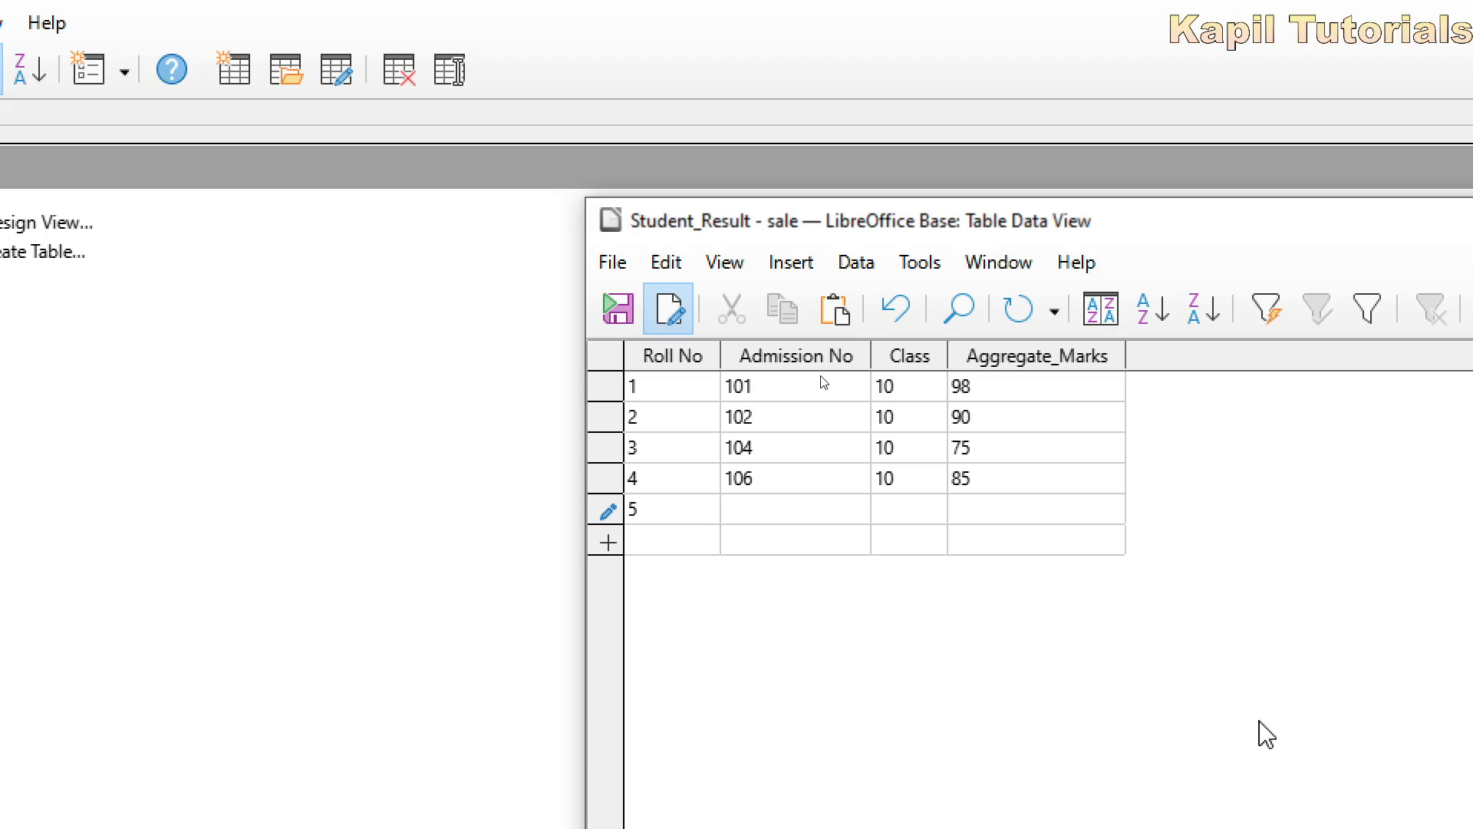
{"action": "type", "text": "1"}
{"action": "type", "text": "98"}
{"action": "key", "text": "Return"}
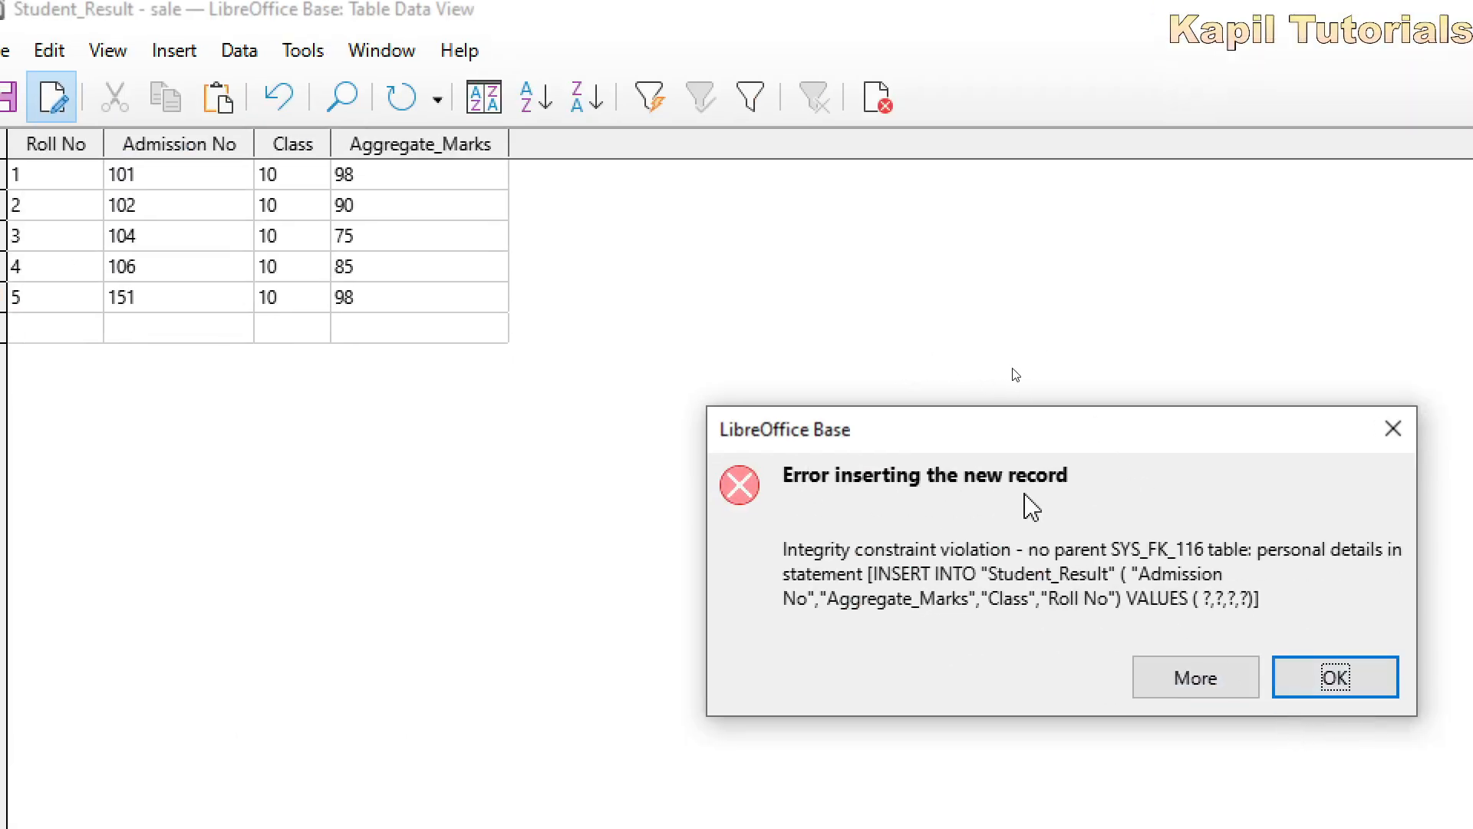
{"action": "left_click_drag", "start_coordinate": [1092, 445], "coordinate": [966, 335]}
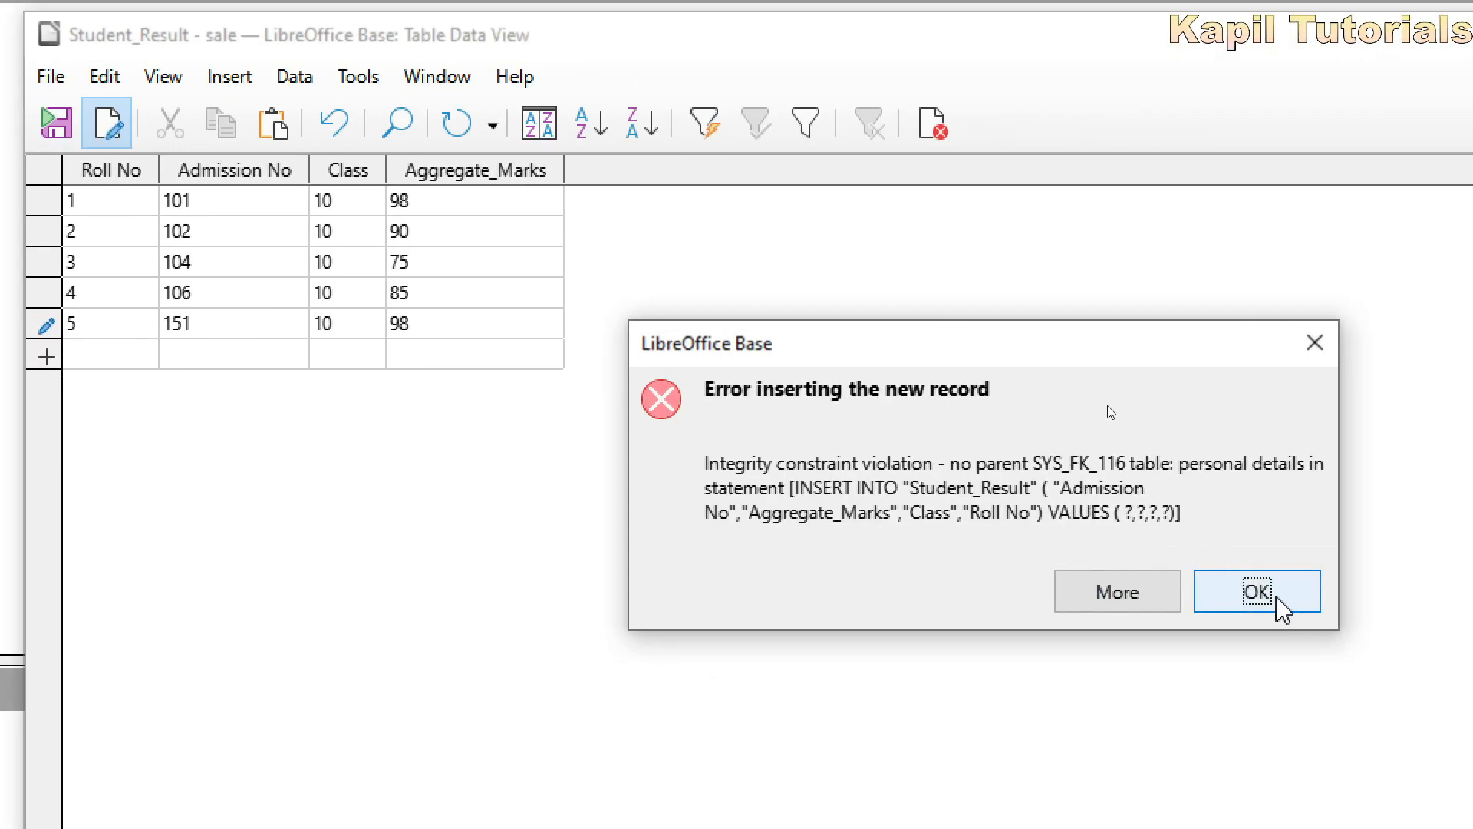
{"action": "left_click", "coordinate": [1238, 601]}
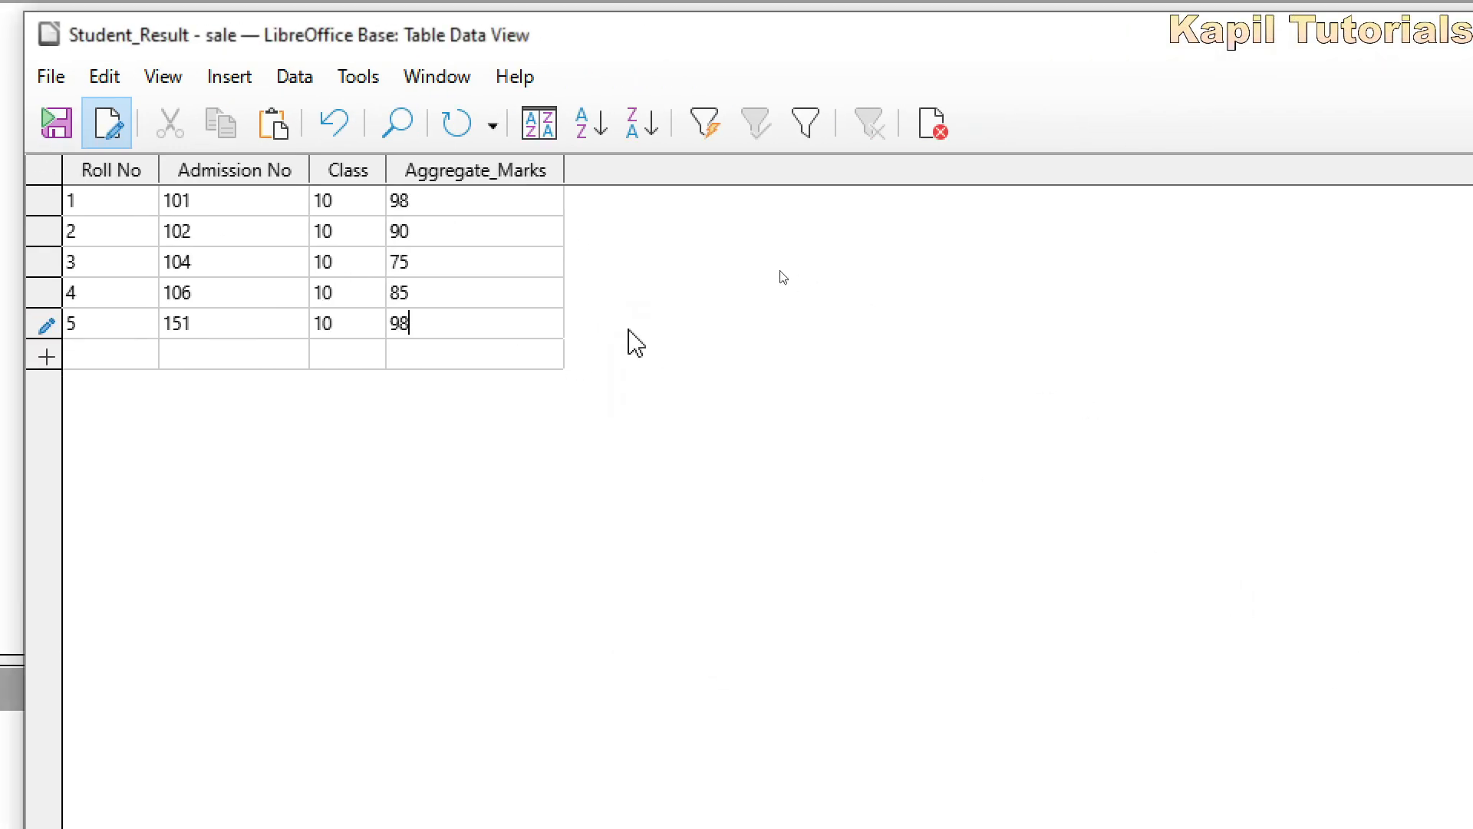
Set the new record's Admission No to 107, checking it against the personal details table, and save the record.
{"action": "left_click_drag", "start_coordinate": [199, 326], "coordinate": [163, 324]}
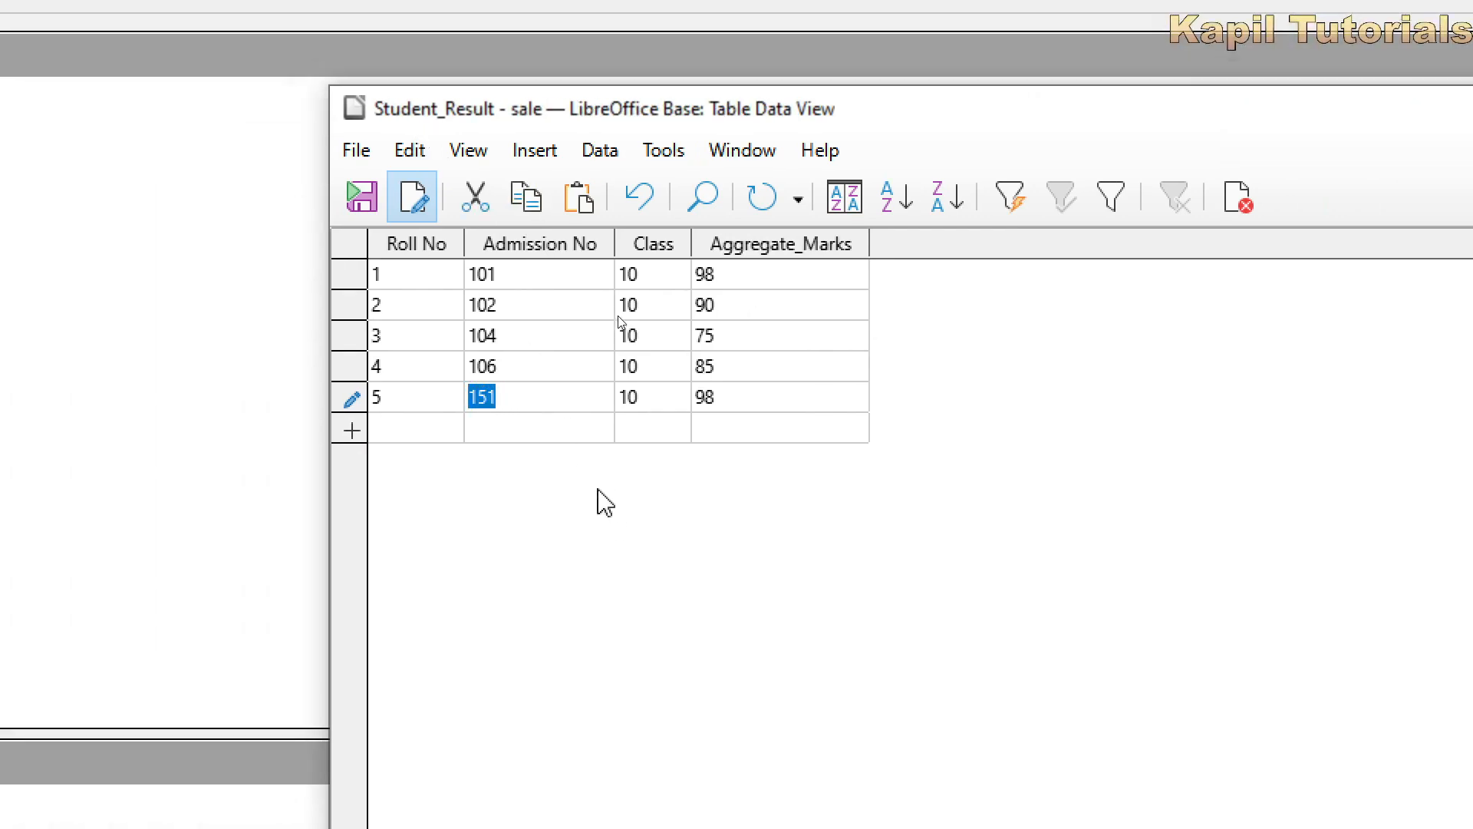
{"action": "type", "text": "10"}
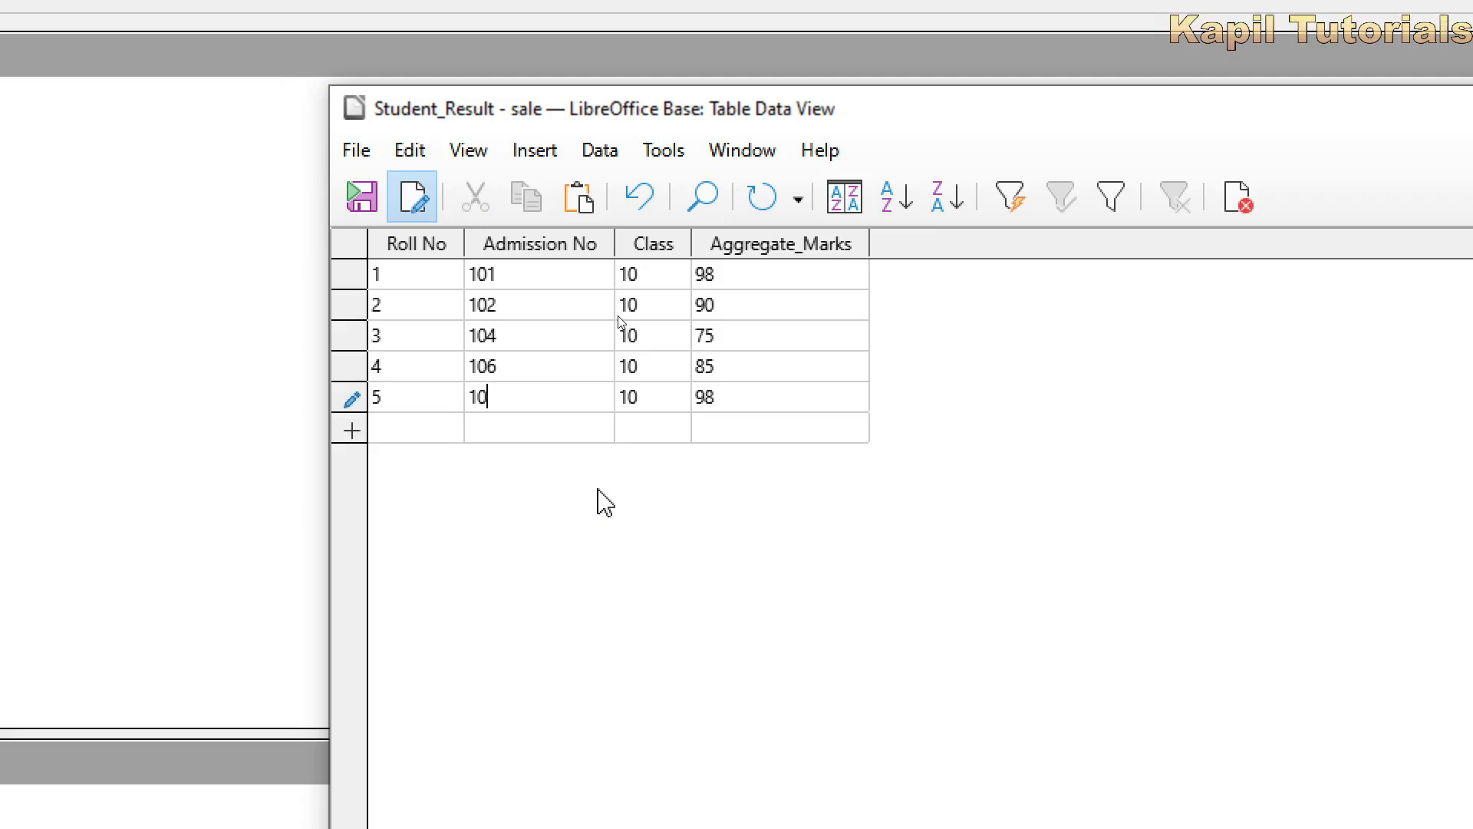
{"action": "type", "text": "7"}
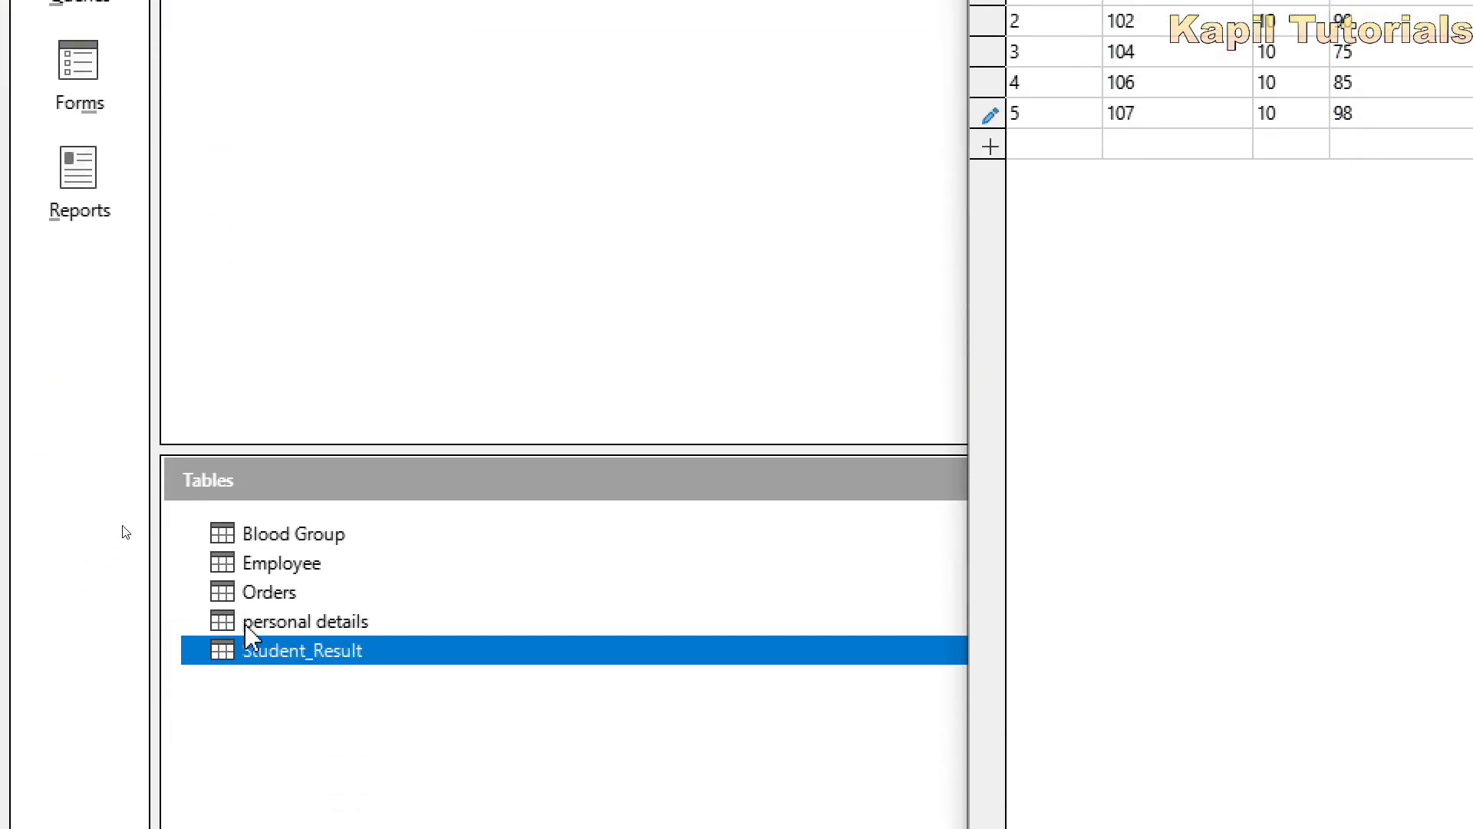
{"action": "double_click", "coordinate": [253, 622]}
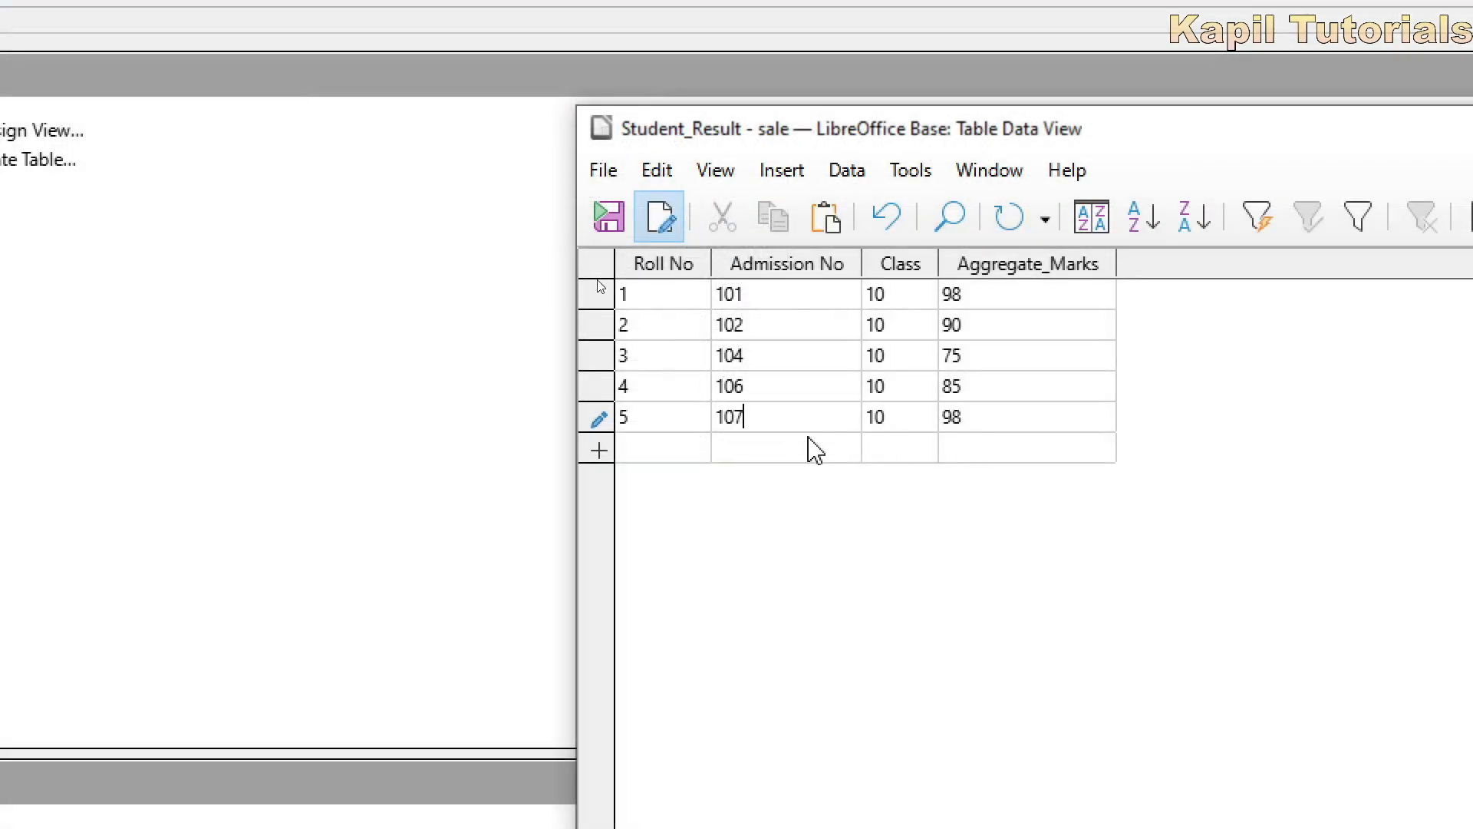
{"action": "left_click", "coordinate": [606, 221]}
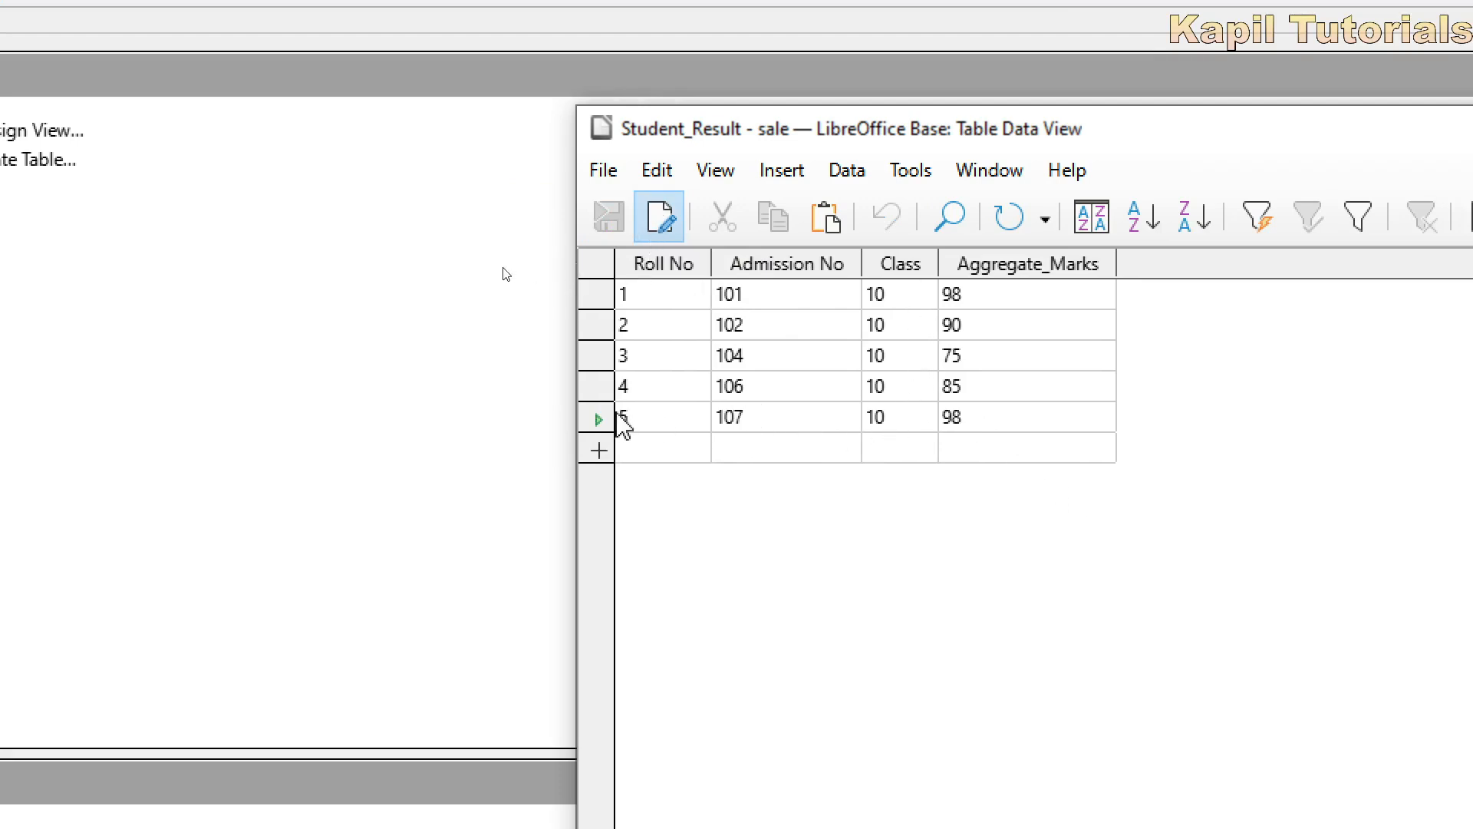
Delete the Roll No 5 record from Student_Result and close the table's data window.
{"action": "left_click", "coordinate": [595, 418]}
{"action": "right_click", "coordinate": [591, 417]}
{"action": "left_click", "coordinate": [667, 545]}
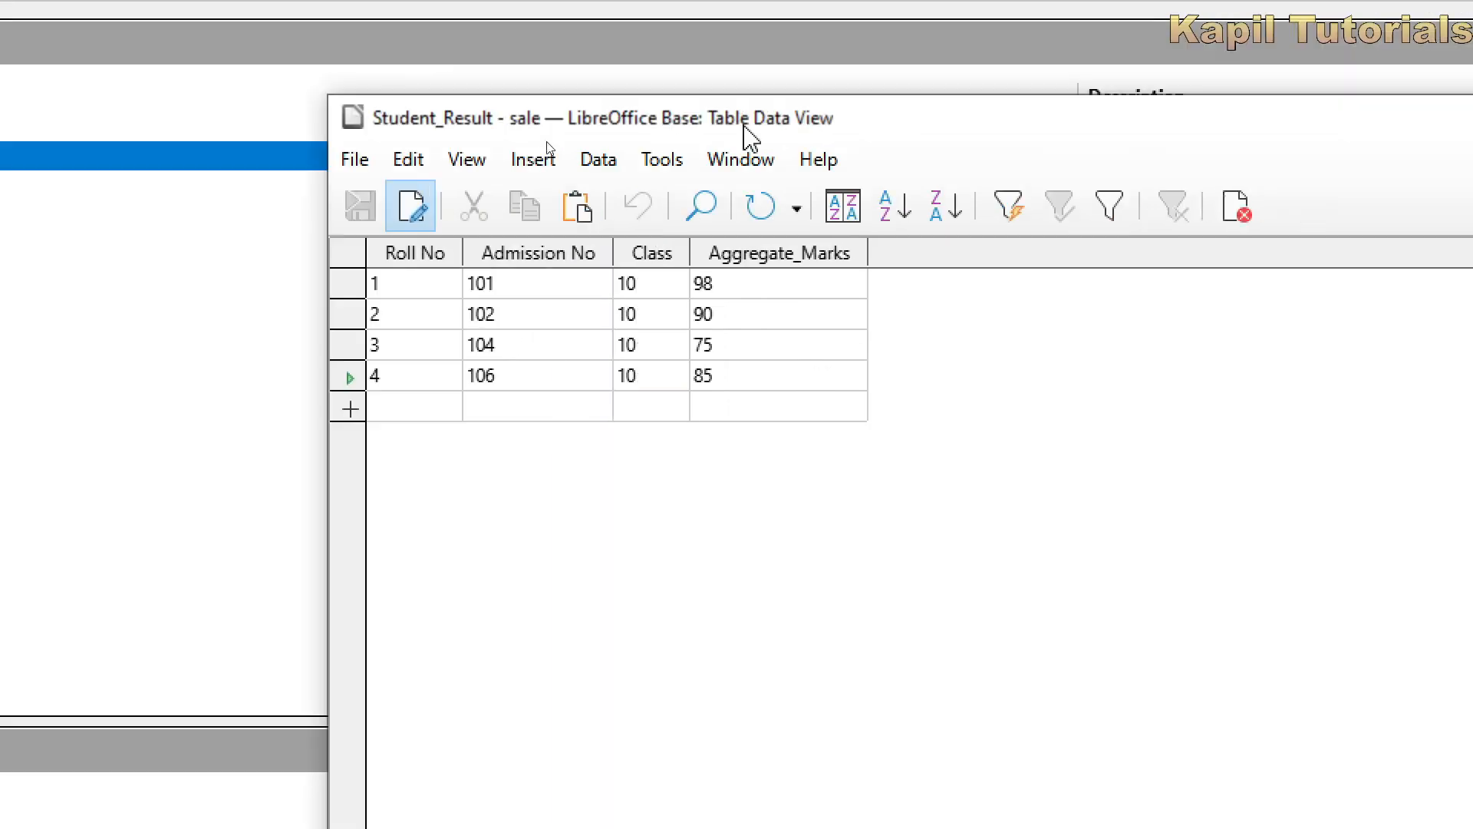
{"action": "left_click_drag", "start_coordinate": [744, 125], "coordinate": [468, 123]}
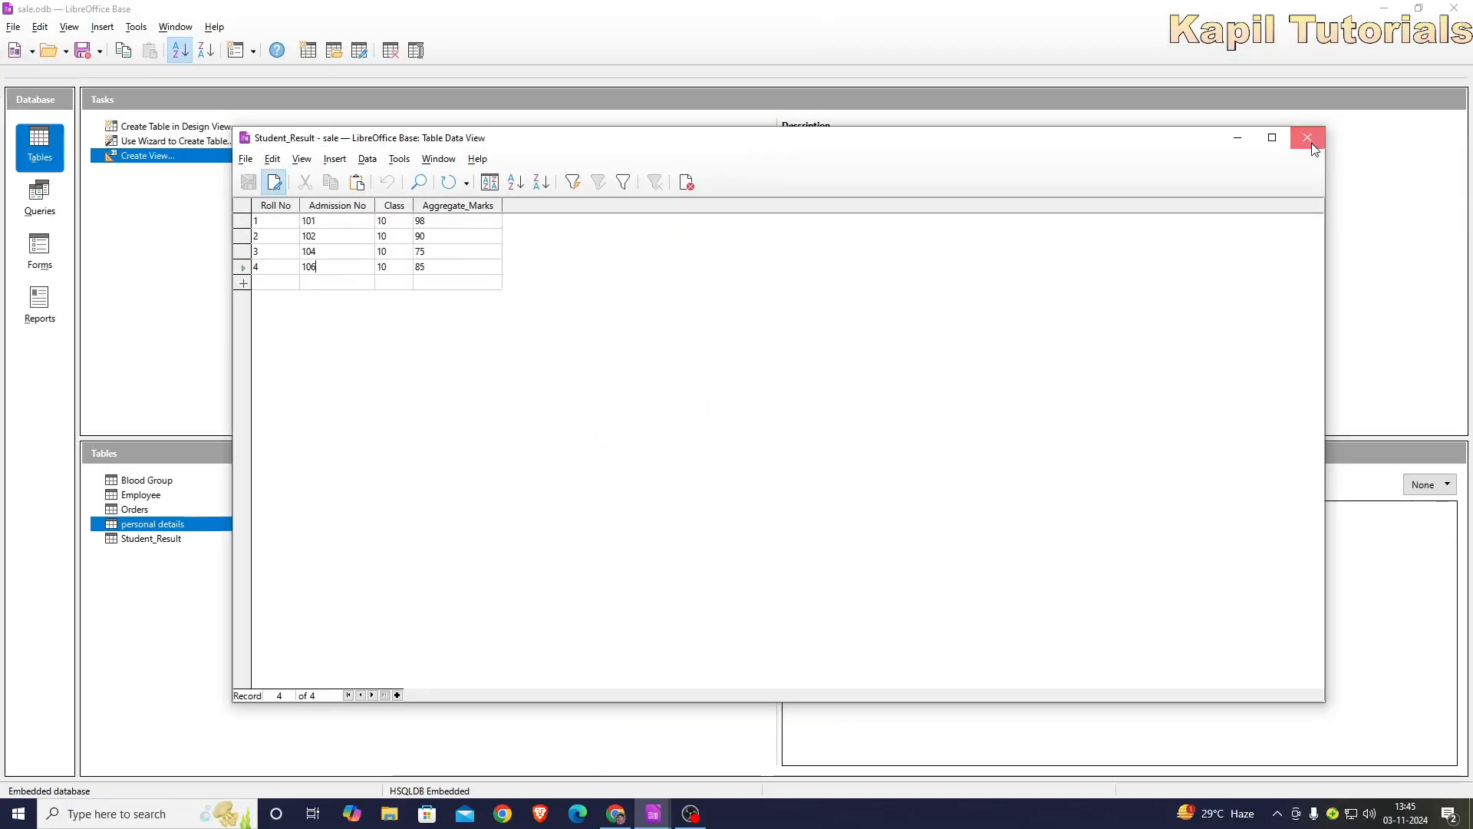
{"action": "left_click", "coordinate": [1308, 139]}
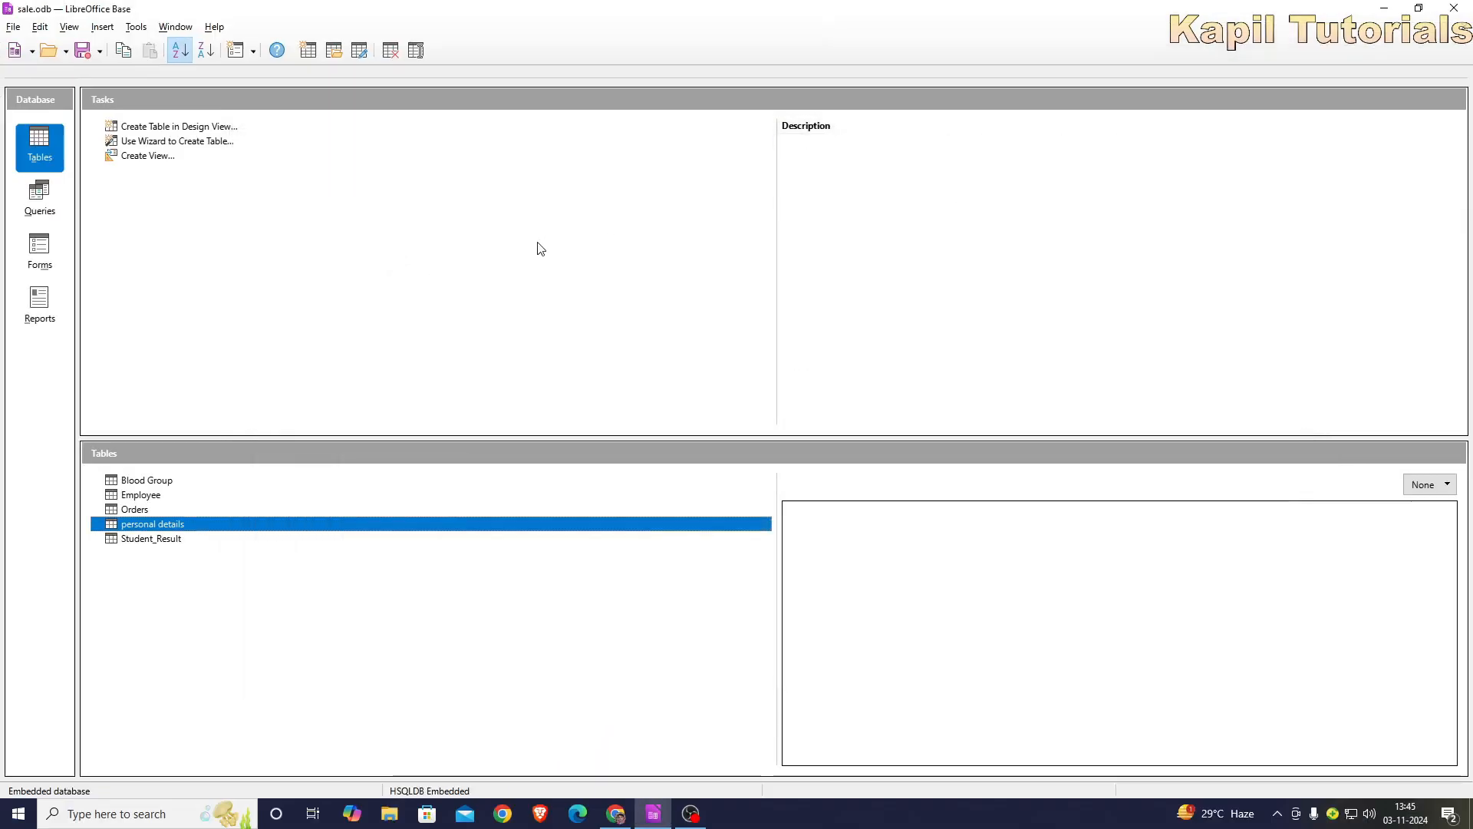